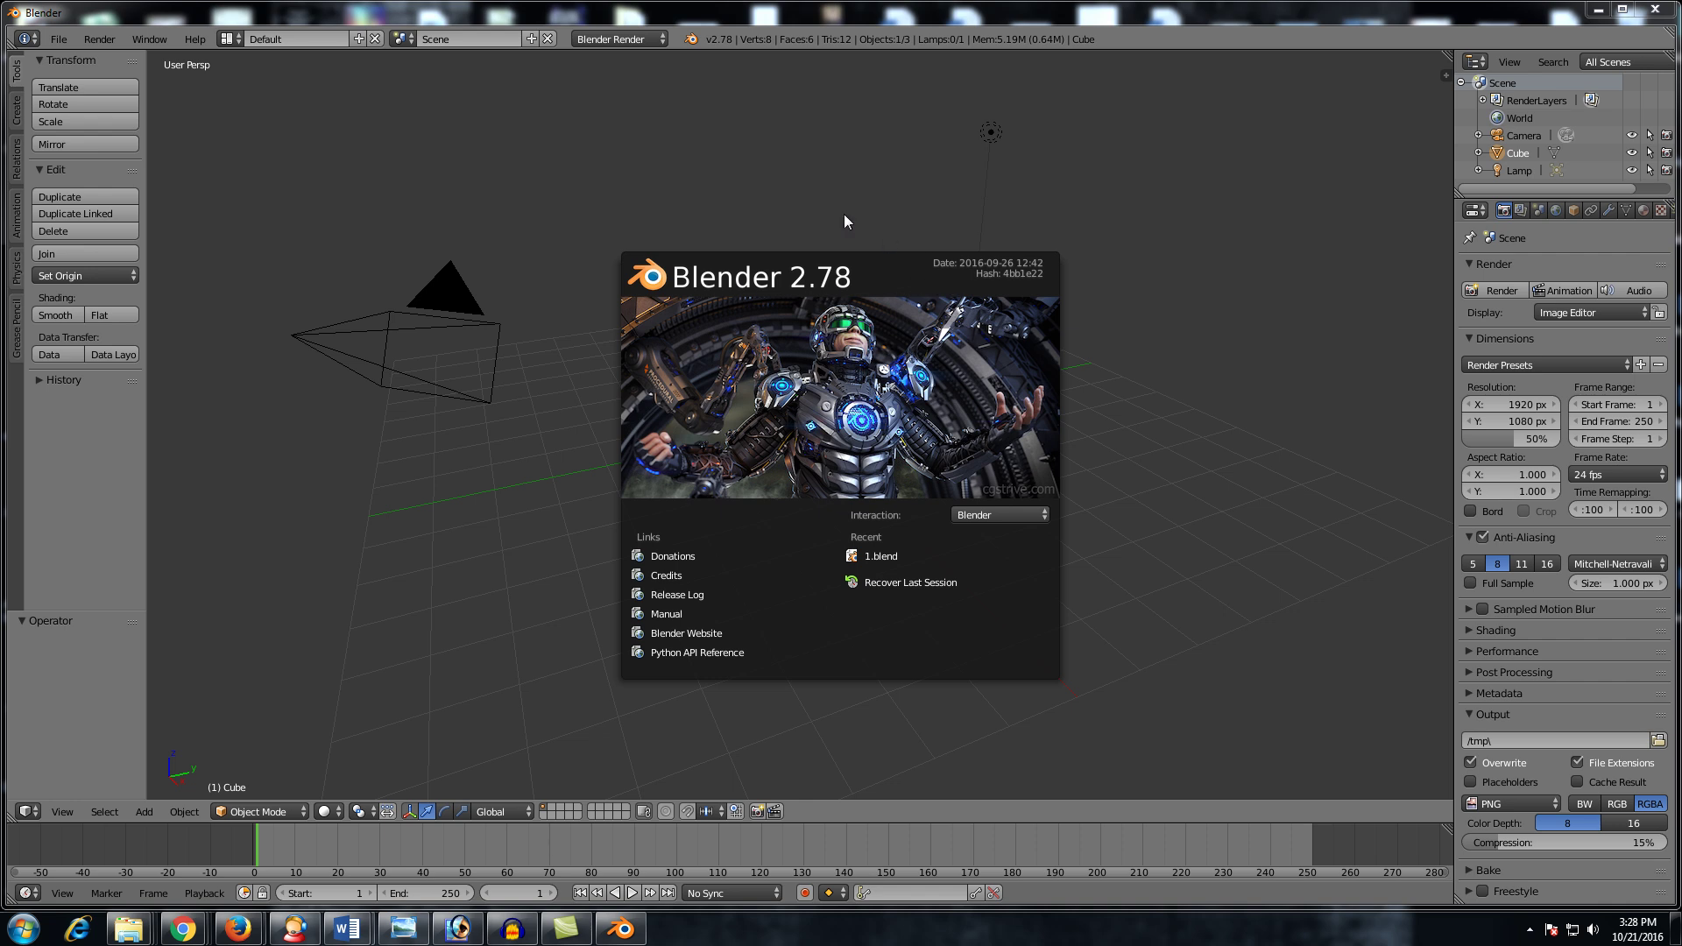
Step: Dismiss the splash screen and delete the default cube
left_click(572, 240)
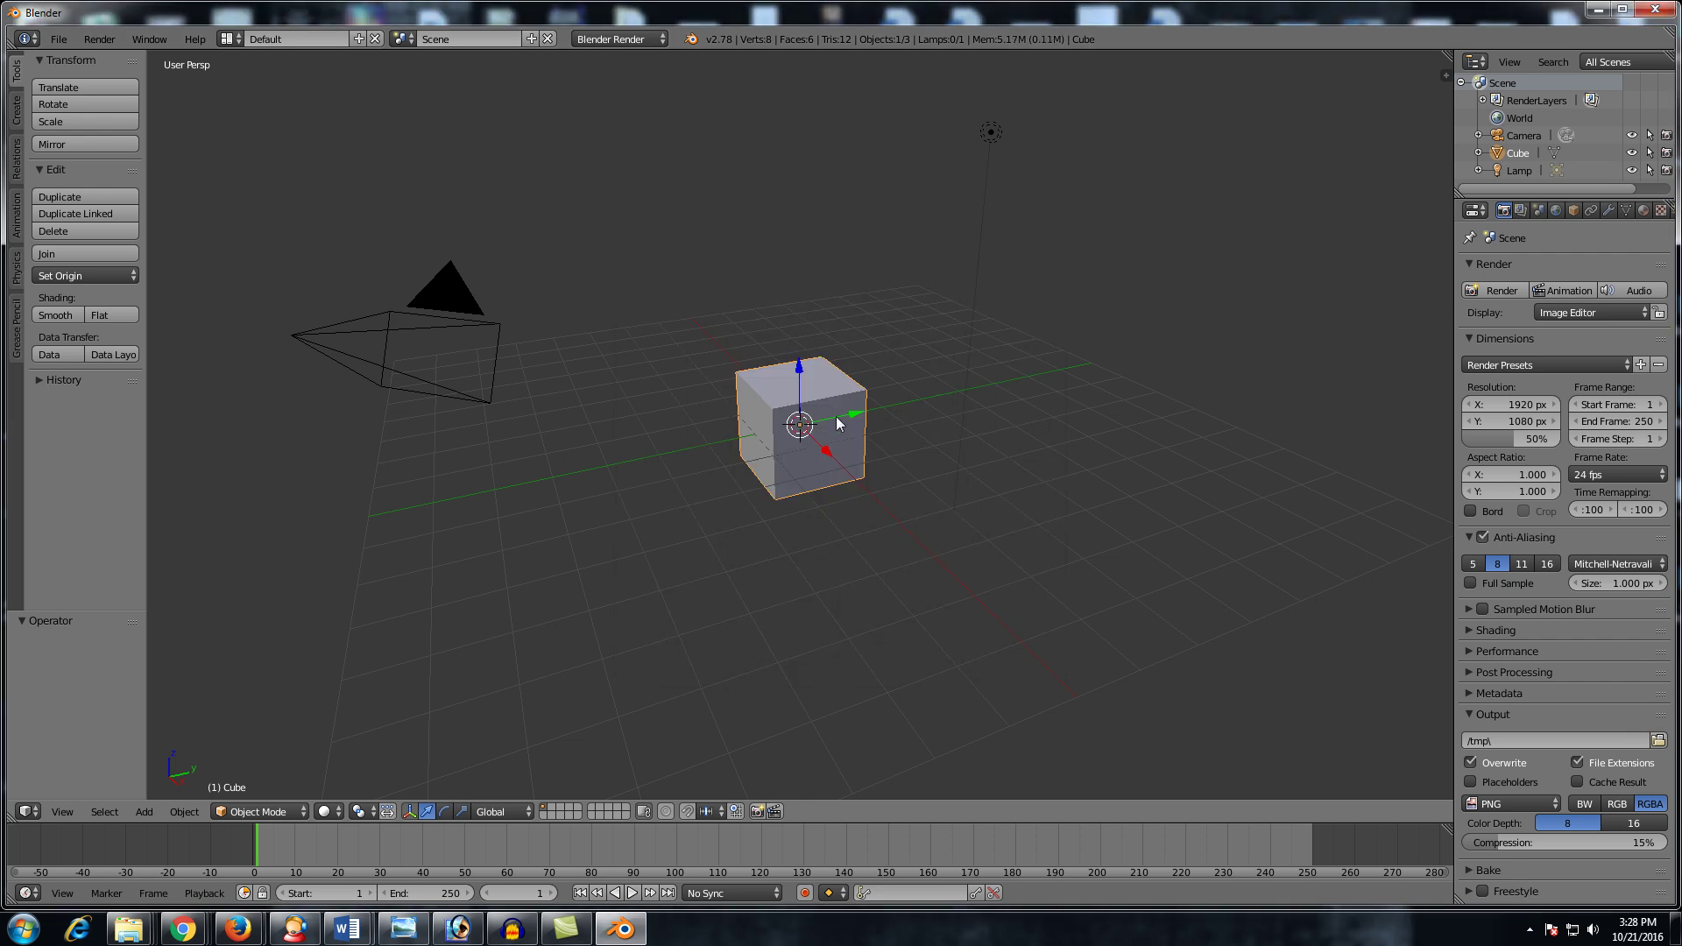
key("x")
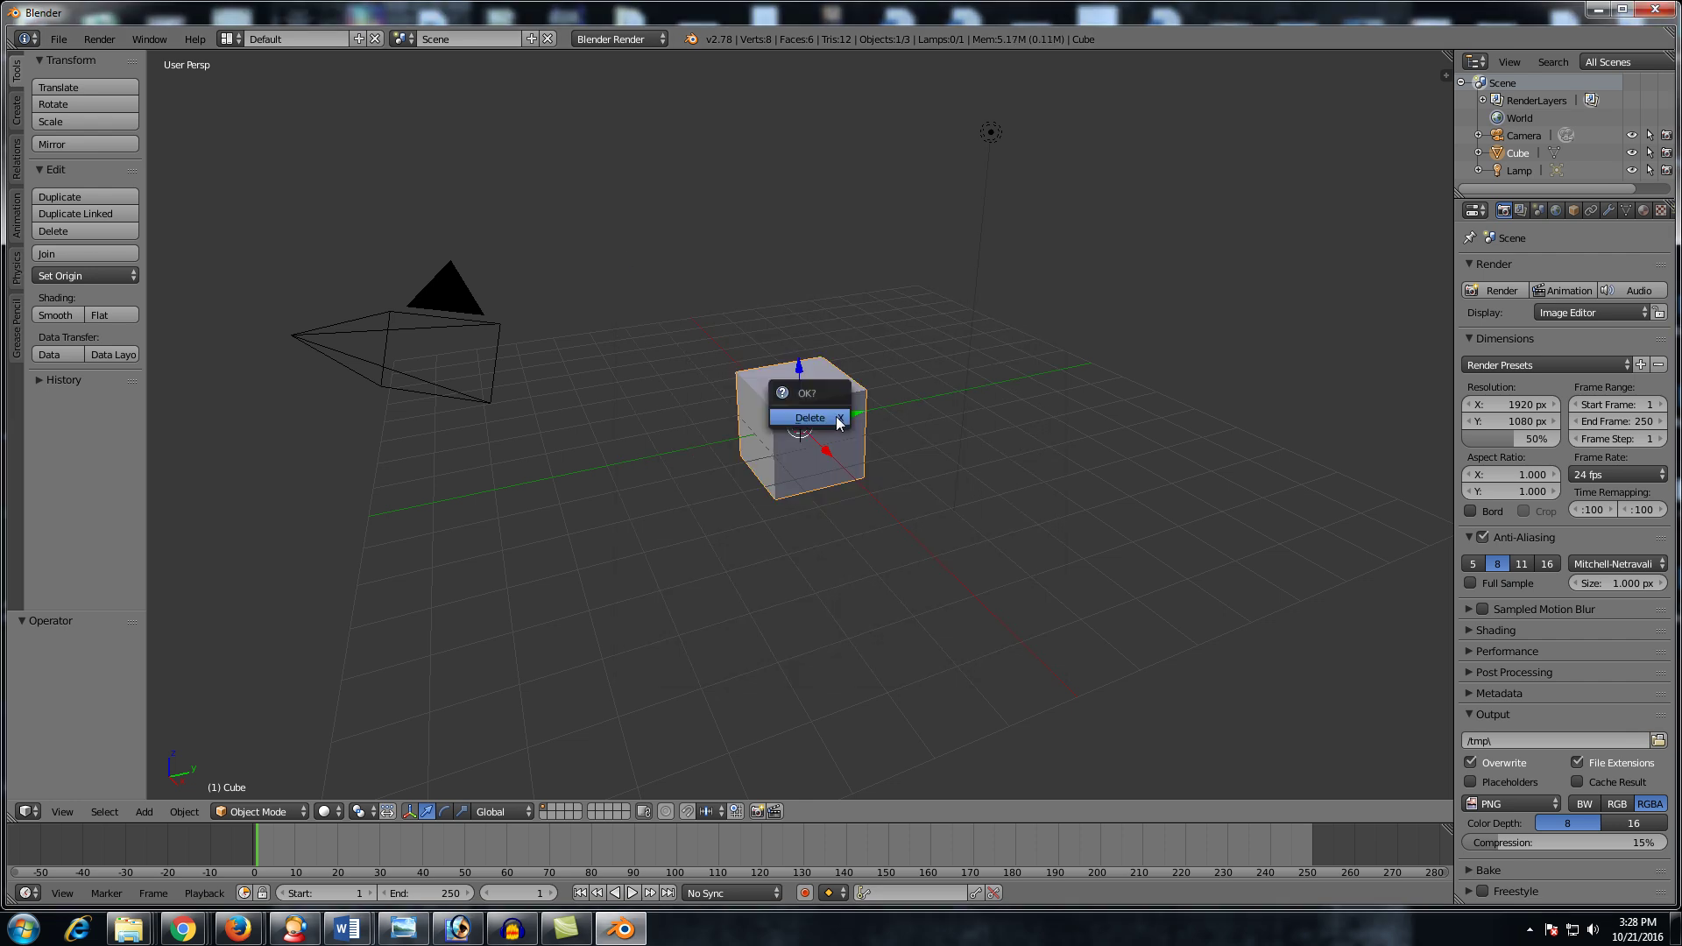
left_click(837, 420)
scroll(964, 403, "up", 2)
scroll(1004, 438, "up", 2)
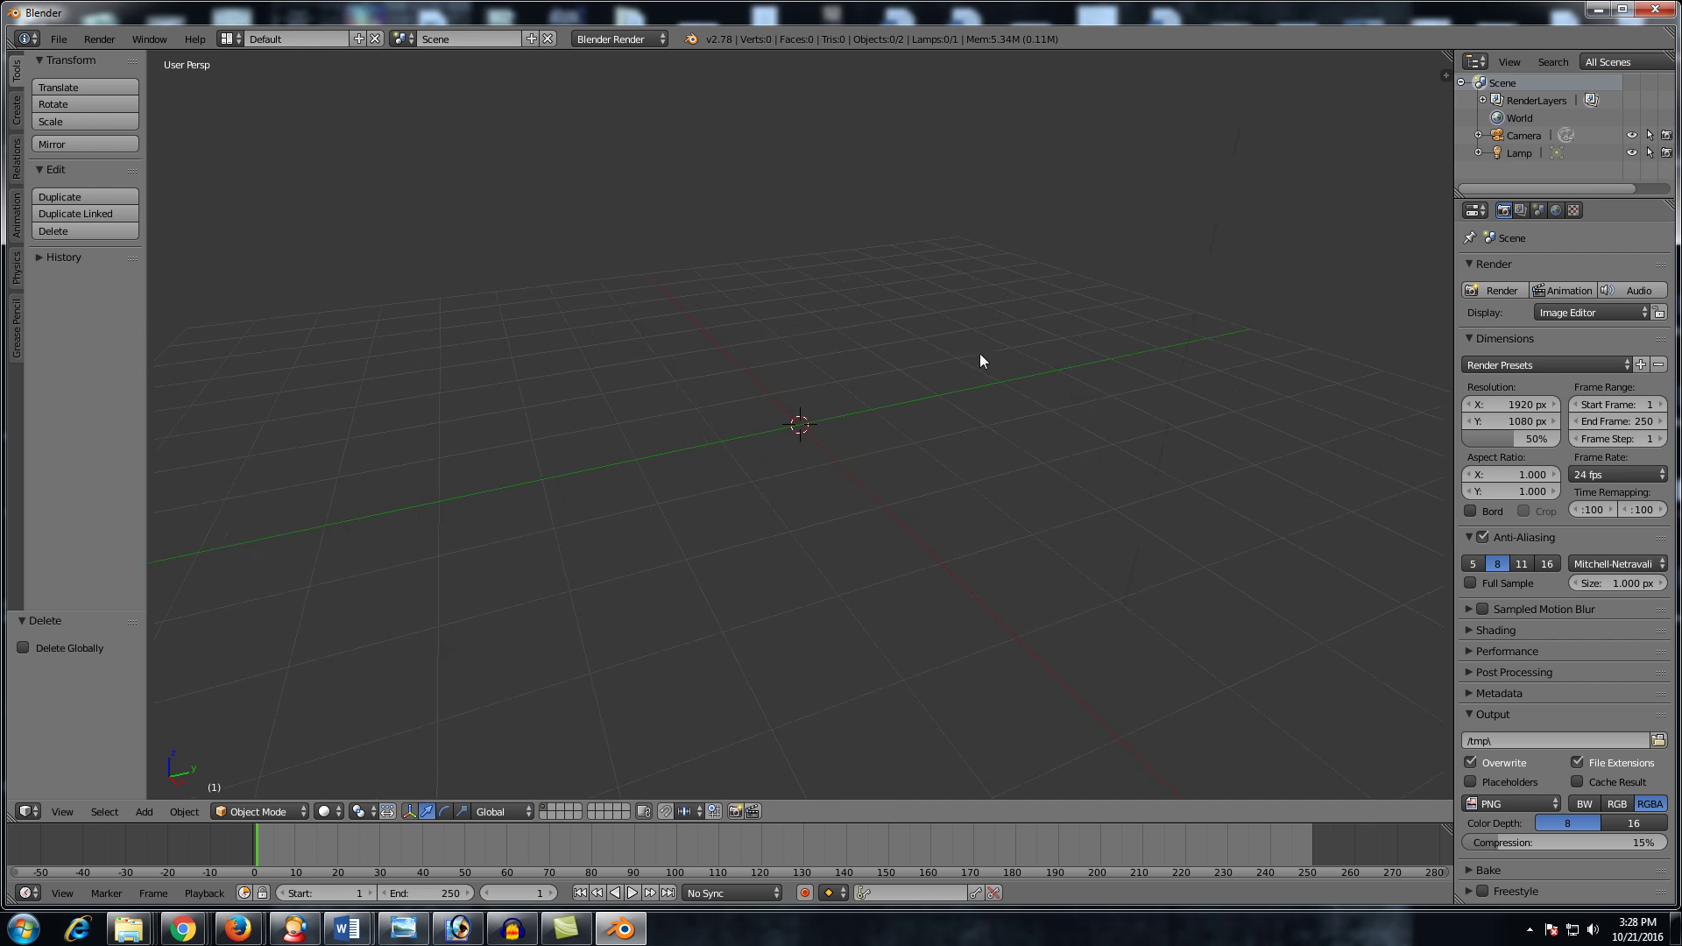
middle_click_drag(981, 355, 940, 363)
Step: Add a plane and a torus at the scene origin
key("shift+a")
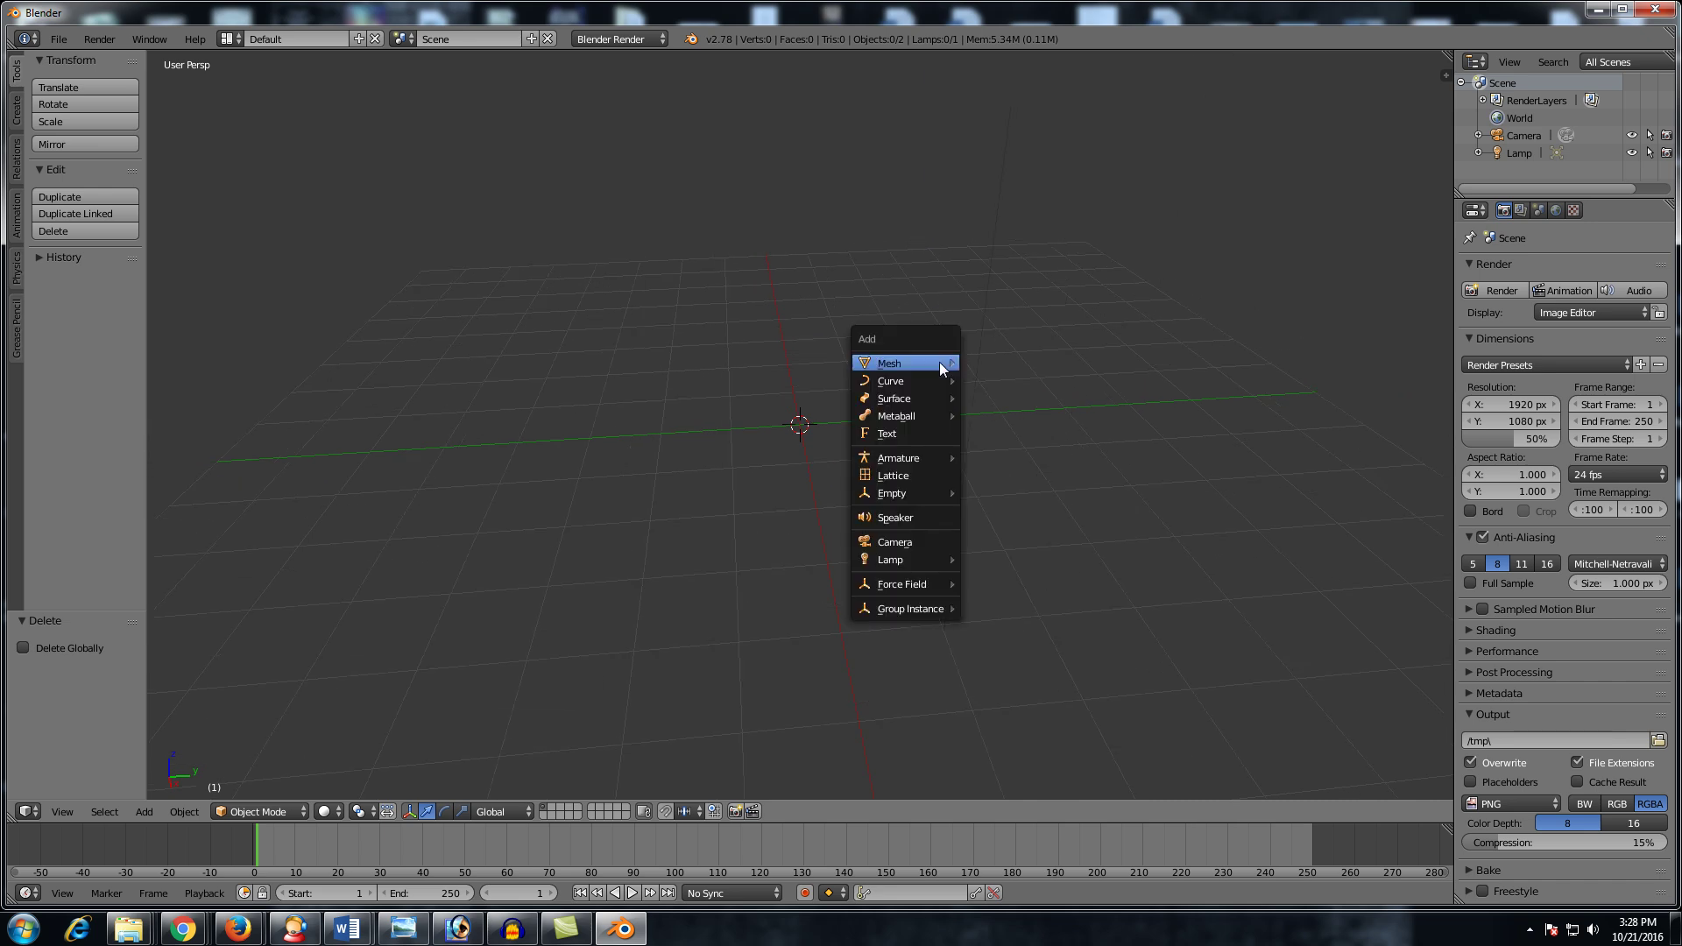
mouse_move(939, 361)
left_click(998, 363)
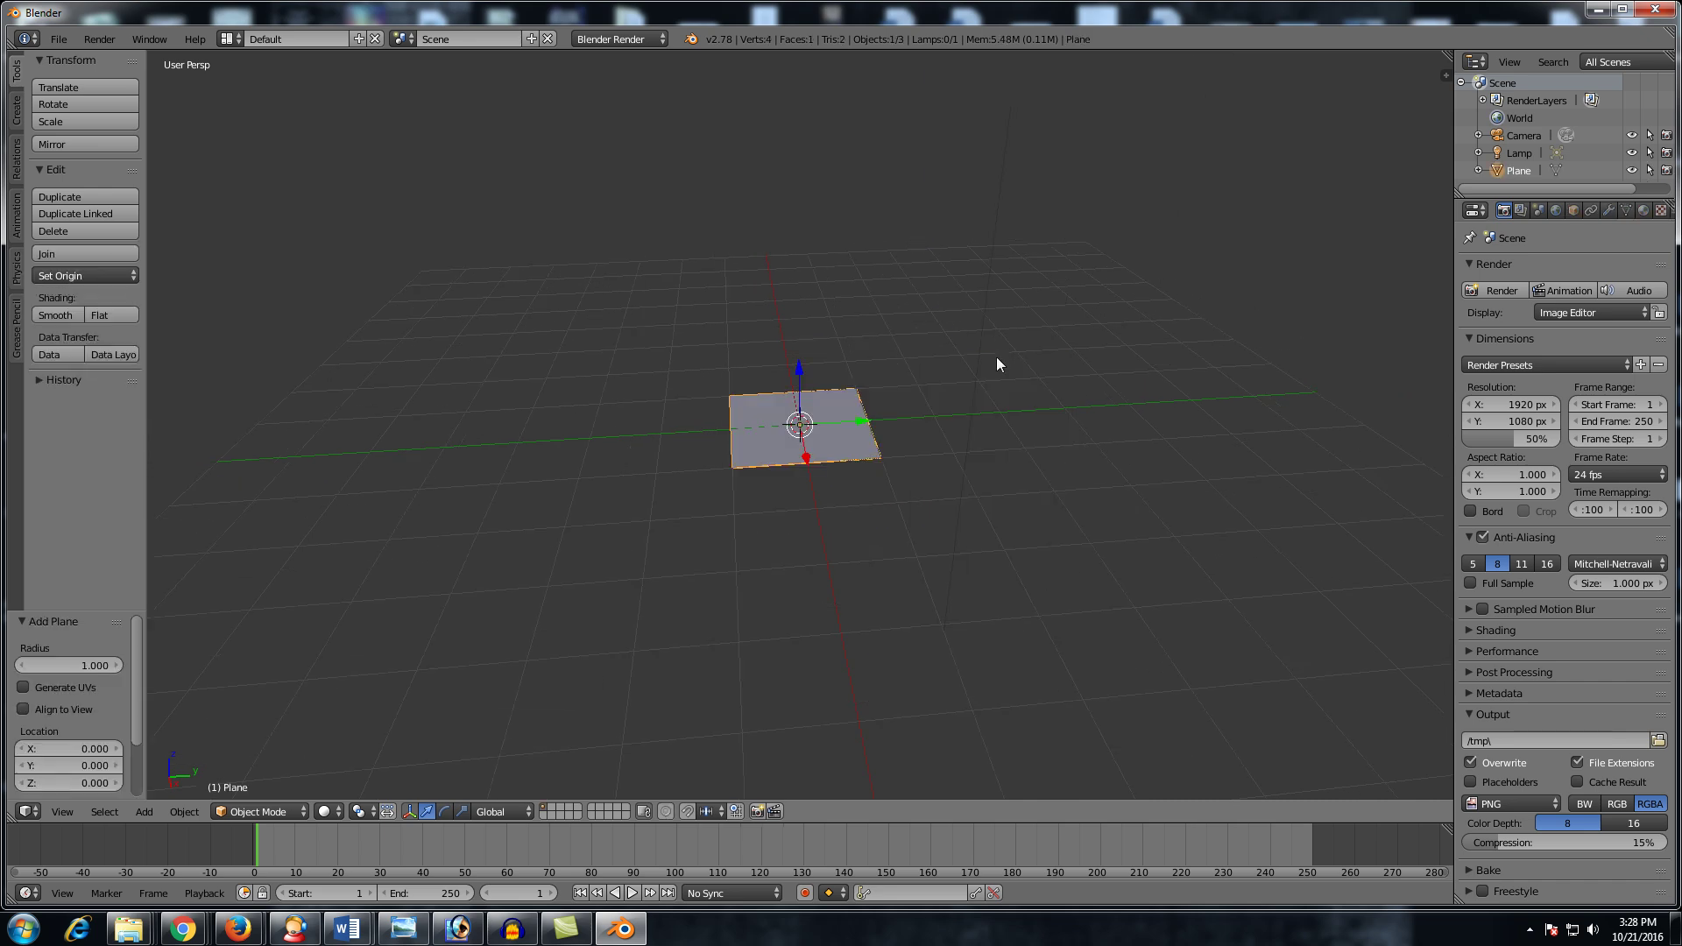
key("shift+a")
mouse_move(904, 359)
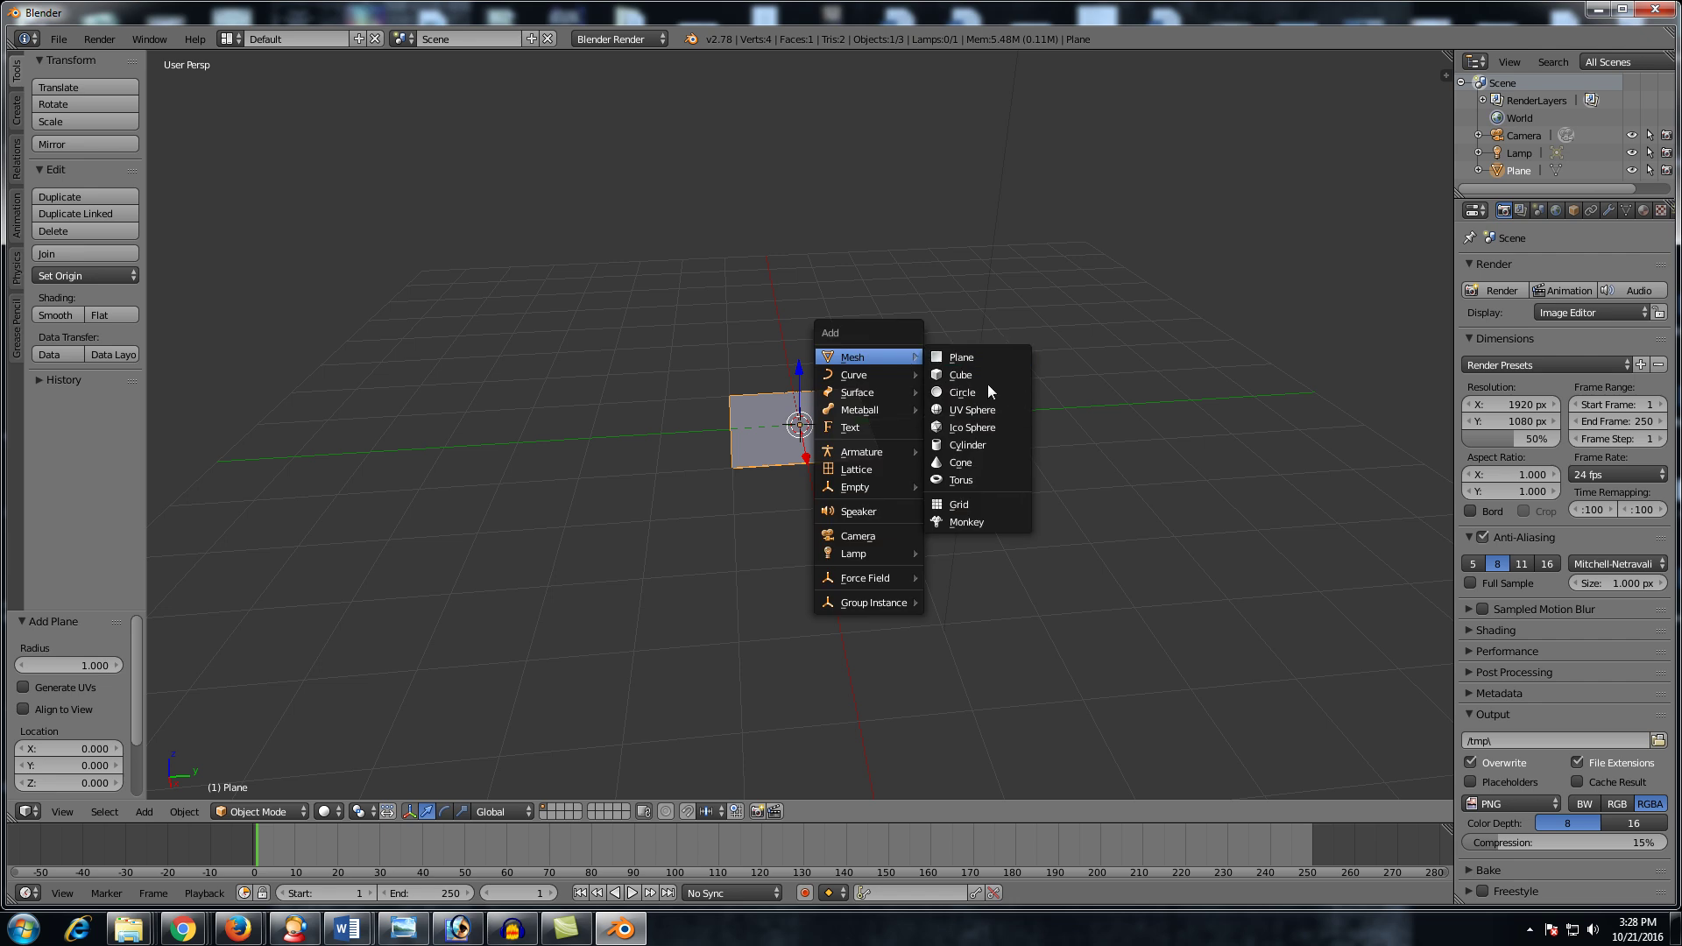
left_click(962, 481)
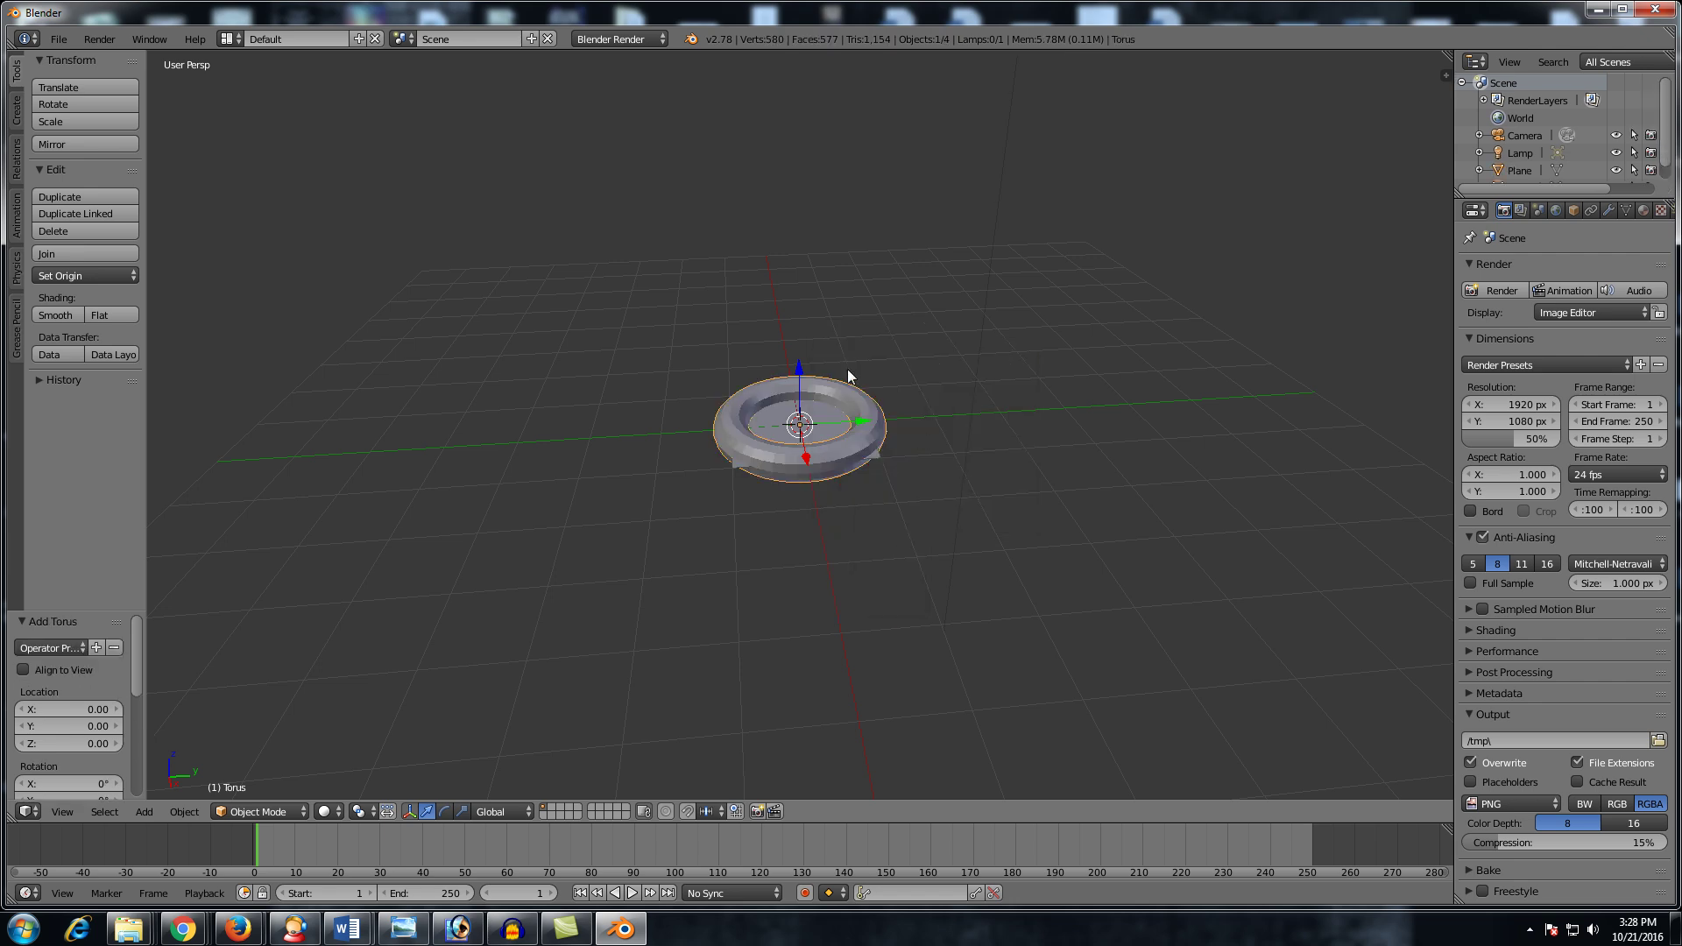
Step: Add a cylinder and a UV sphere at the origin, then orbit to view the stack
key("shift+a")
mouse_move(838, 345)
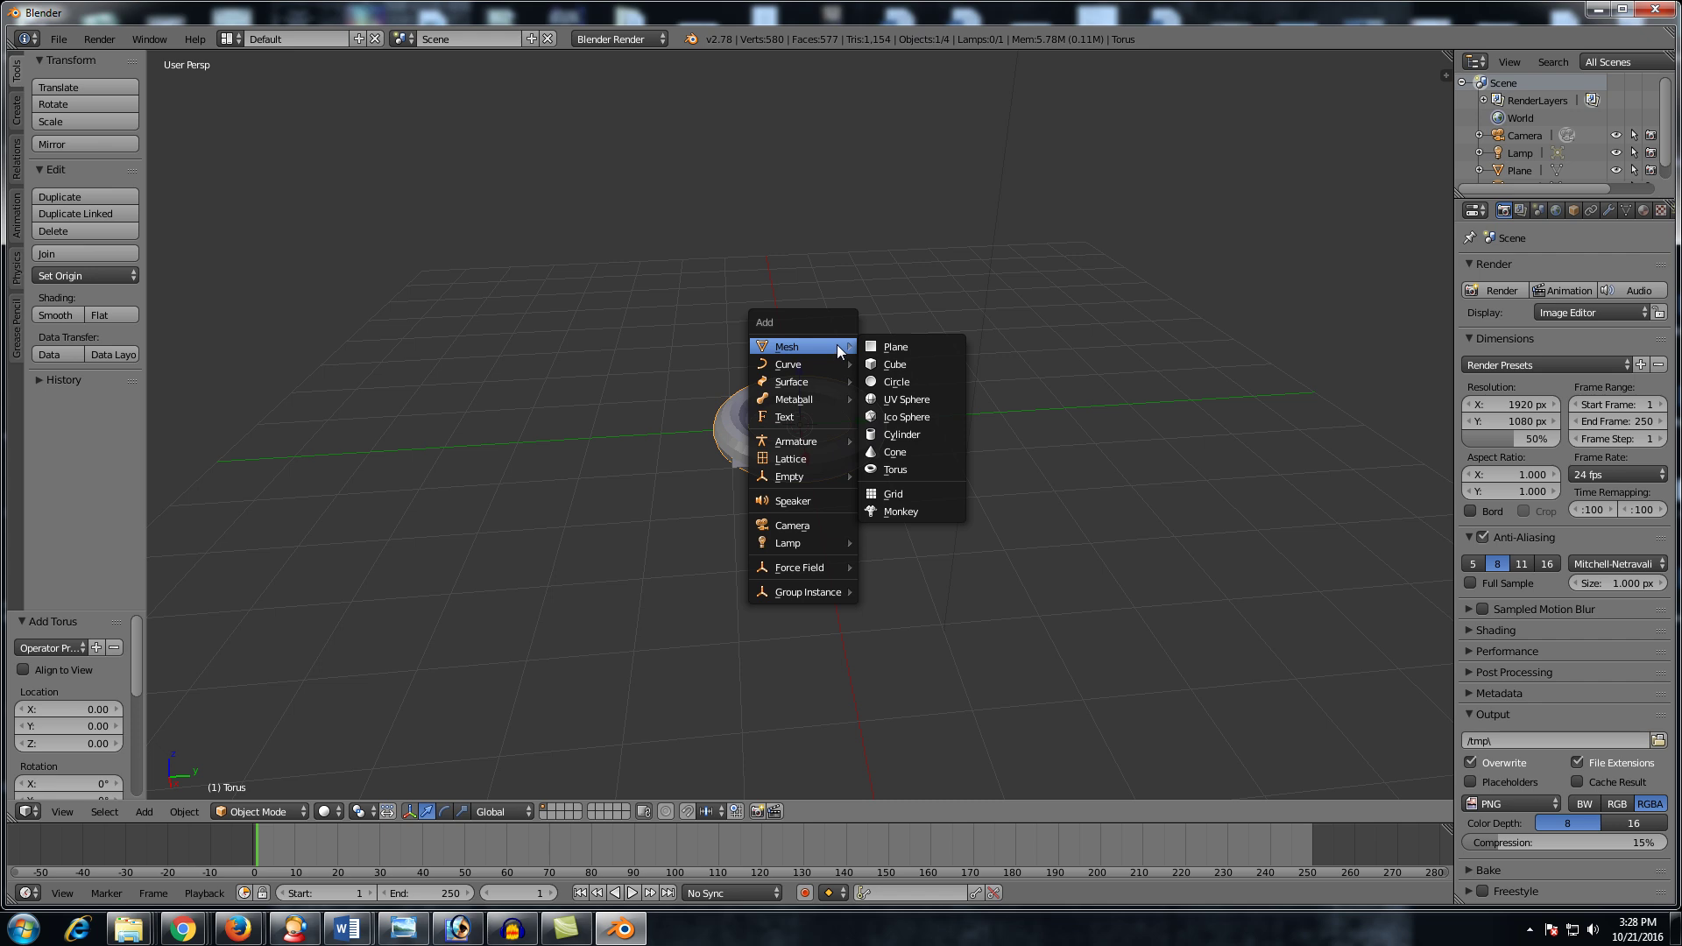
left_click(902, 433)
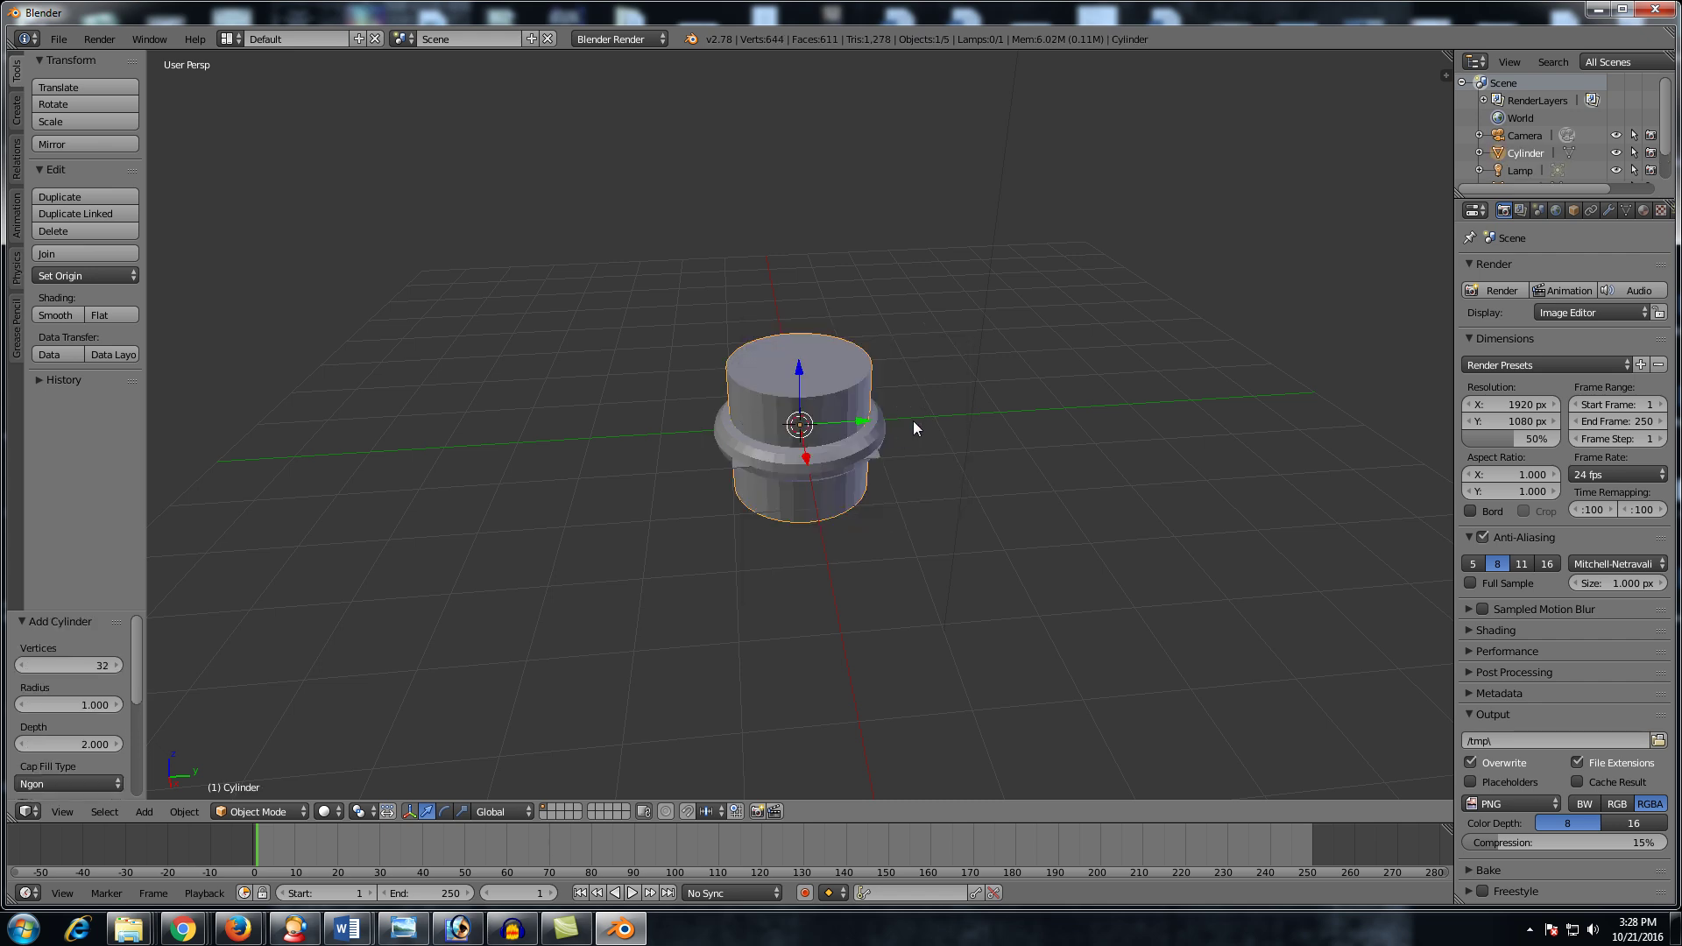
key("shift+a")
mouse_move(916, 422)
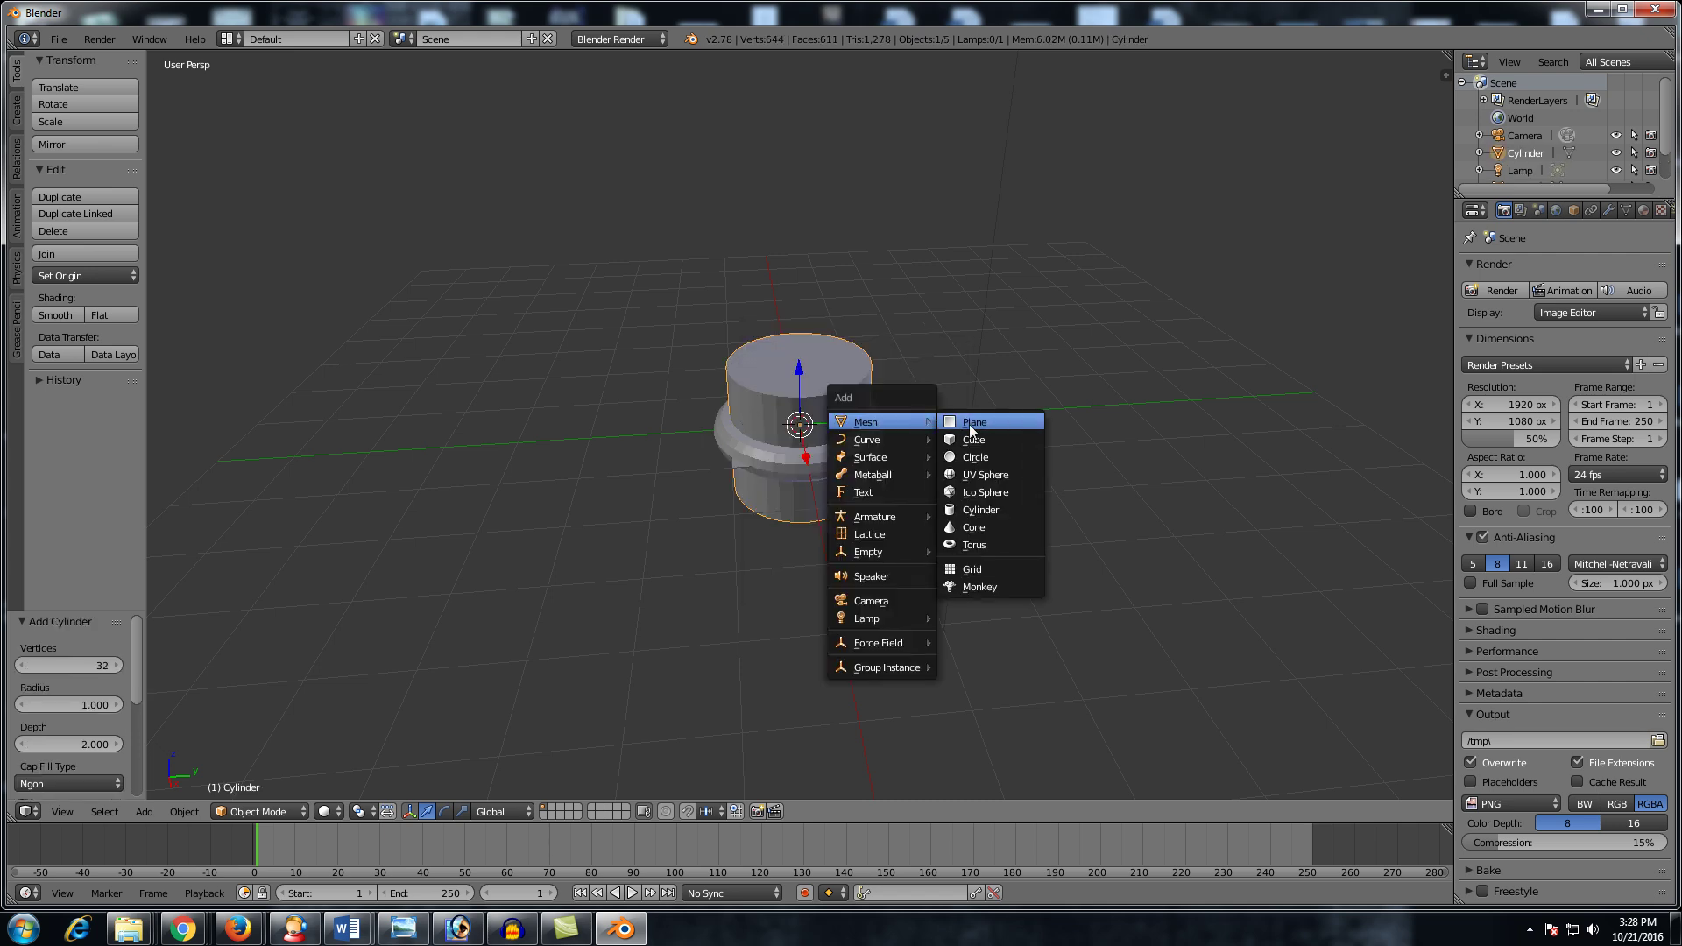
left_click(976, 475)
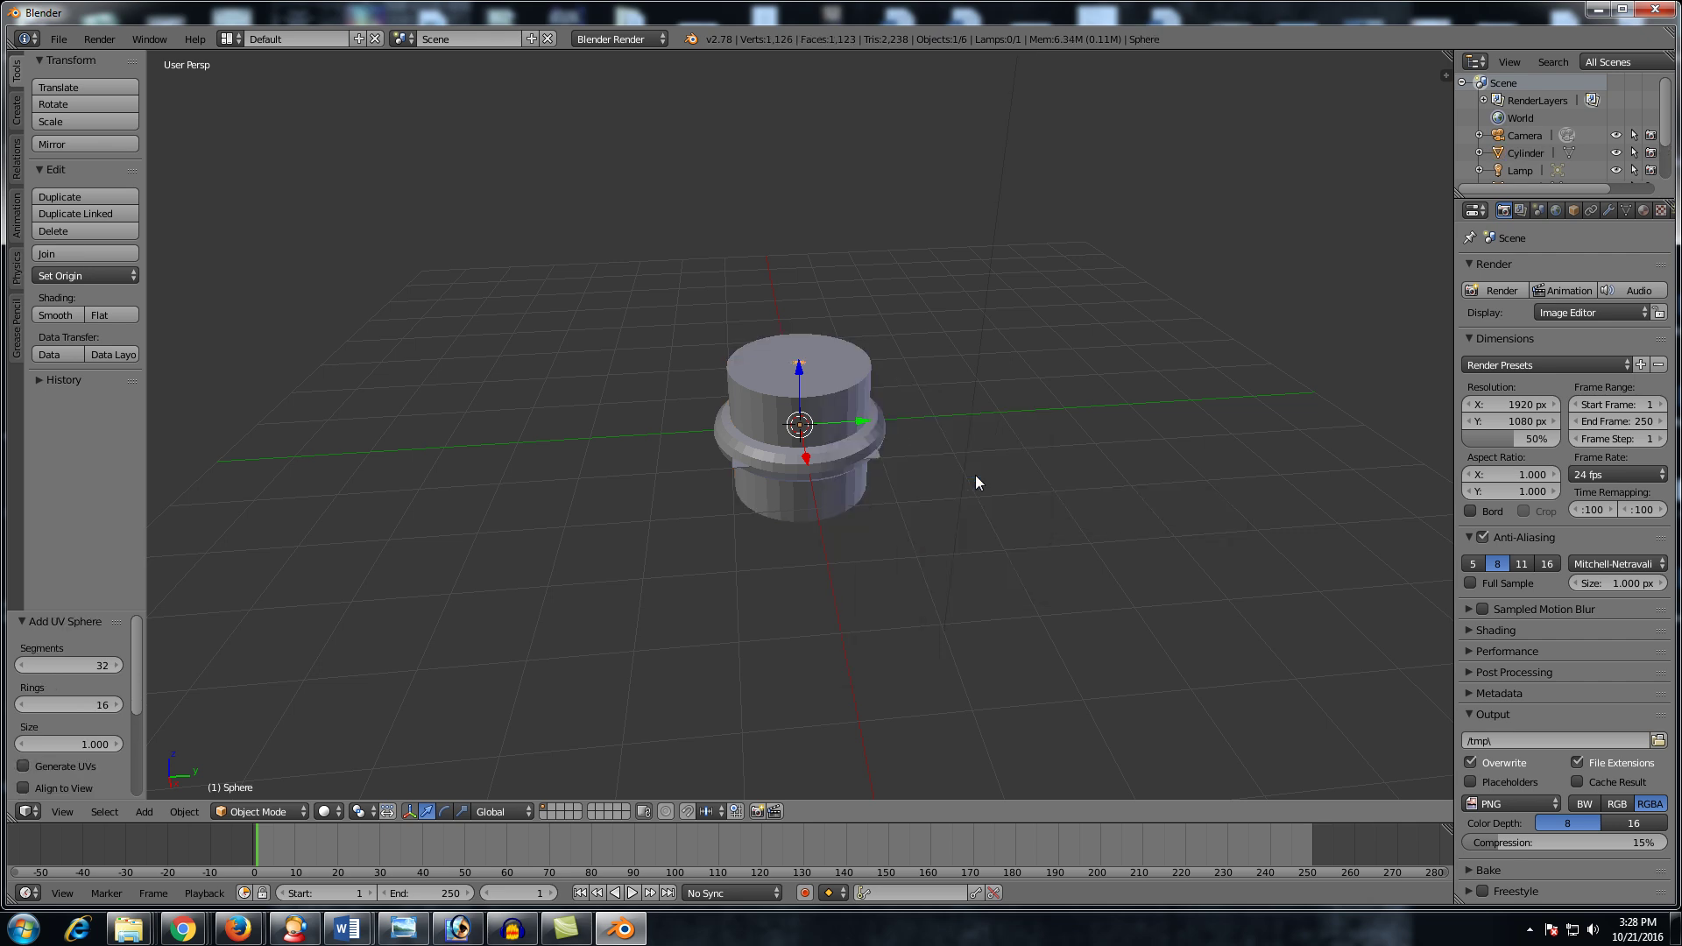
scroll(875, 402, "up", 2)
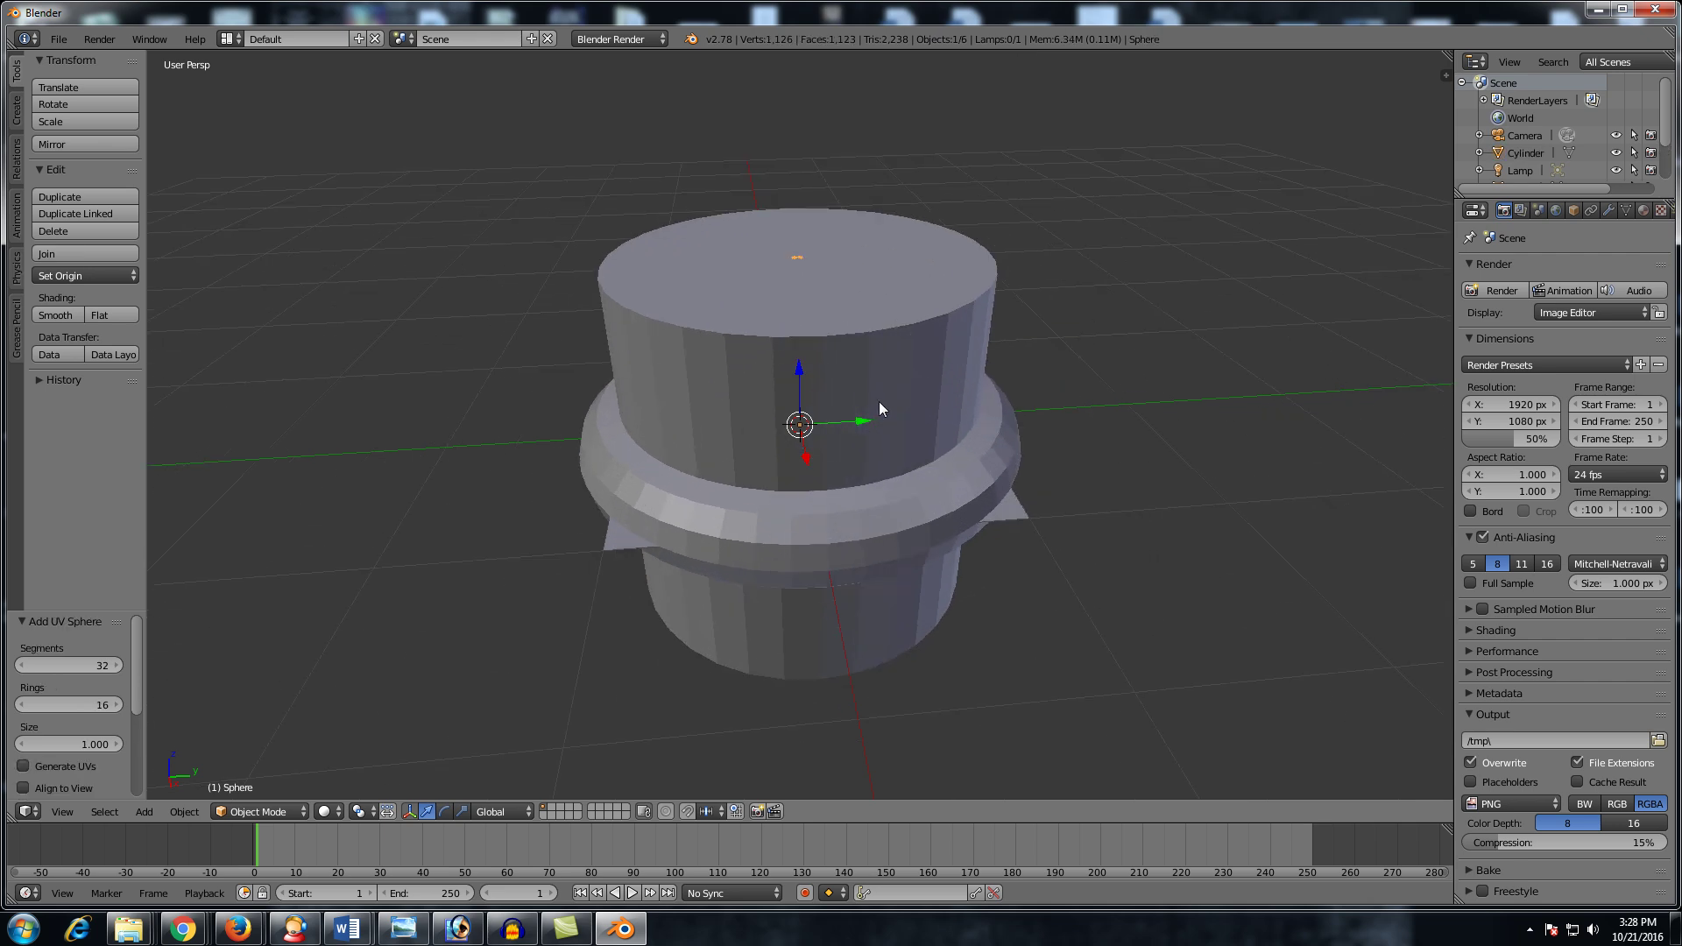
middle_click_drag(878, 422, 943, 419)
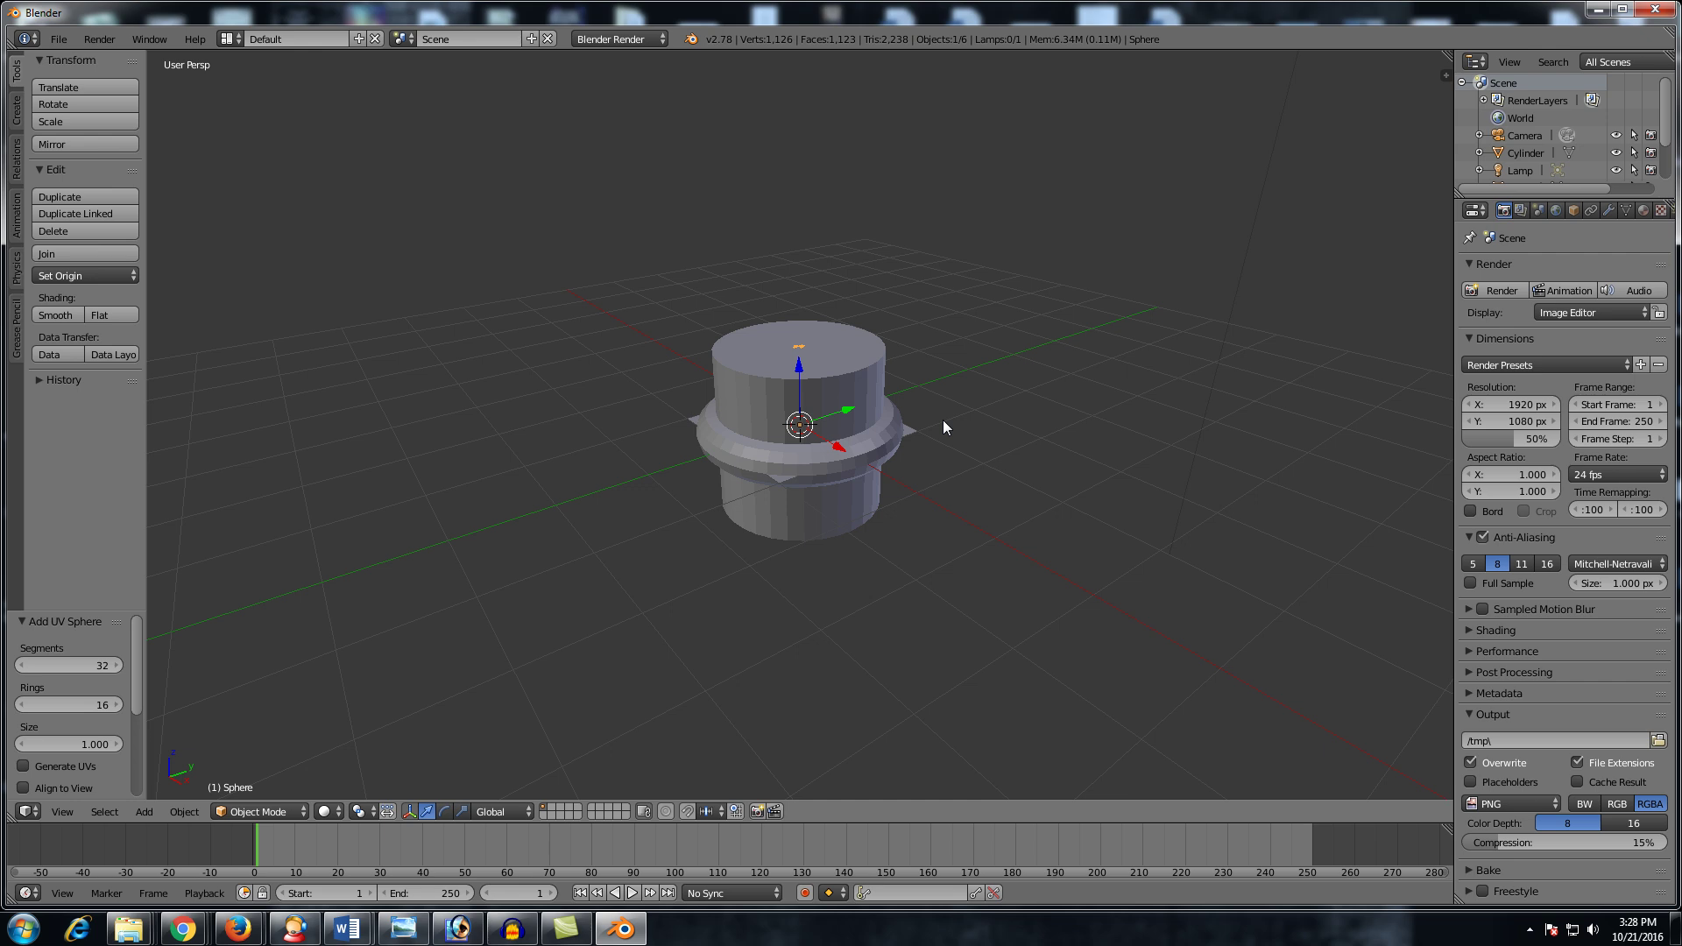
Step: Lift the sphere vertically onto the cylinder and scale up the ground plane
key("g")
key("z")
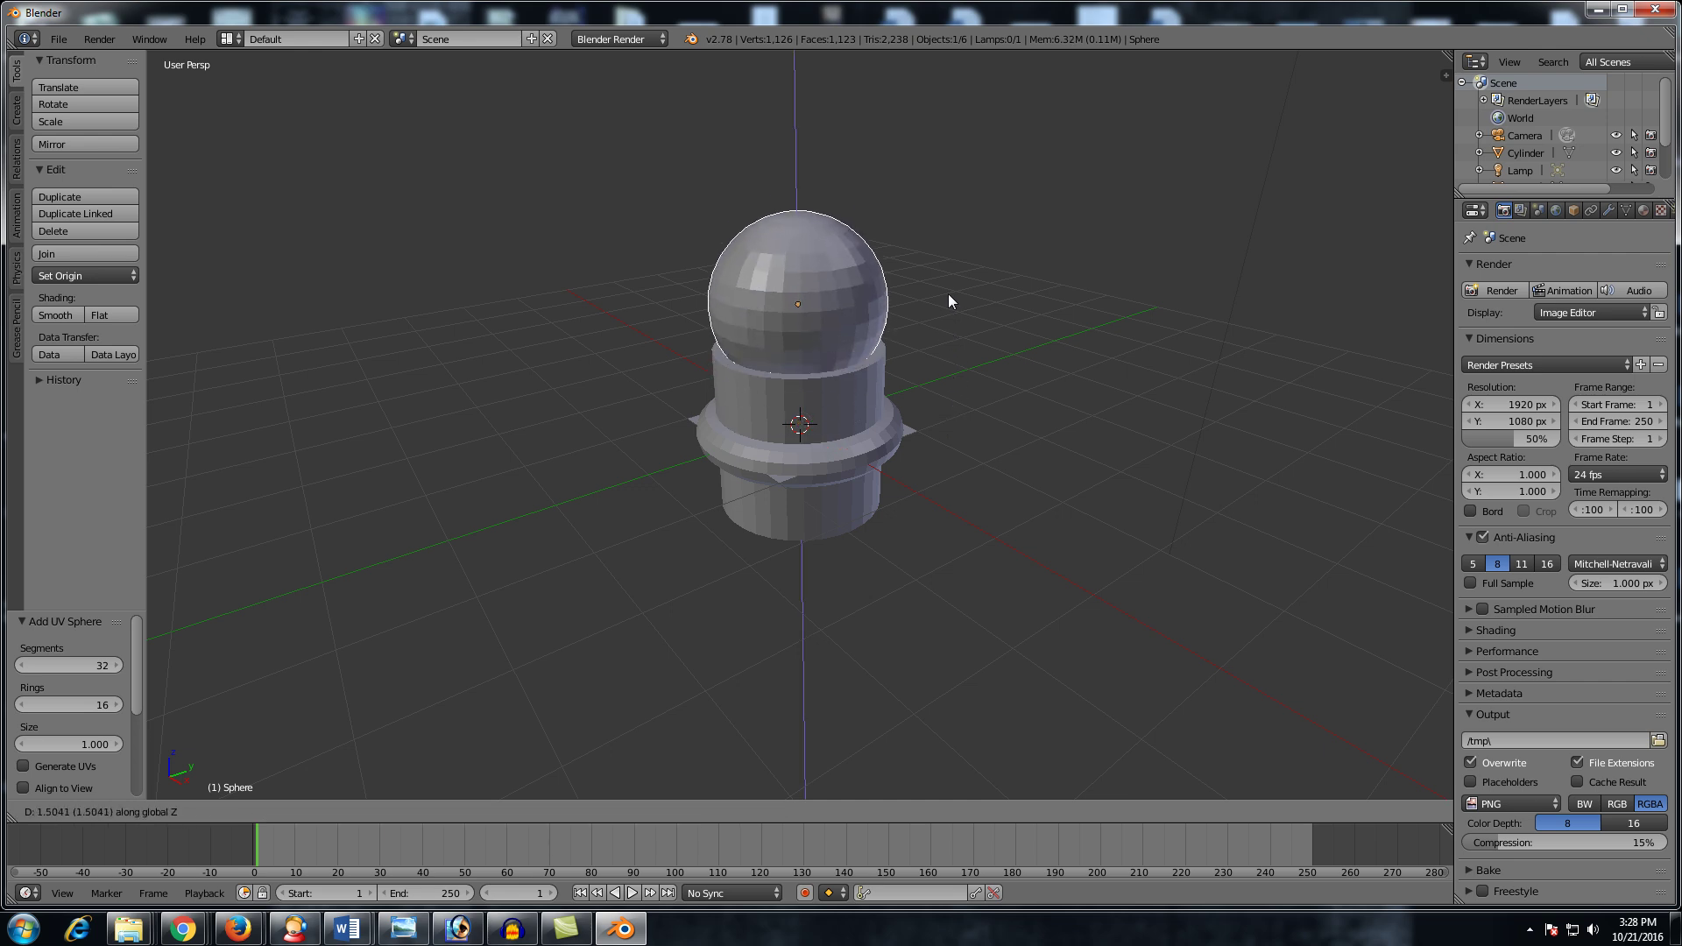
left_click(935, 307)
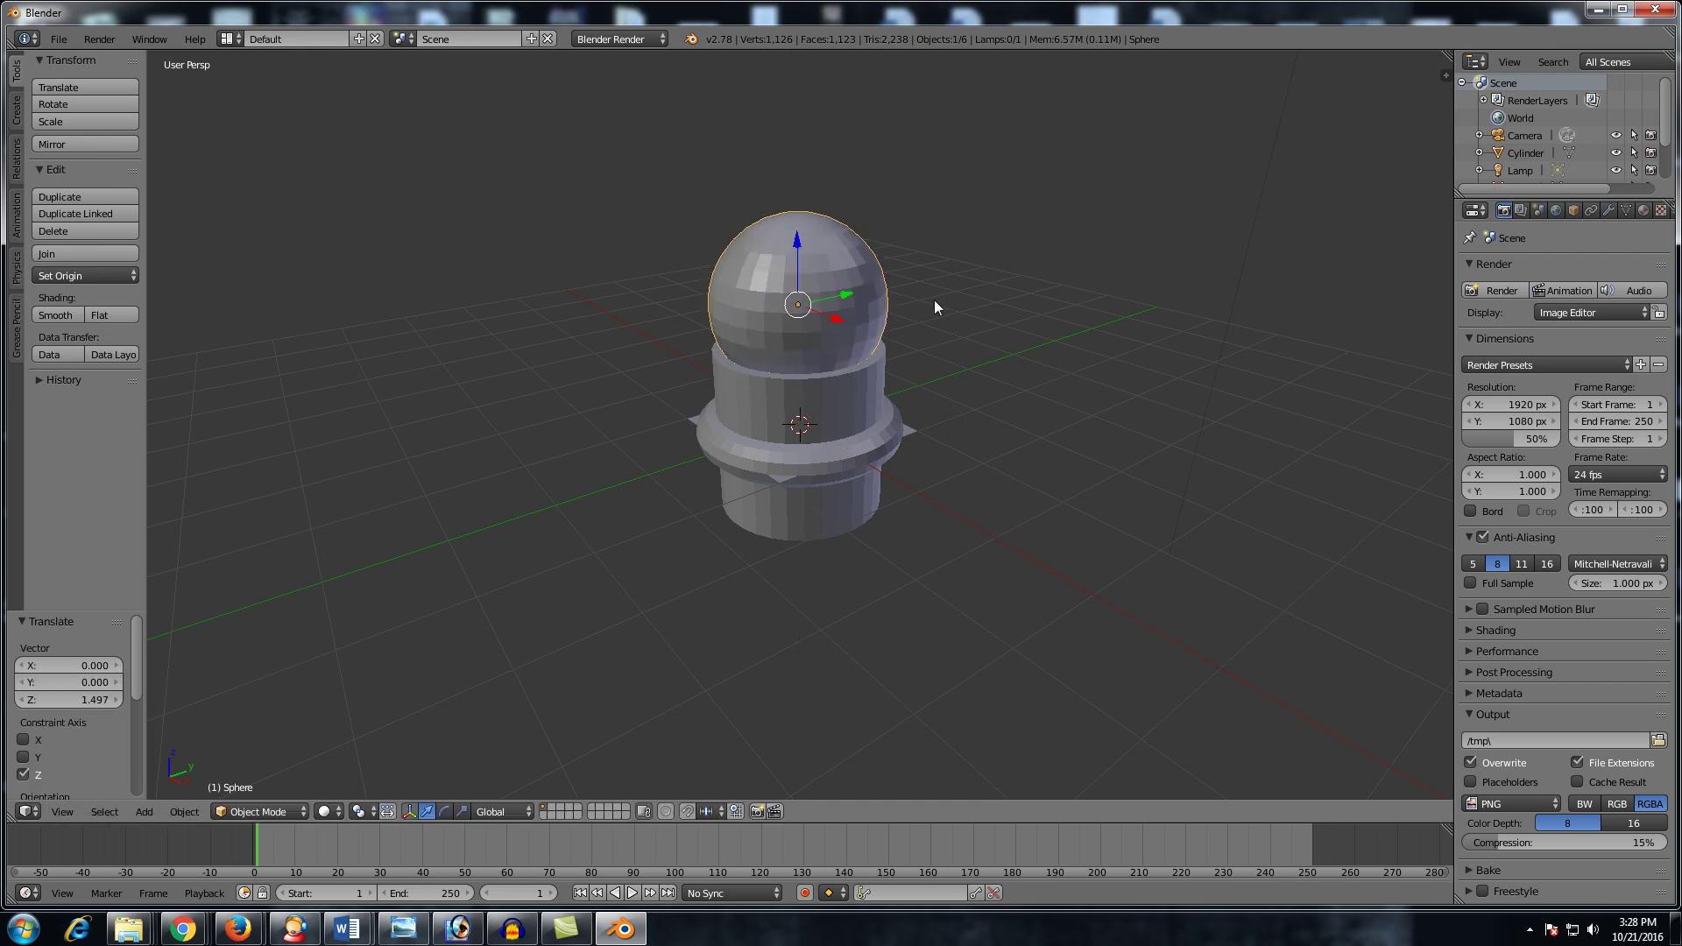
right_click(911, 429)
key("s")
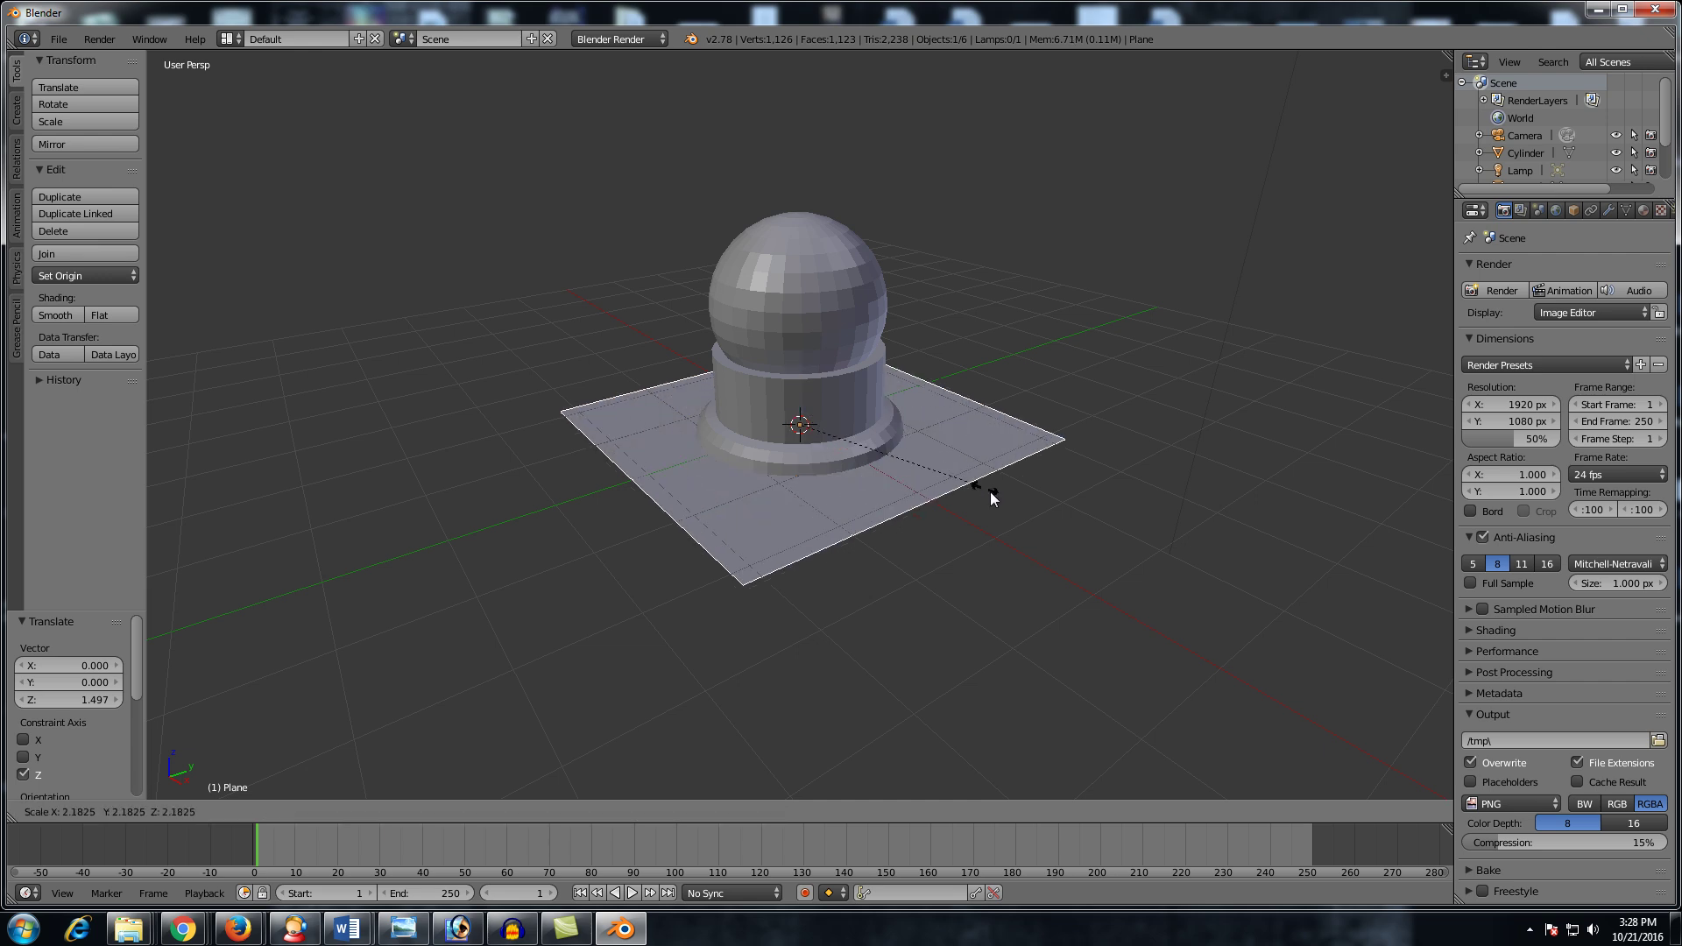
left_click(1038, 517)
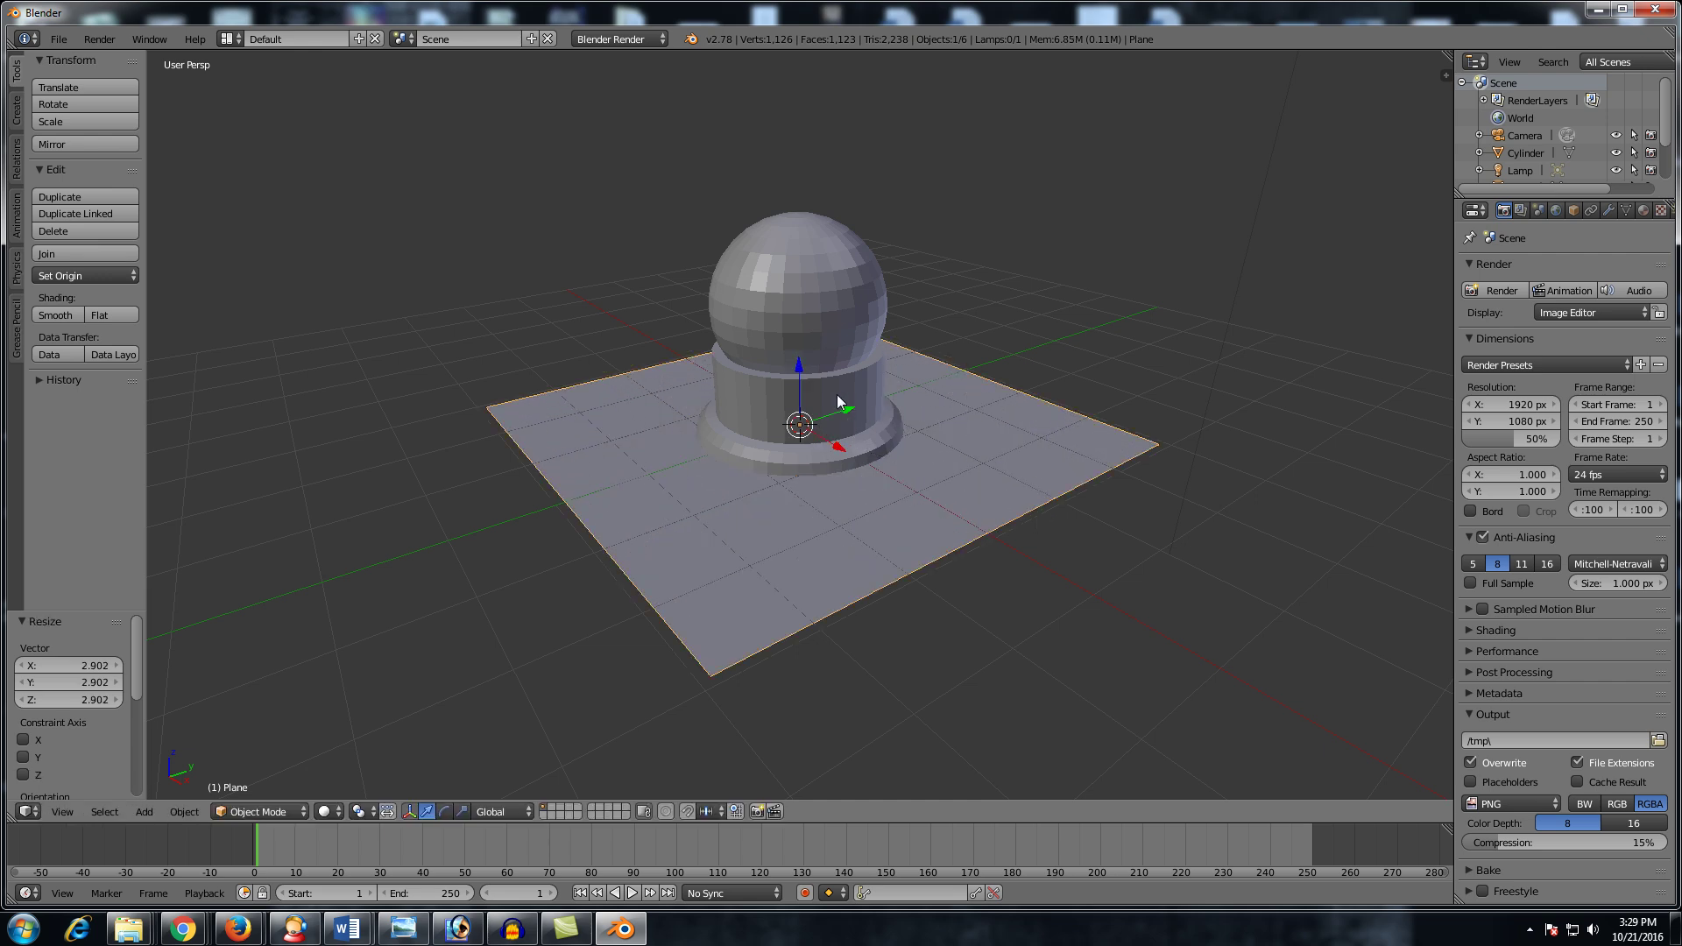
Step: Raise the cylinder and sphere together, then enlarge the torus ring
right_click(799, 279, "shift")
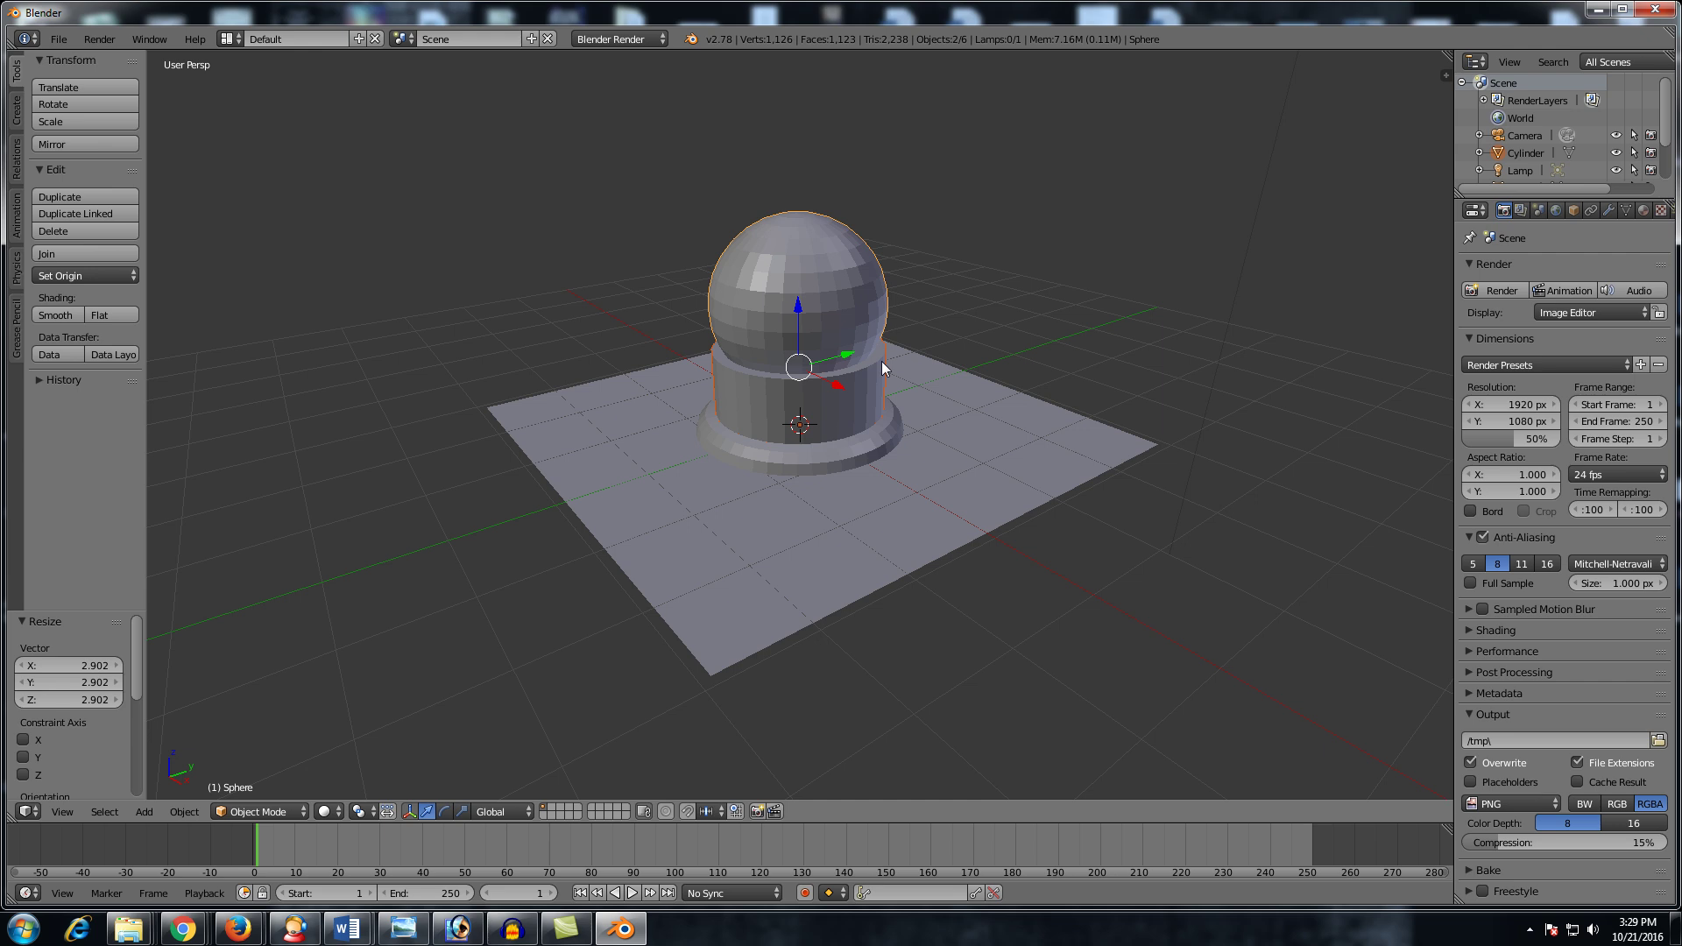
key("g")
key("z")
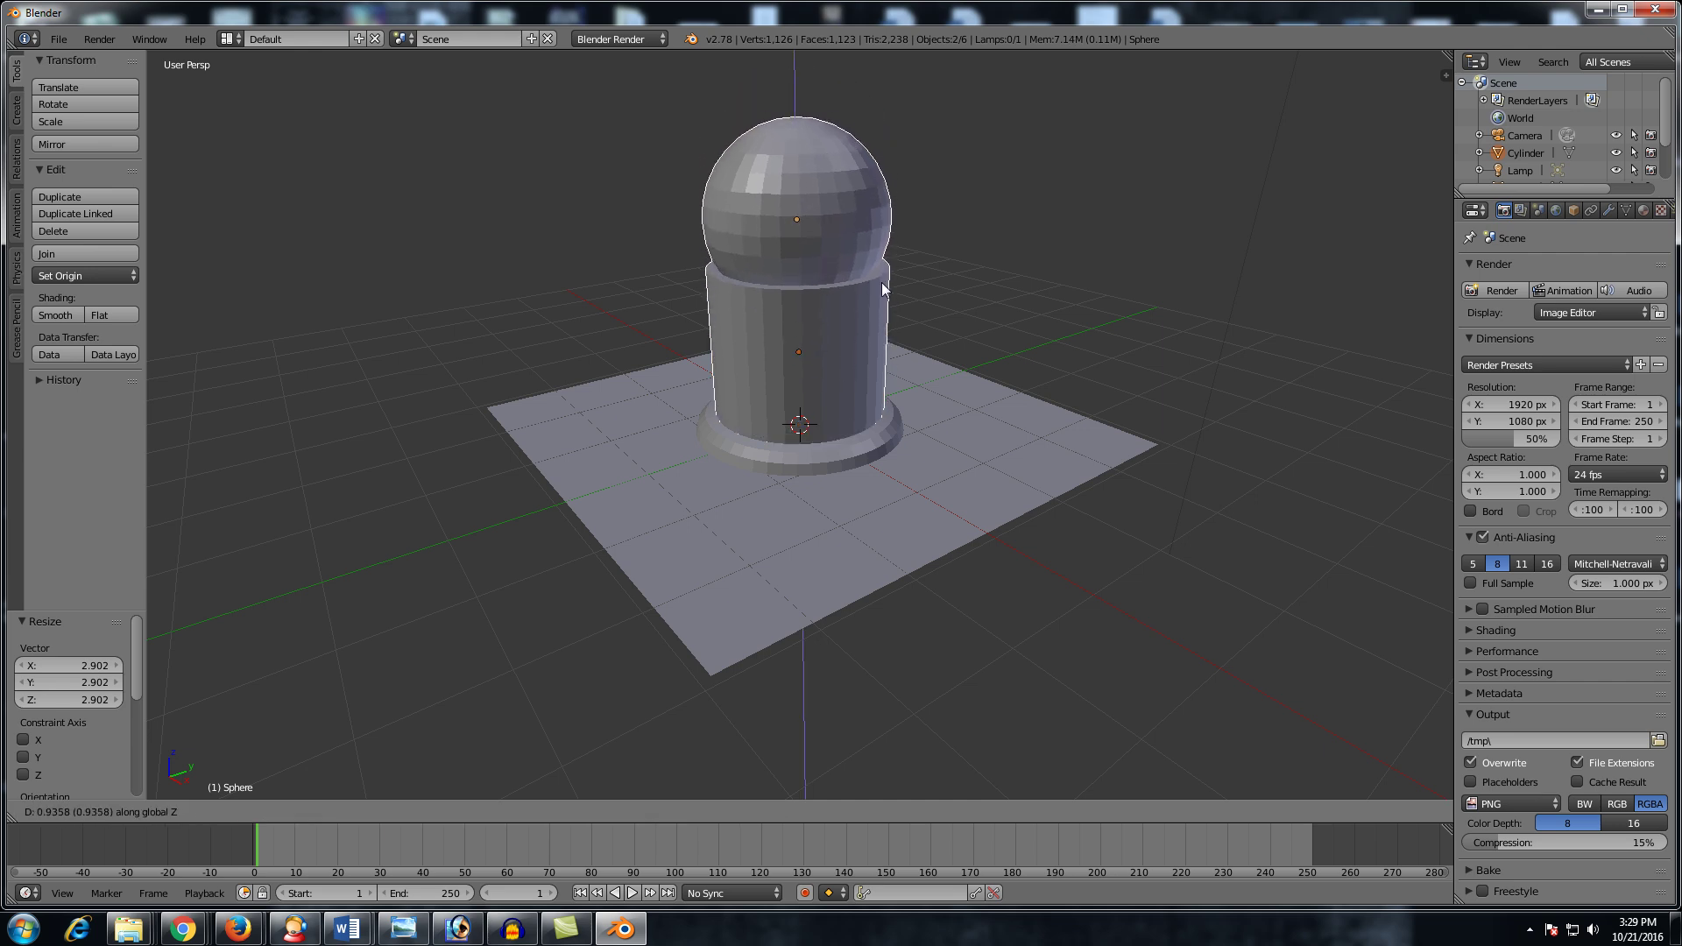
left_click(883, 289)
right_click(865, 450)
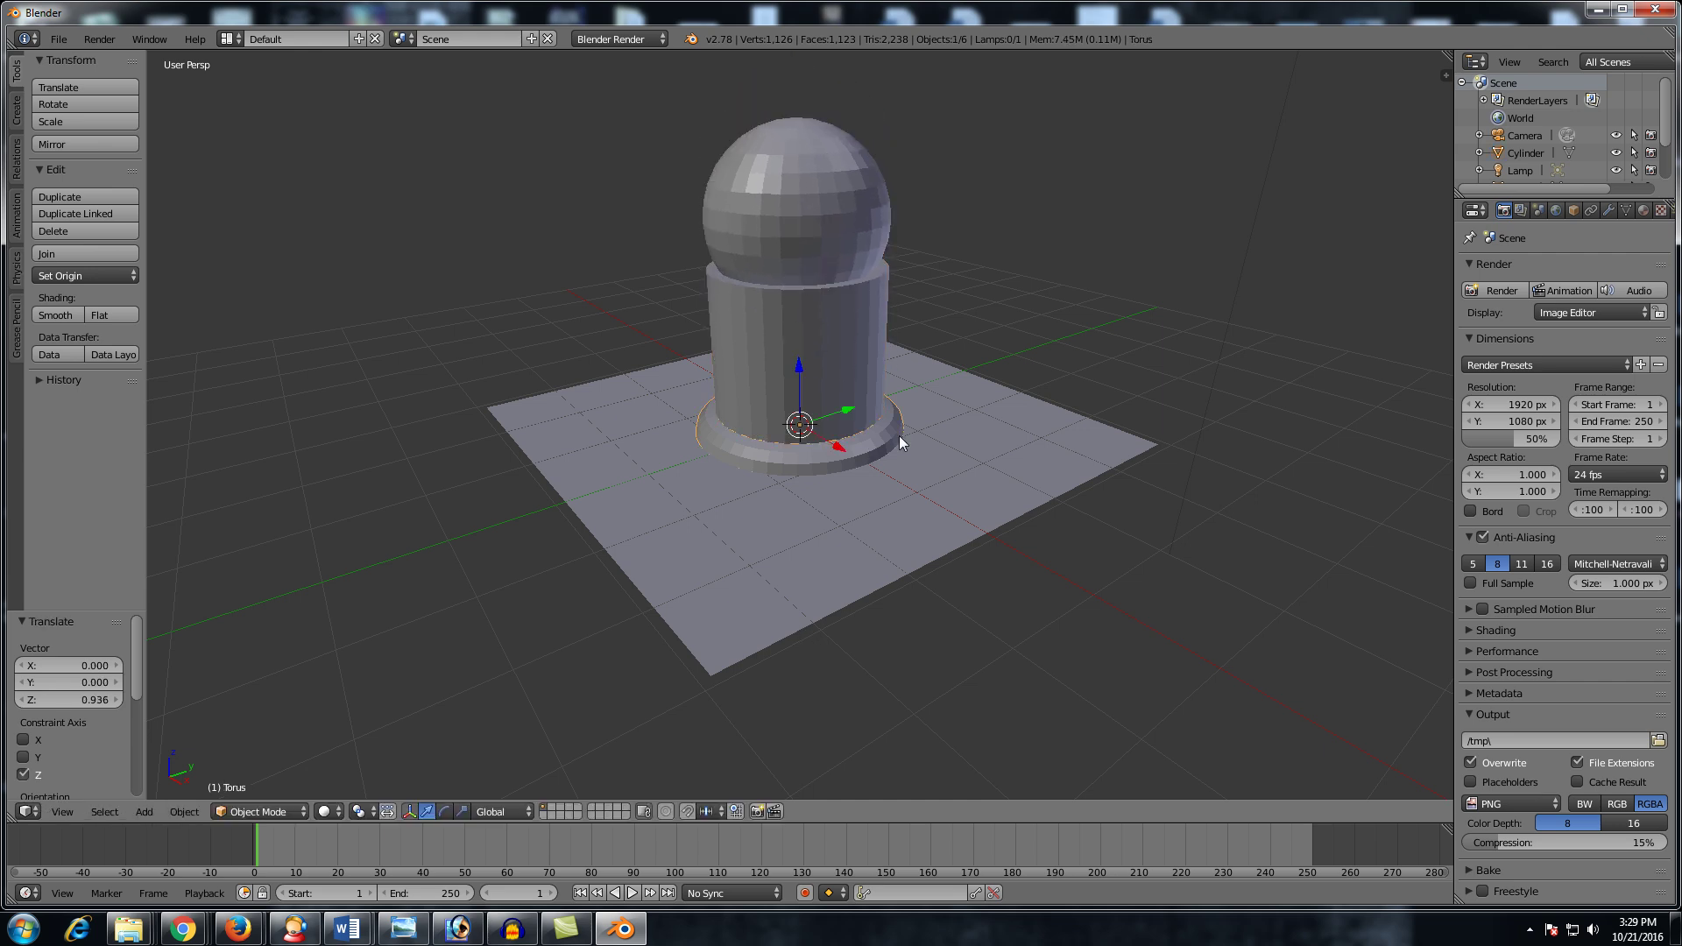
key("s")
left_click(938, 444)
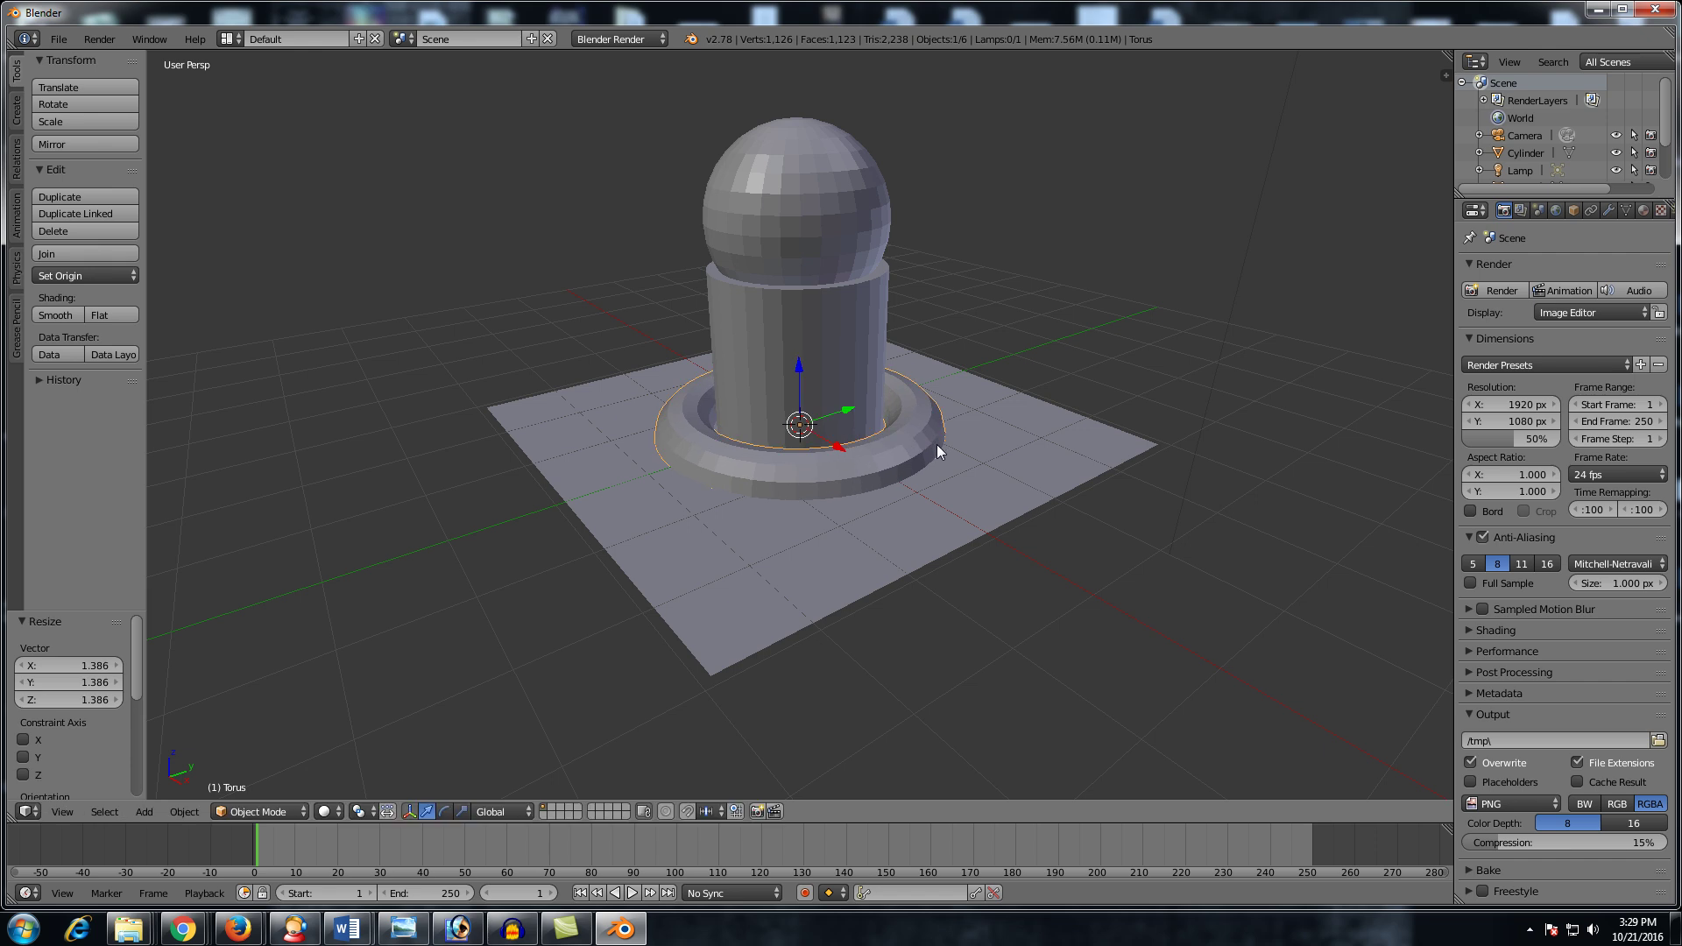
Step: Apply smooth shading to the torus, cylinder and sphere
right_click(871, 271, "shift")
right_click(804, 213, "shift")
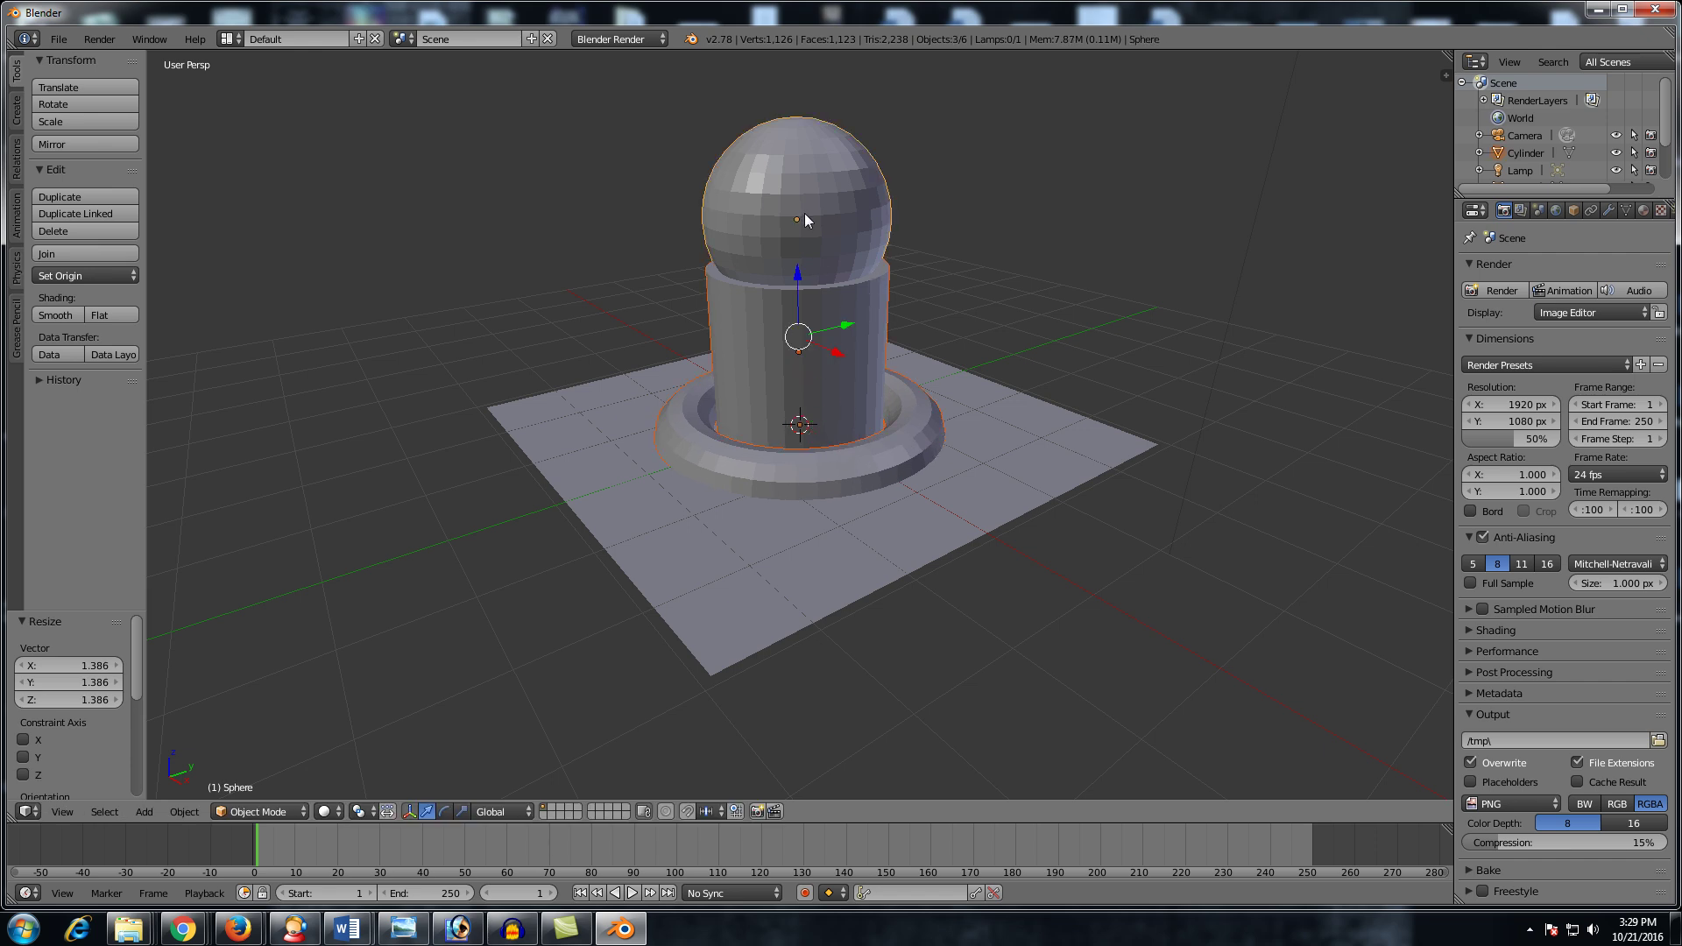
left_click(63, 314)
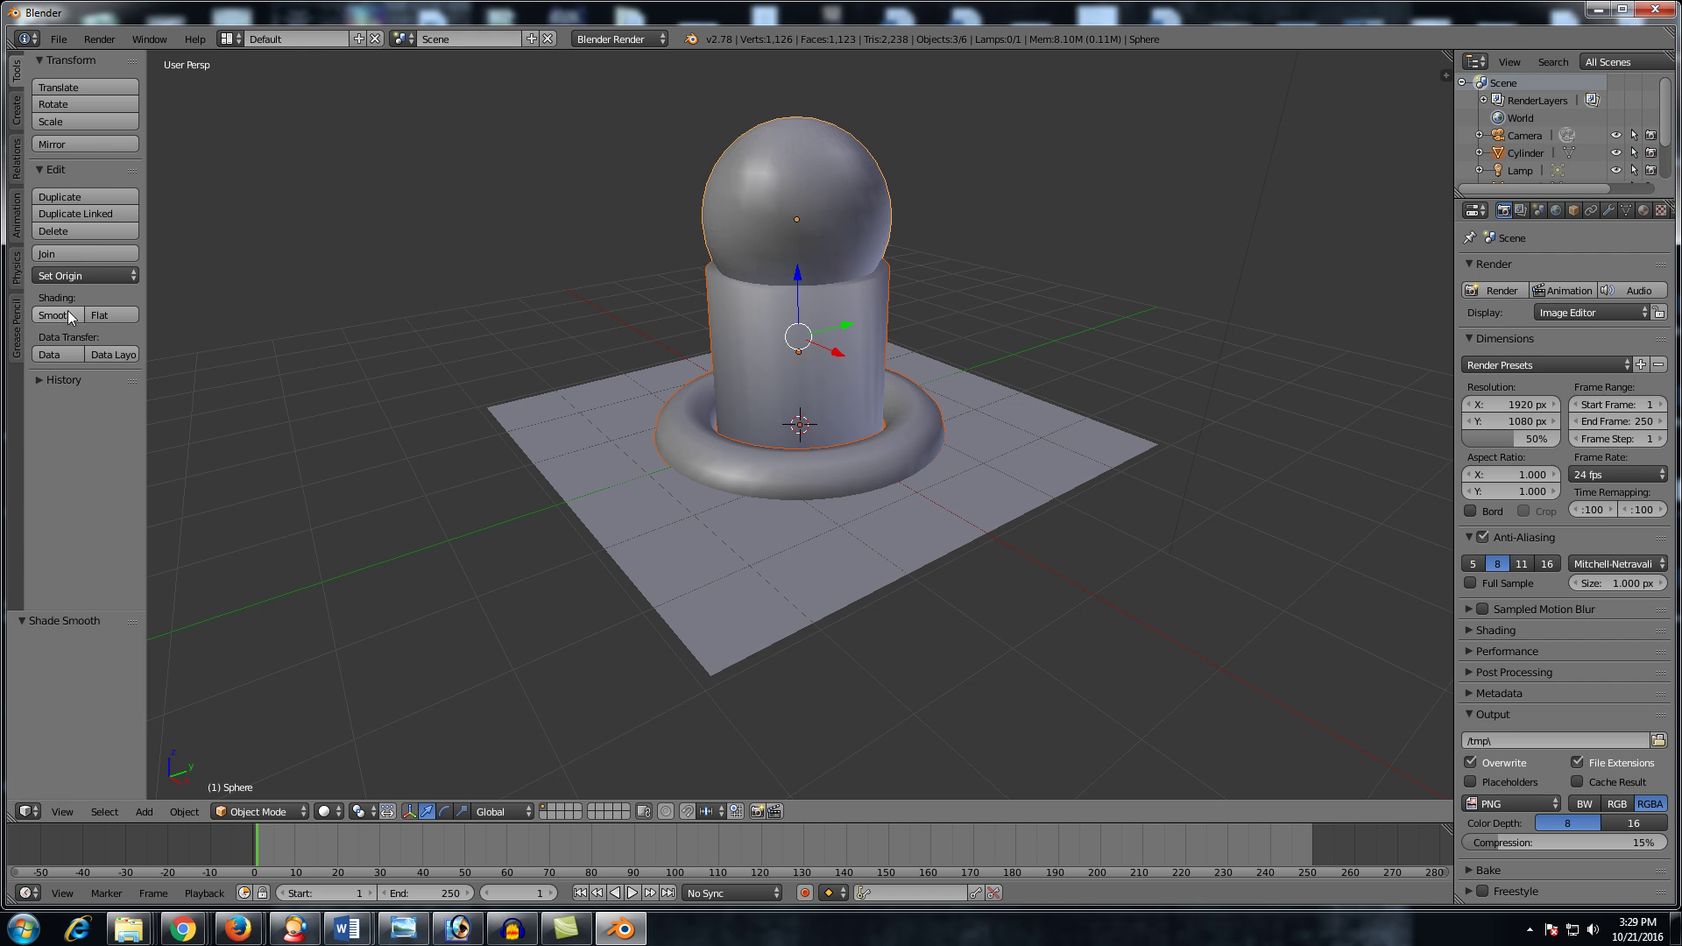
middle_click_drag(1032, 322, 1002, 349)
scroll(969, 344, "up", 2)
scroll(969, 344, "up", 1)
Step: Shrink the torus ring slightly to a scale of 0.968
key("a")
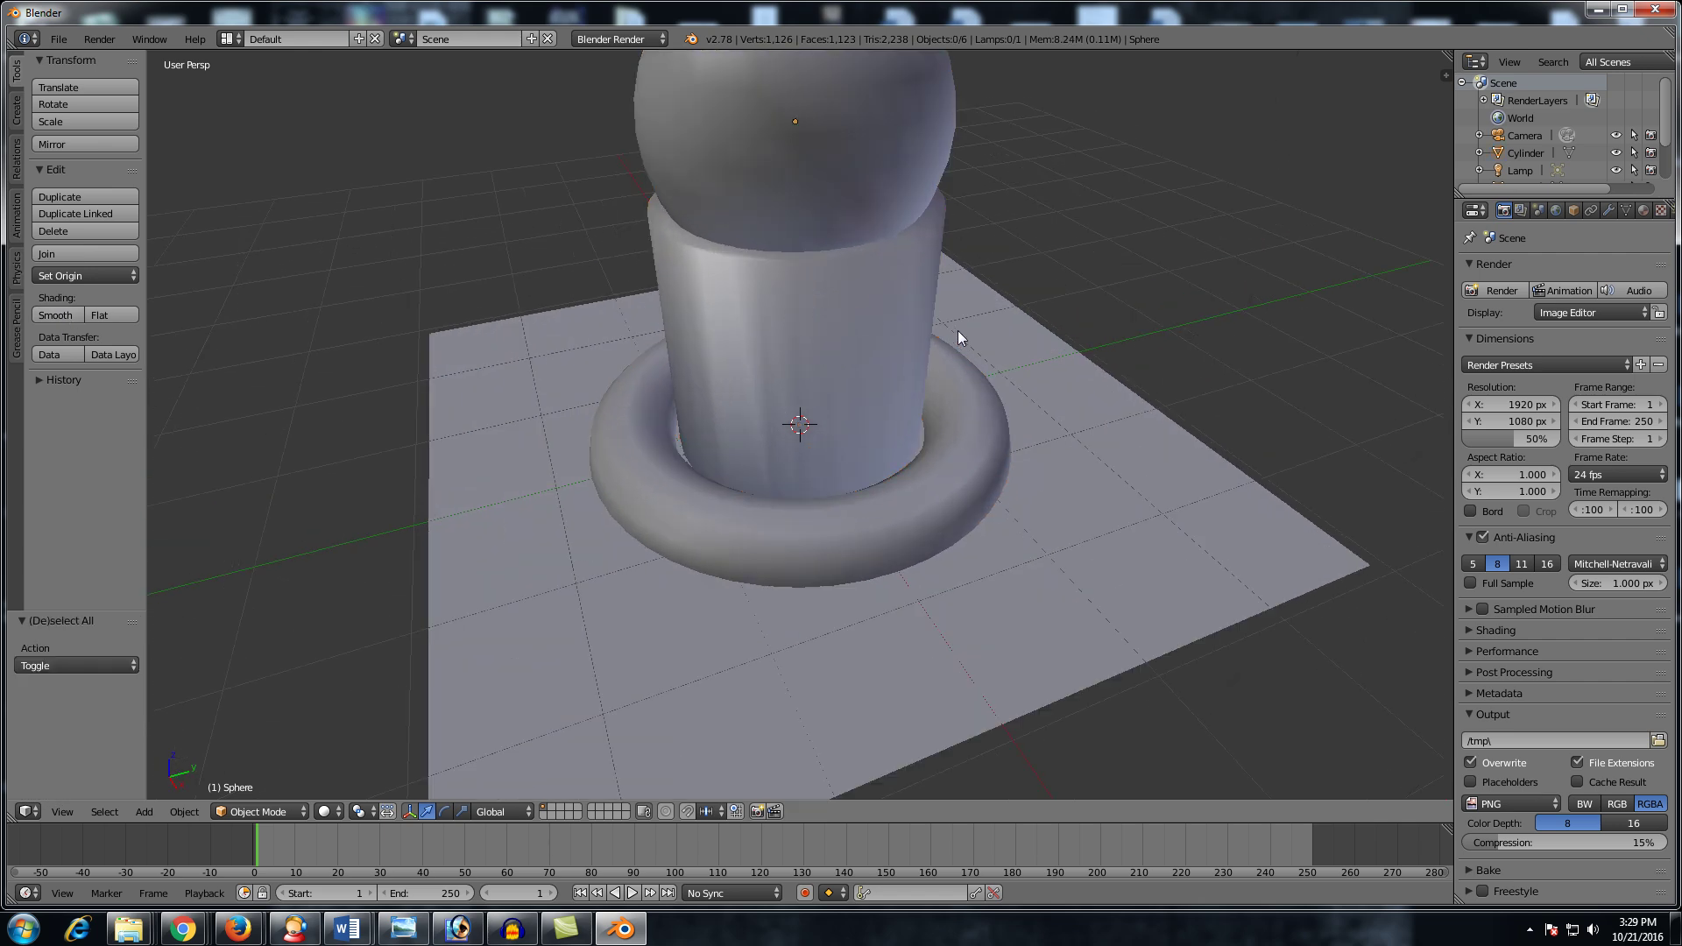
scroll(958, 331, "down", 2)
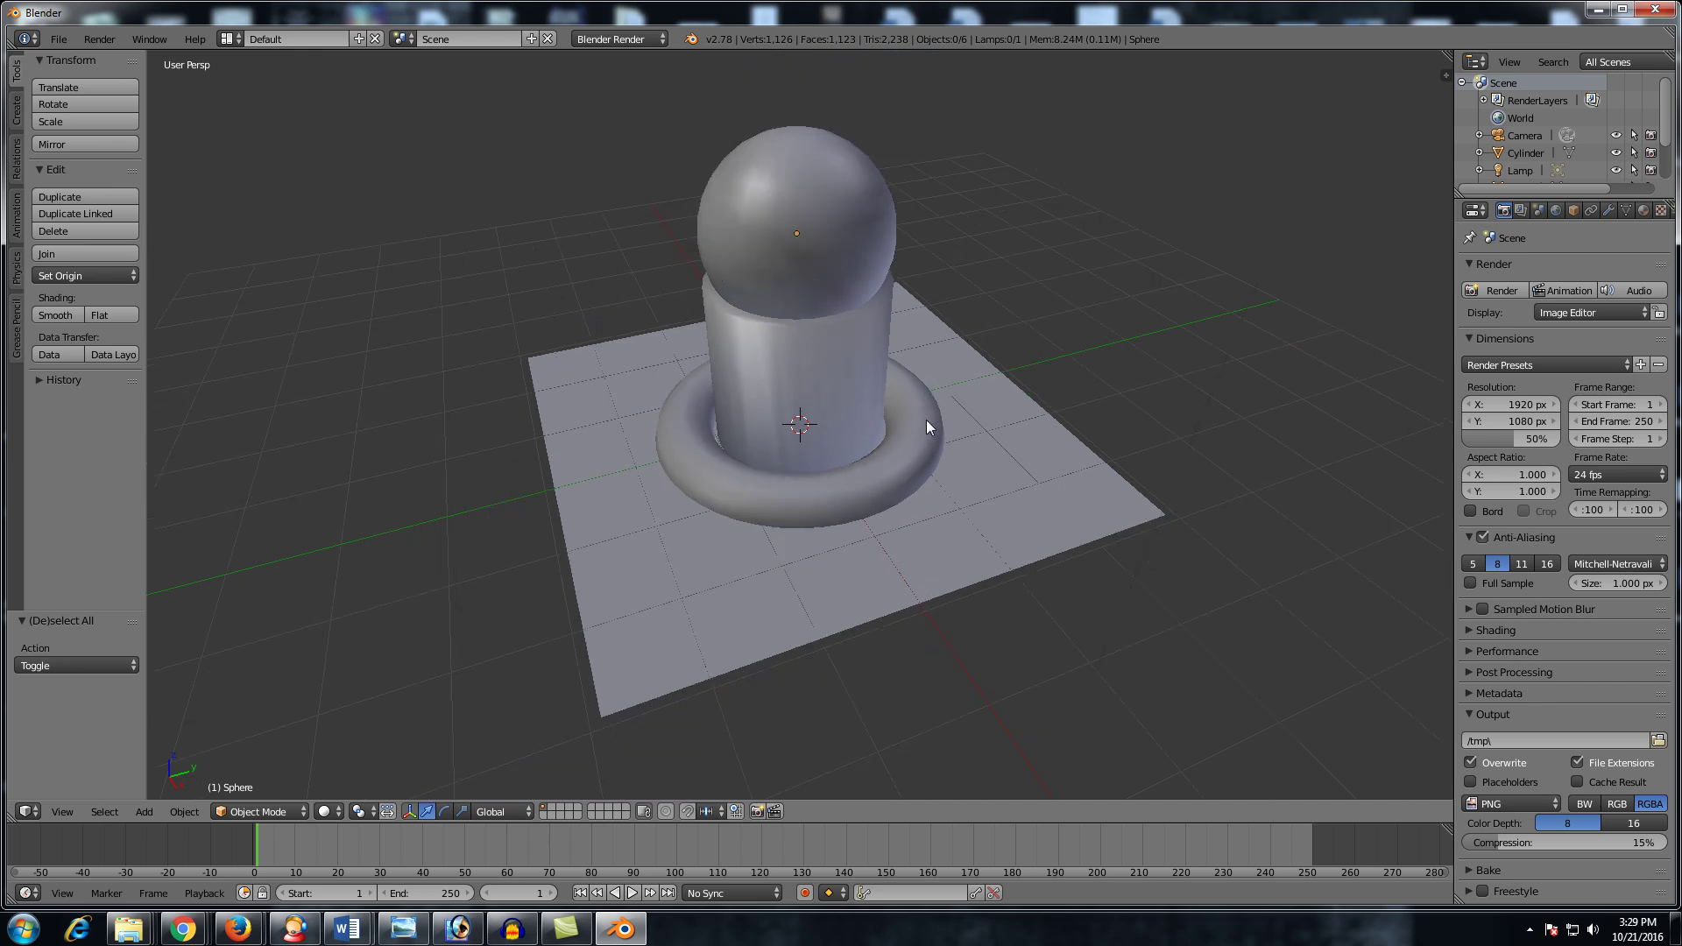
right_click(906, 445)
key("s")
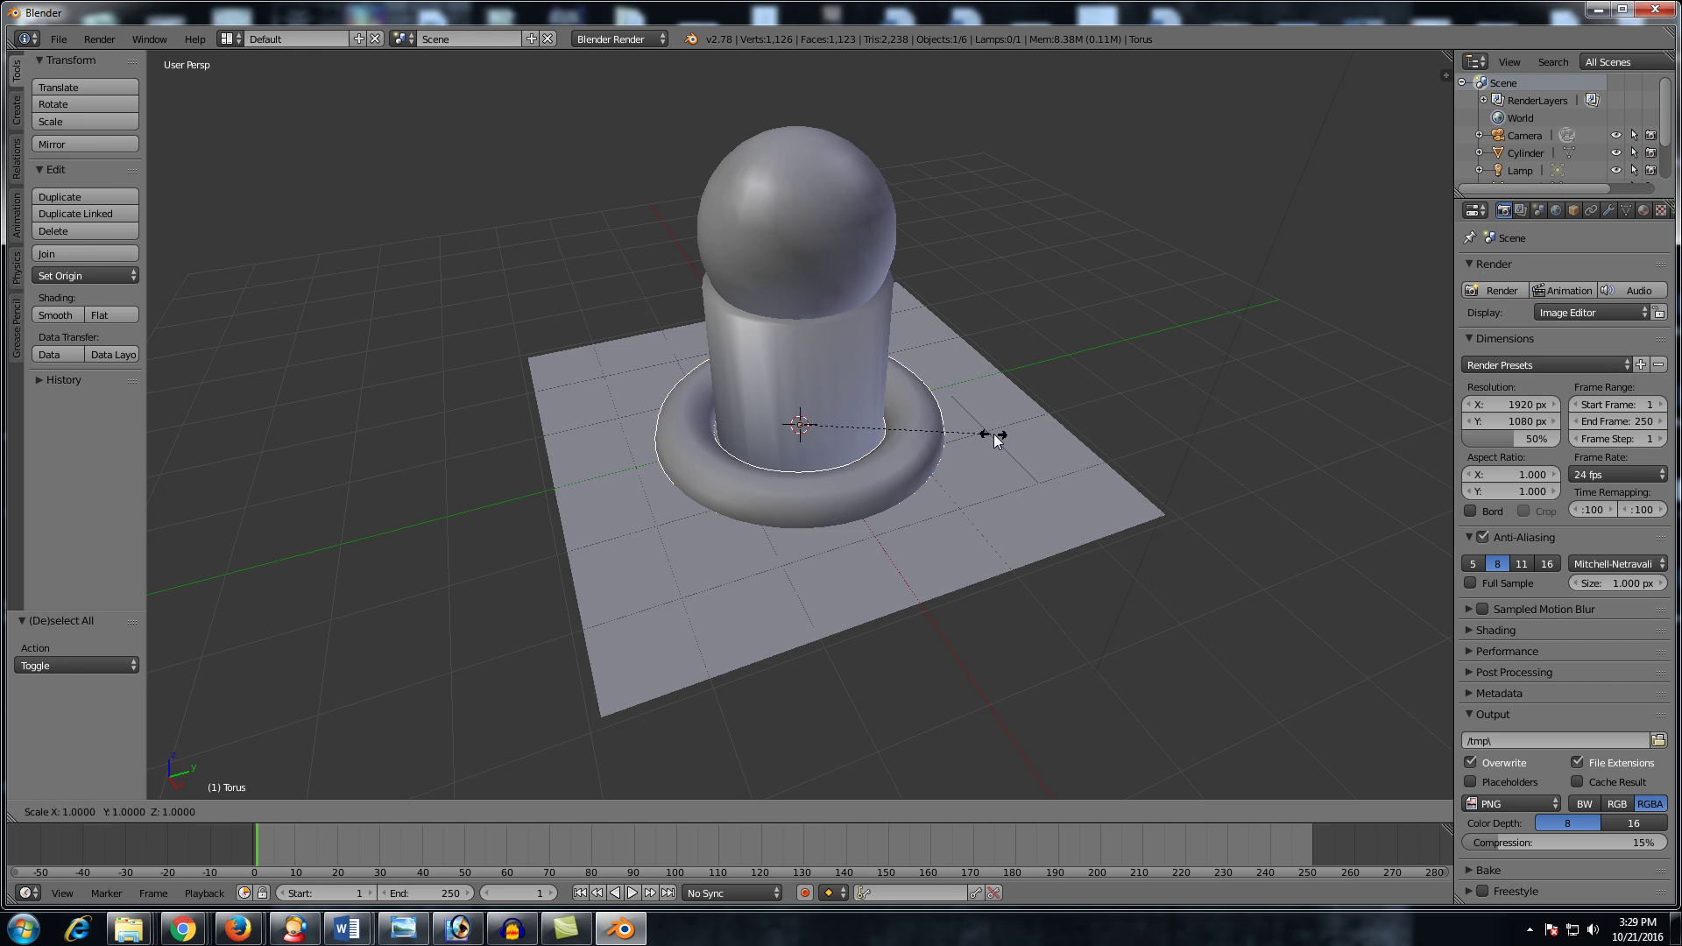
left_click(986, 433)
middle_click_drag(869, 253, 846, 301)
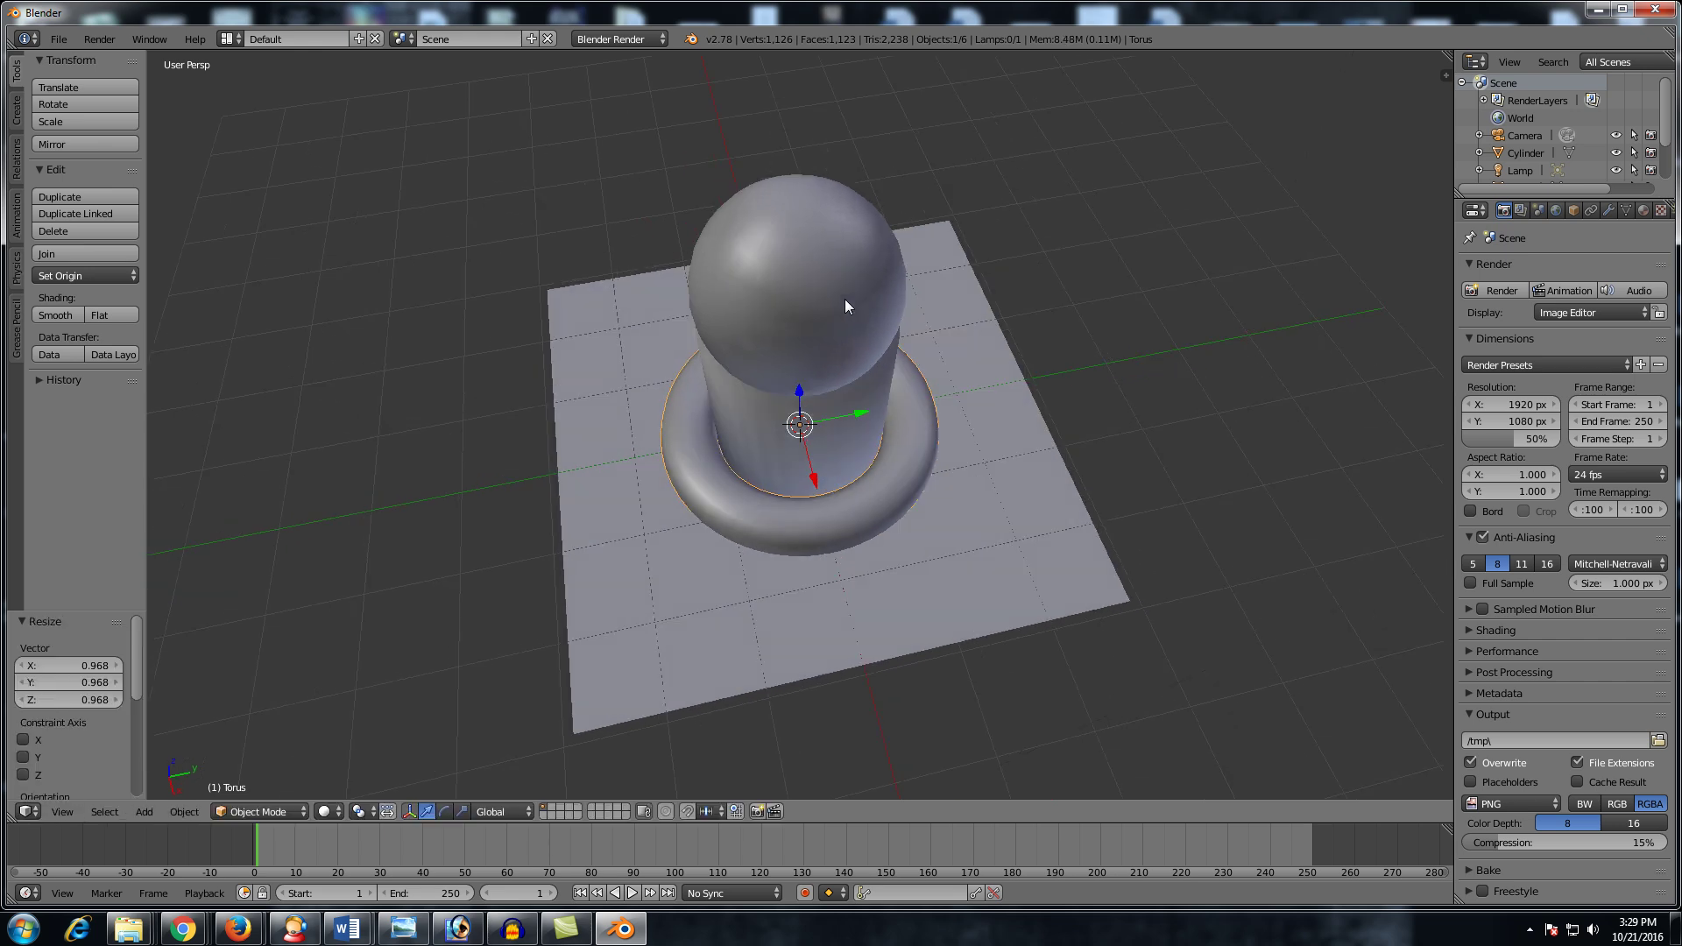
Step: Switch to top view with numpad 7, pan the plane to the bottom, and deselect the torus
key("KP_7")
middle_click_drag(888, 168, 886, 687, "shift")
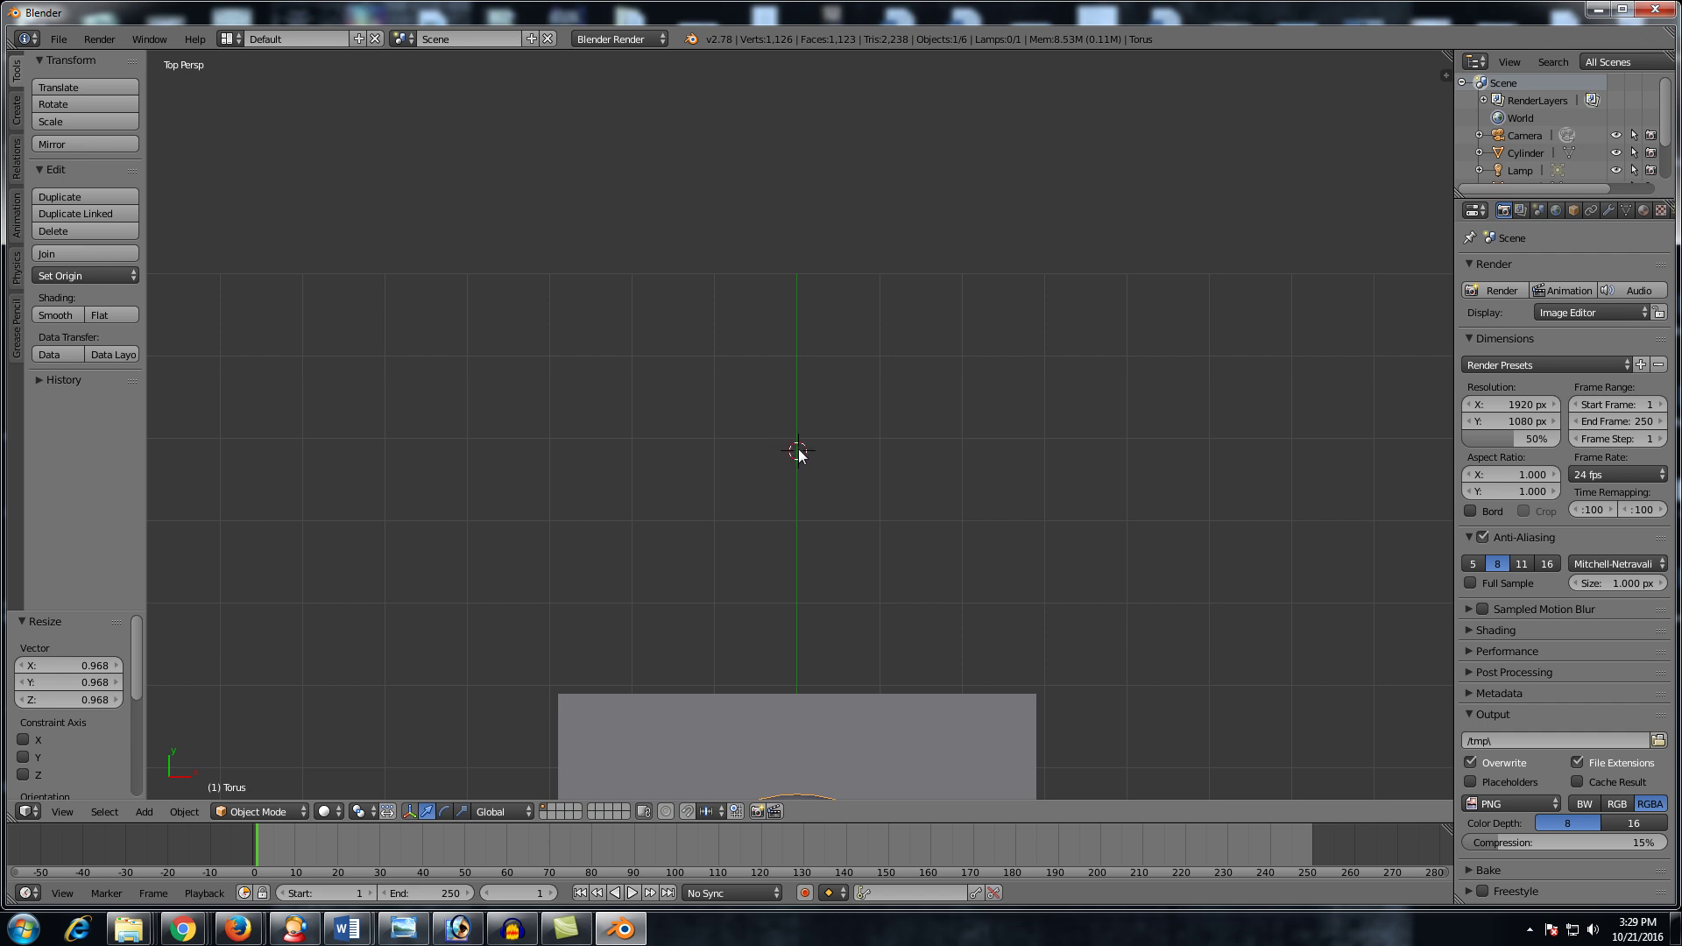
key("a")
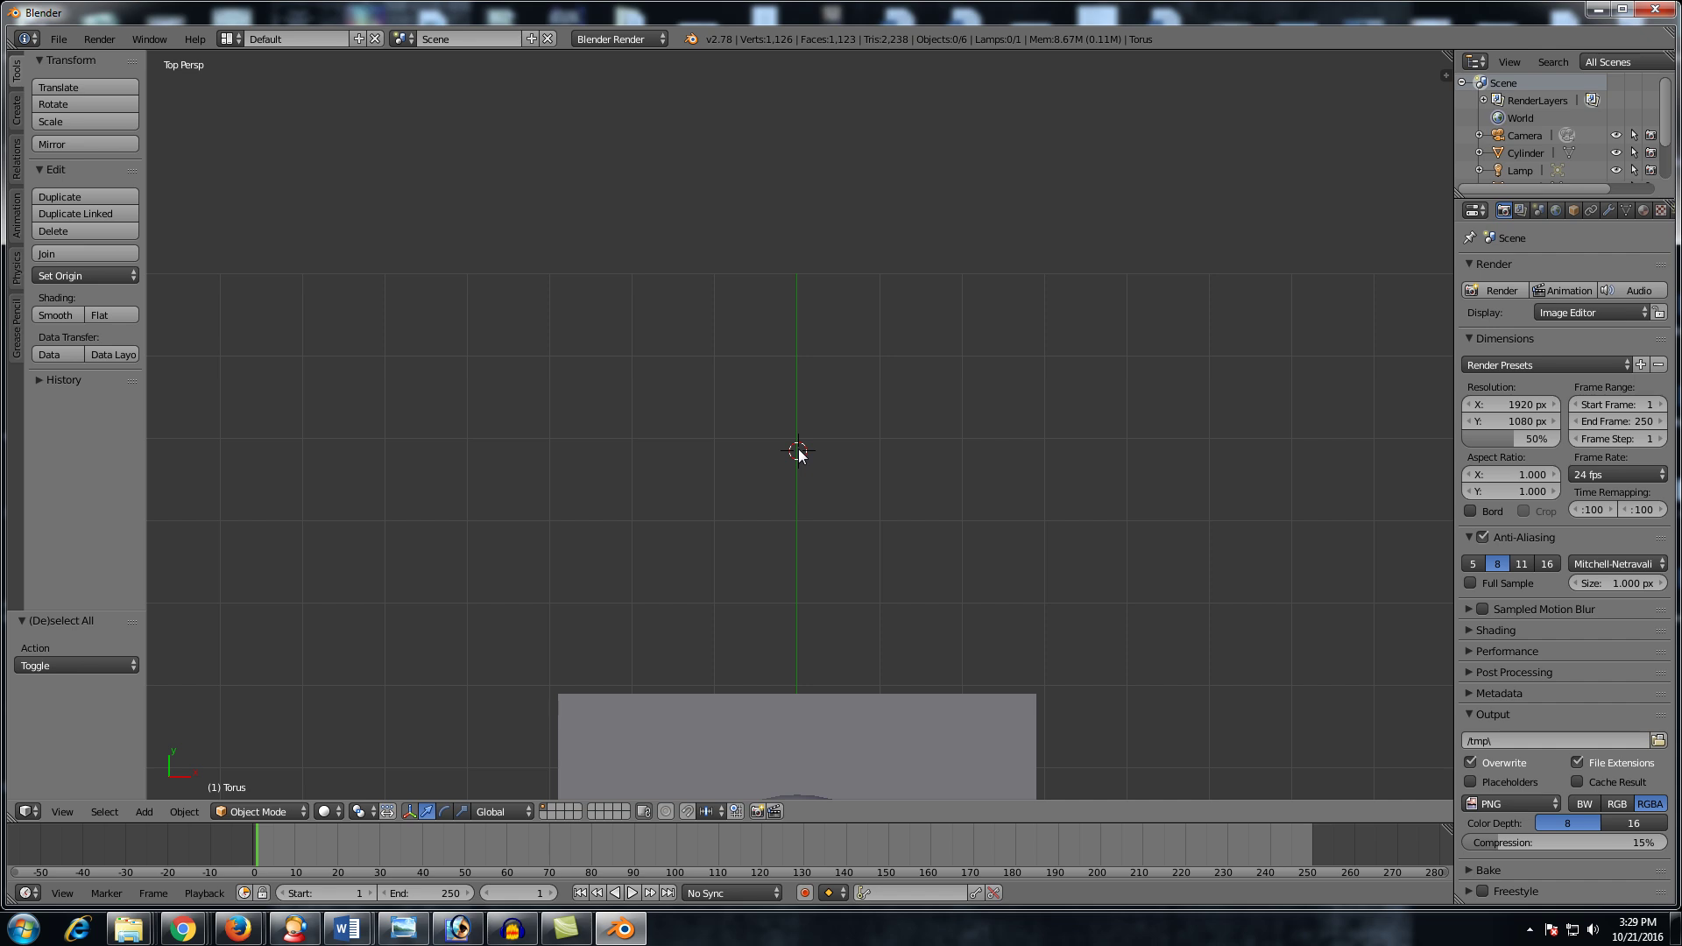
Step: Add a Bezier curve, show the Create tools, and enter Edit Mode on it
key("shift+a")
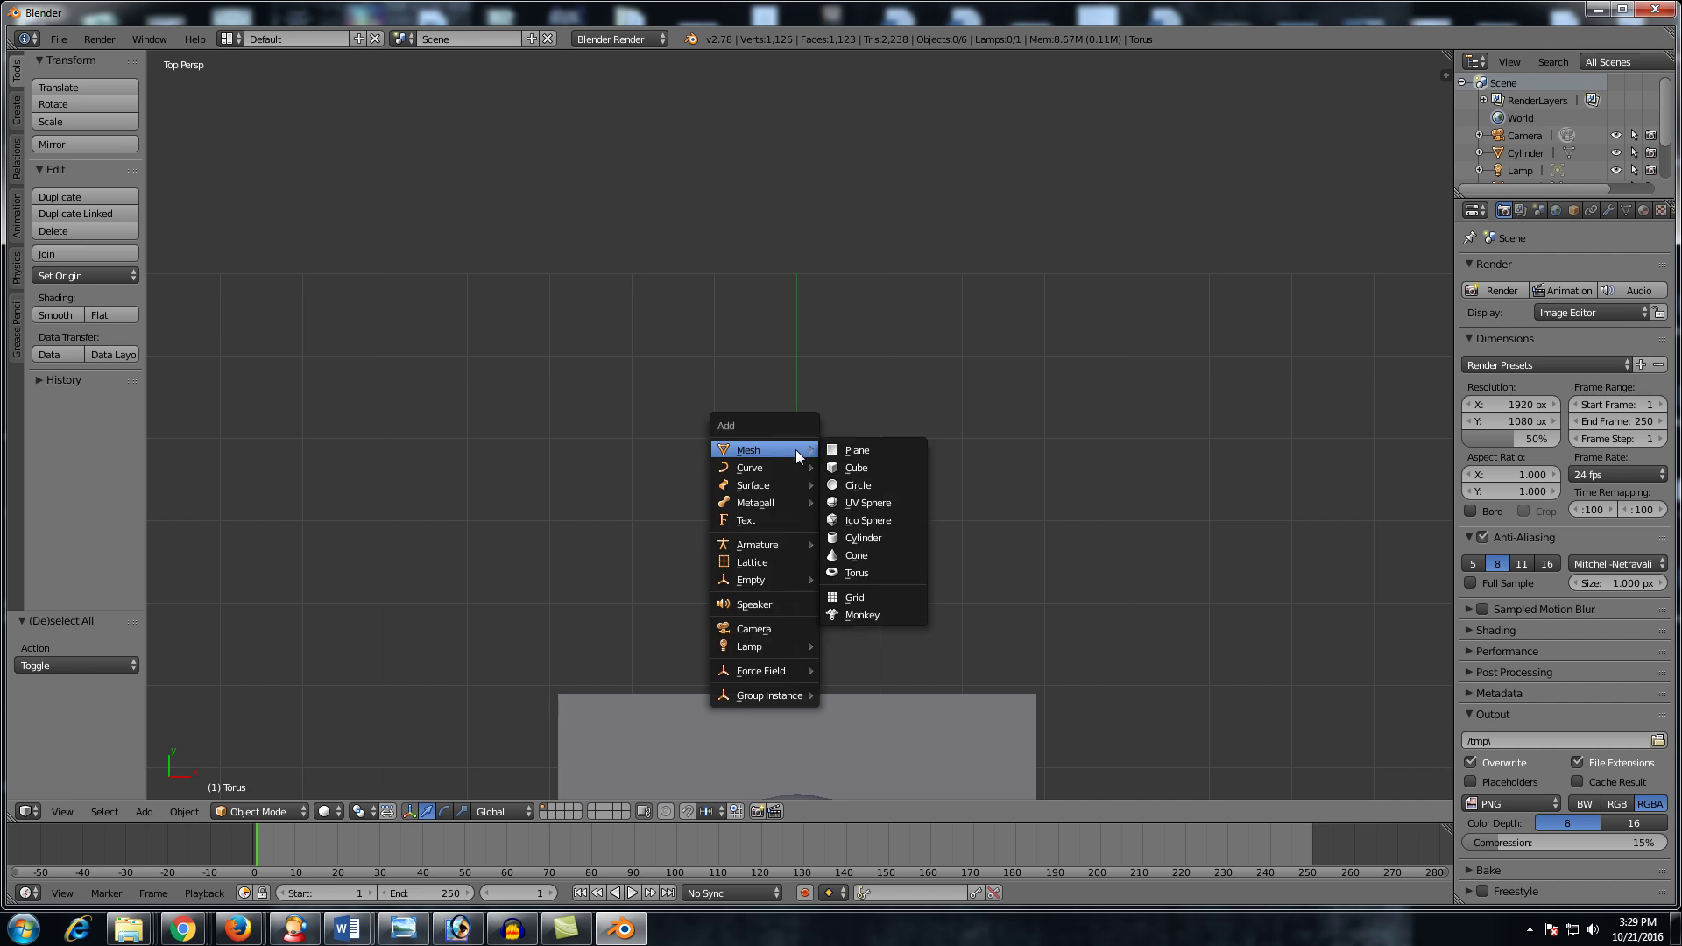
mouse_move(778, 465)
left_click(857, 470)
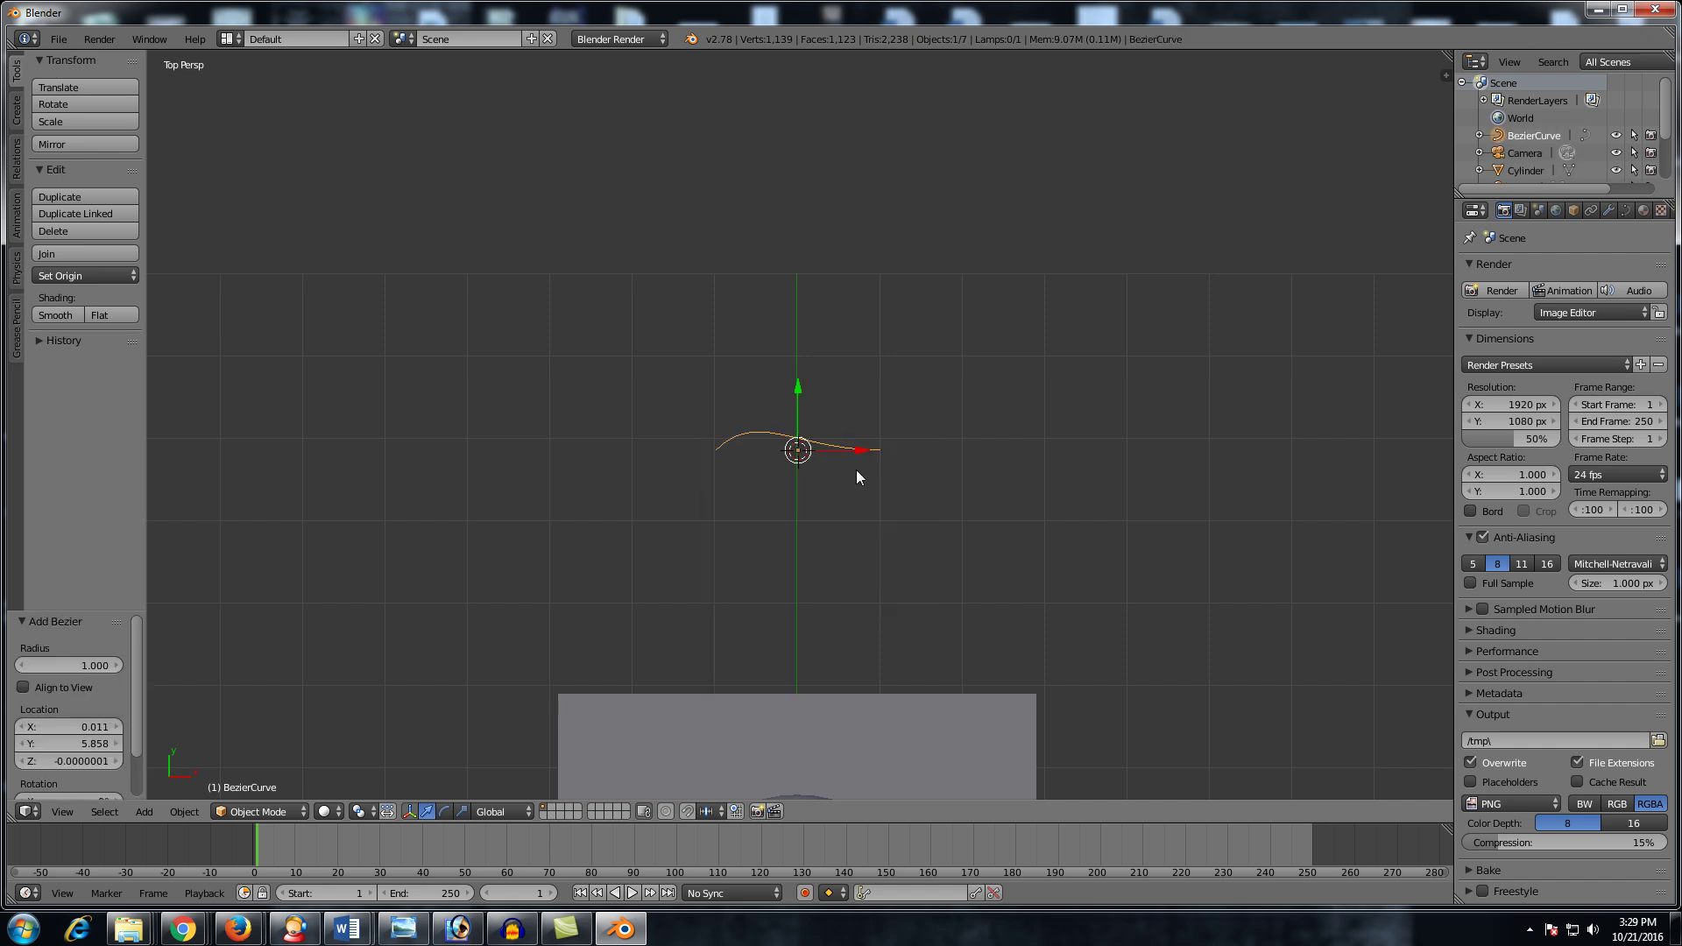
scroll(857, 475, "up", 2)
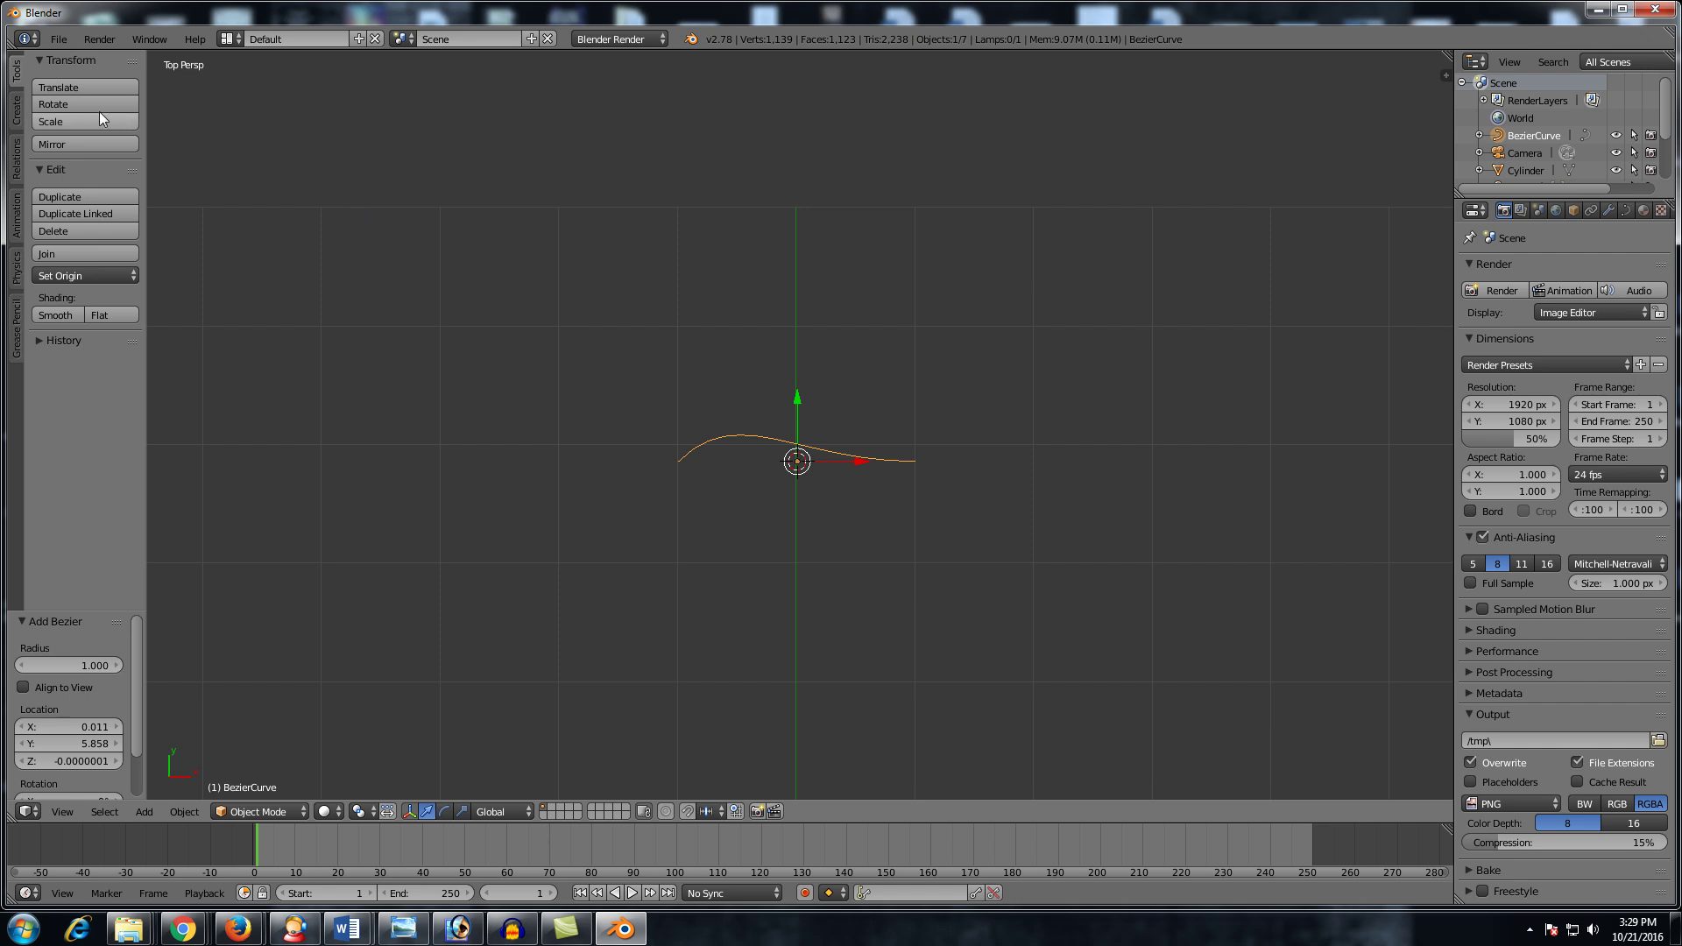
left_click(16, 110)
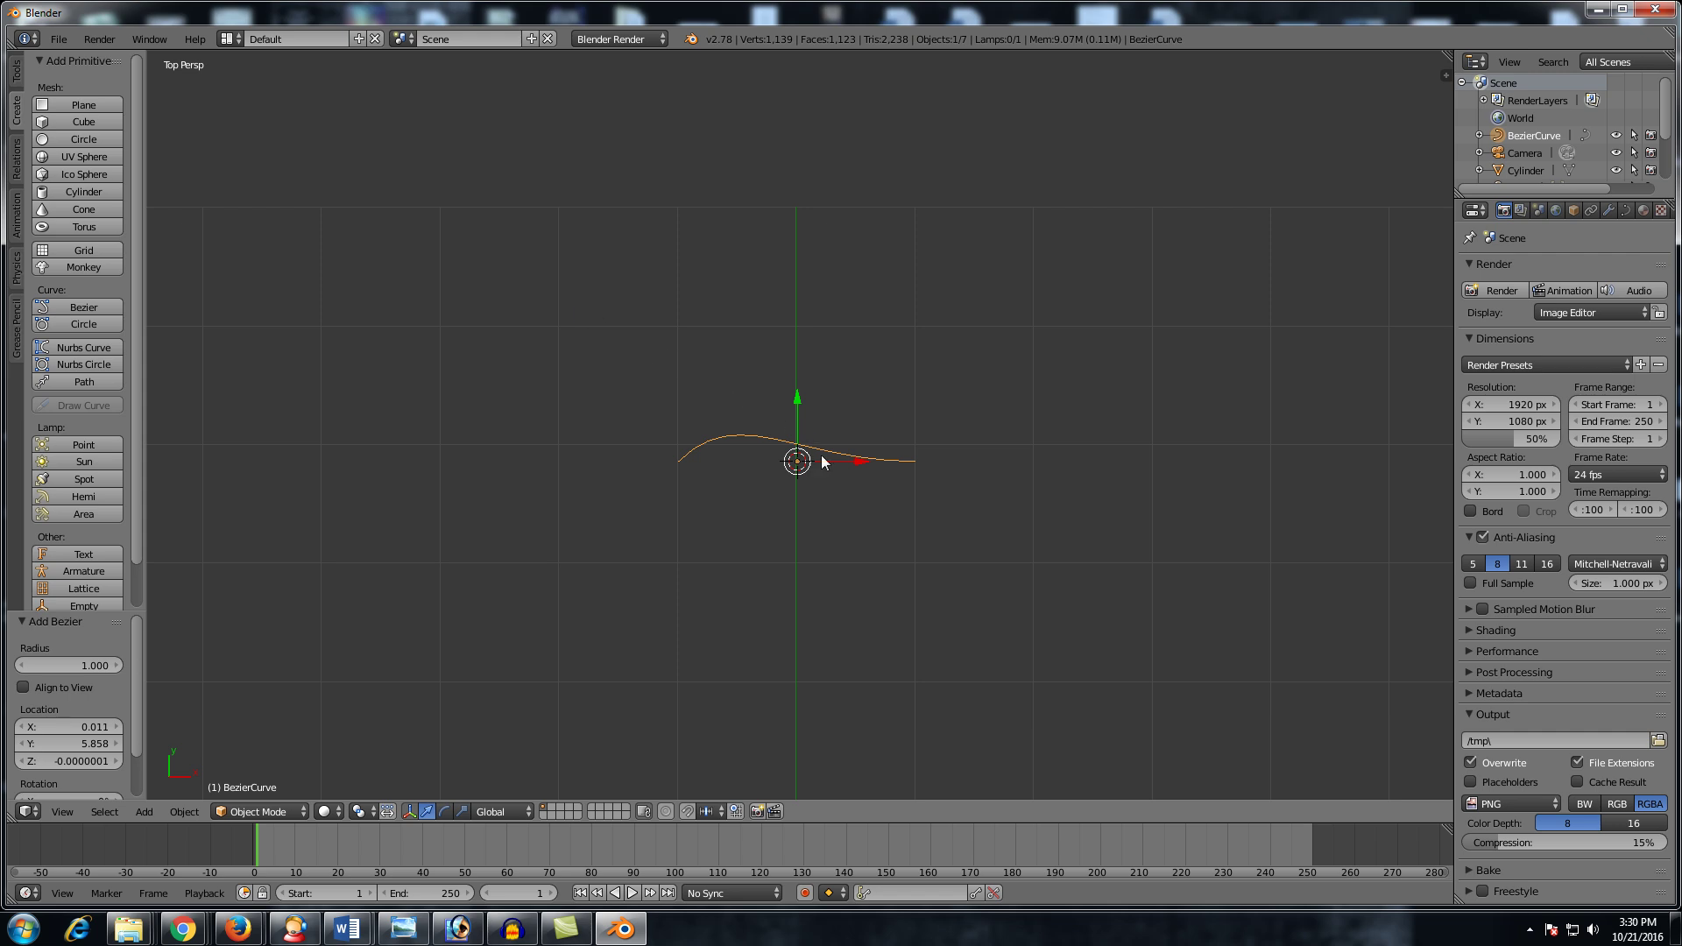
key("Tab")
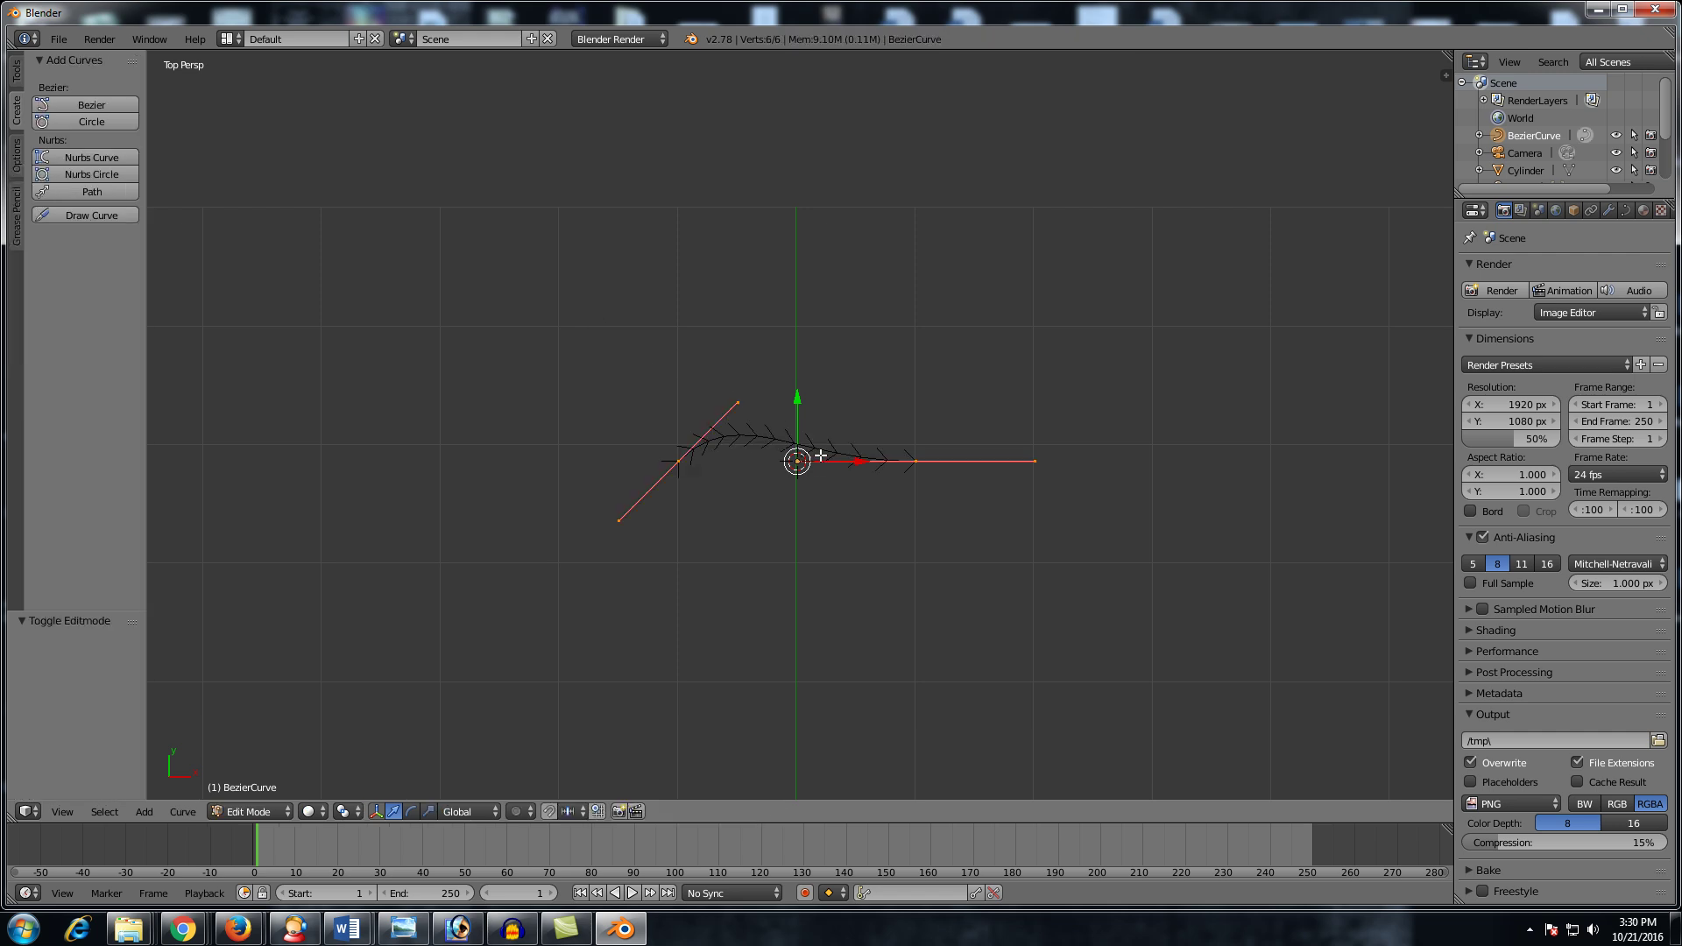
Step: Draw a long wavy freehand stroke with Draw Curve, reaching 36 control points, and orbit to inspect
left_click(70, 216)
mouse_move(294, 490)
left_mouse_down()
mouse_move(378, 367)
mouse_move(568, 263)
mouse_move(805, 378)
mouse_move(1008, 256)
mouse_move(1166, 413)
mouse_move(1323, 407)
mouse_move(1358, 559)
left_mouse_up()
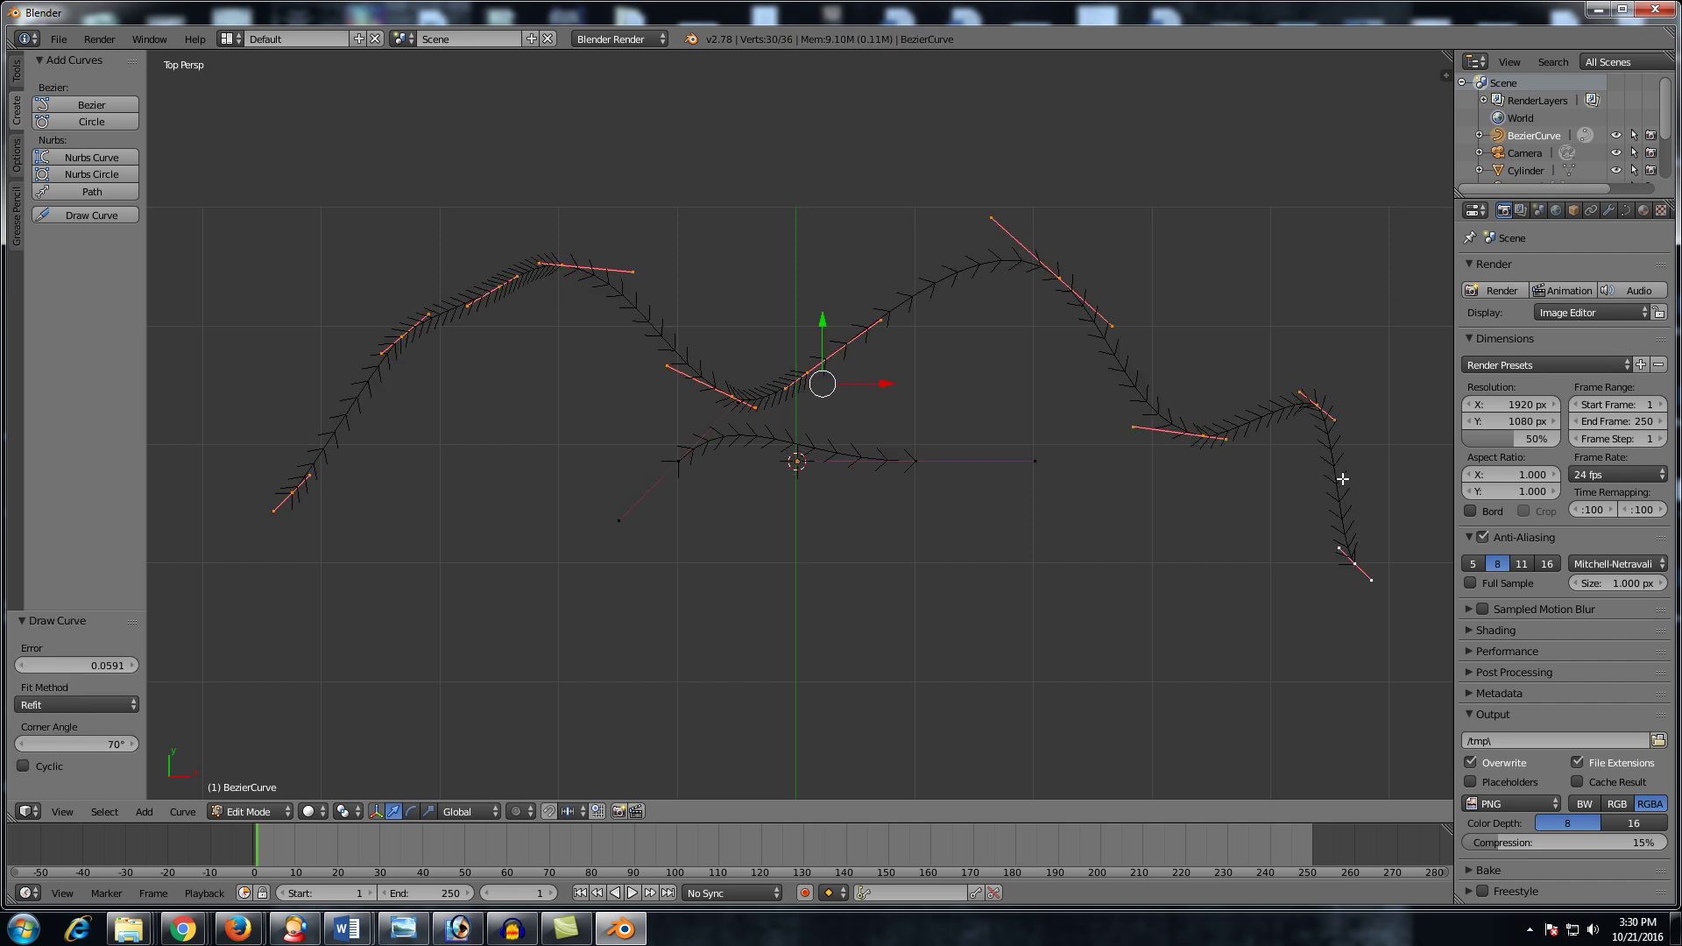
middle_click_drag(1333, 481, 934, 493)
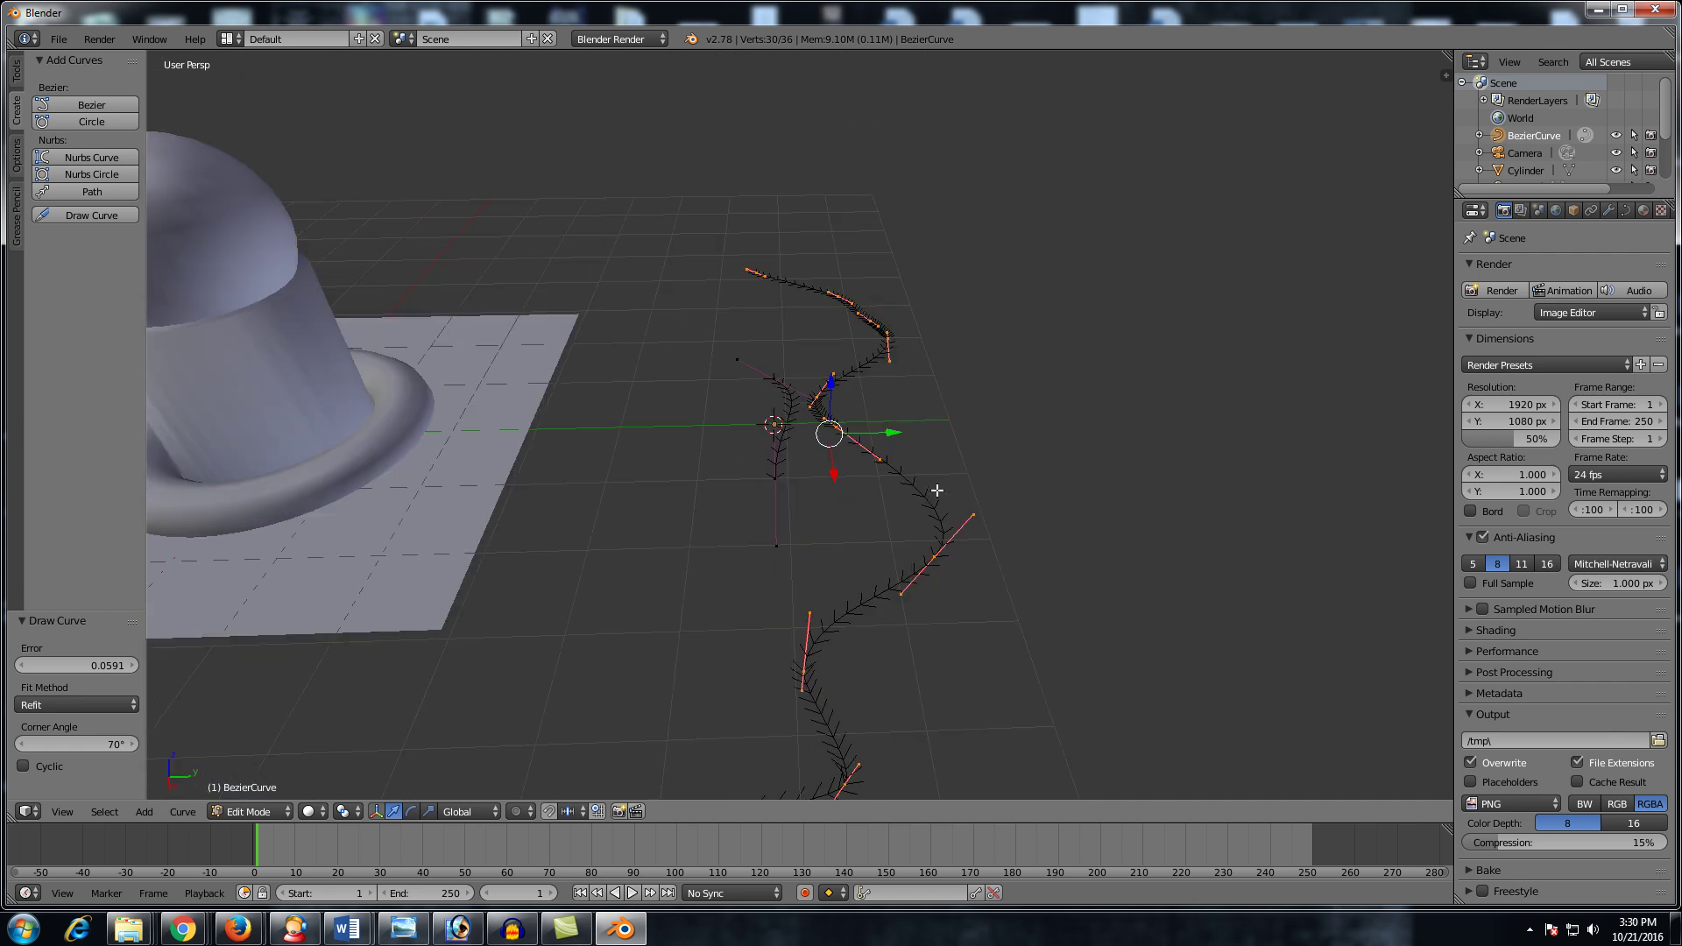
middle_click_drag(937, 491, 1010, 483)
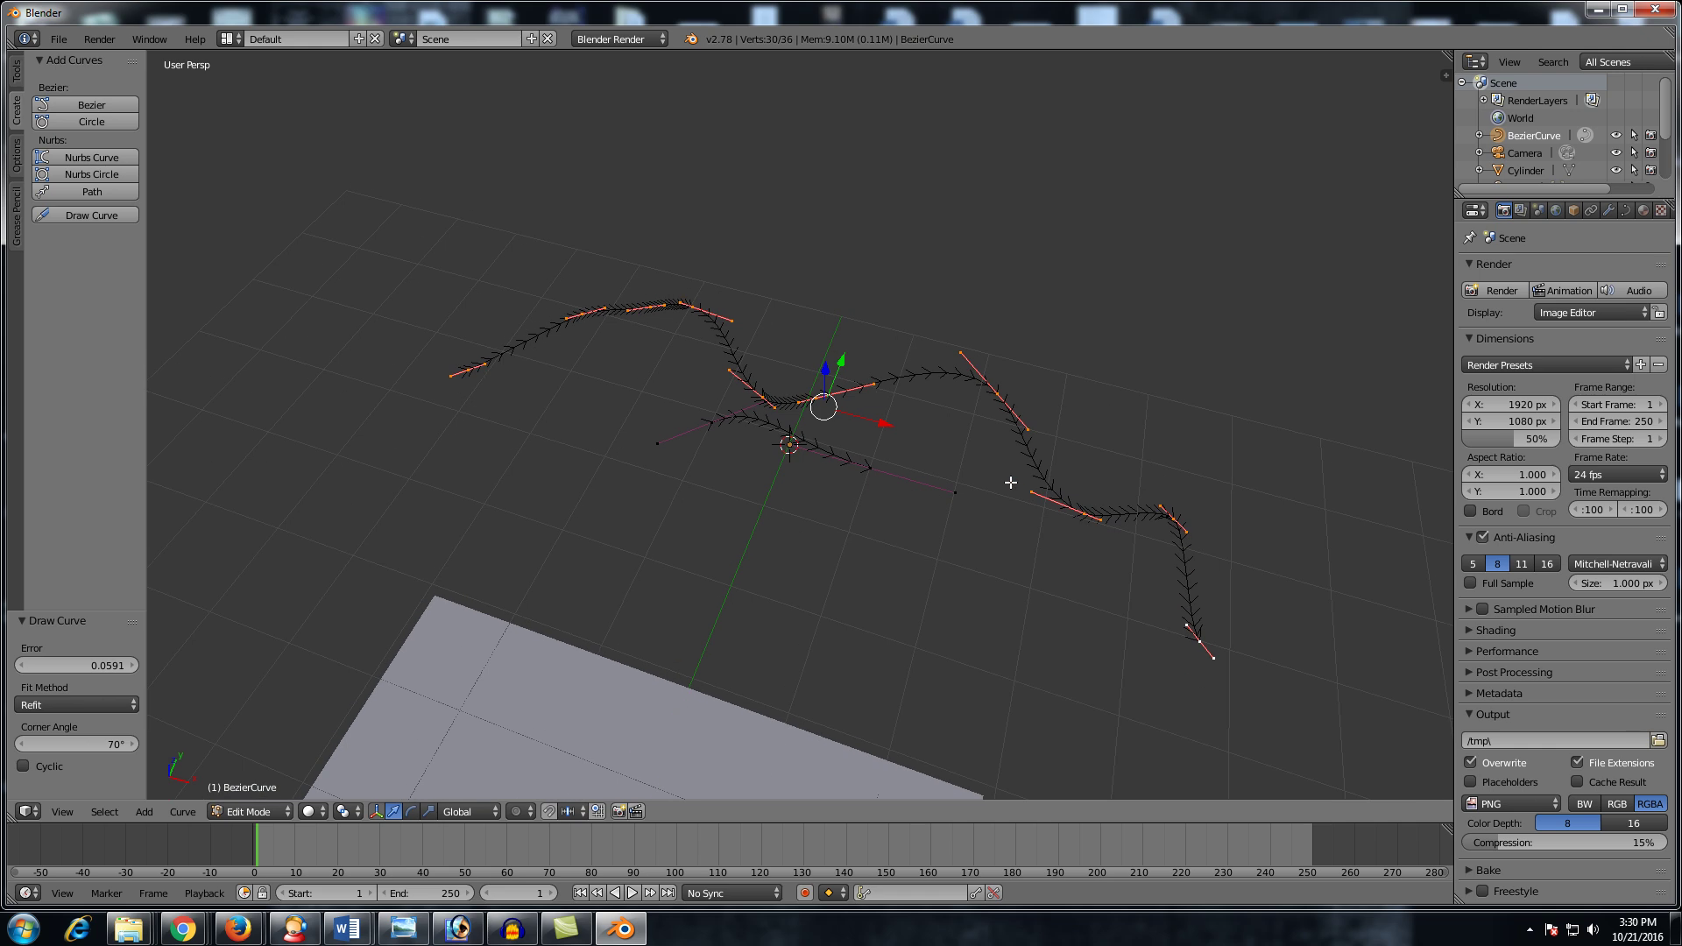
Step: In top view, select and delete all existing curve points
key("KP_7")
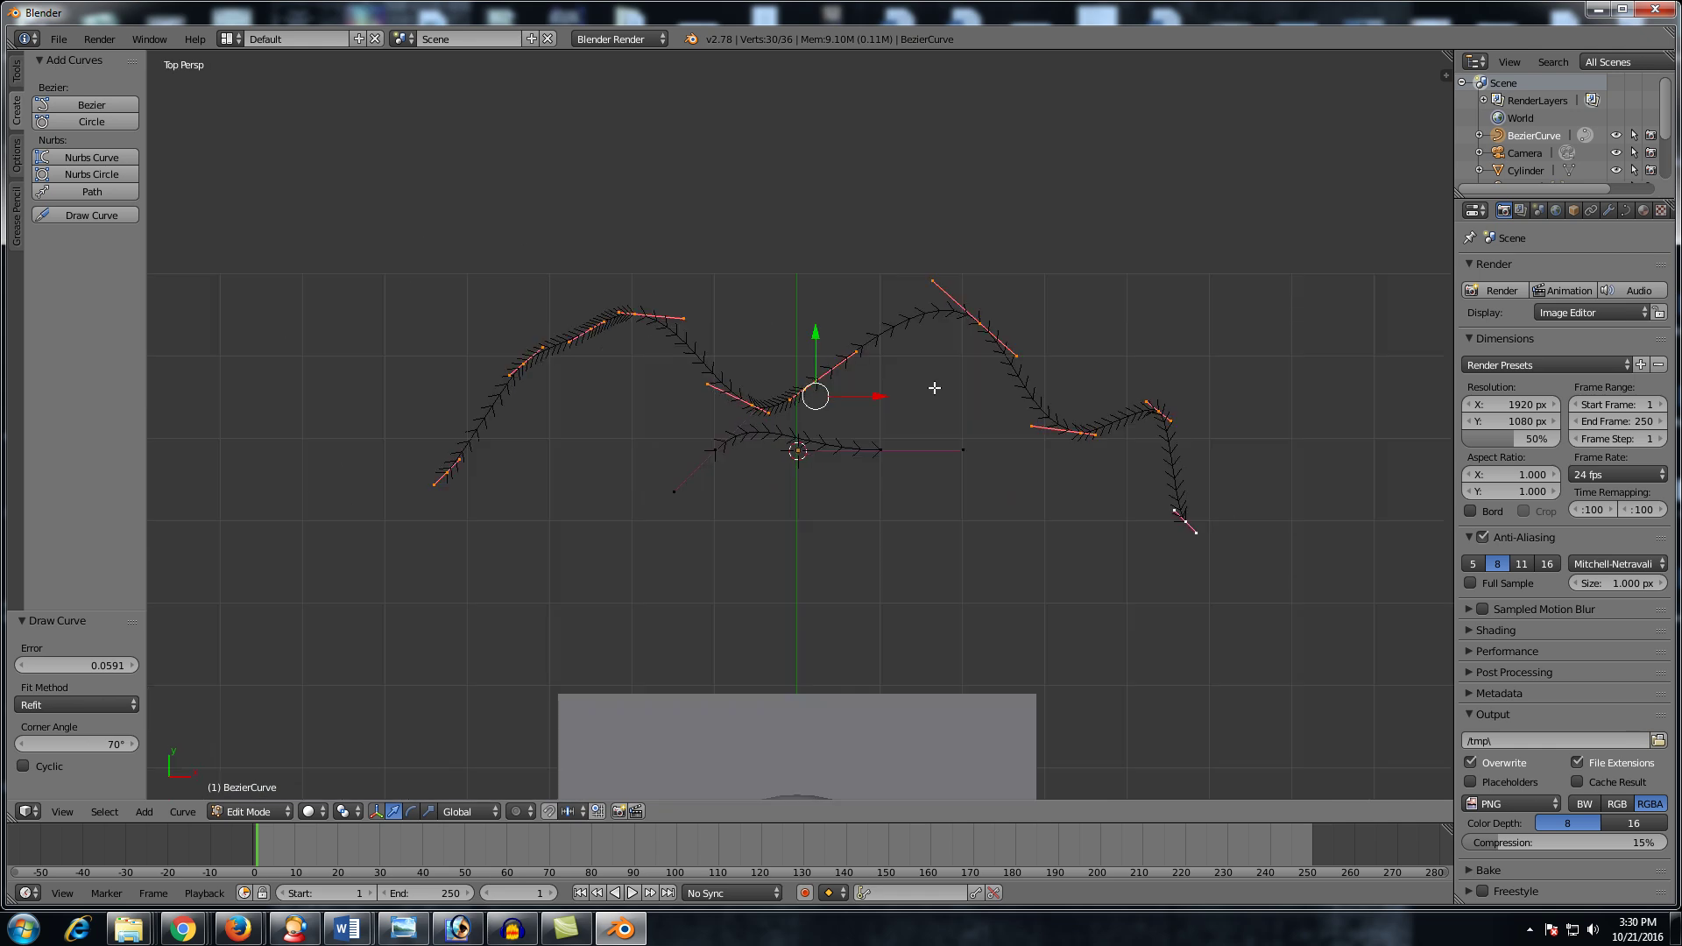
scroll(876, 461, "up", 2)
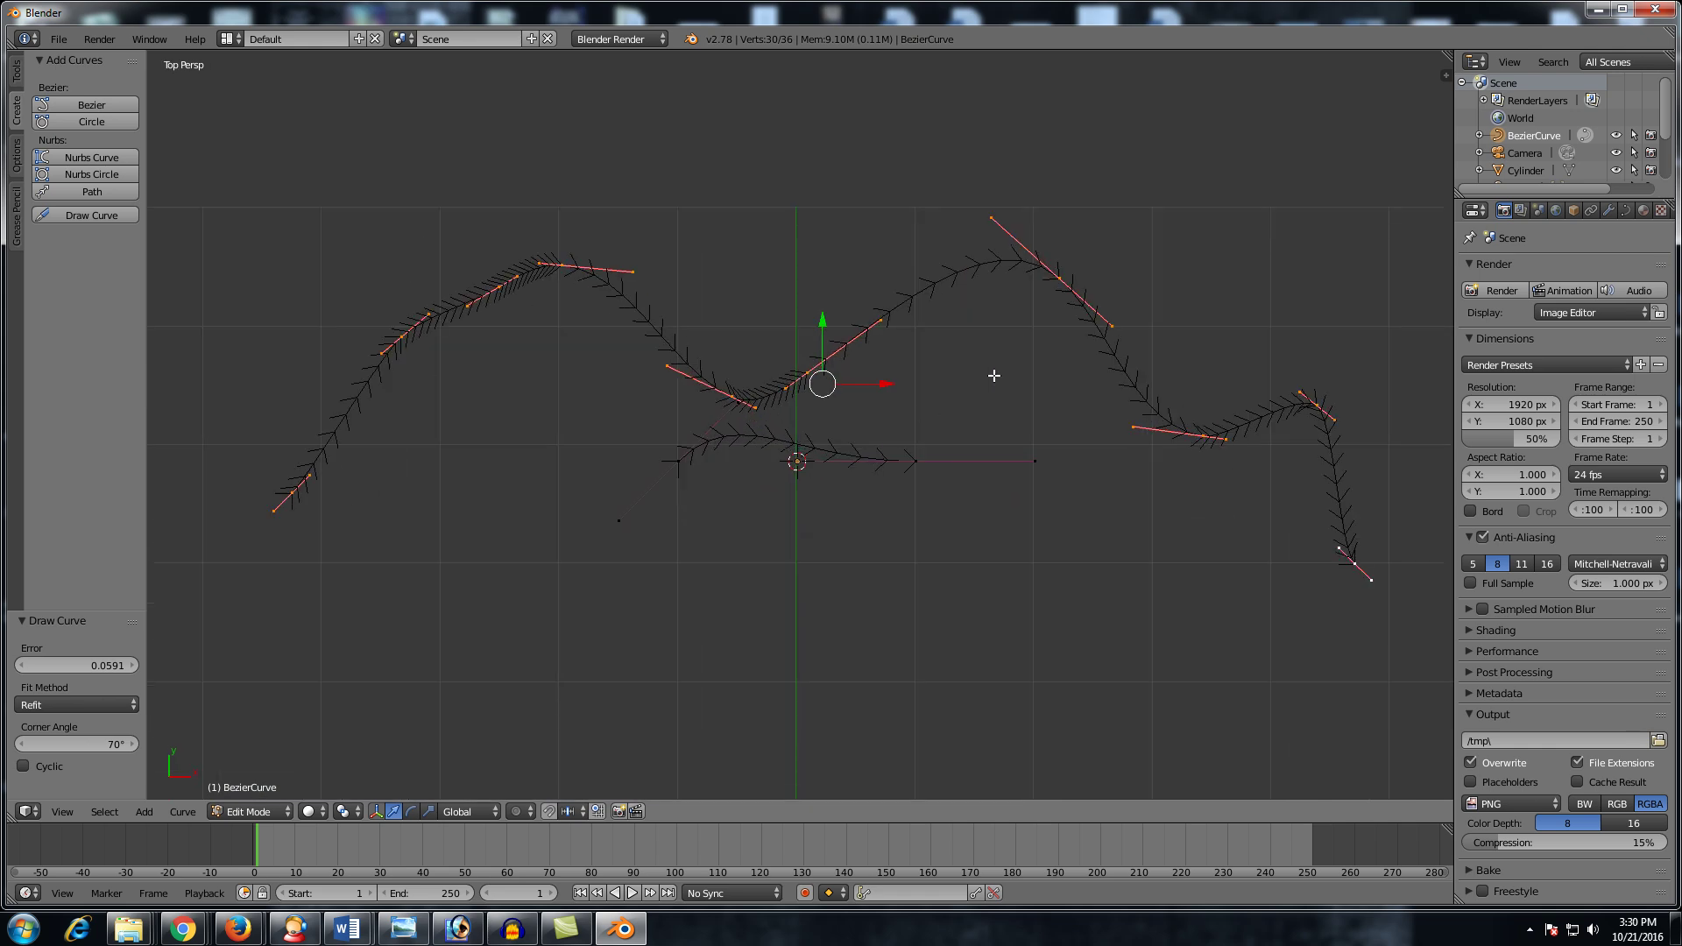
key("a")
key("x")
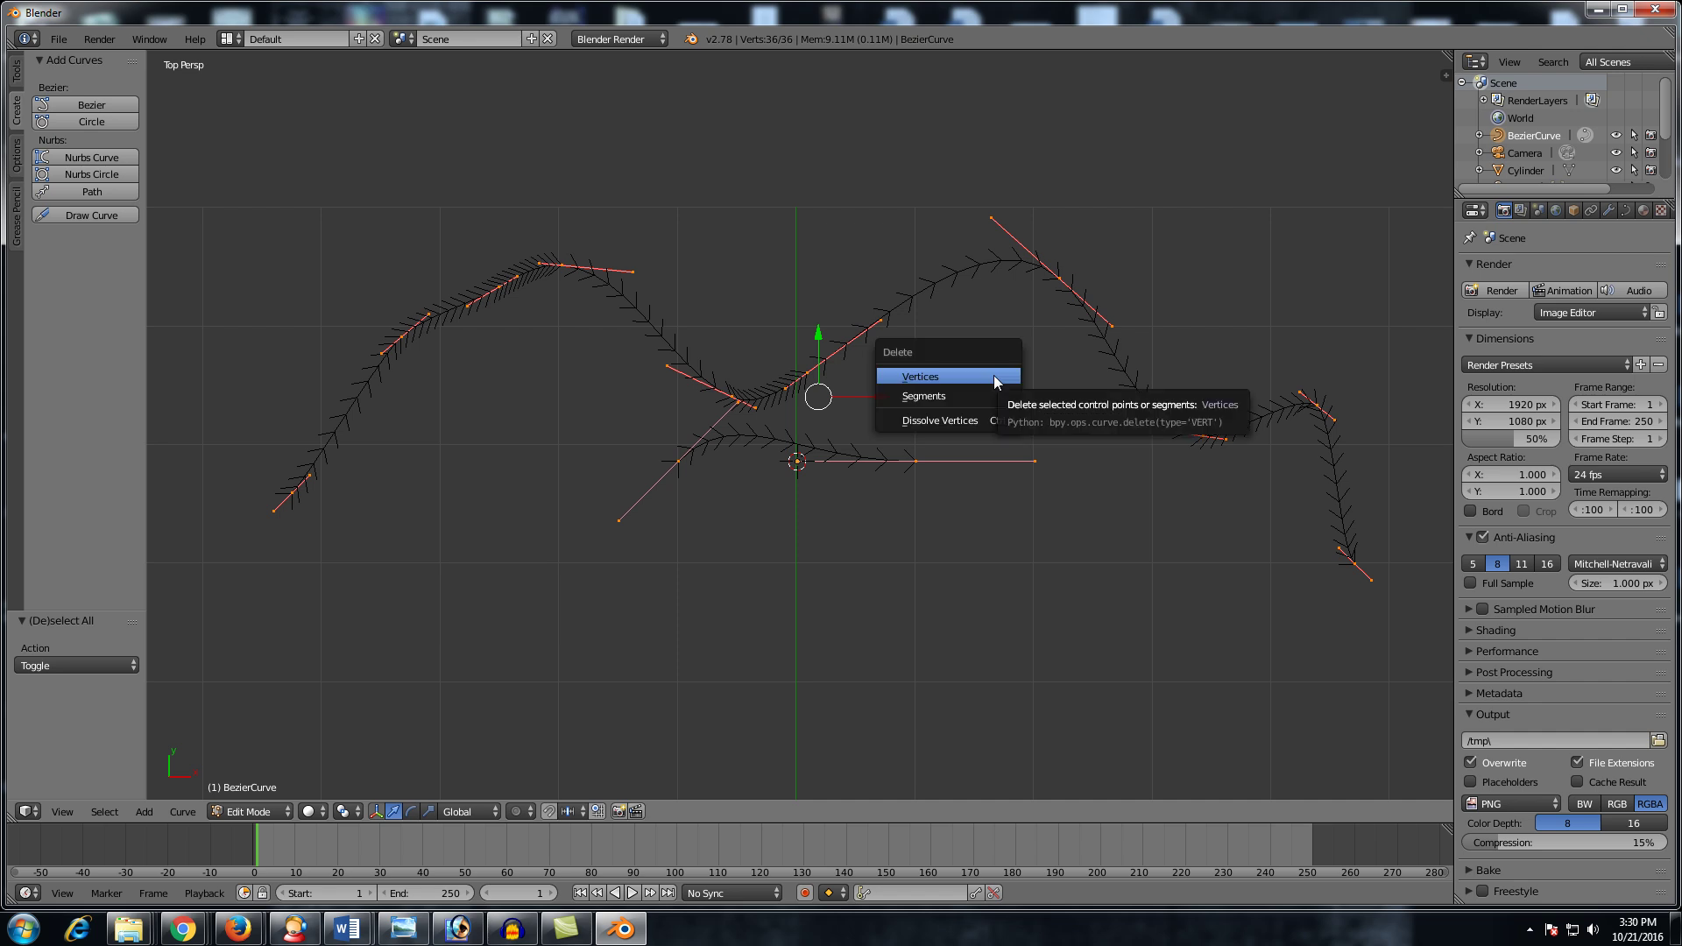
left_click(994, 376)
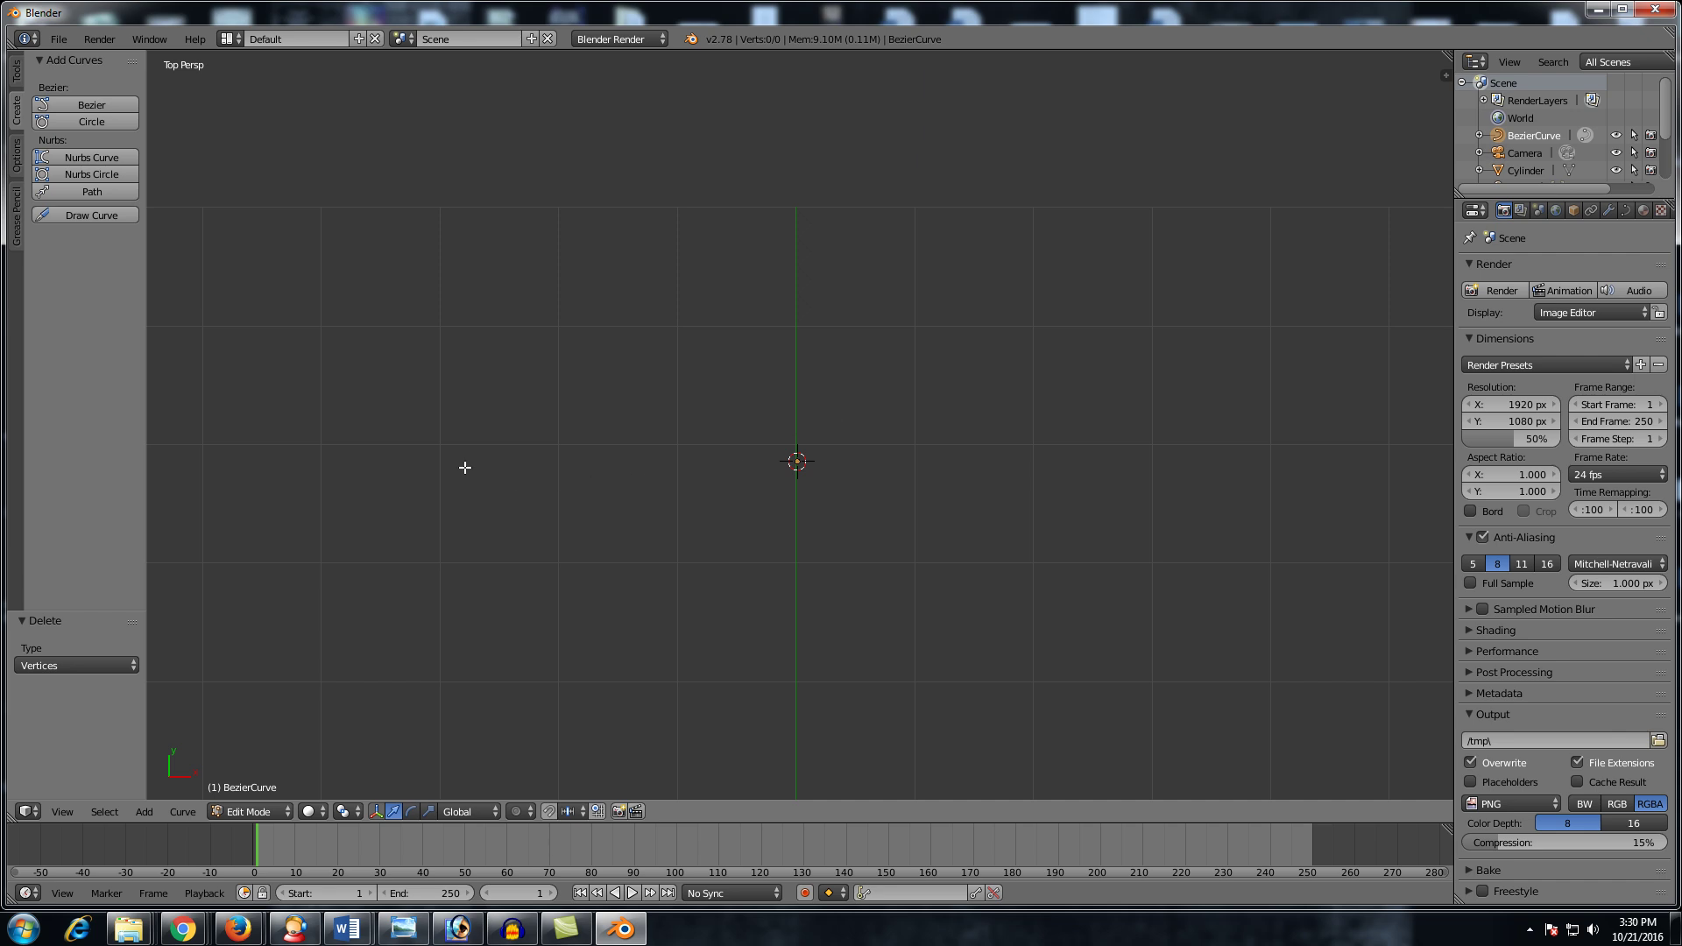
Step: Draw a new long wavy freehand stroke with 42 control points
left_click(103, 219)
mouse_move(274, 502)
left_mouse_down()
mouse_move(379, 325)
mouse_move(568, 398)
mouse_move(843, 303)
mouse_move(1159, 384)
mouse_move(1262, 443)
left_mouse_up()
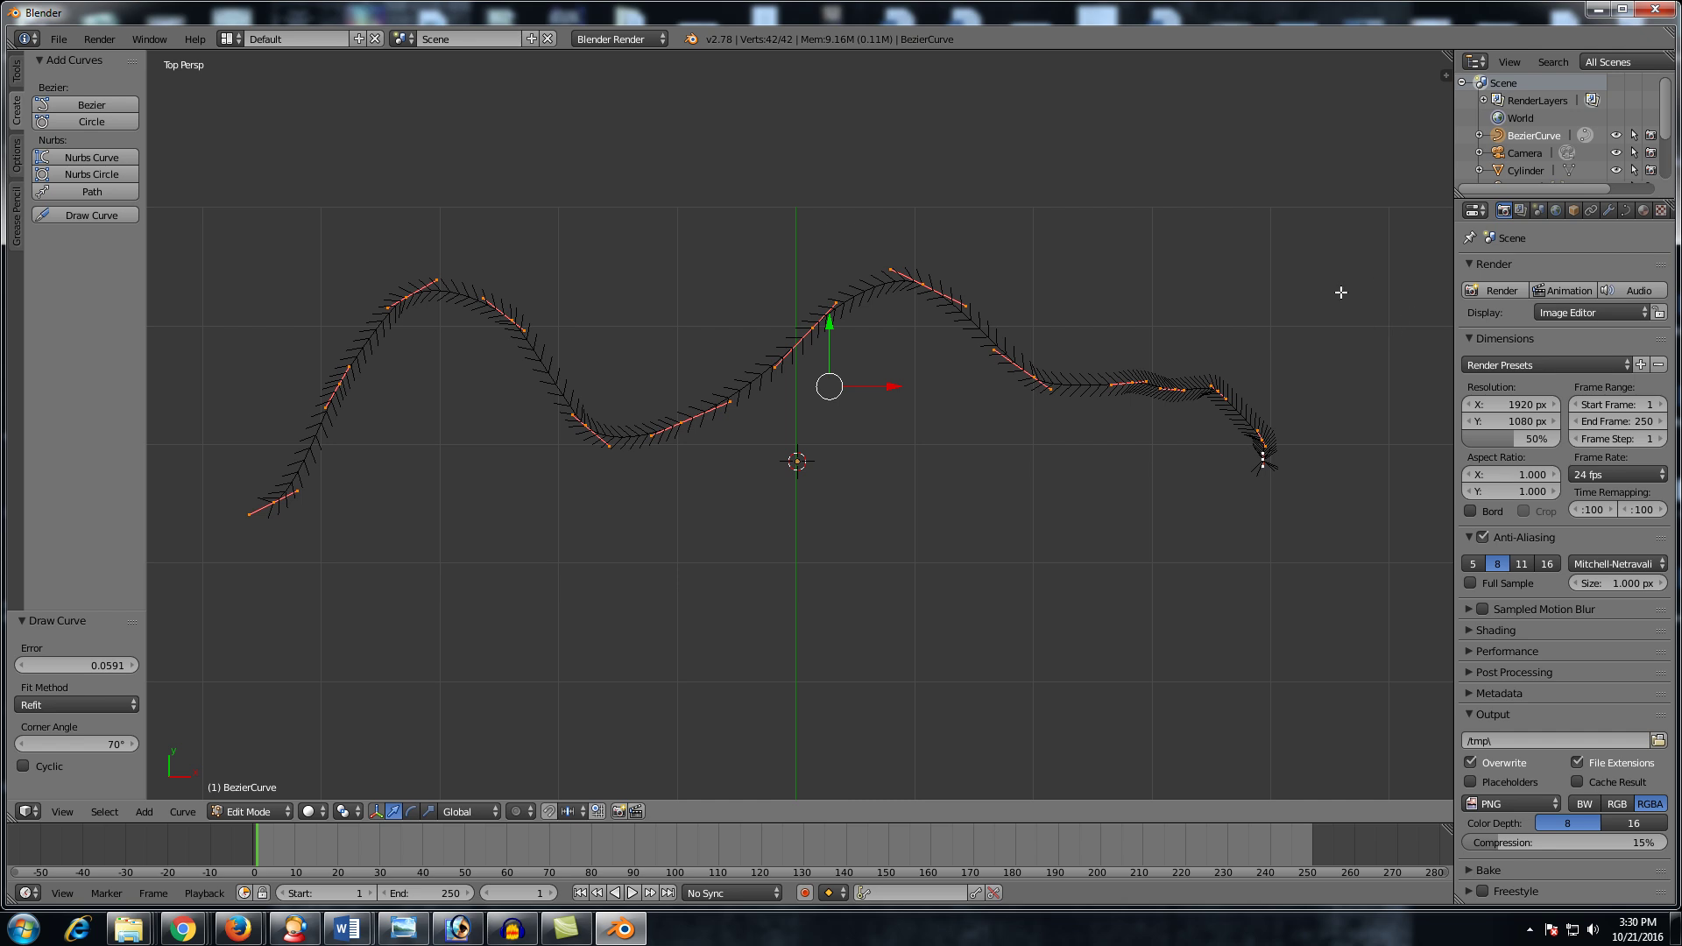
middle_click_drag(1225, 486, 1171, 443)
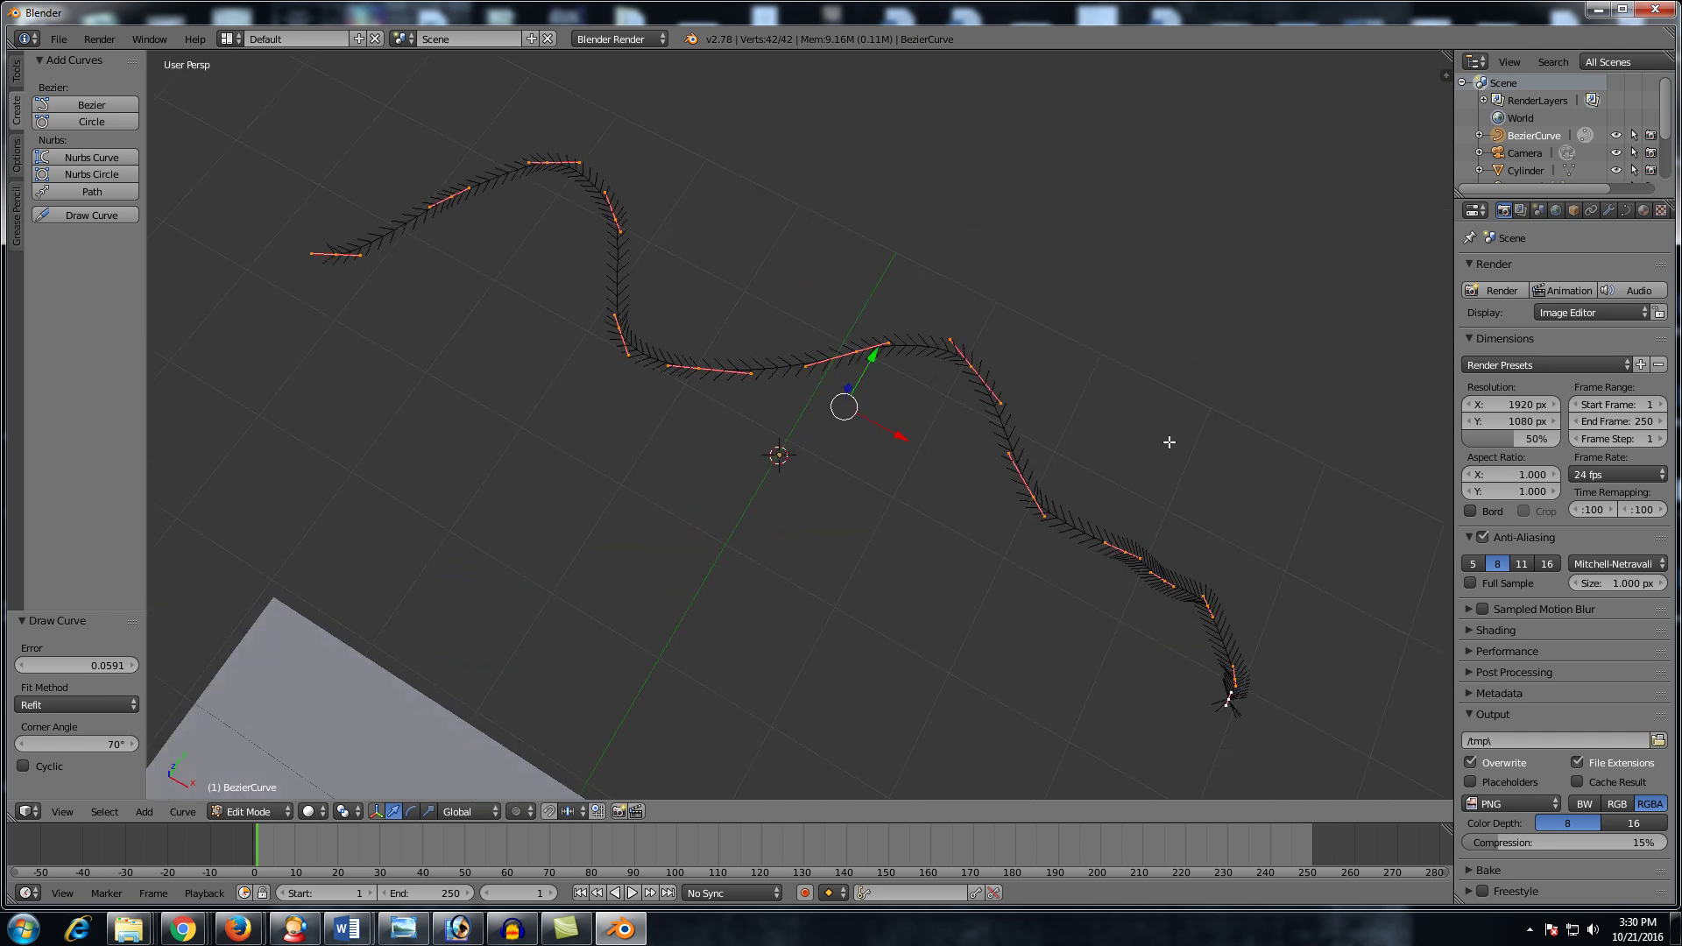
Step: In the Curve data Geometry panel, set bevel depth 0.196, Full fill and bevel resolution 6
left_click(1625, 211)
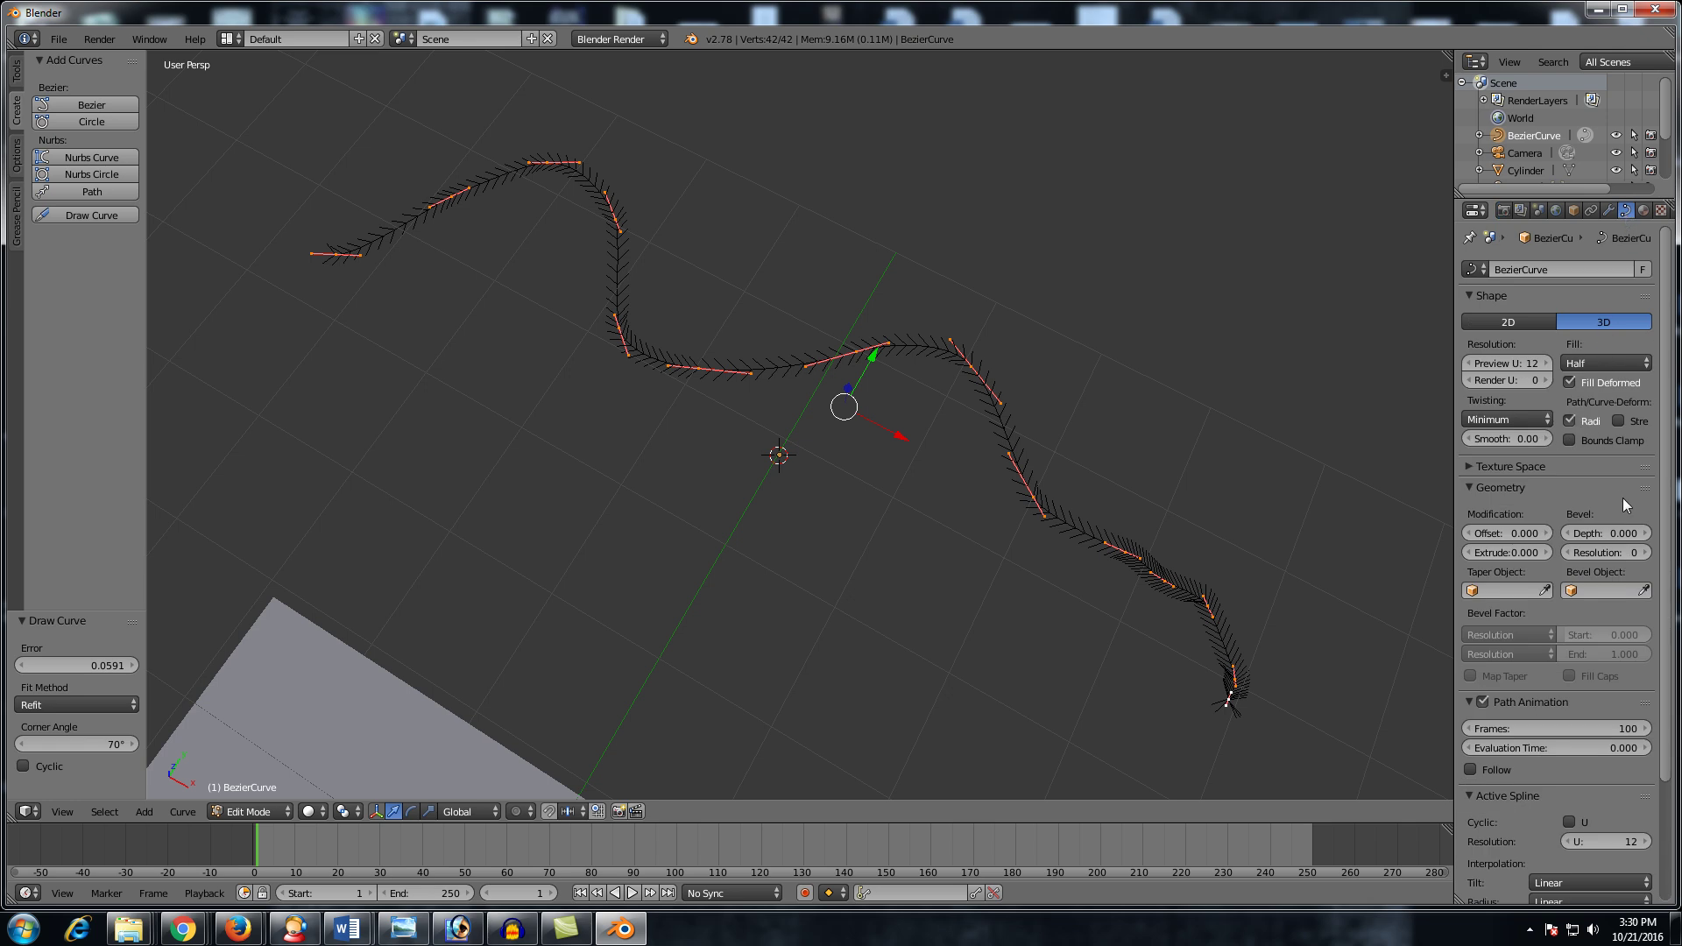
left_click_drag(1593, 536, 1628, 536)
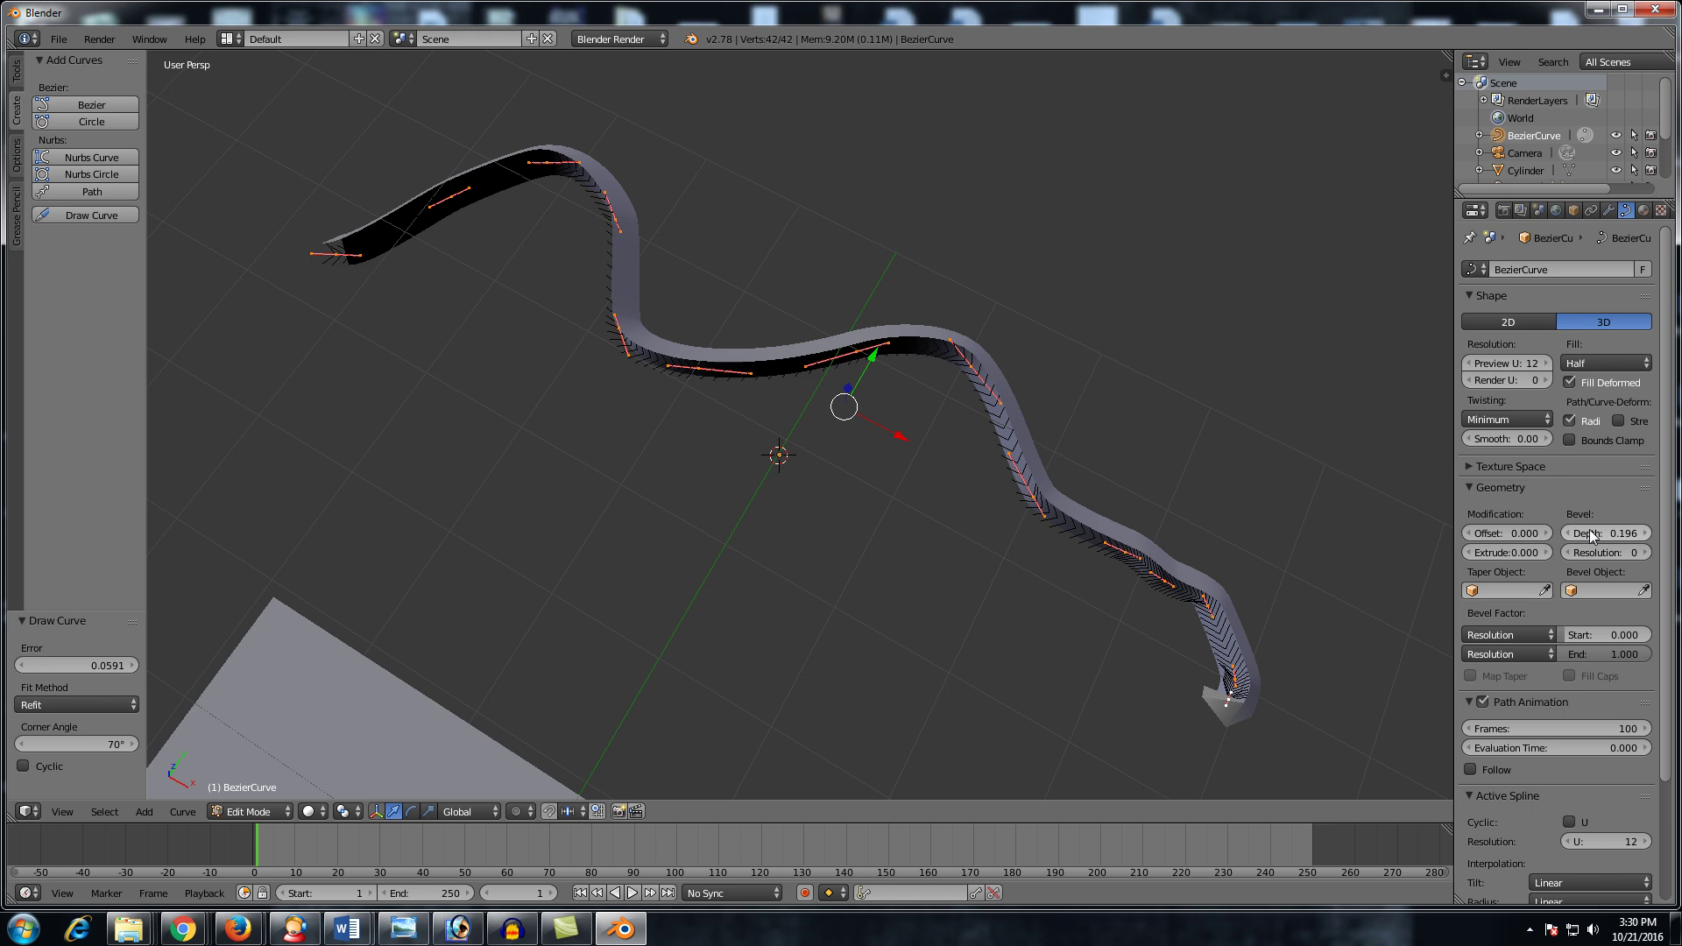
left_click(1614, 361)
left_click(1614, 344)
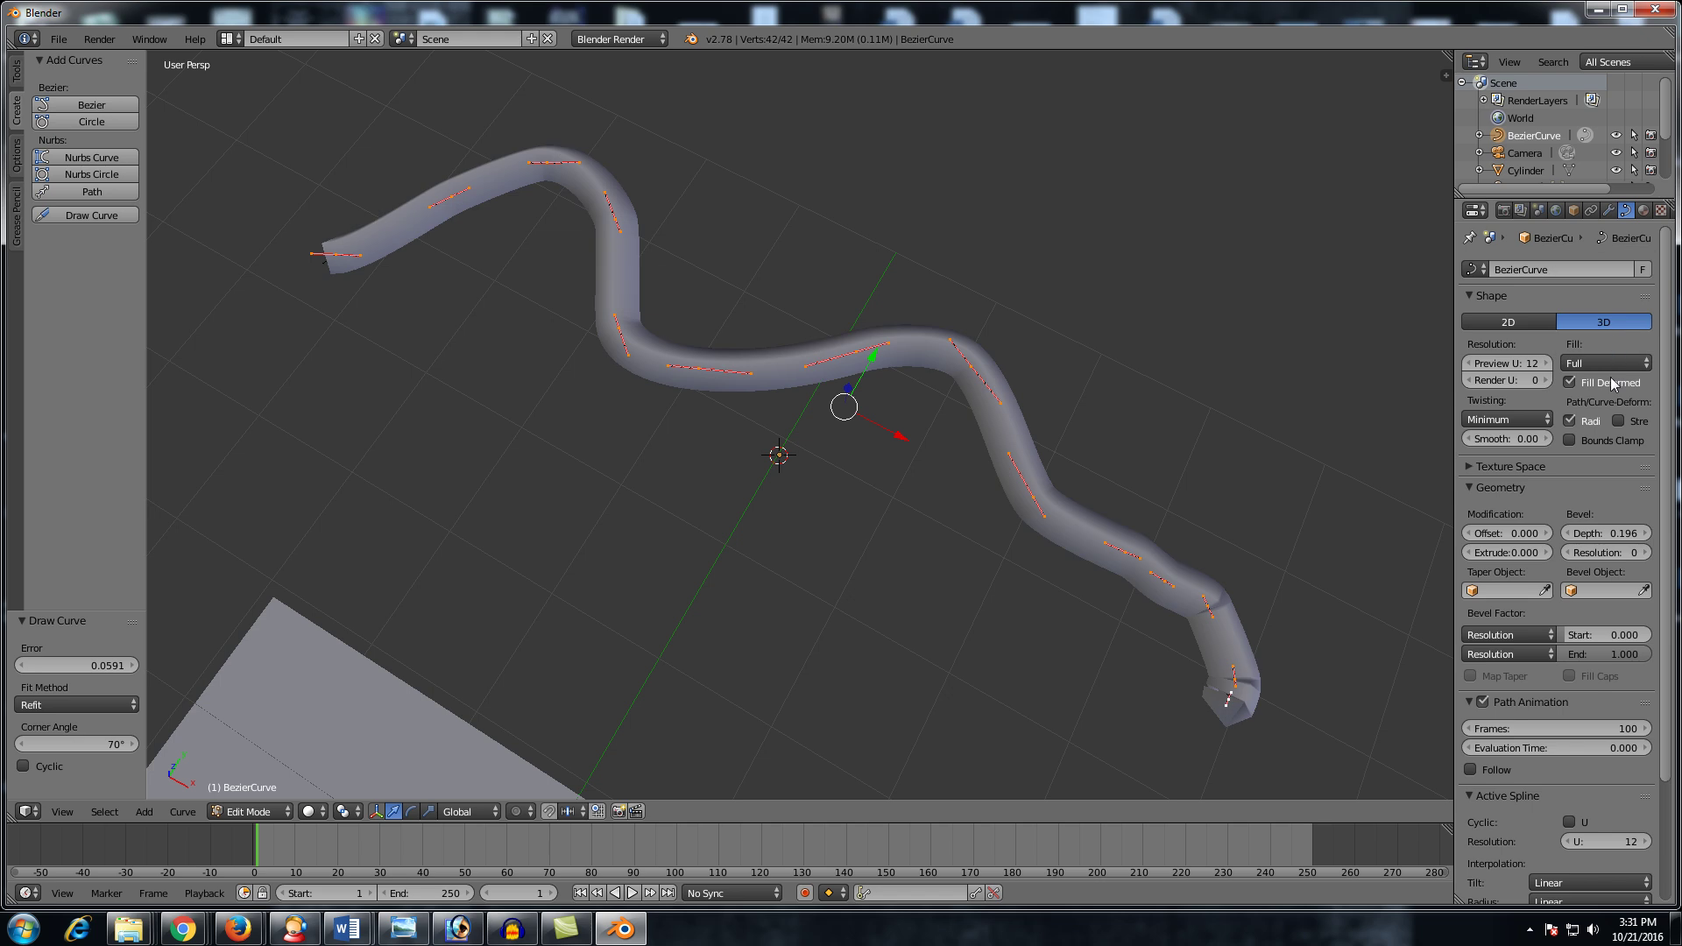
left_click_drag(1609, 556, 1663, 555)
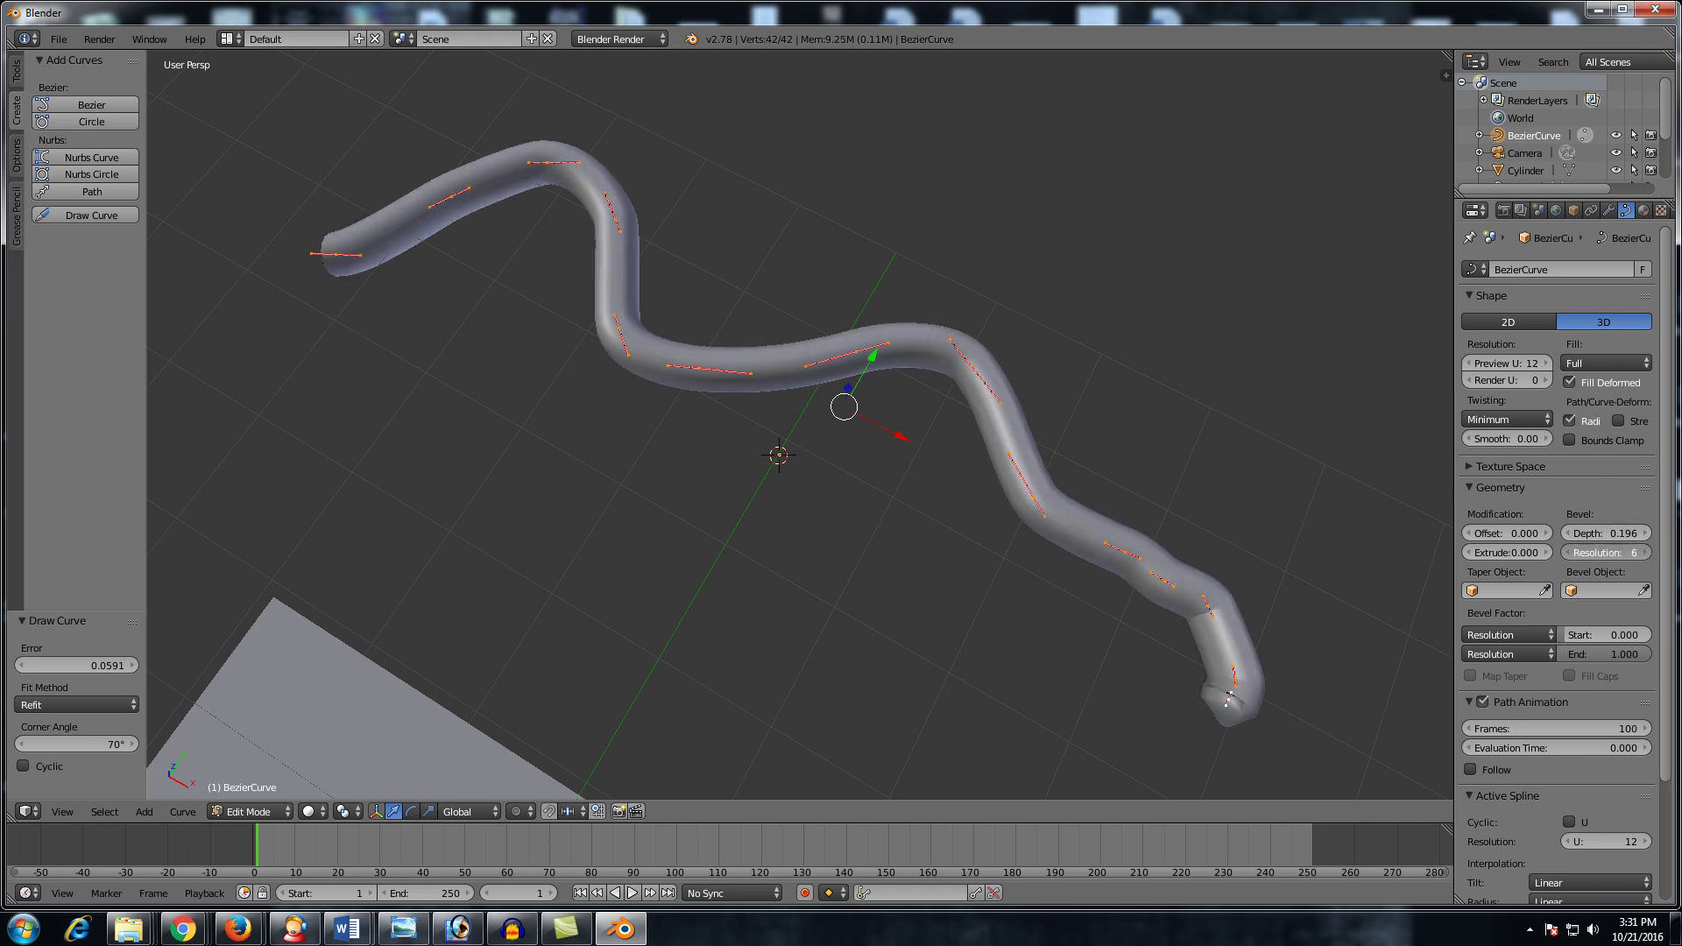
middle_click_drag(954, 499, 975, 536)
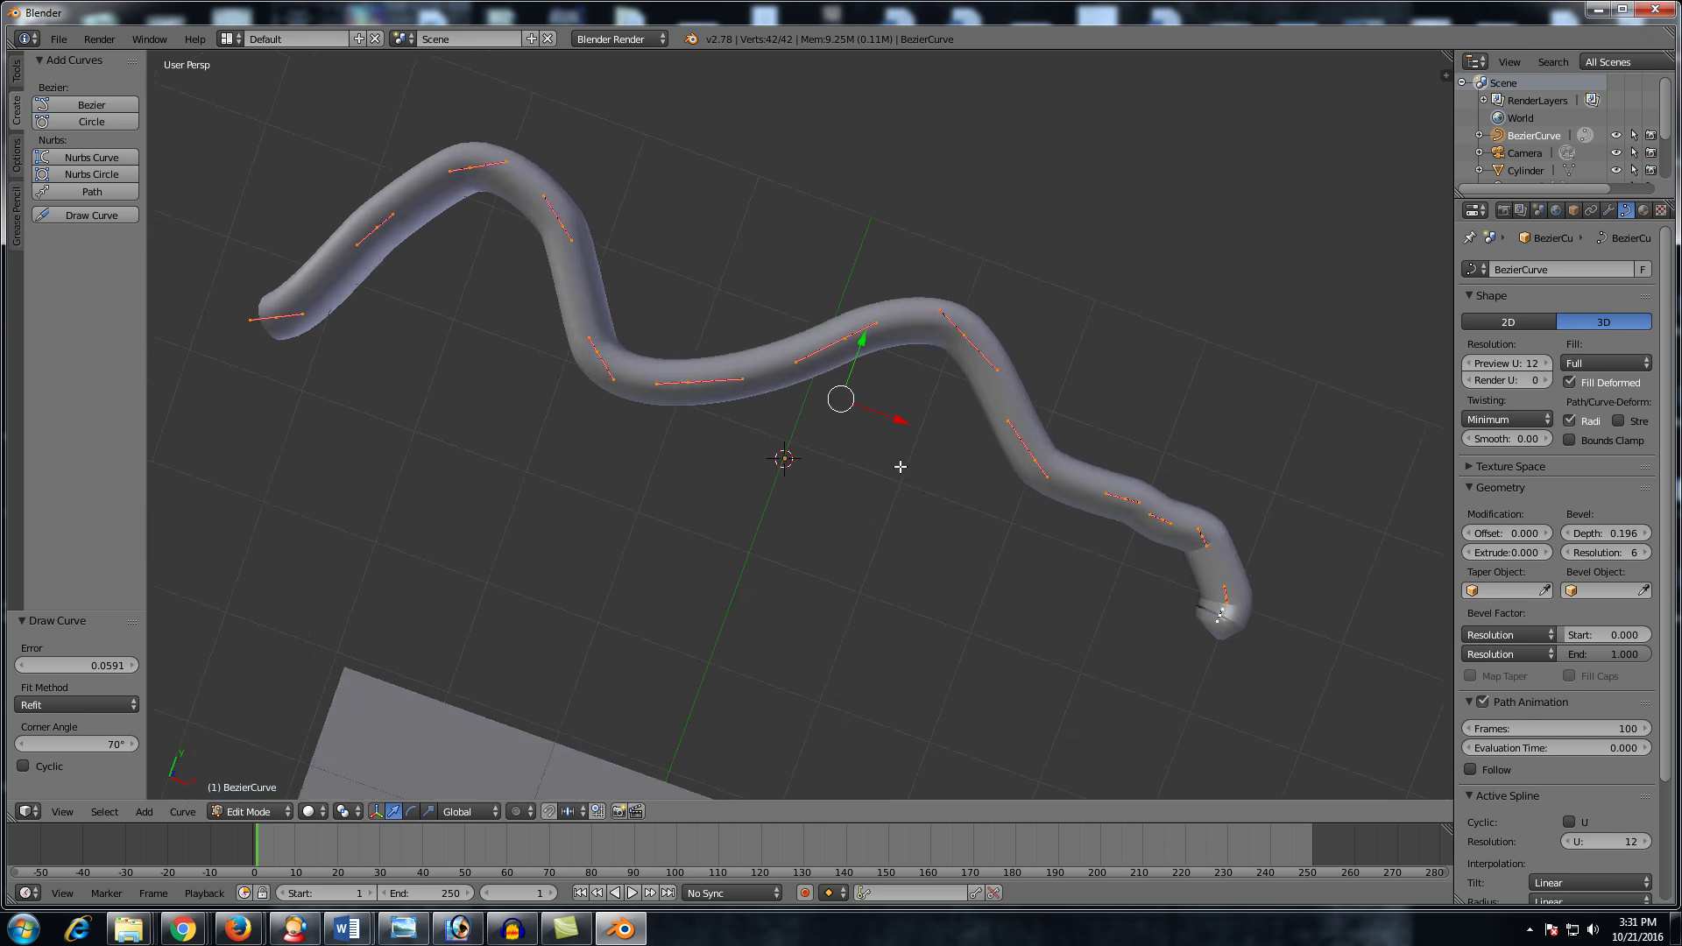
Step: Delete the tube's curve points and draw a test freehand stroke
key("x")
left_click(856, 470)
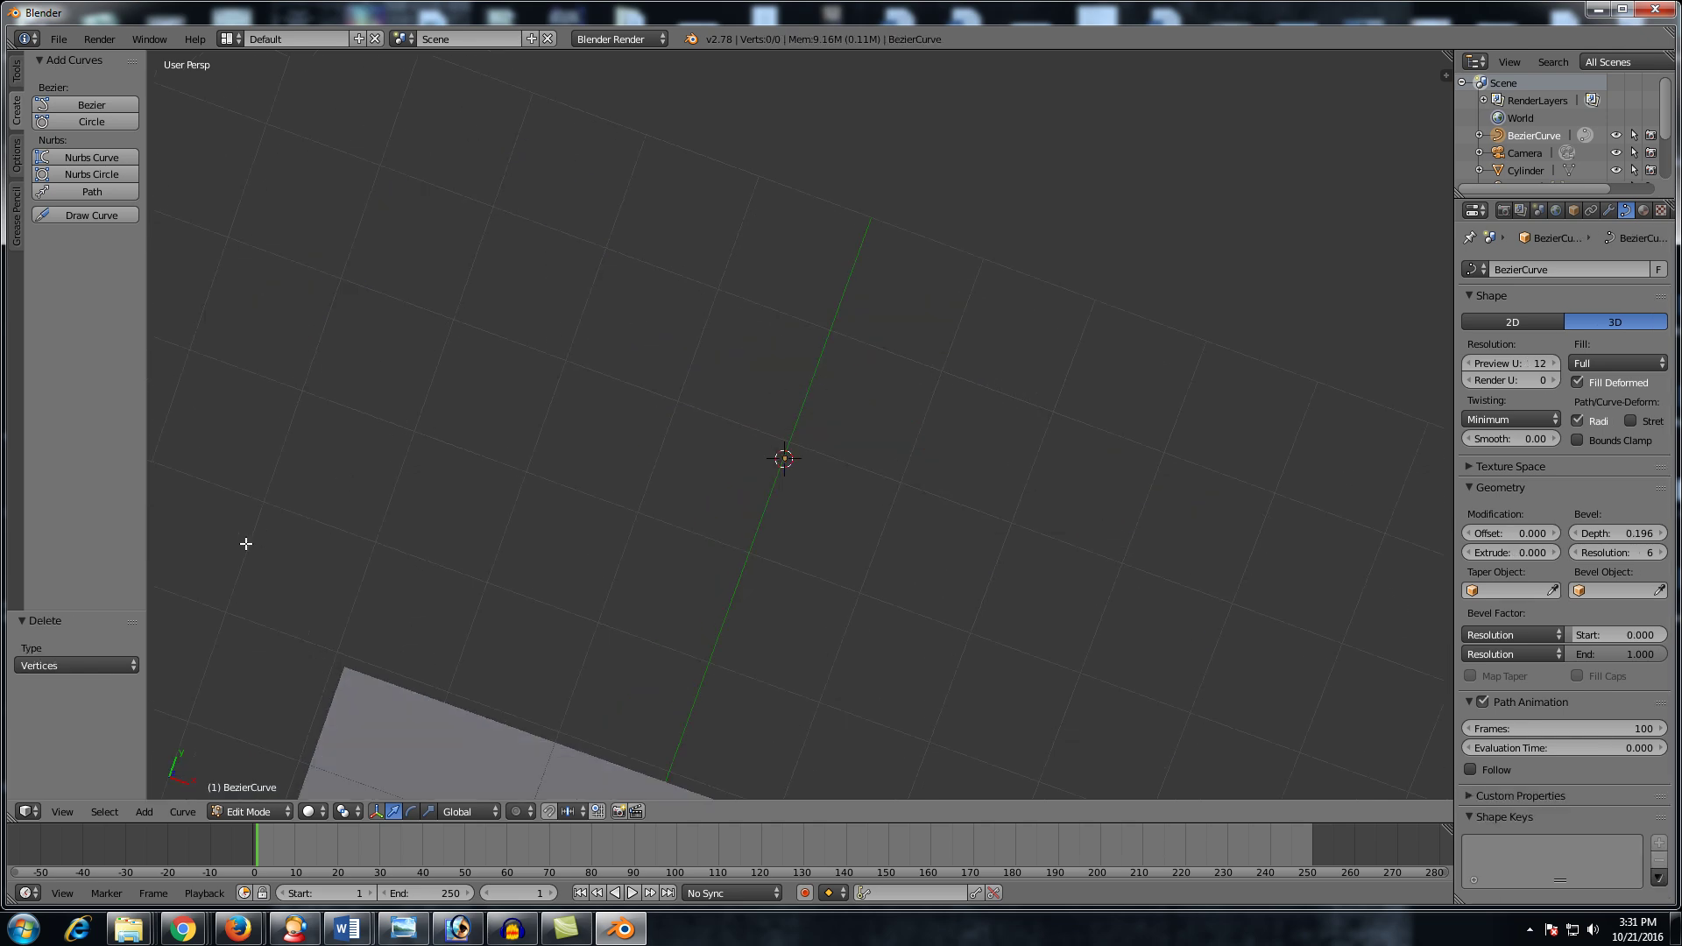
mouse_move(244, 544)
left_mouse_down()
mouse_move(498, 390)
mouse_move(779, 496)
mouse_move(1056, 348)
mouse_move(1187, 393)
mouse_move(1269, 497)
mouse_move(1323, 508)
left_mouse_up()
mouse_move(1086, 529)
middle_mouse_down()
mouse_move(997, 452)
mouse_move(902, 477)
mouse_move(841, 447)
middle_mouse_up()
scroll(842, 447, "down", 3)
middle_click_drag(715, 420, 992, 465)
Step: Delete the test stroke's points, leaving the curve with zero vertices
key("x")
left_click(992, 465)
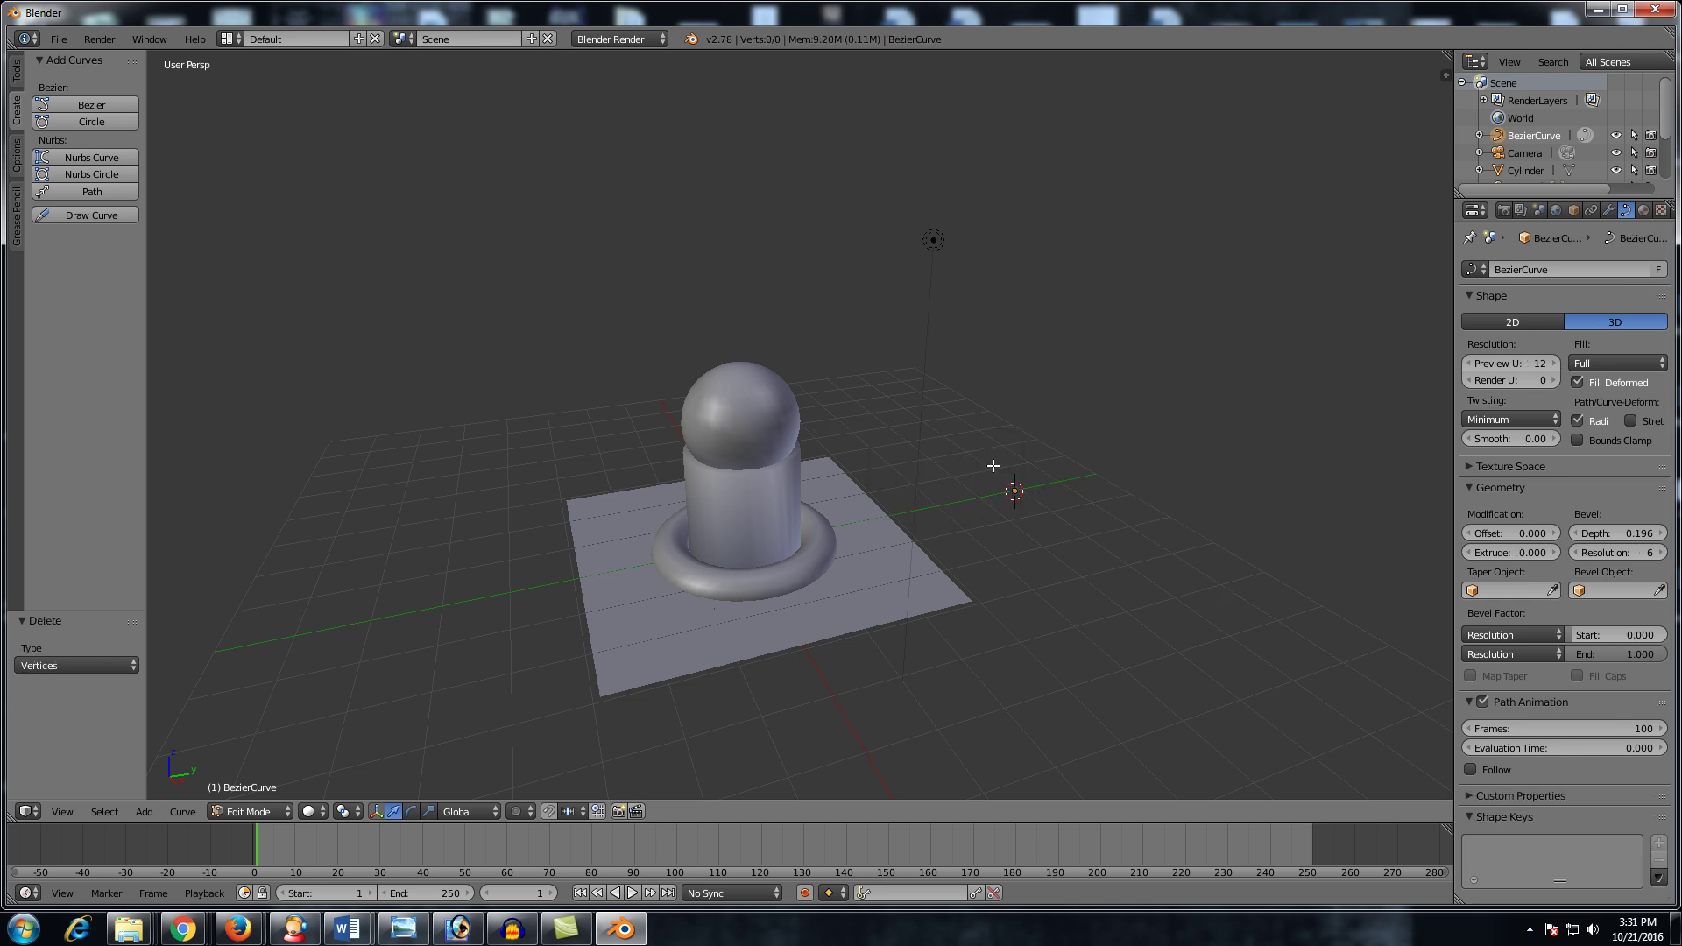
middle_click_drag(867, 576, 1063, 556)
scroll(934, 563, "up", 2)
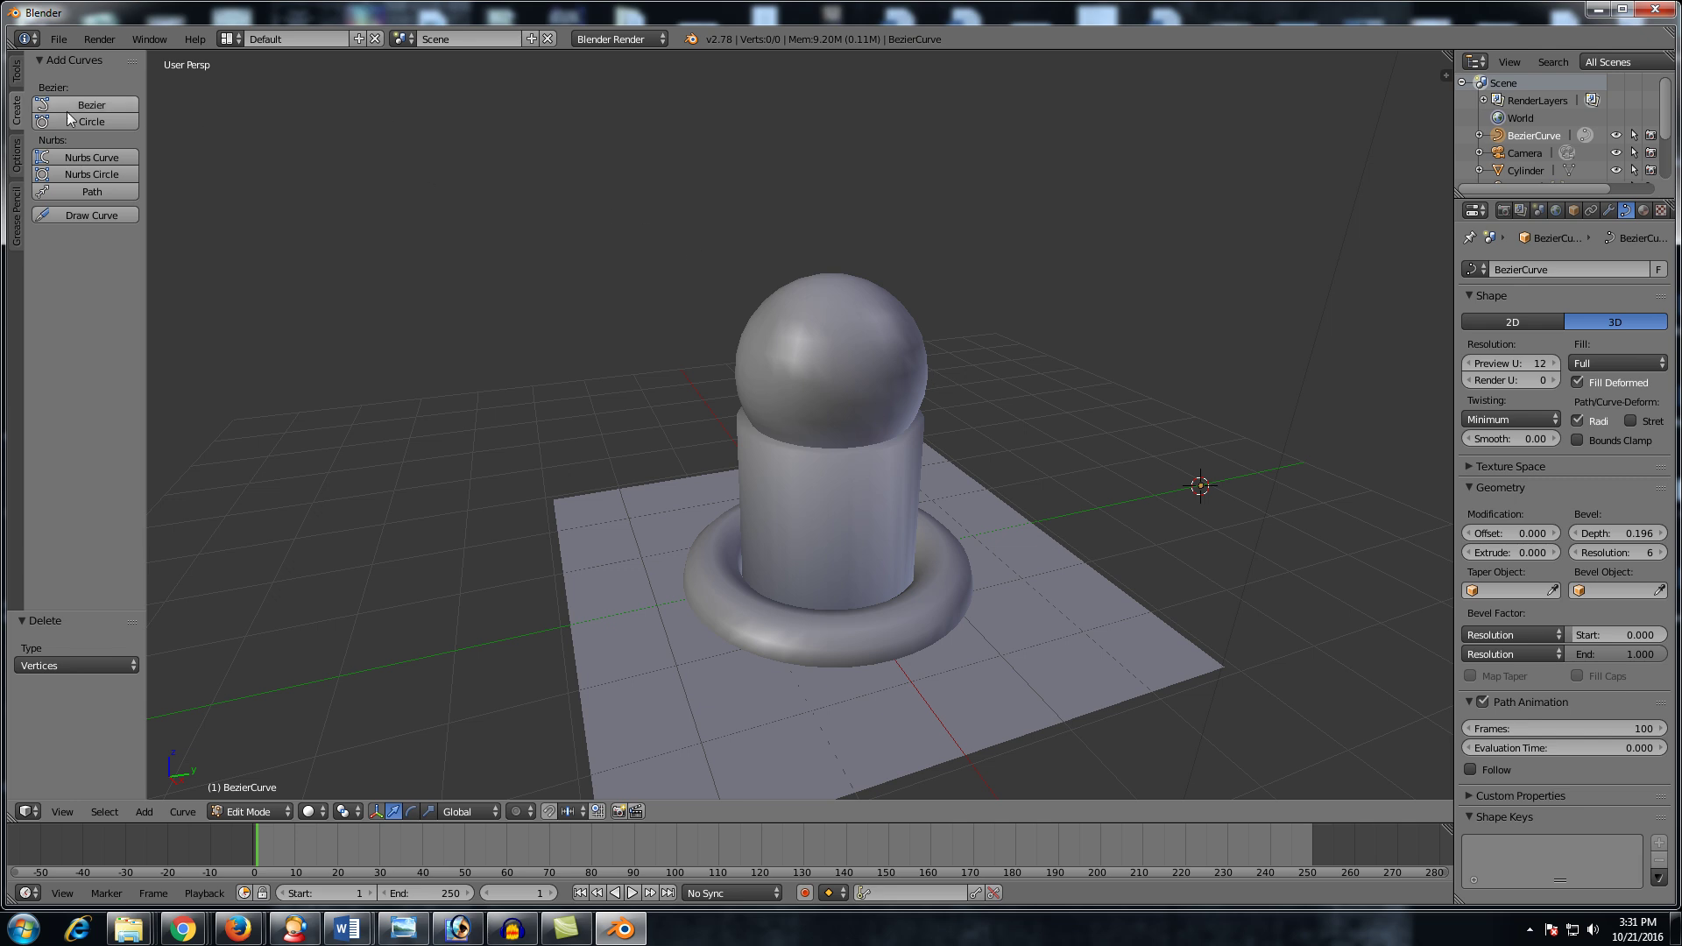
Step: Set the curve stroke Projection Depth to Surface and draw a first stroke from the plane
left_click(19, 151)
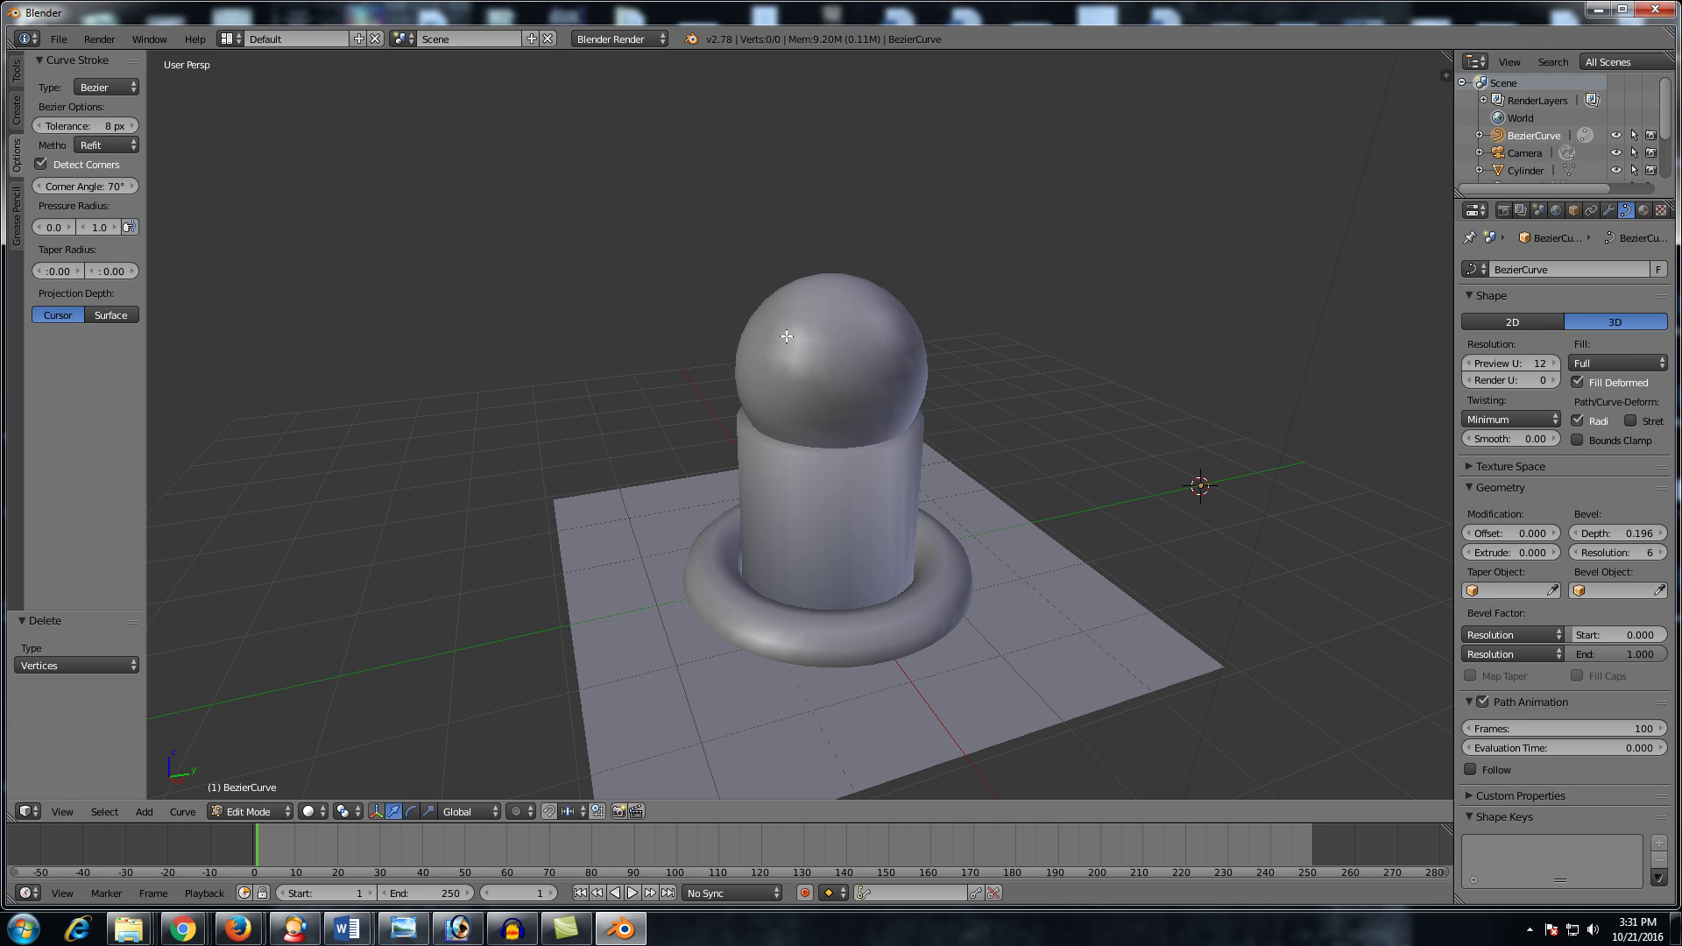
left_click(112, 316)
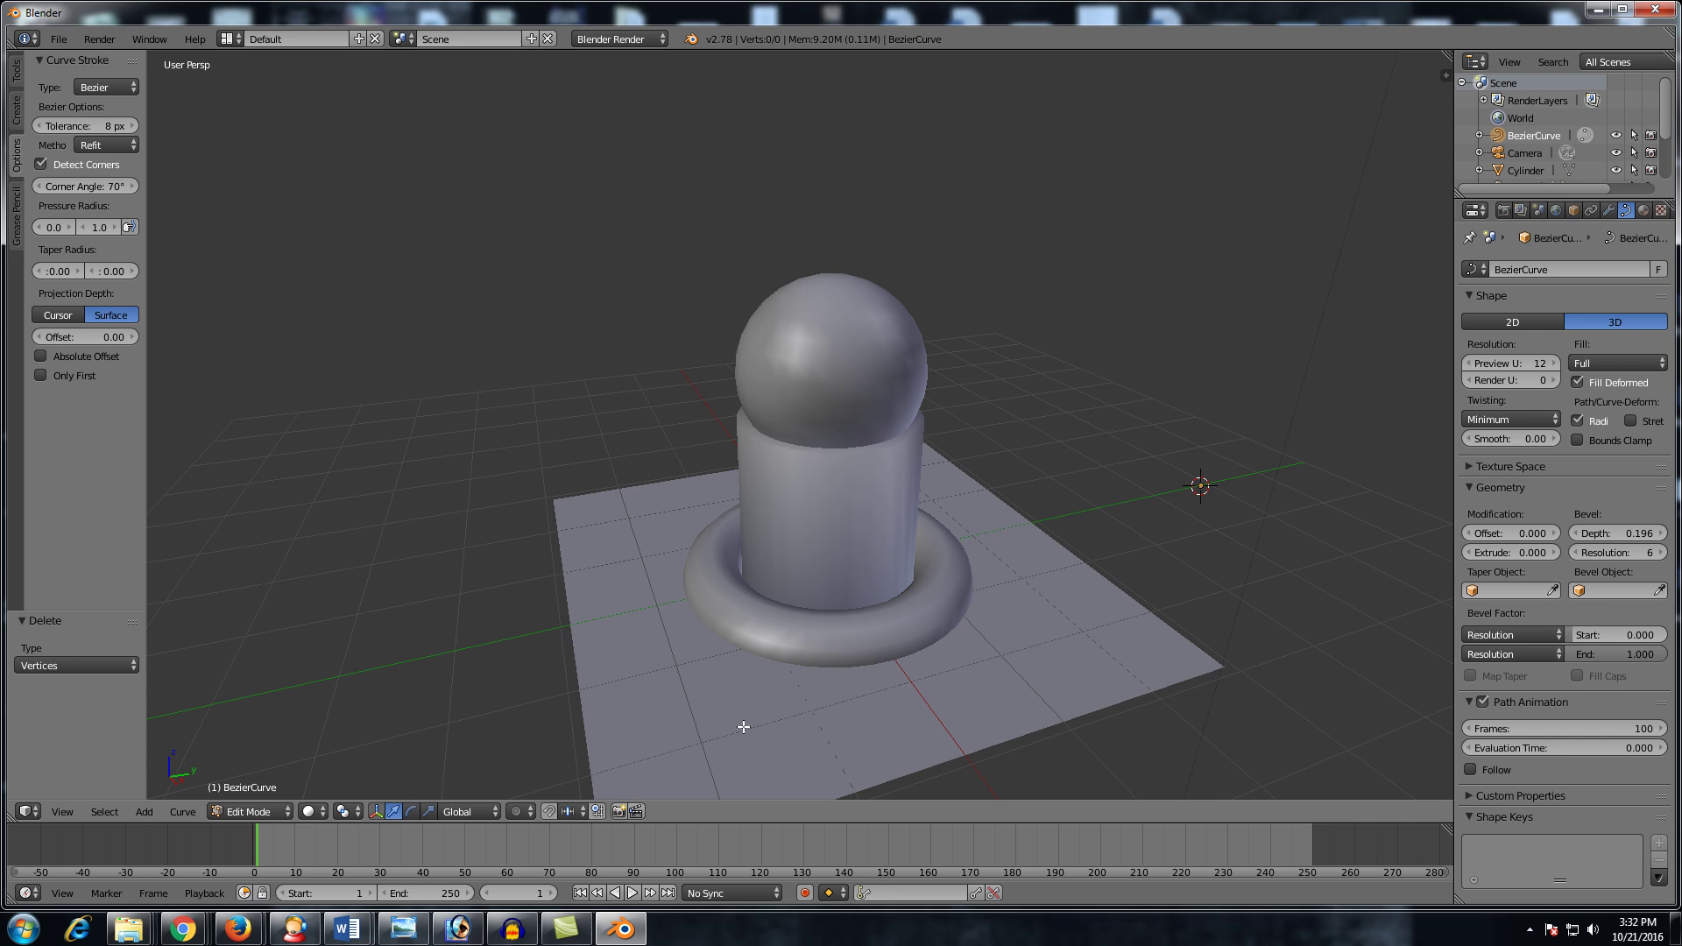
mouse_move(728, 743)
left_mouse_down()
mouse_move(767, 708)
mouse_move(808, 527)
mouse_move(820, 348)
mouse_move(898, 295)
left_mouse_up()
middle_click_drag(1017, 547, 812, 610)
Step: Draw tubes up the cylinder, from the ring base over the dome, and up the dome
mouse_move(747, 653)
left_mouse_down()
mouse_move(631, 300)
mouse_move(605, 281)
left_mouse_up()
mouse_move(604, 281)
middle_mouse_down()
mouse_move(775, 455)
mouse_move(762, 486)
middle_mouse_up()
left_click_drag(763, 486, 595, 250)
mouse_move(595, 250)
middle_mouse_down()
mouse_move(537, 379)
mouse_move(644, 373)
middle_mouse_up()
left_click_drag(975, 475, 953, 188)
mouse_move(1039, 323)
middle_mouse_down()
mouse_move(916, 293)
mouse_move(933, 272)
mouse_move(1004, 292)
middle_mouse_up()
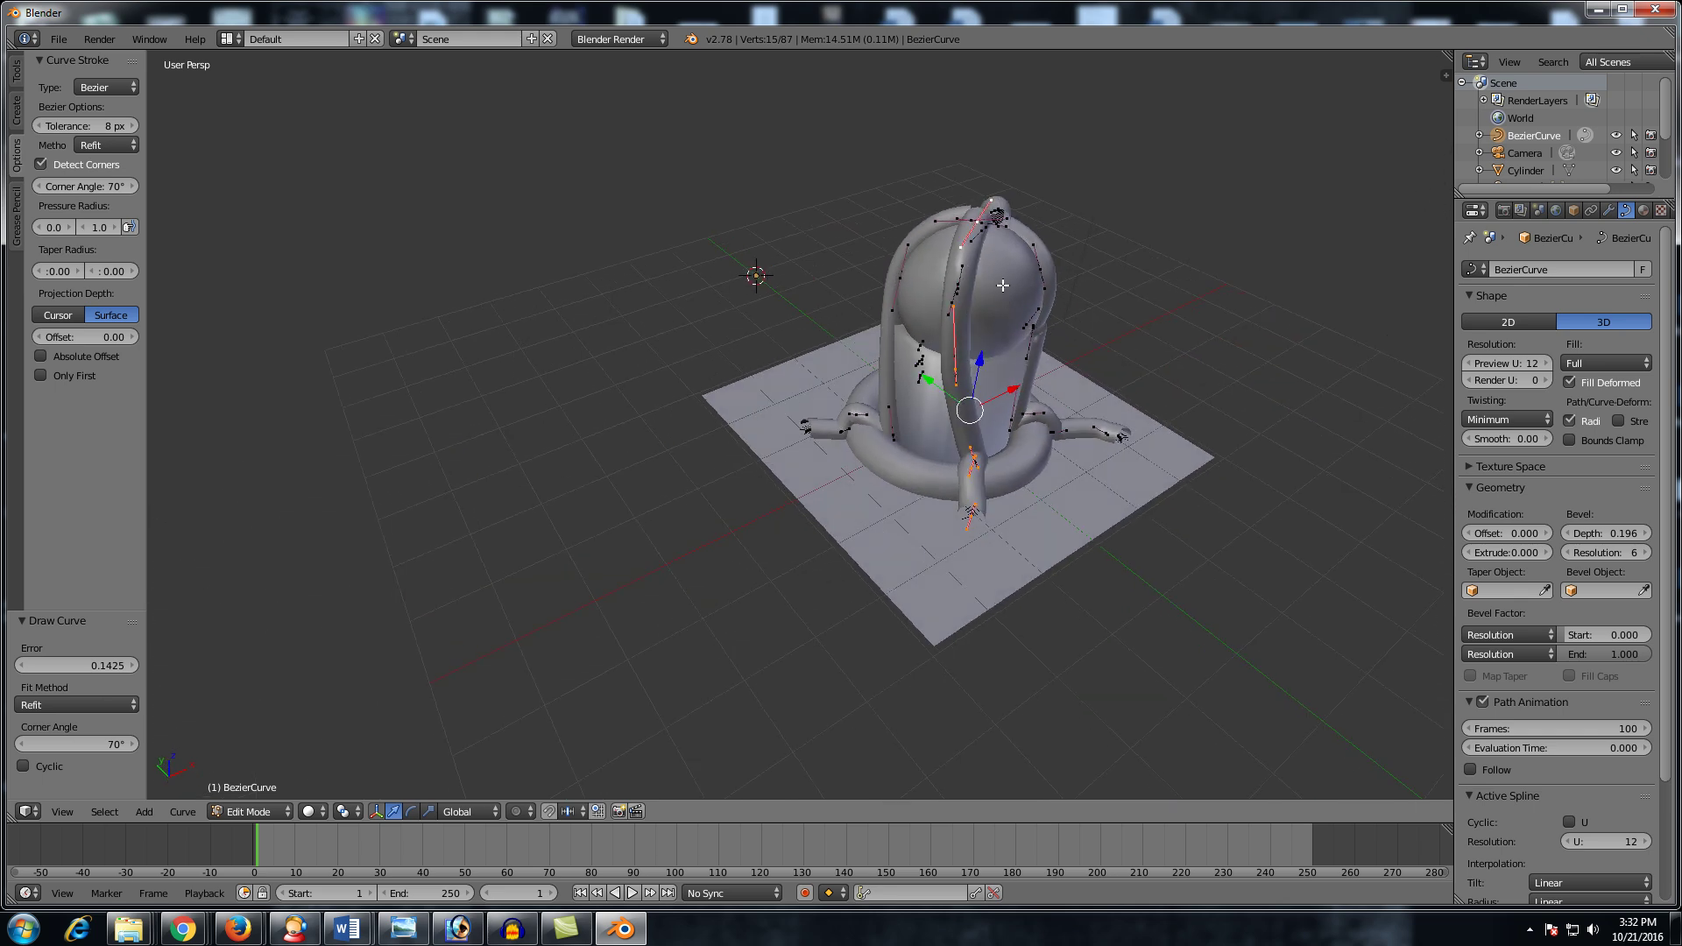
scroll(1074, 380, "up", 3)
middle_click_drag(1094, 363, 850, 347)
middle_click_drag(968, 368, 1086, 405)
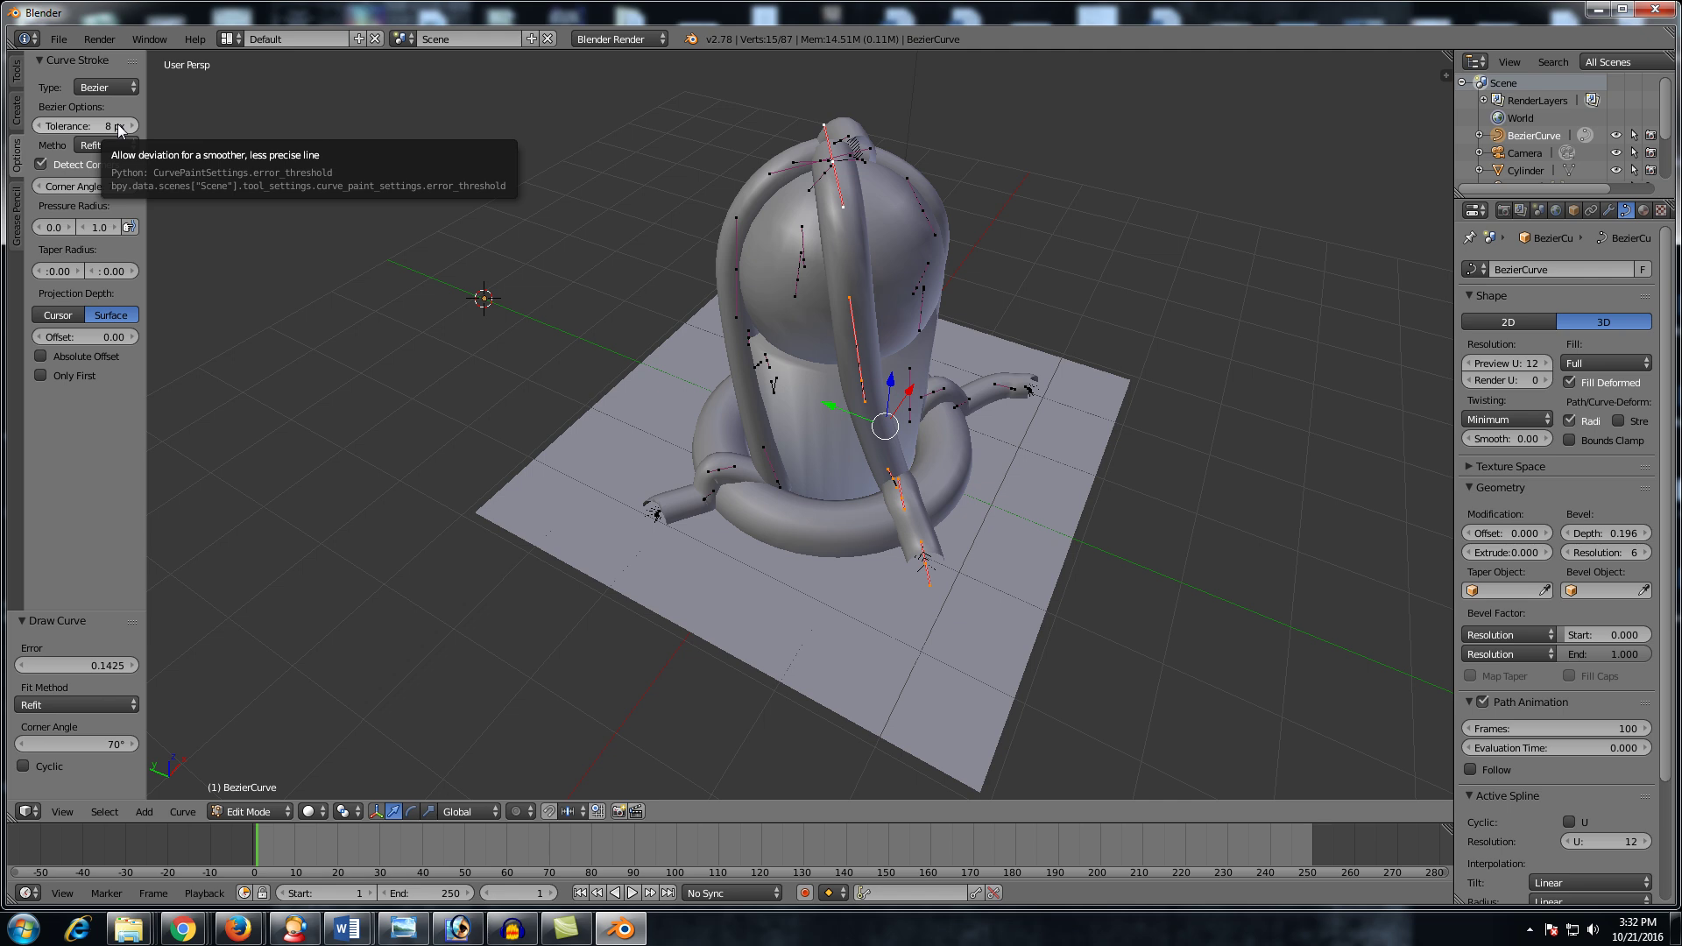
Step: Lower the stroke tolerance to 1 px and draw another tube up the model
left_click_drag(117, 123, 70, 123)
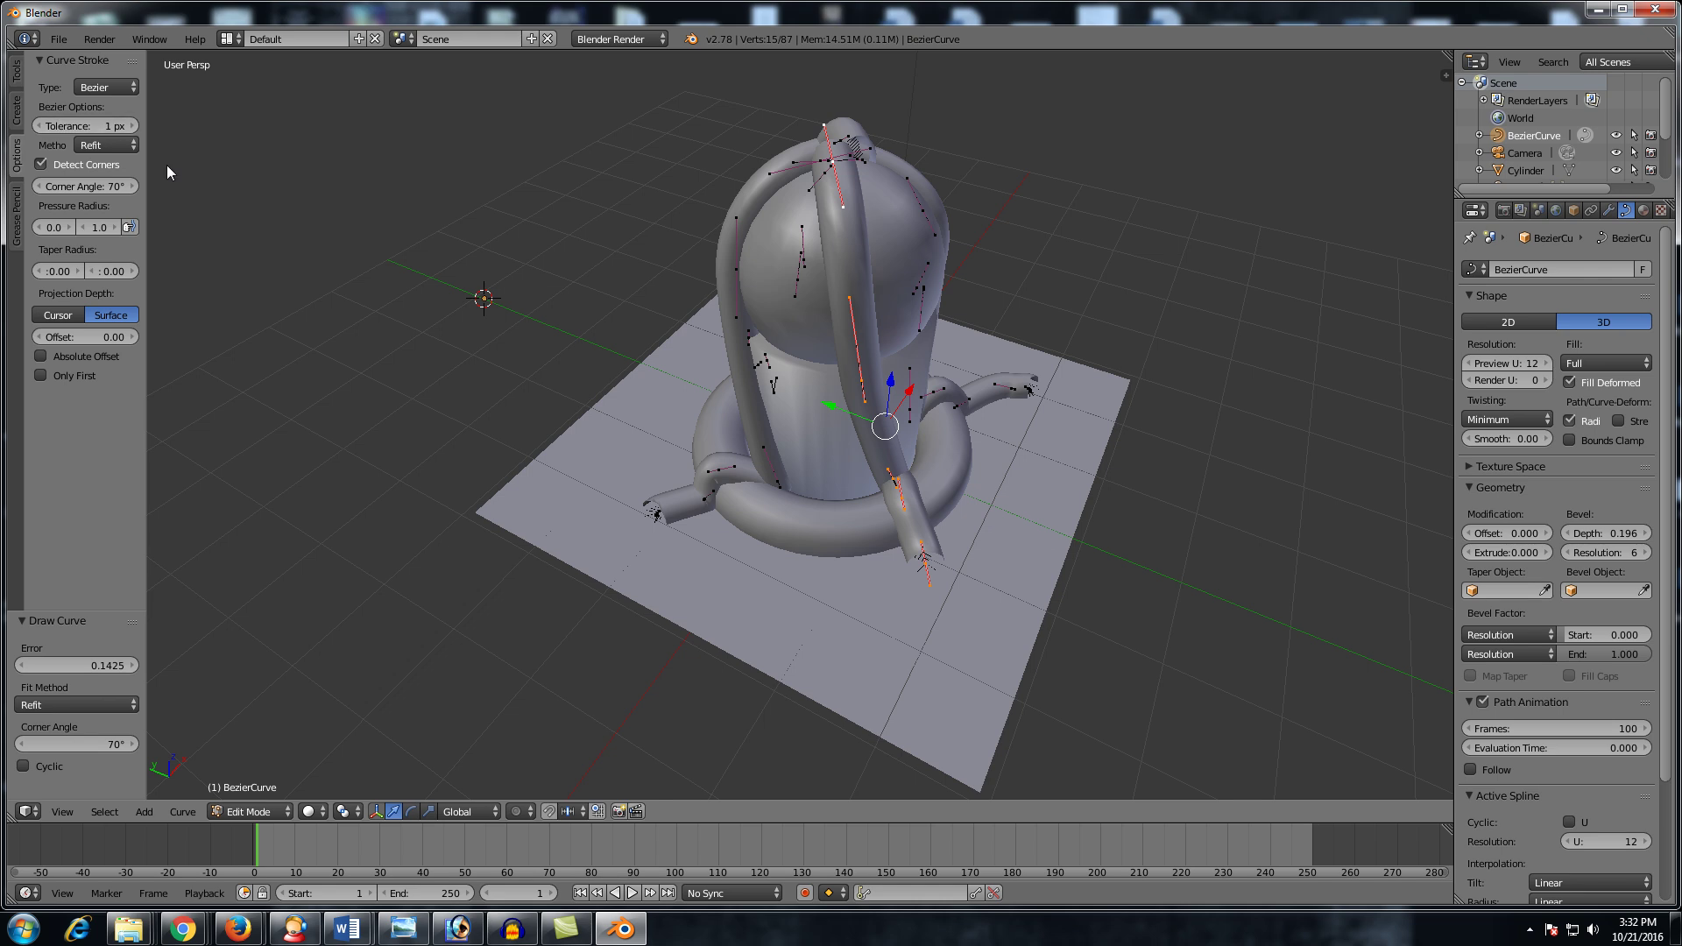
middle_click_drag(936, 363, 951, 489)
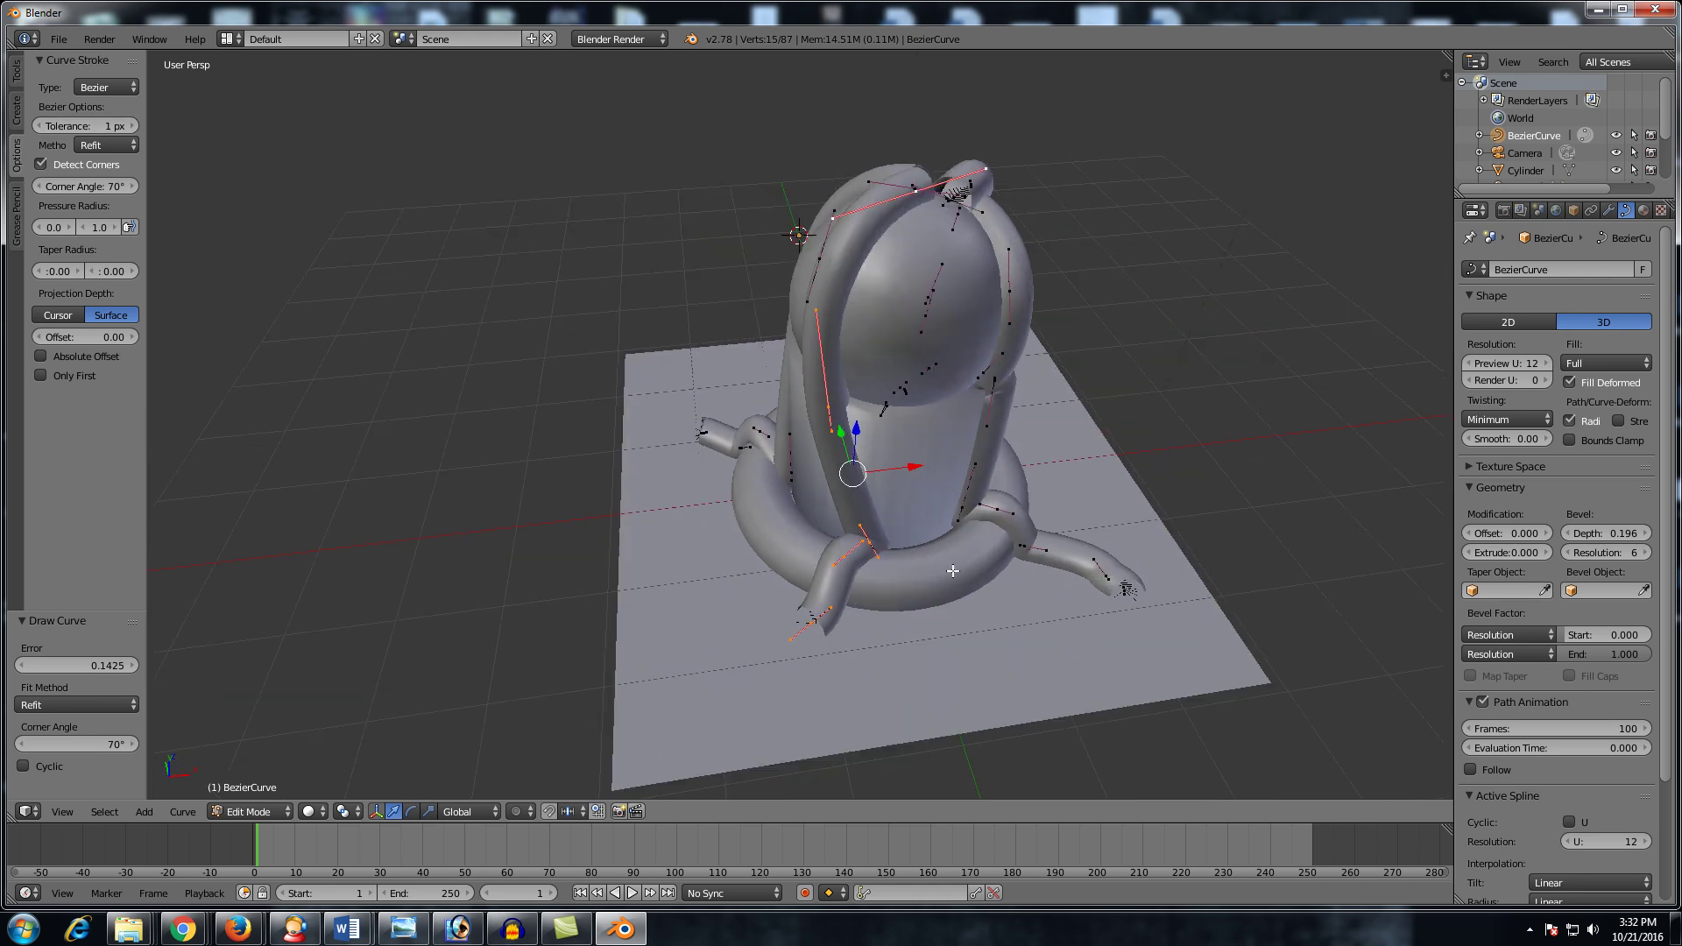
left_click_drag(962, 649, 907, 247)
mouse_move(907, 248)
middle_mouse_down()
mouse_move(851, 419)
mouse_move(839, 412)
middle_mouse_up()
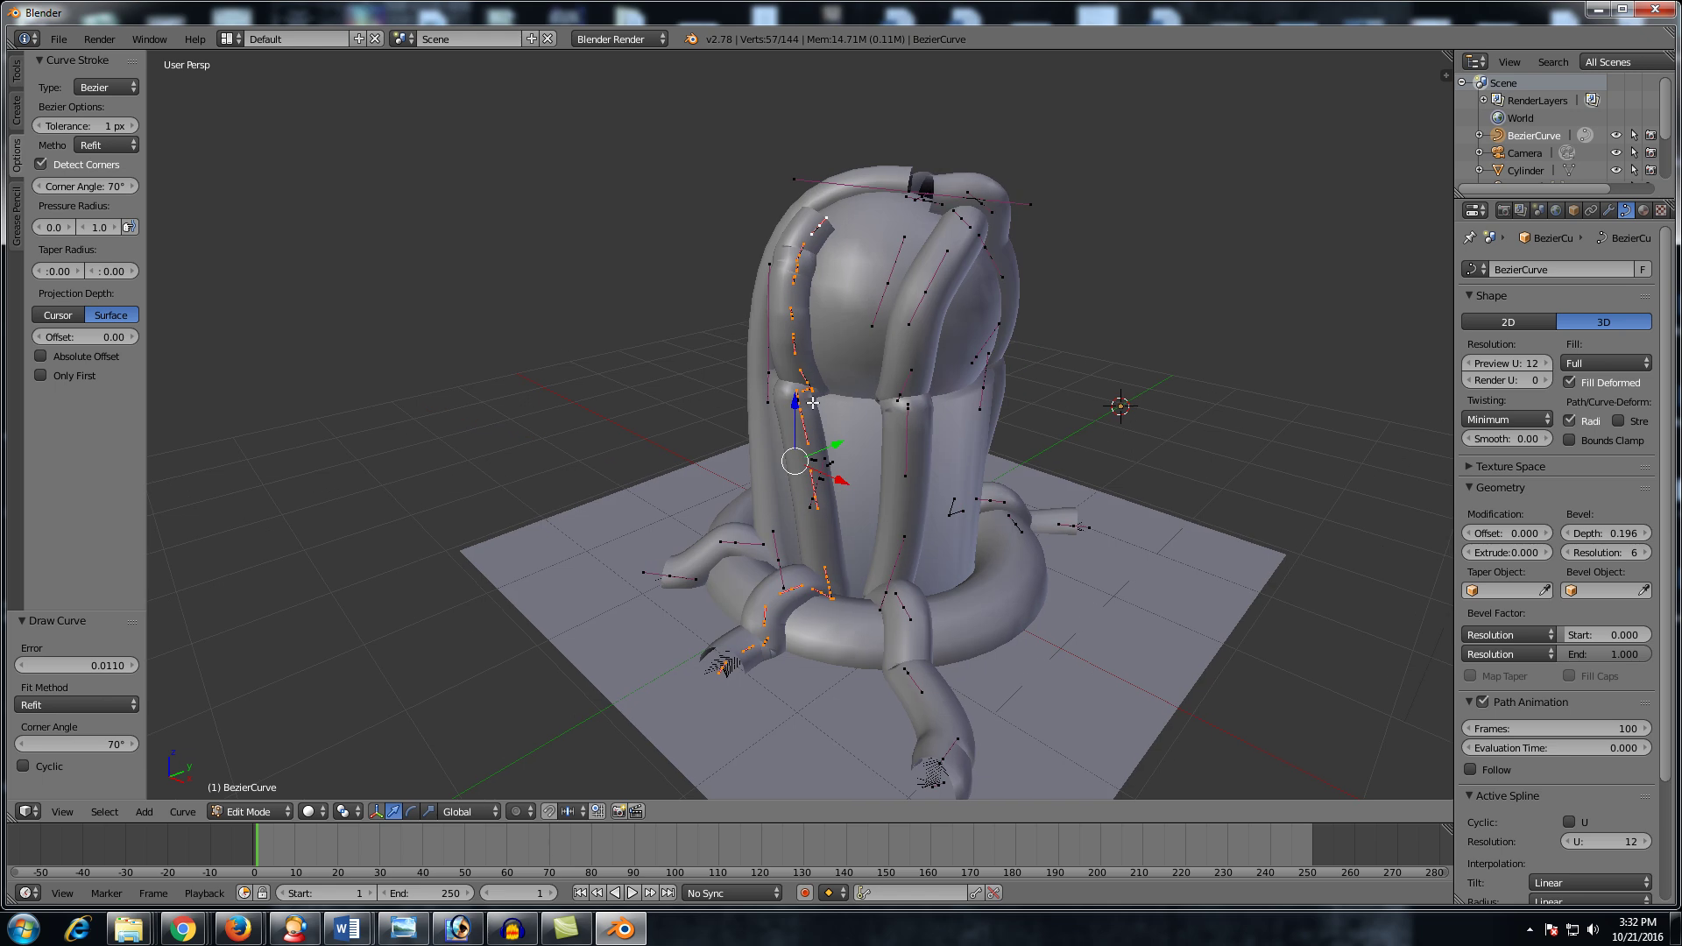
scroll(814, 403, "up", 2)
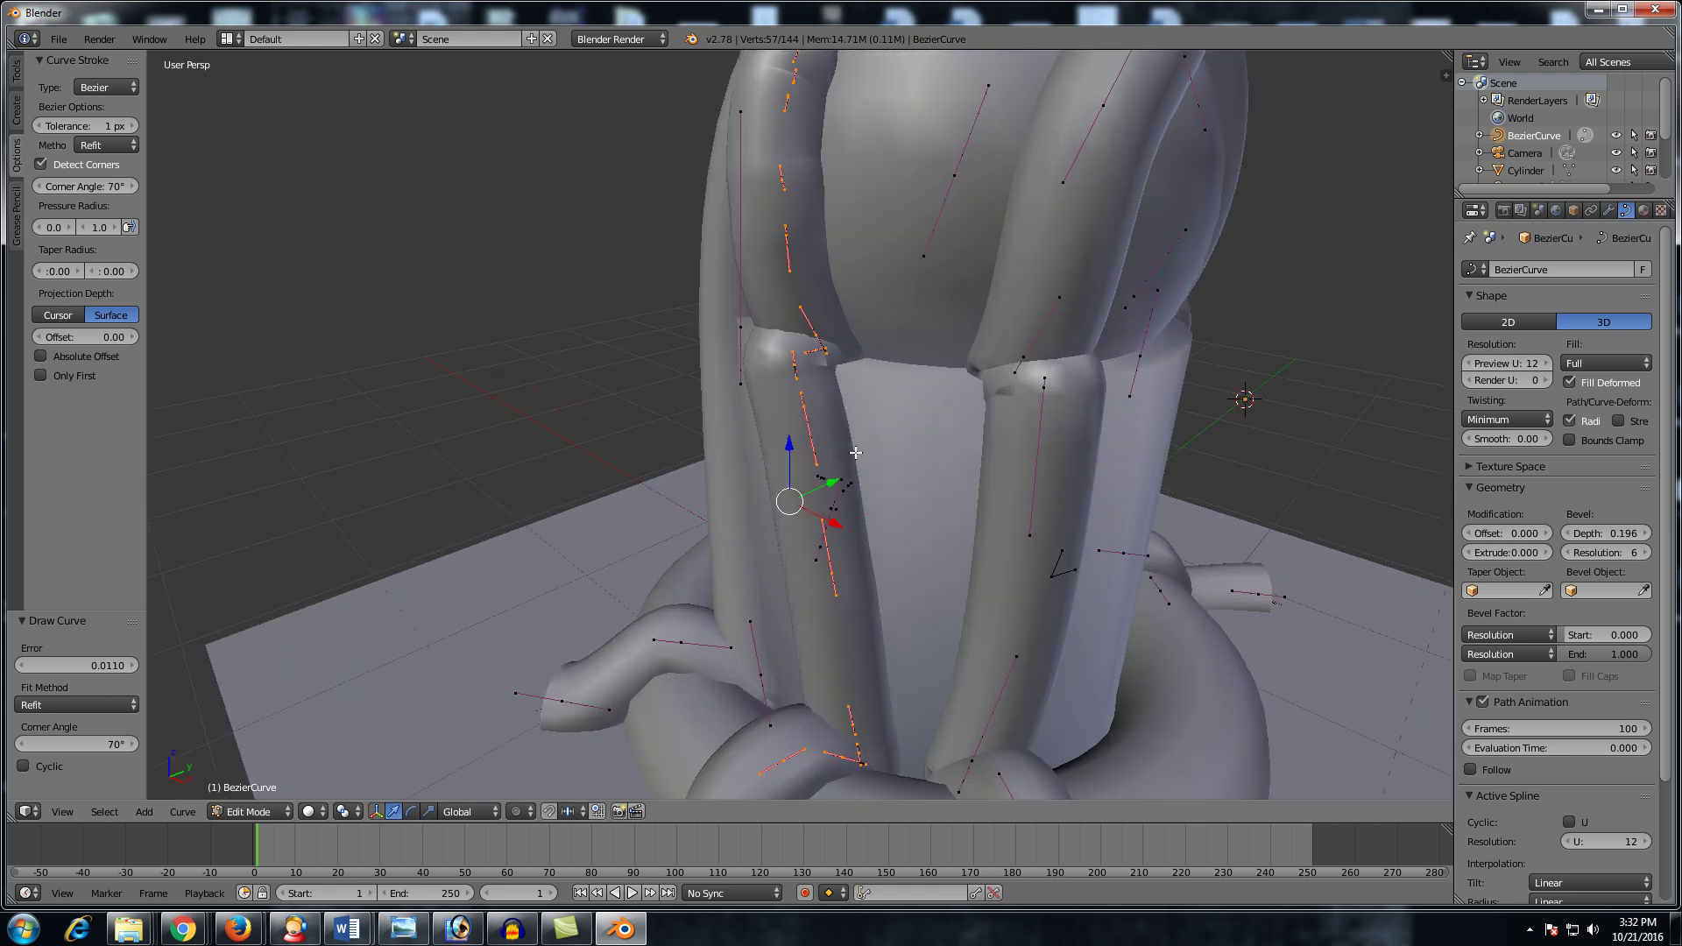
scroll(856, 452, "down", 2)
scroll(850, 638, "up", 5)
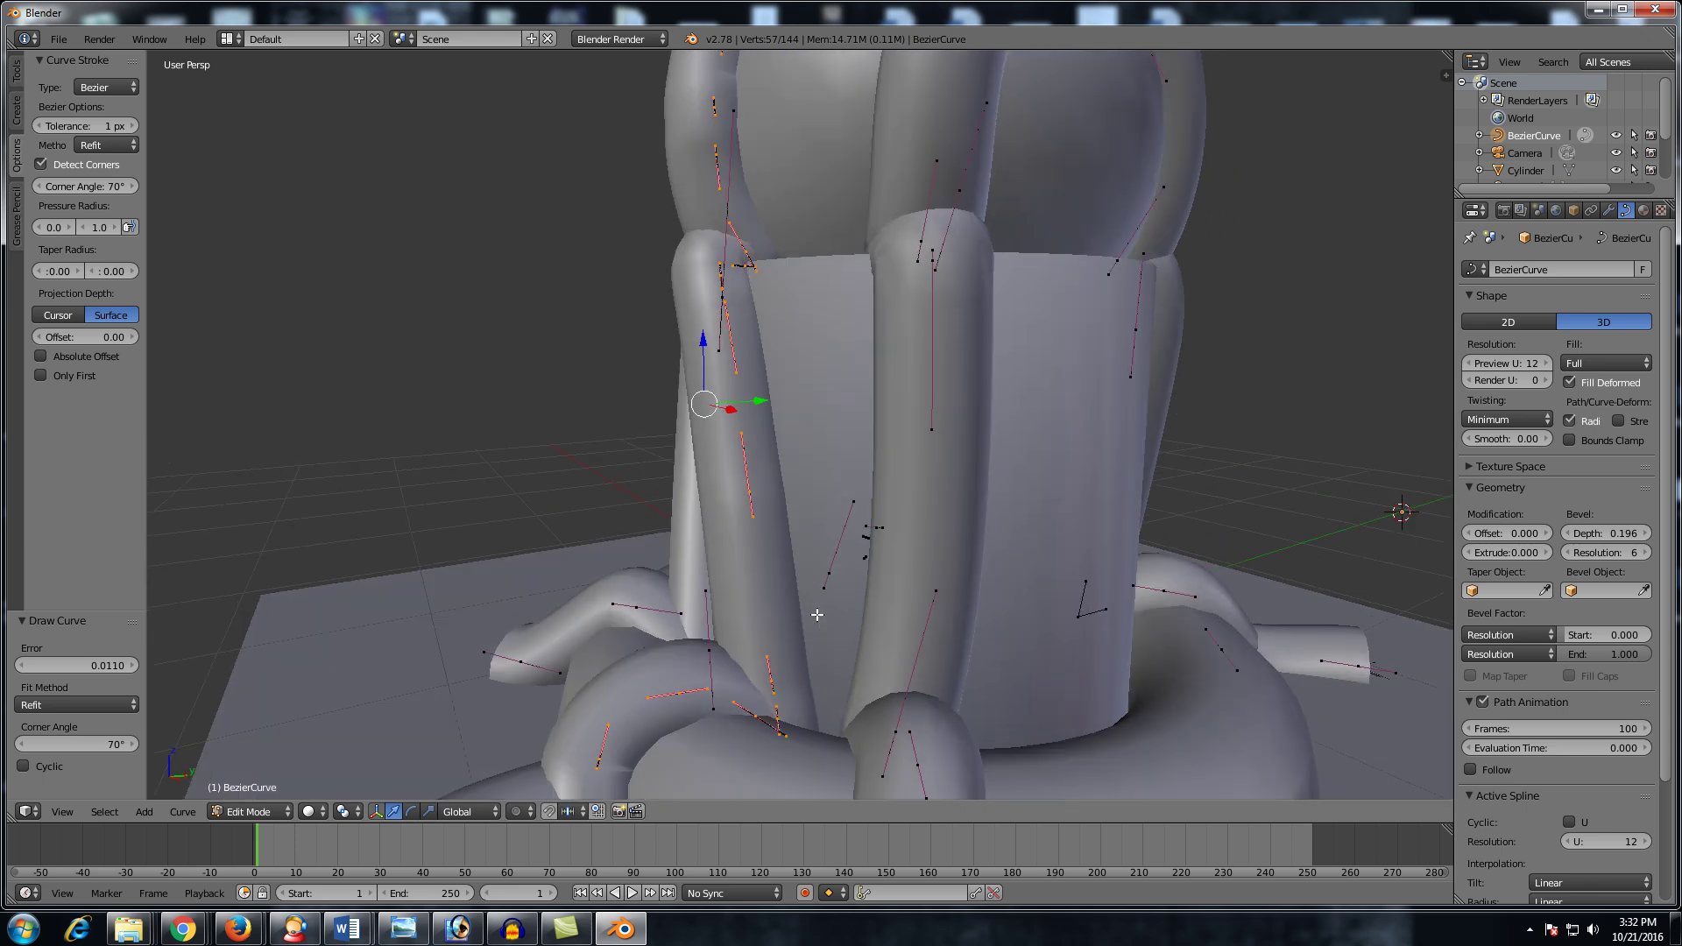
scroll(818, 615, "down", 5)
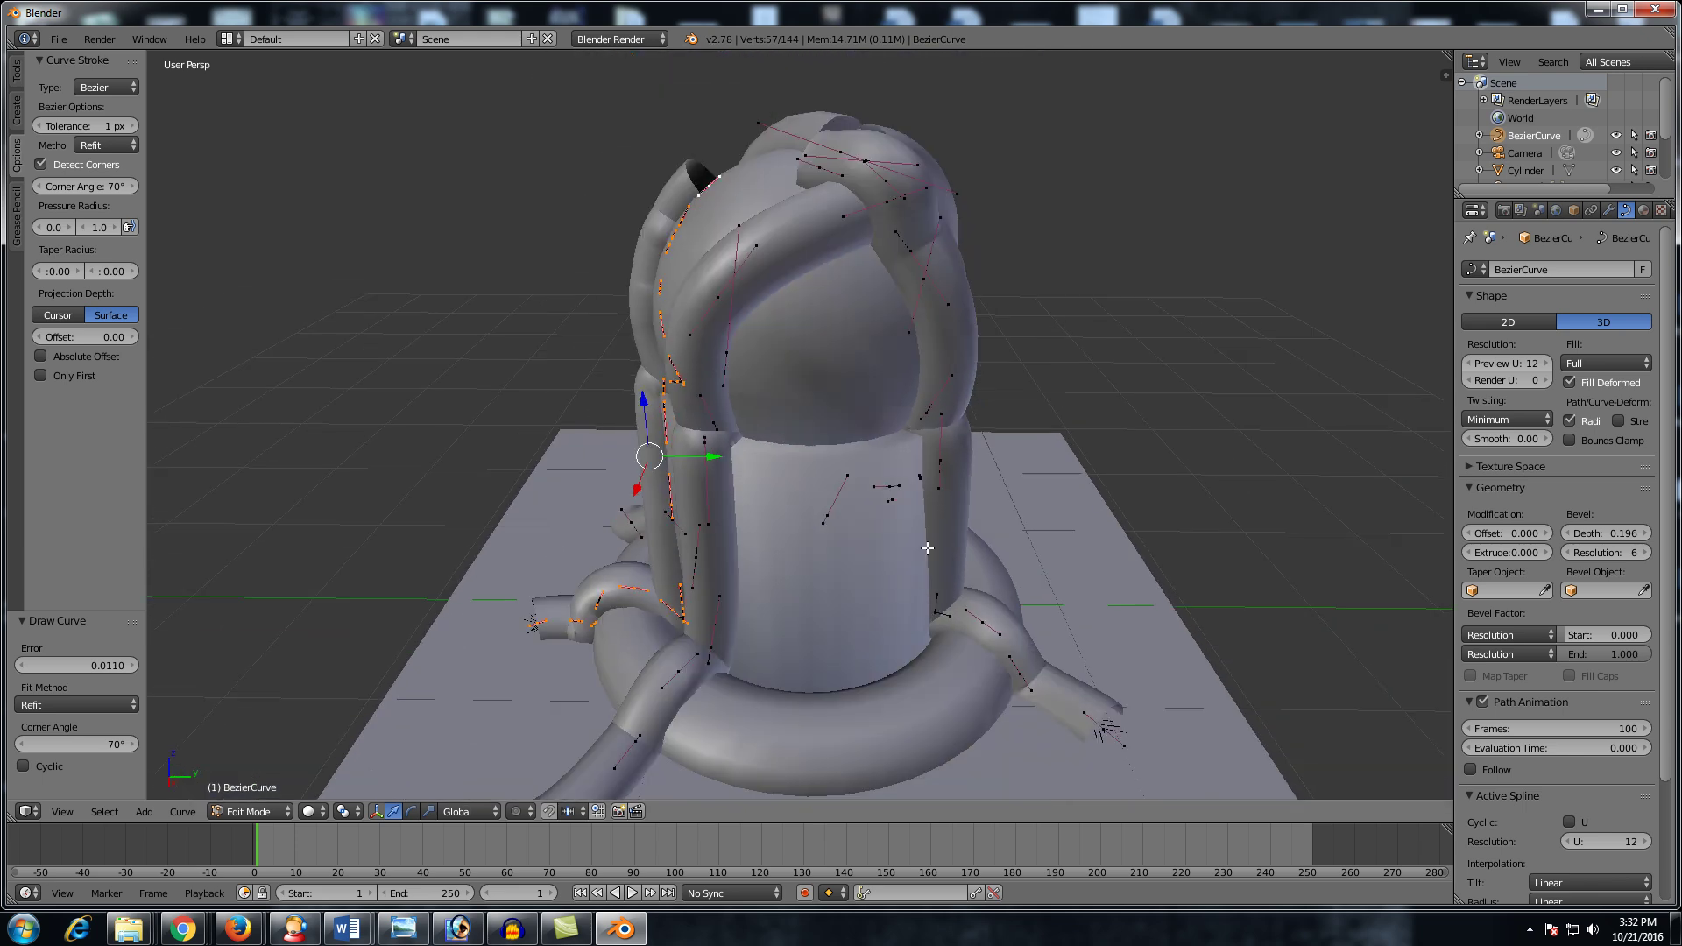
scroll(927, 549, "down", 2)
Step: Raise the stroke tolerance to 18 px and draw a tube up the cylinder's side
left_click_drag(85, 125, 122, 125)
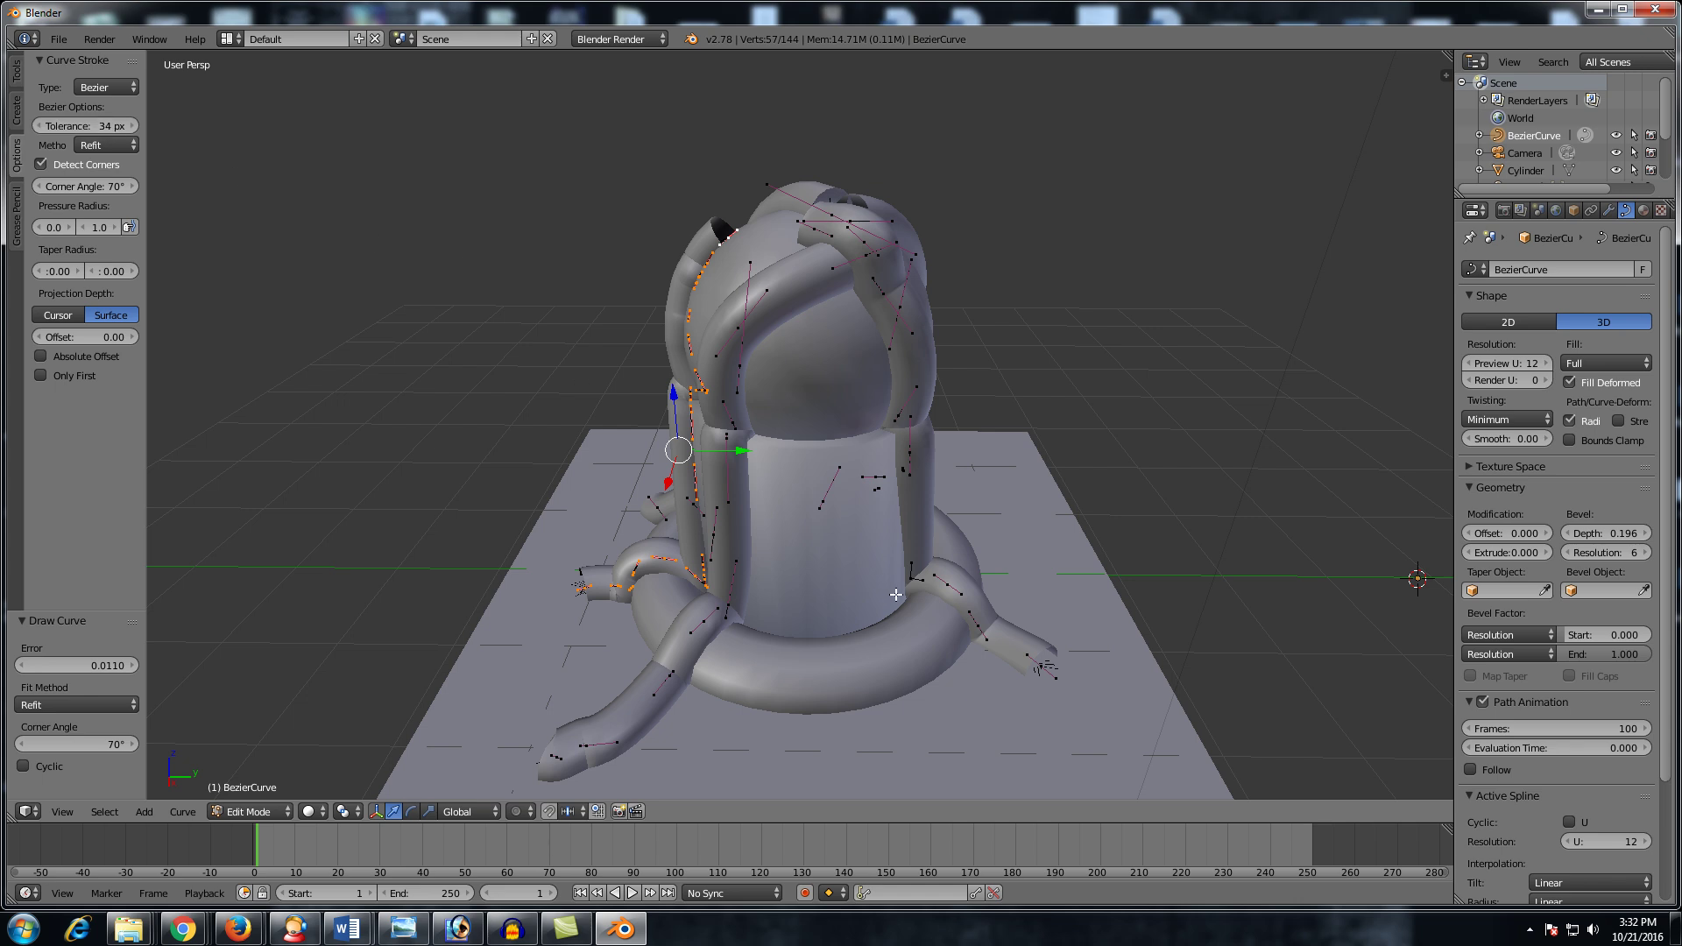
left_click_drag(872, 741, 821, 486)
left_click_drag(813, 390, 813, 387)
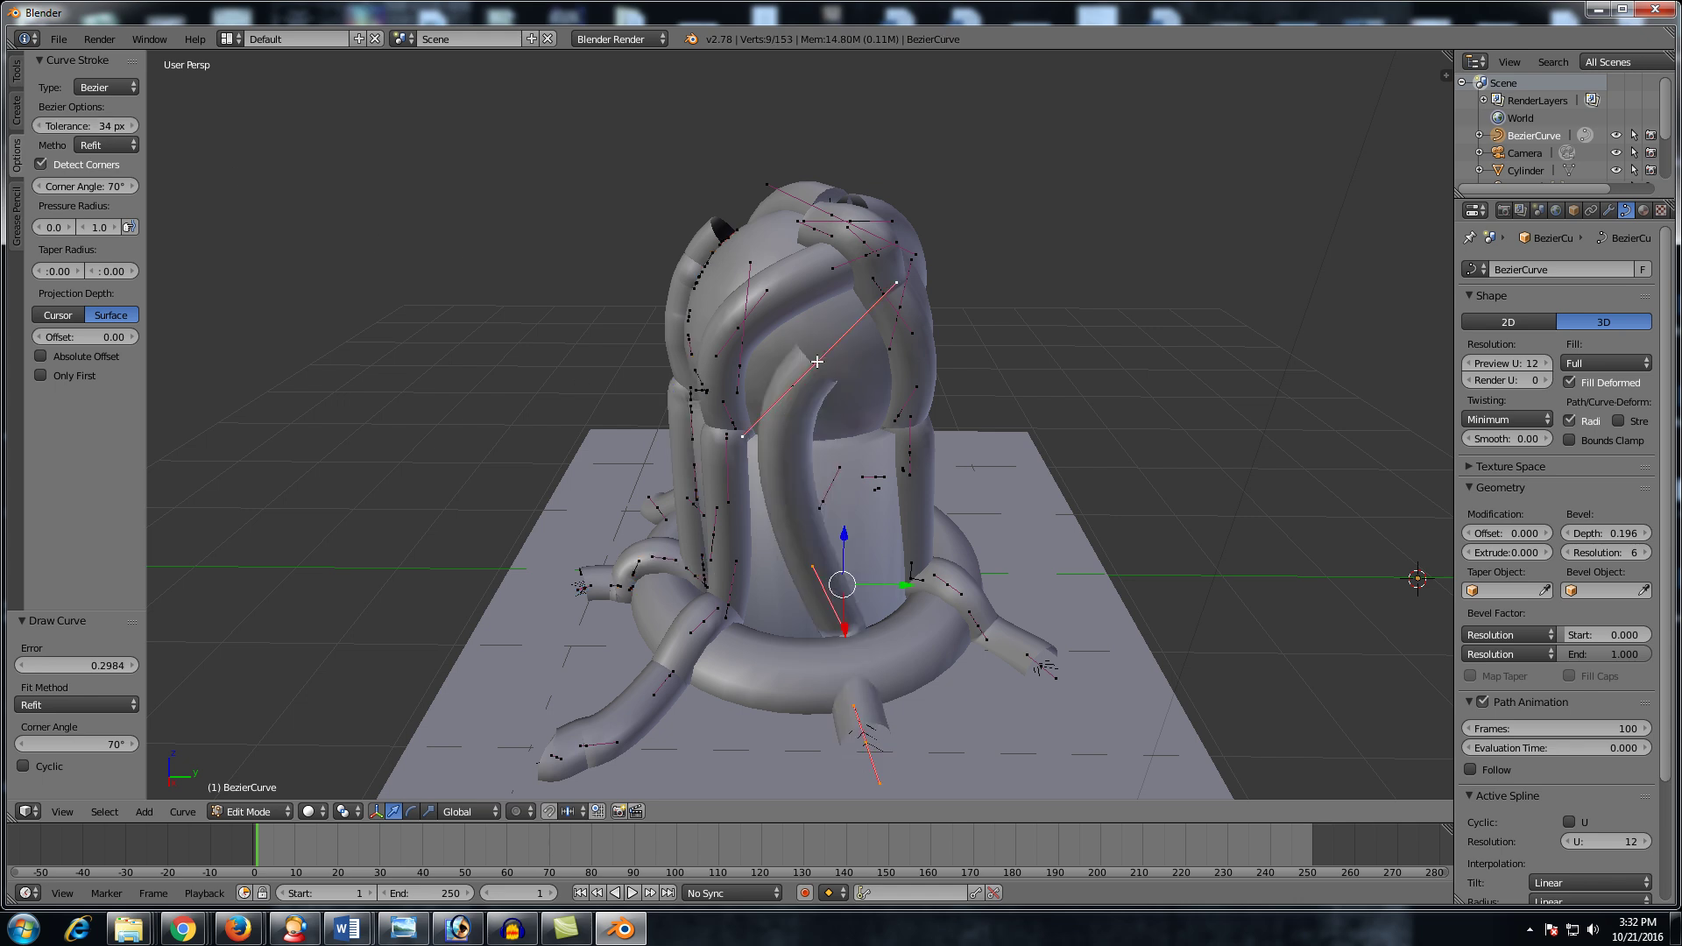
mouse_move(813, 387)
middle_mouse_down()
mouse_move(733, 494)
mouse_move(777, 544)
mouse_move(883, 526)
mouse_move(900, 501)
mouse_move(767, 487)
middle_mouse_up()
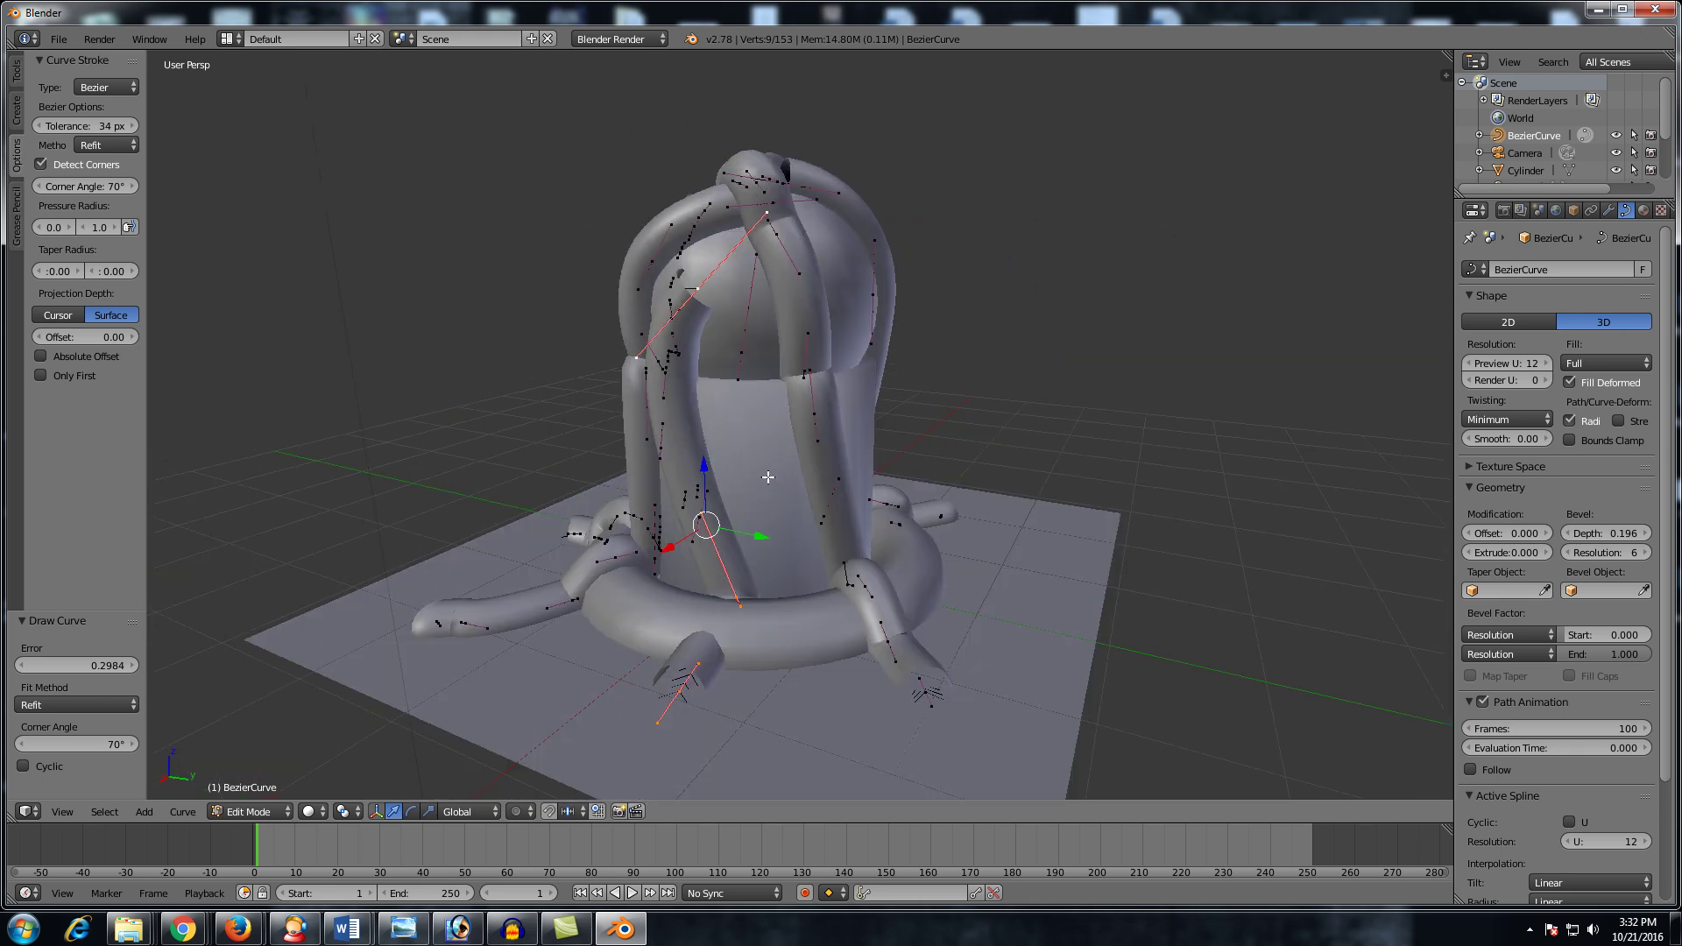
scroll(757, 416, "up", 2)
middle_click_drag(529, 447, 823, 473)
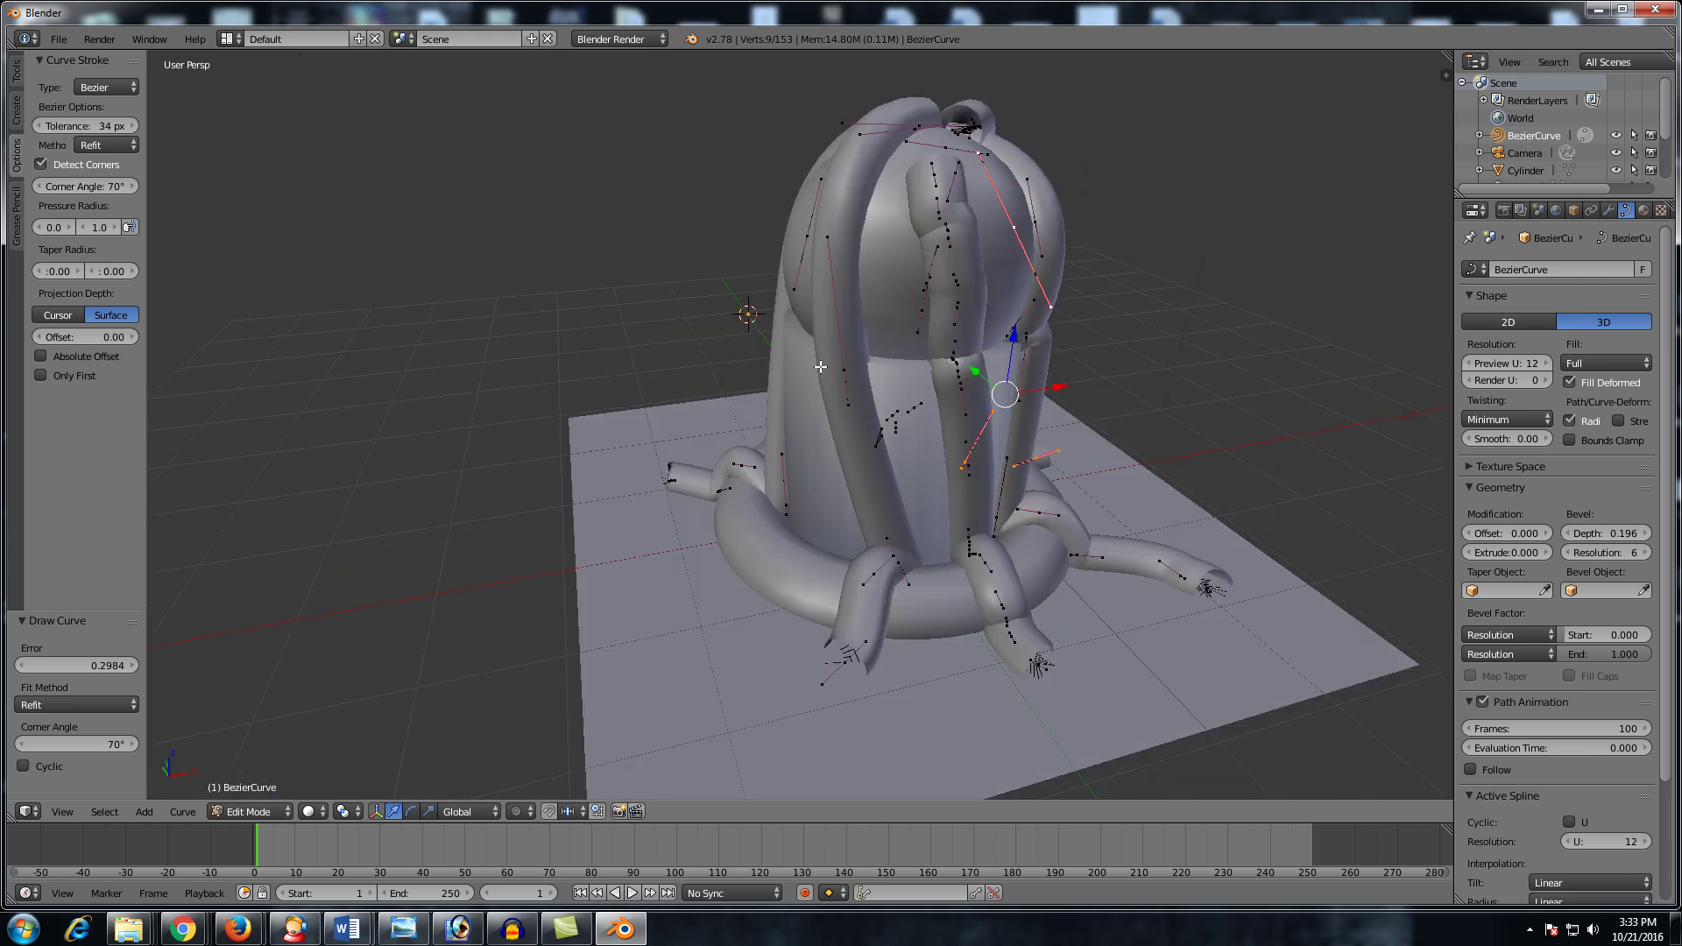
middle_click_drag(901, 379, 1003, 539)
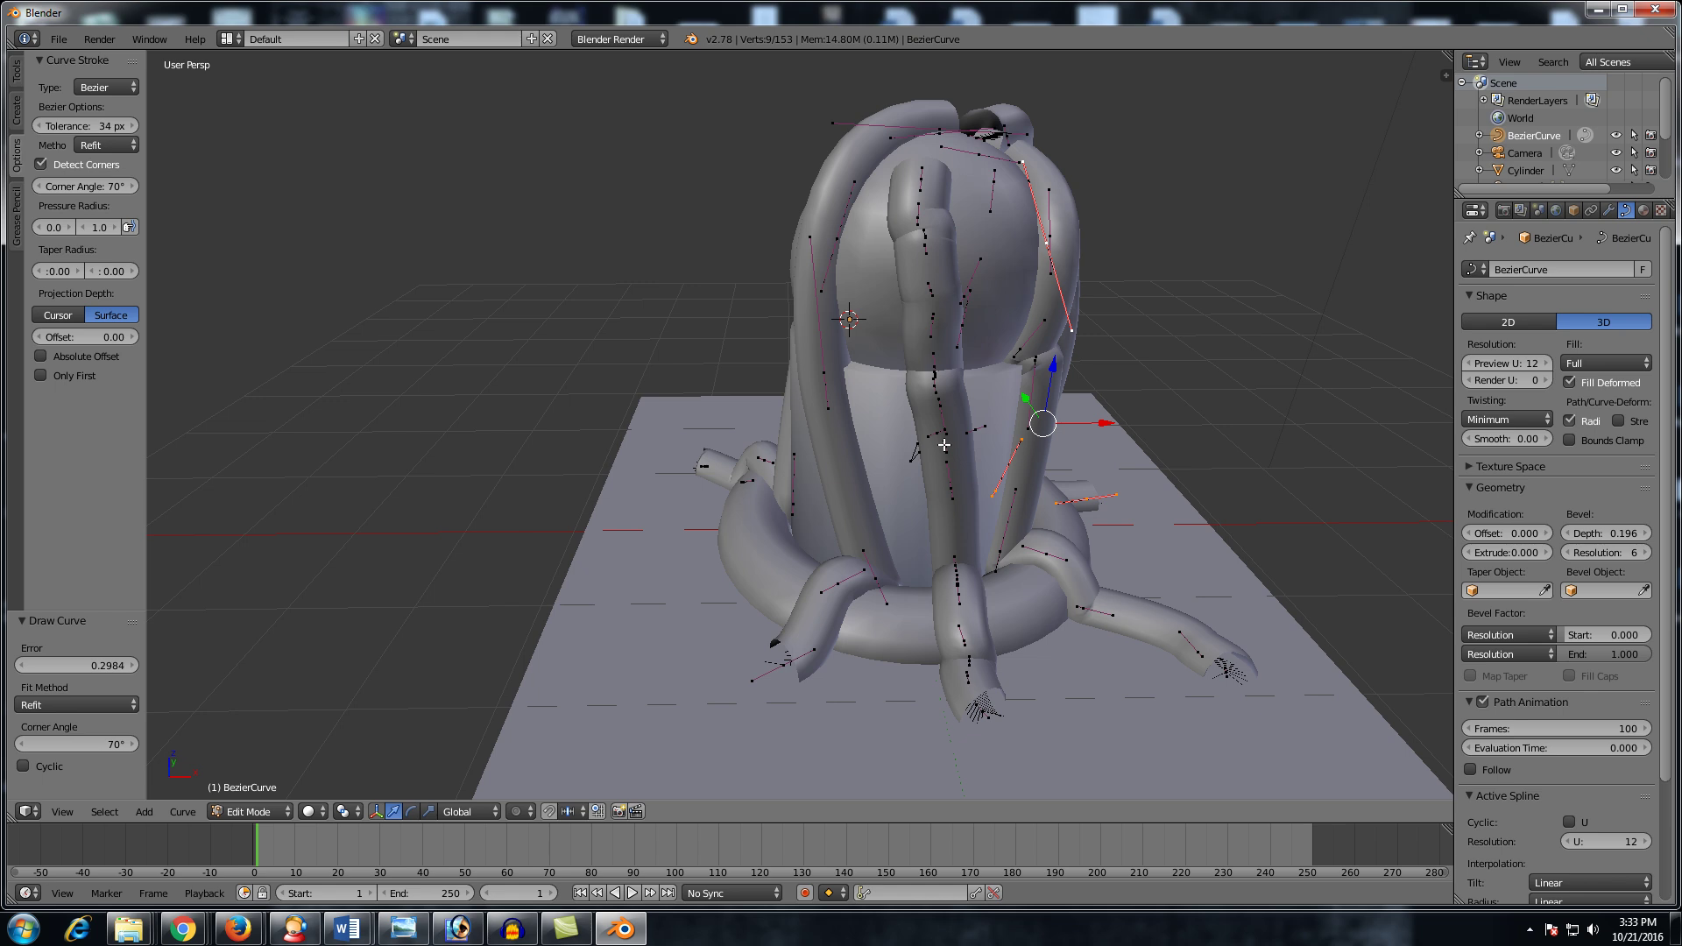
middle_click_drag(923, 381, 1075, 389)
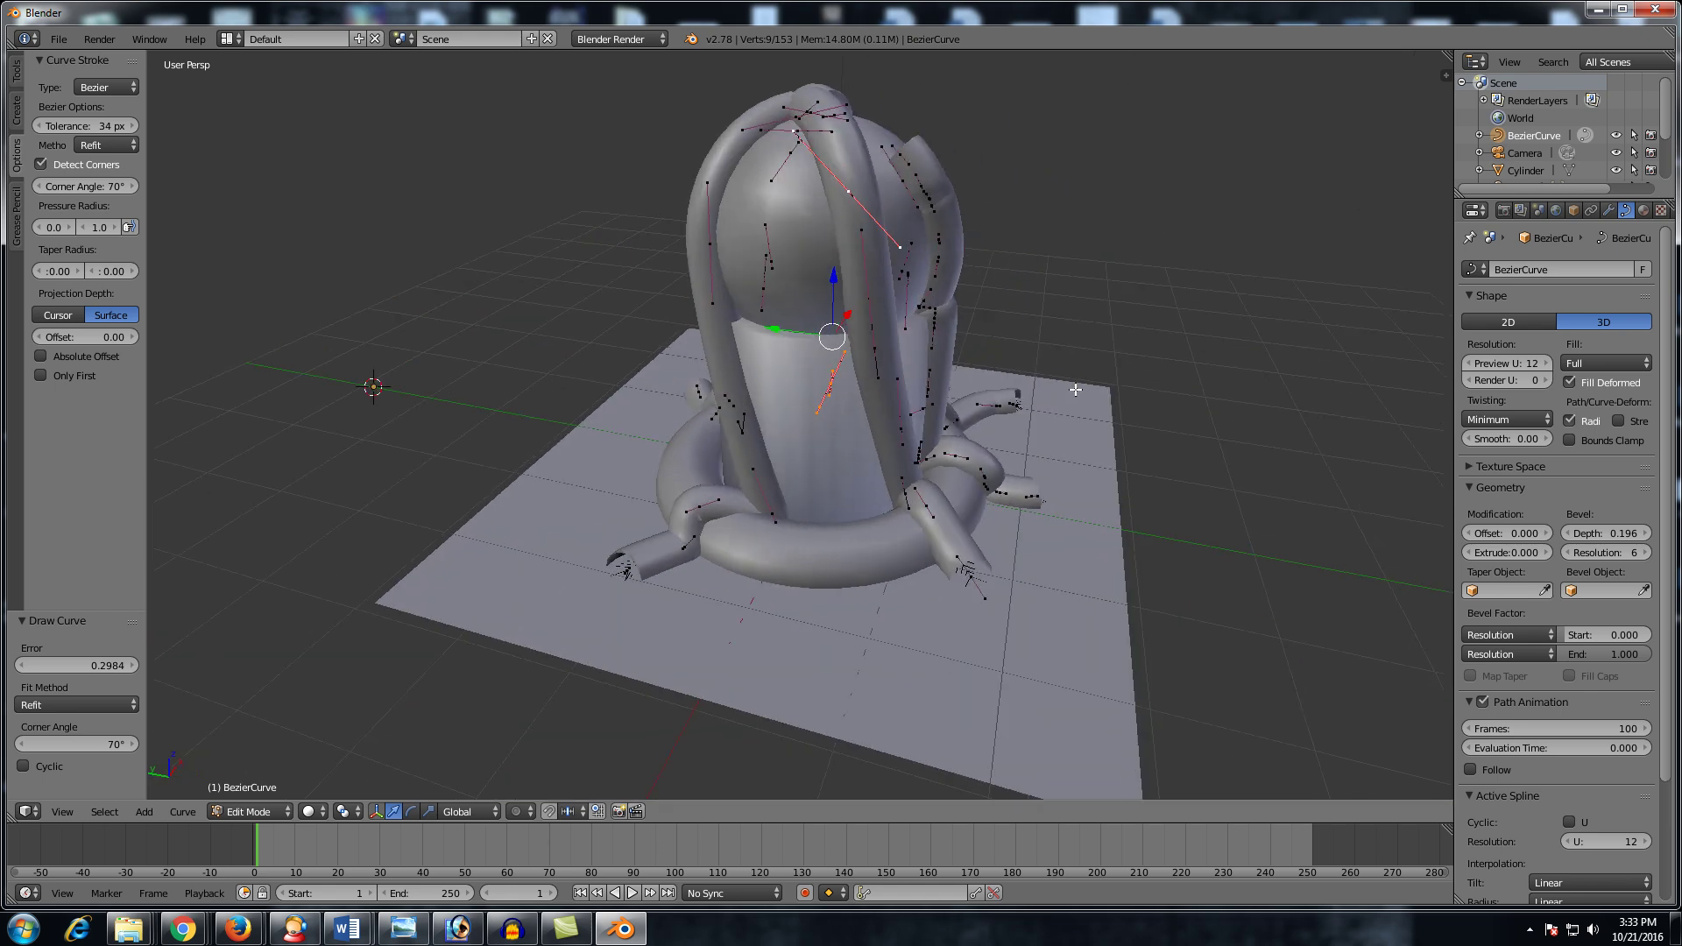
Step: Set the curve stroke Tolerance to 2 px and raise Pressure Radius max to 0.5
left_click(104, 126)
type("2")
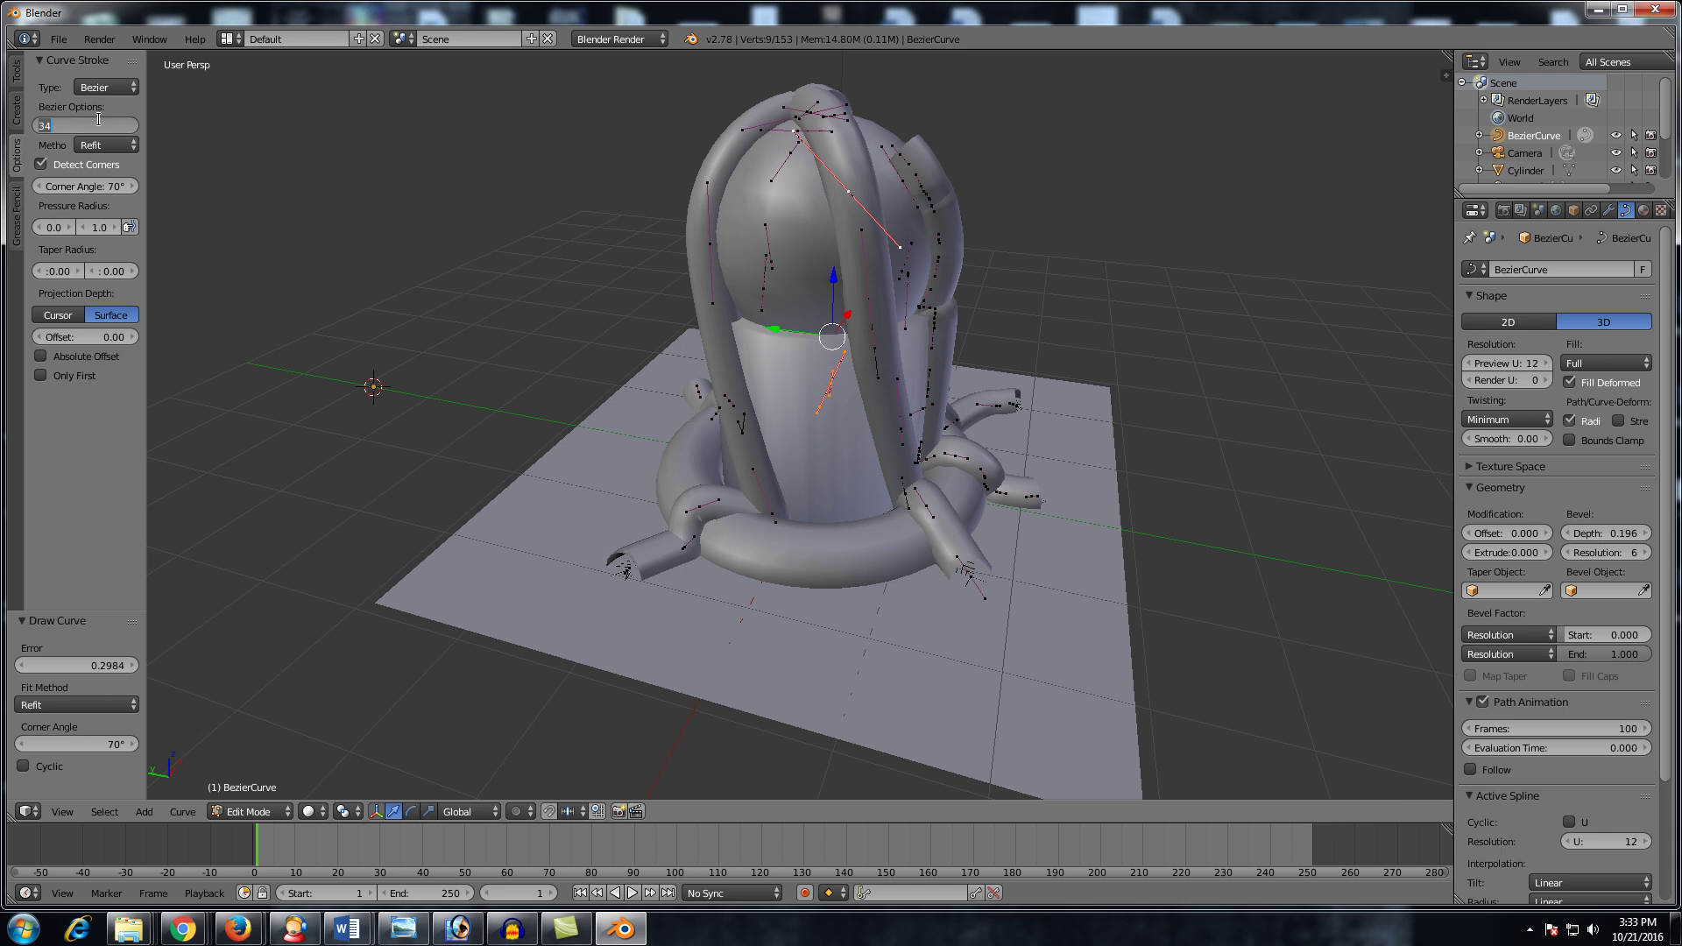
key("Return")
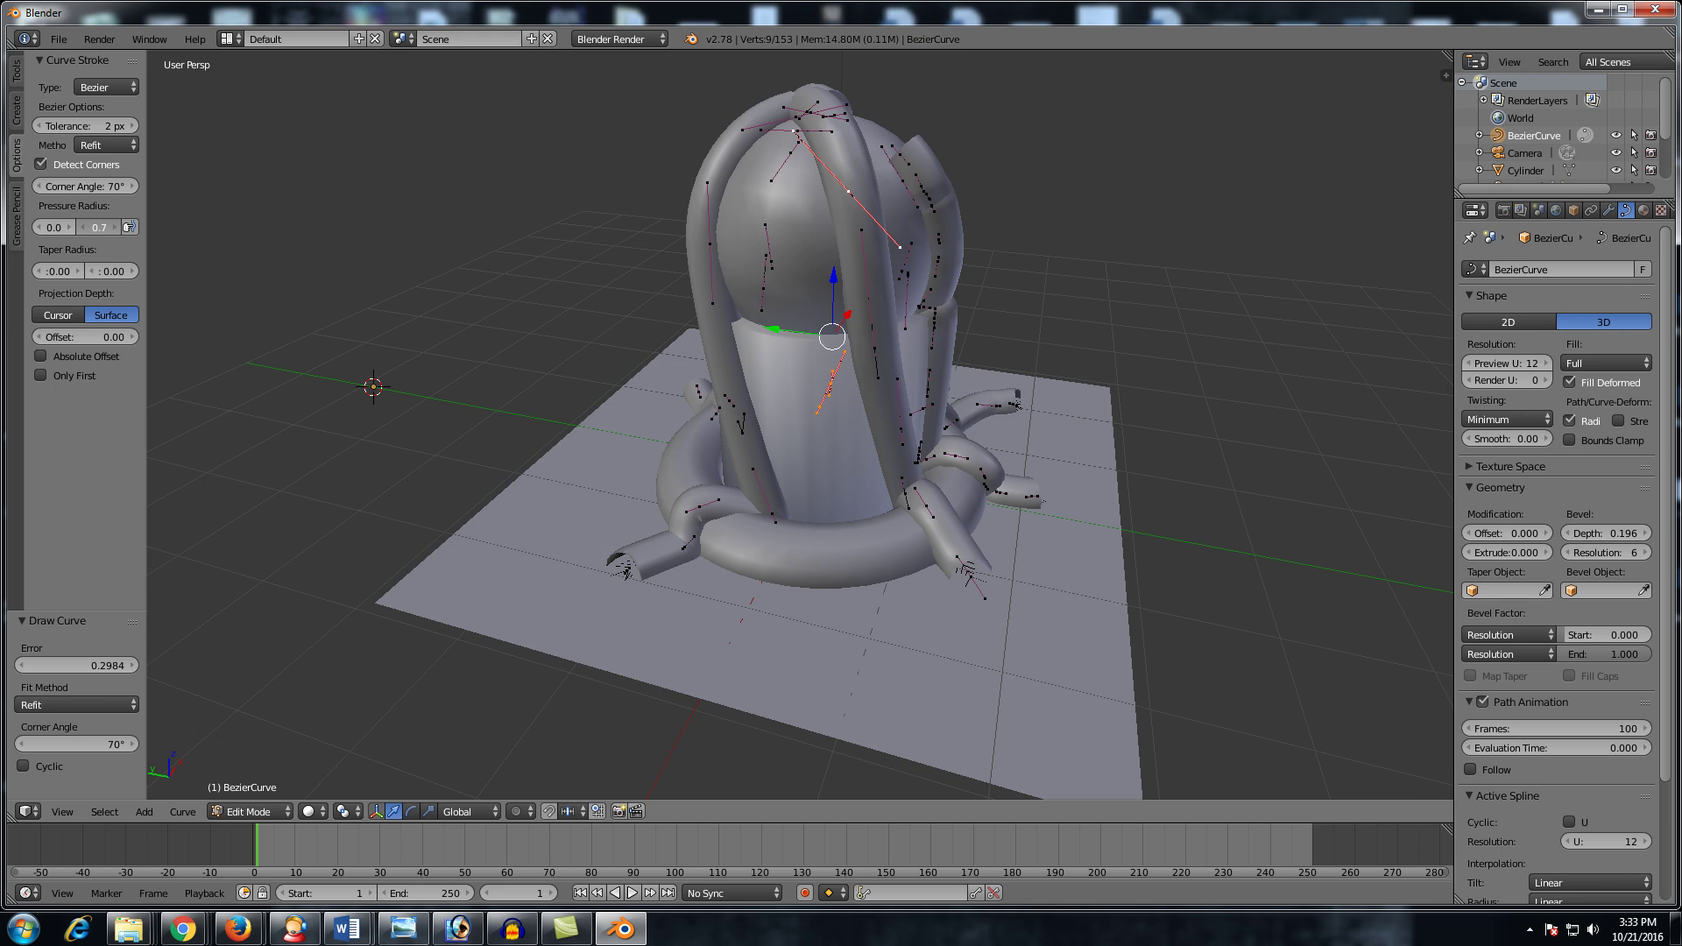
left_click(118, 227)
left_click(117, 227)
Step: Draw two wavy curves across the front of the plane
left_click_drag(718, 637, 1034, 659)
middle_click_drag(928, 544, 852, 504)
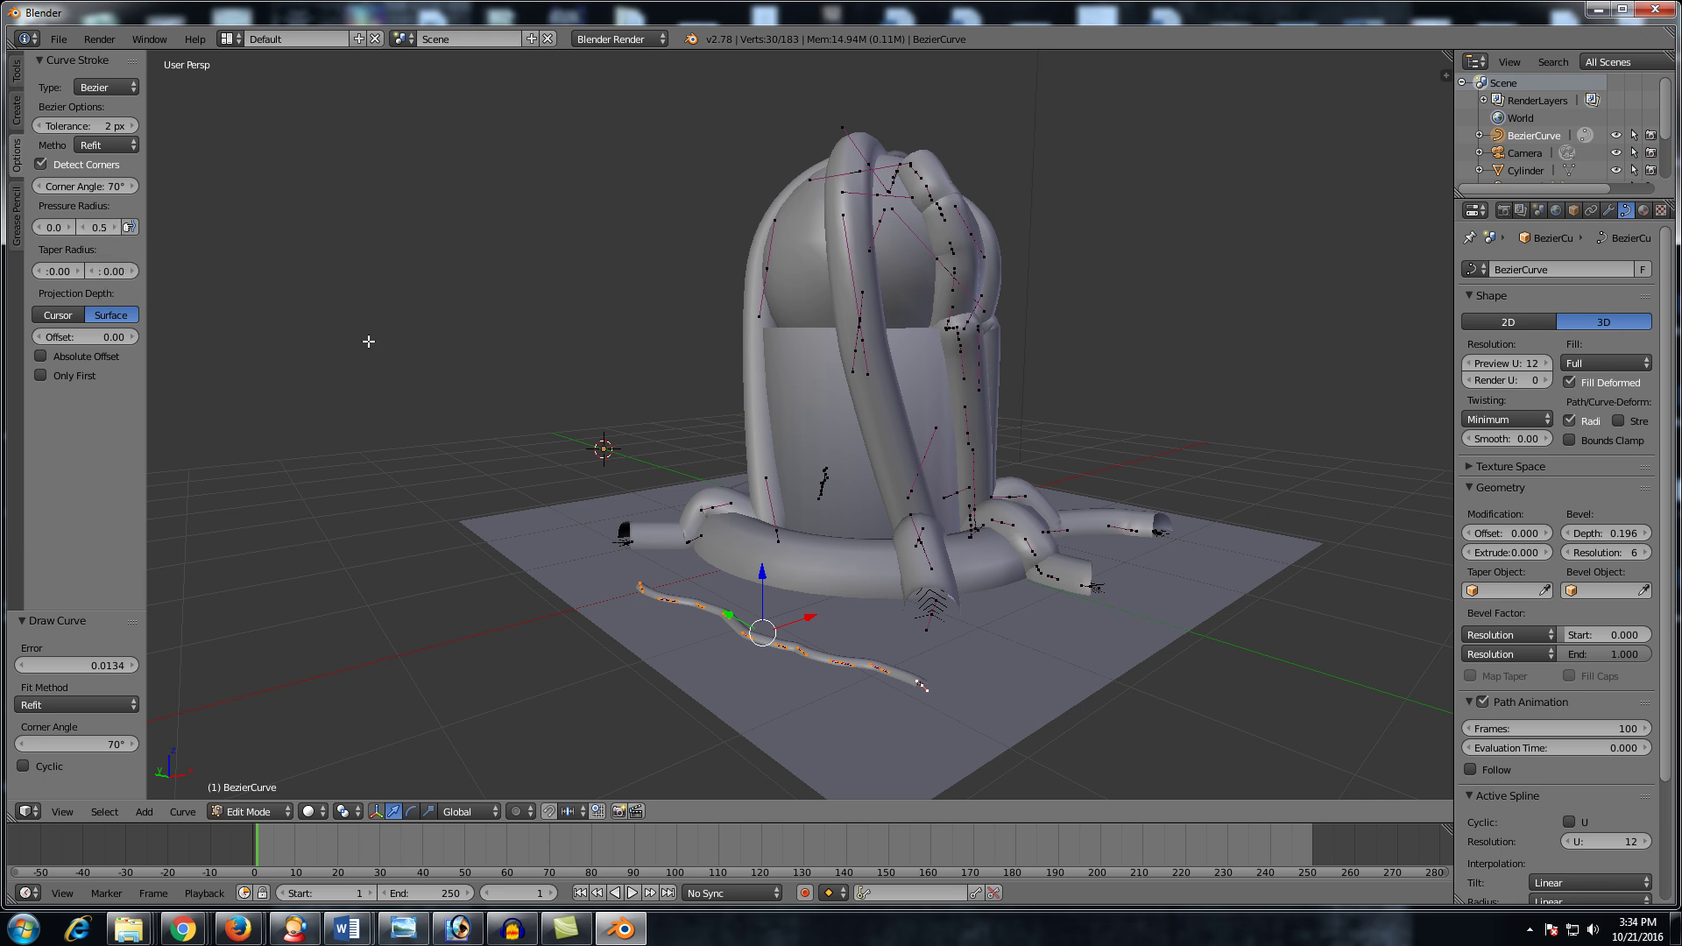
mouse_move(885, 612)
middle_mouse_down()
mouse_move(876, 631)
mouse_move(955, 728)
middle_mouse_up()
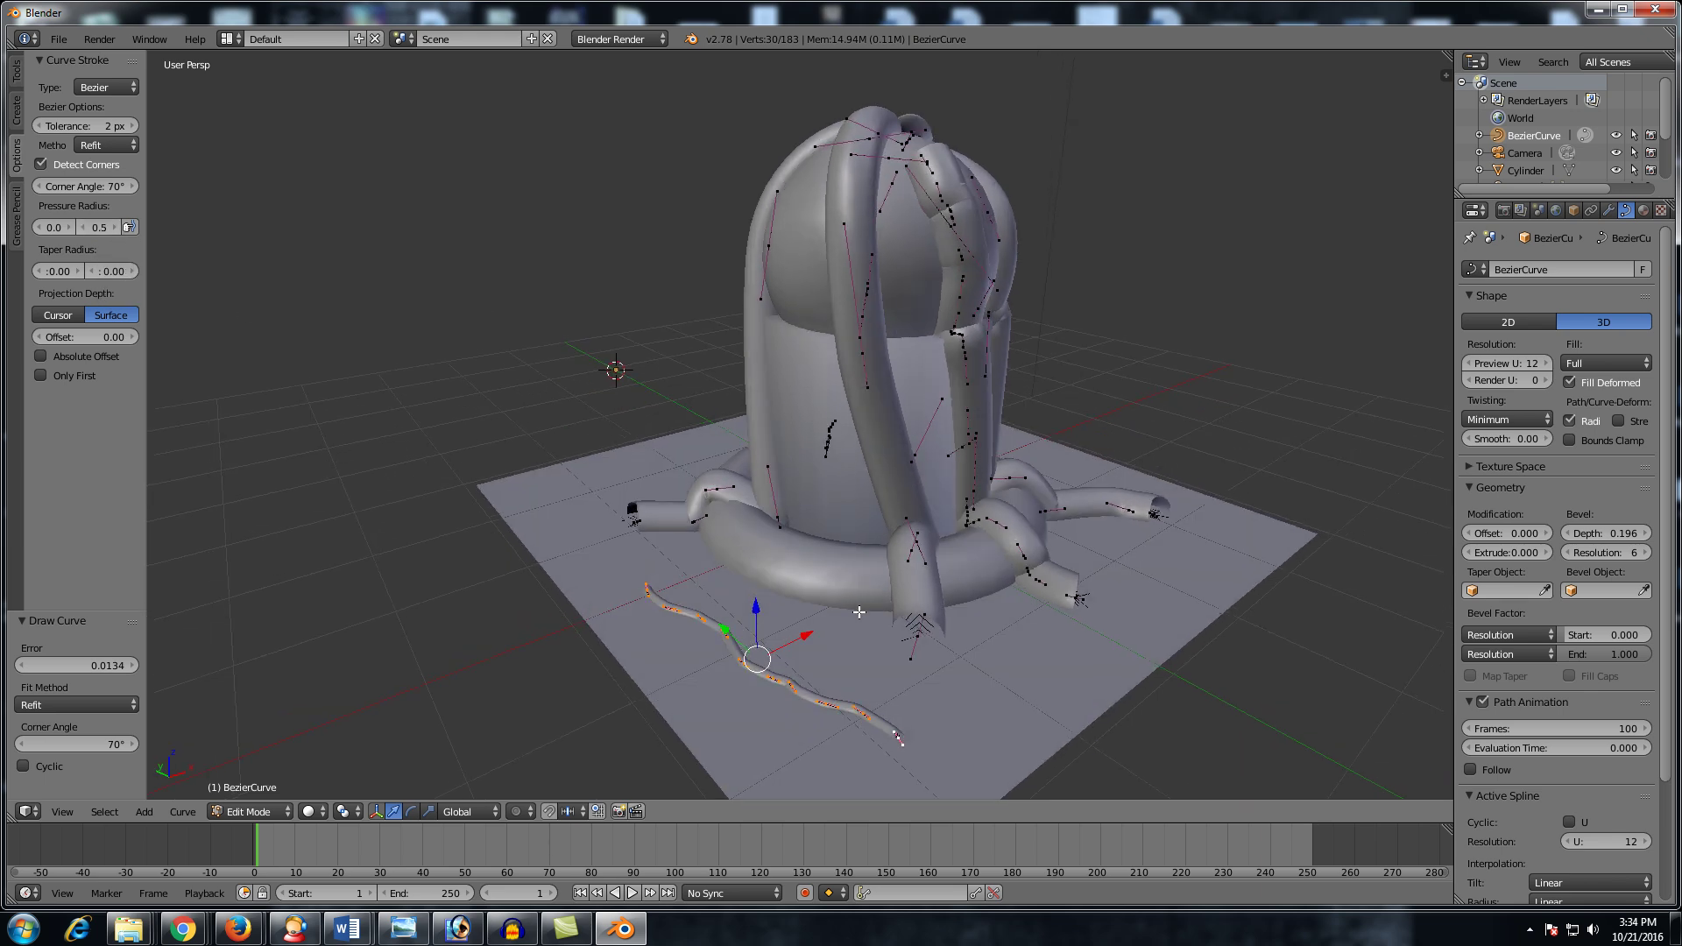
left_click_drag(968, 720, 1208, 547)
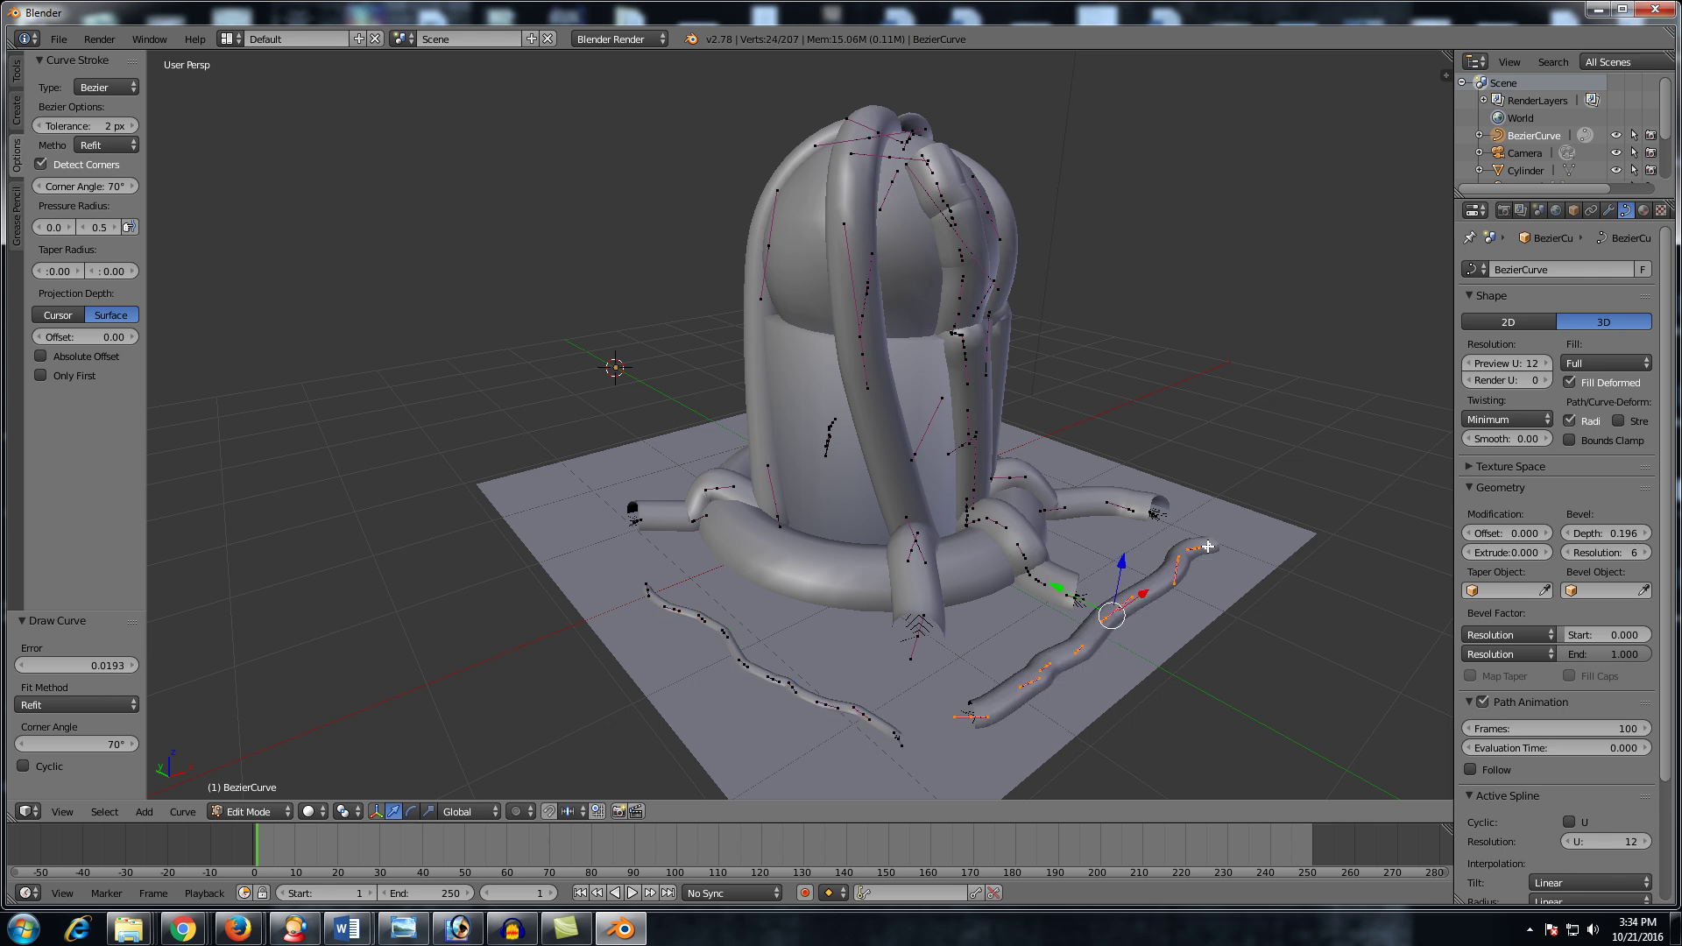
middle_click_drag(789, 554, 716, 550)
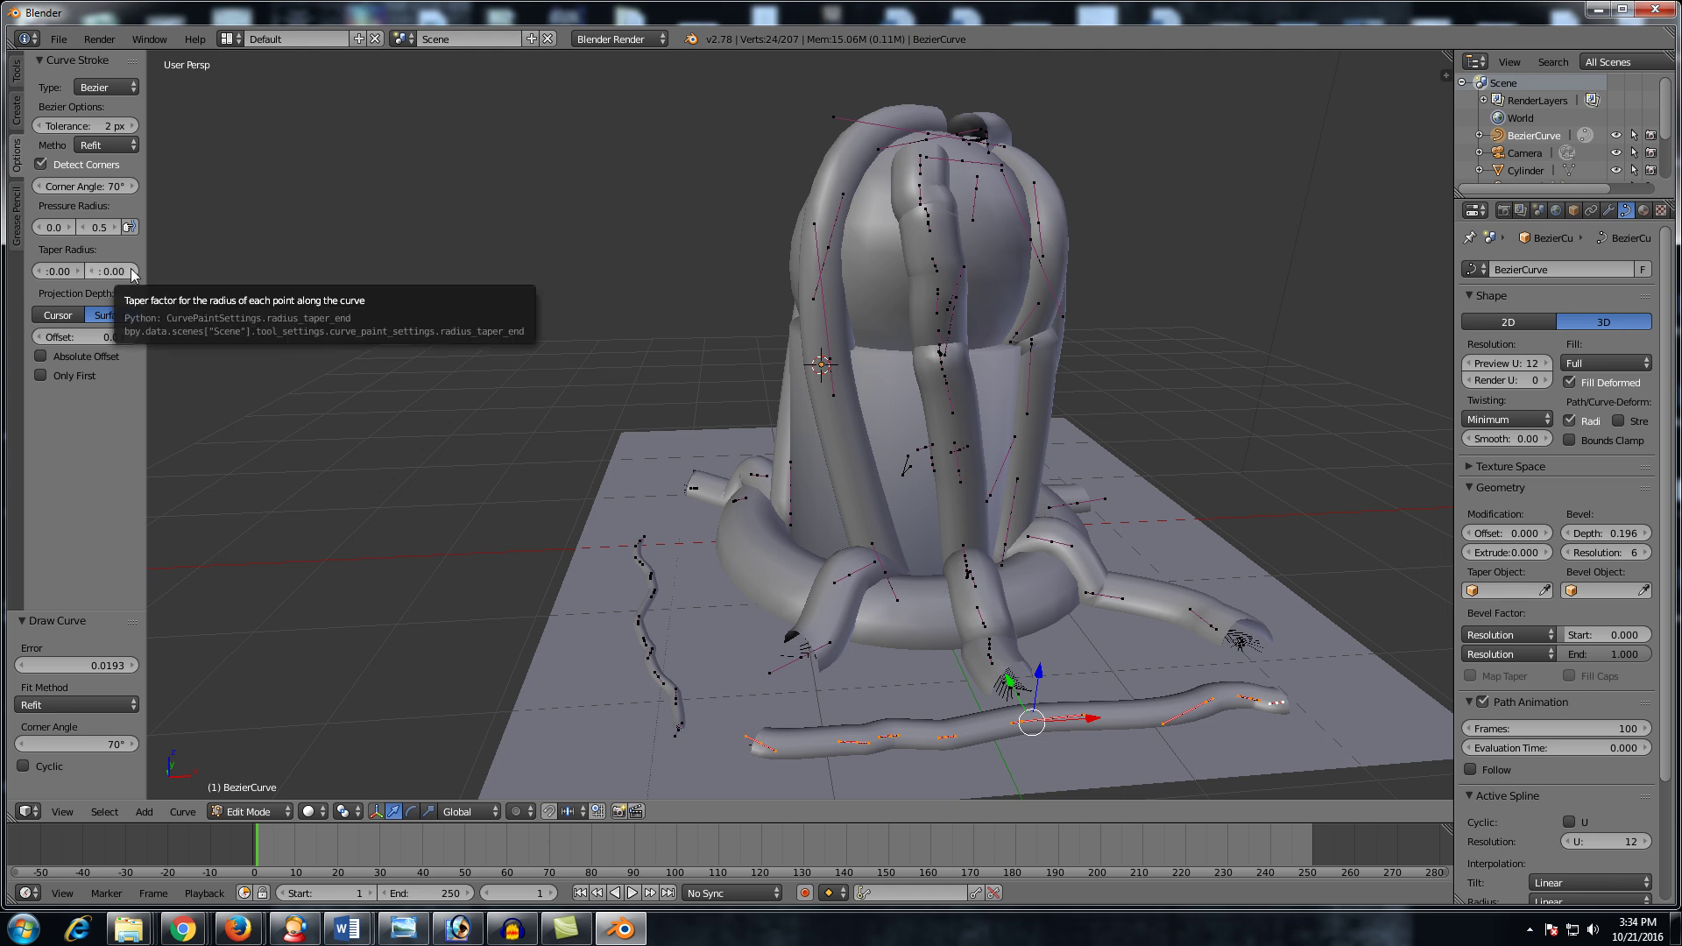
Step: Set Taper Radius end to 1.00 and draw a tapering curve up the plane
left_click_drag(113, 271, 121, 271)
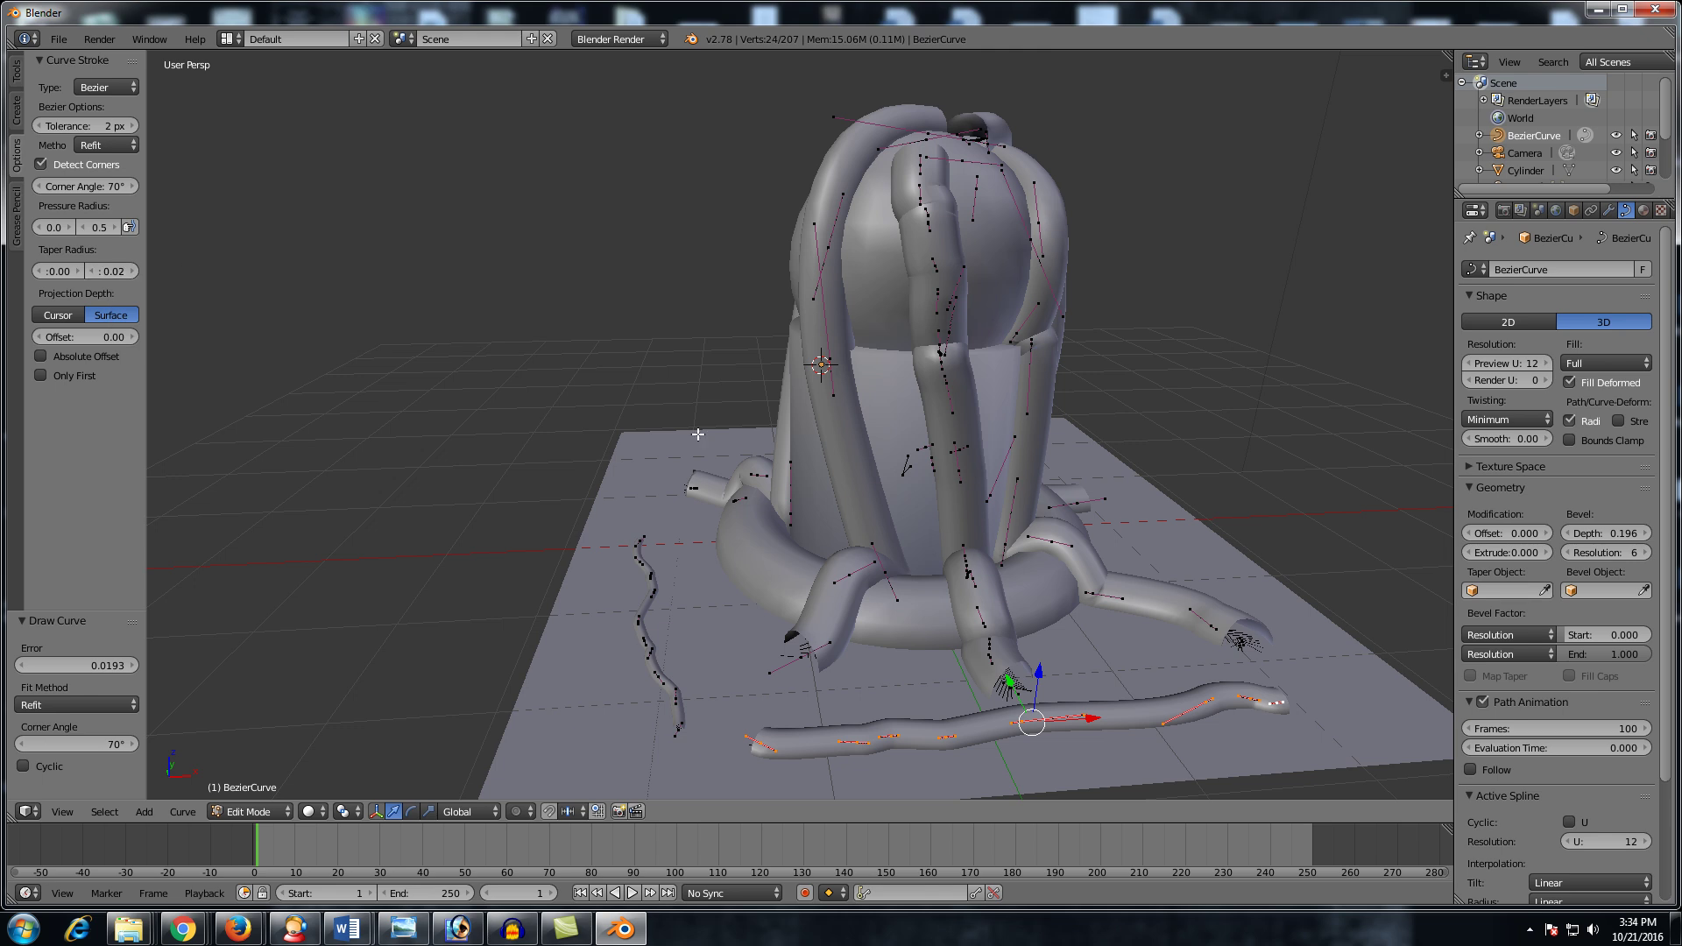
middle_click_drag(699, 434, 694, 589)
left_click_drag(585, 659, 536, 452)
middle_click_drag(536, 452, 859, 447)
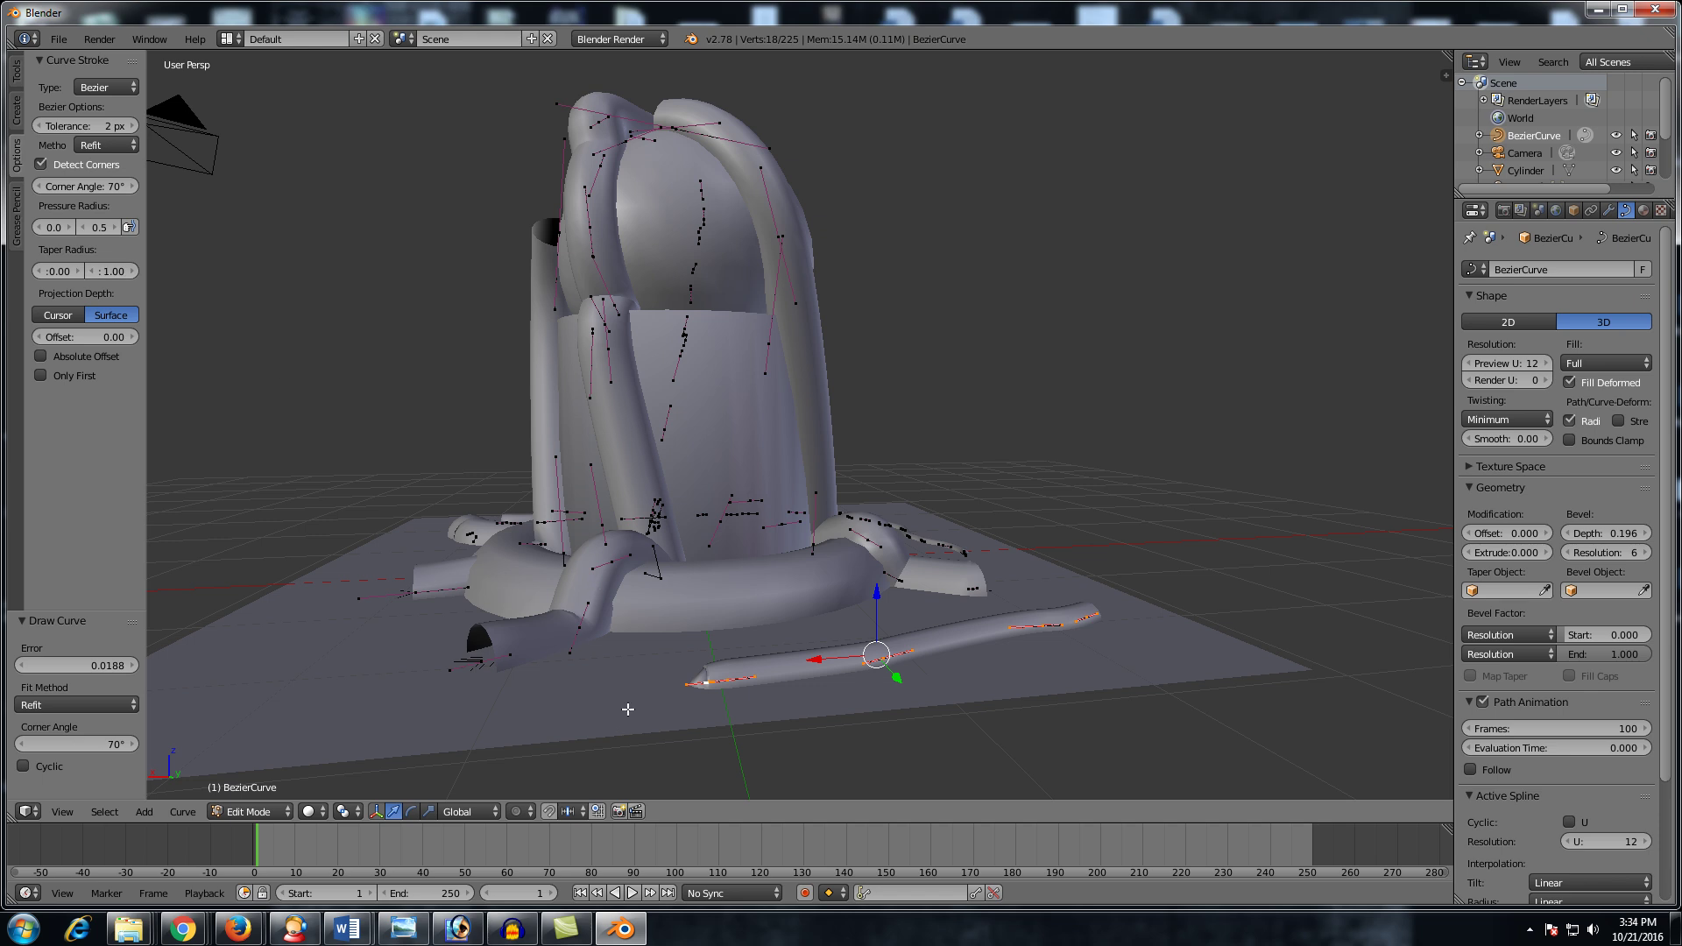
Step: Draw a tapered tube along the plane's front, then undo it
left_click_drag(638, 690, 203, 699)
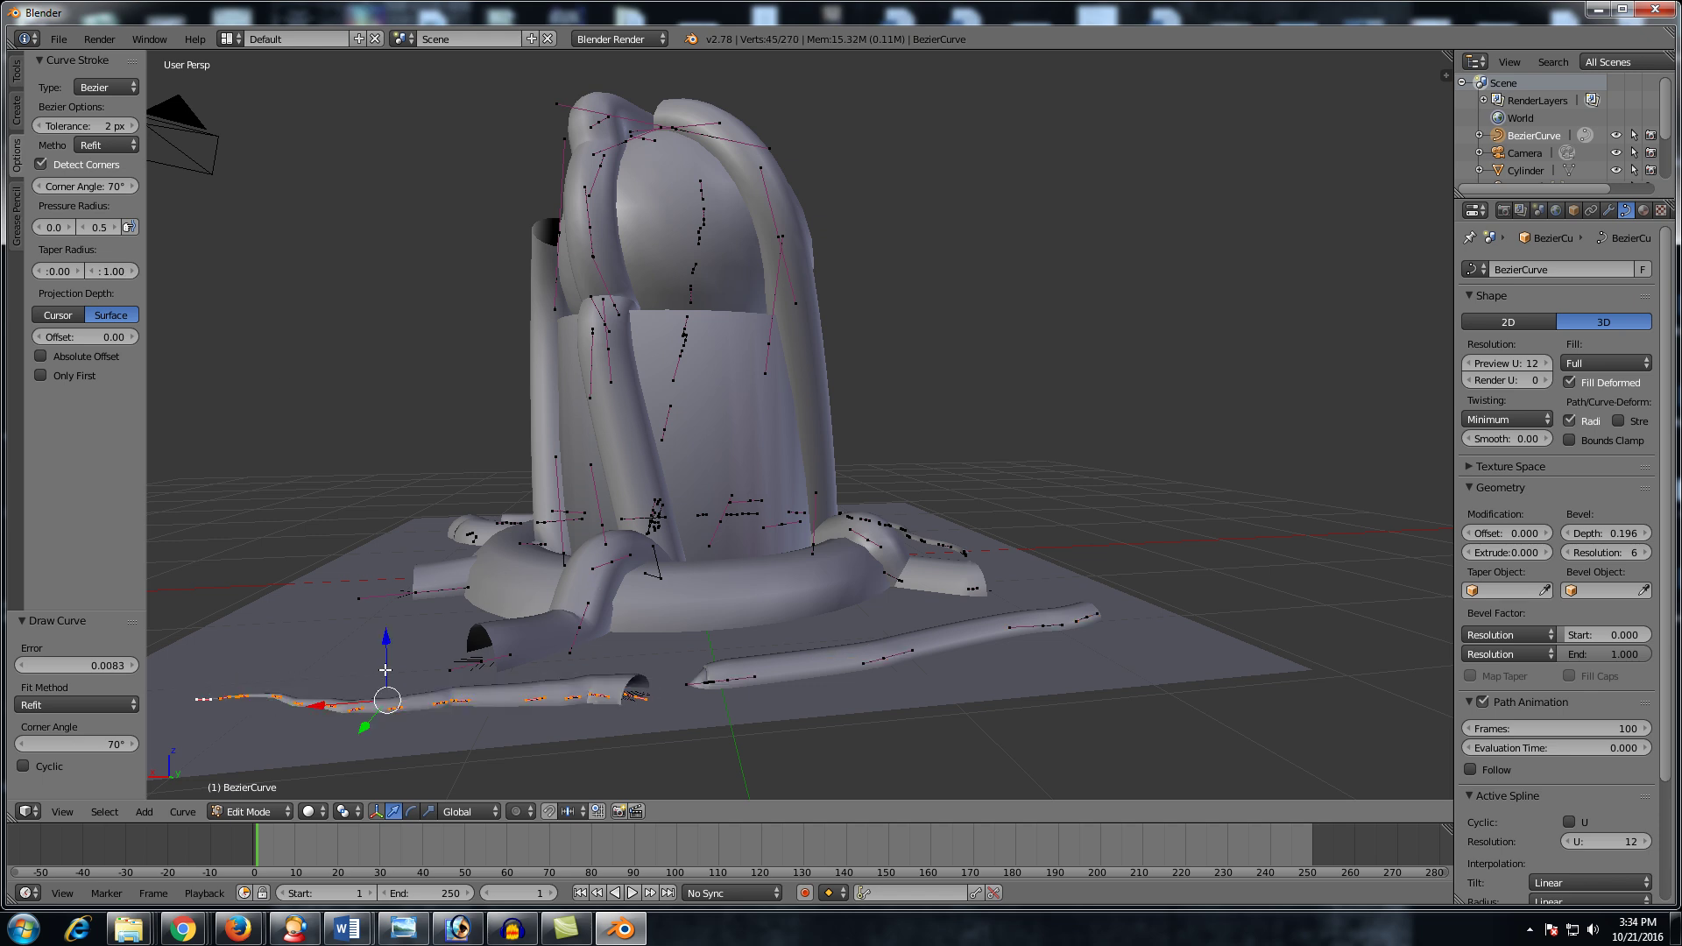
middle_click_drag(386, 670, 683, 644)
scroll(799, 632, "up", 4)
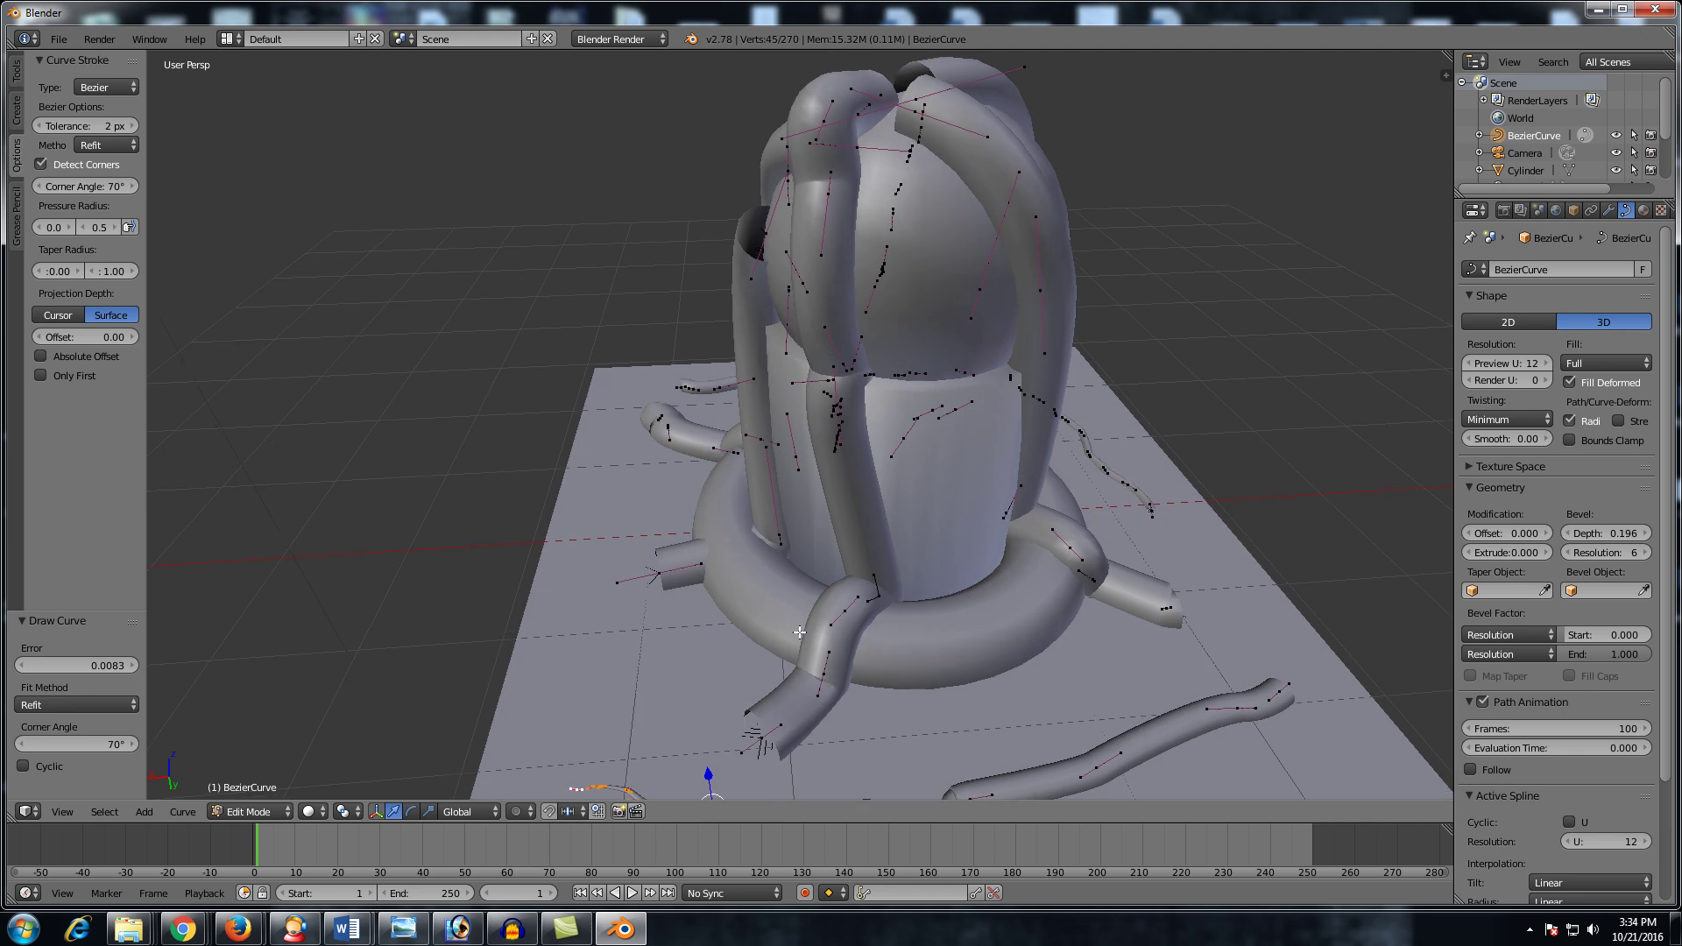
middle_click_drag(799, 631, 823, 517)
scroll(824, 517, "up", 2)
key("ctrl+z")
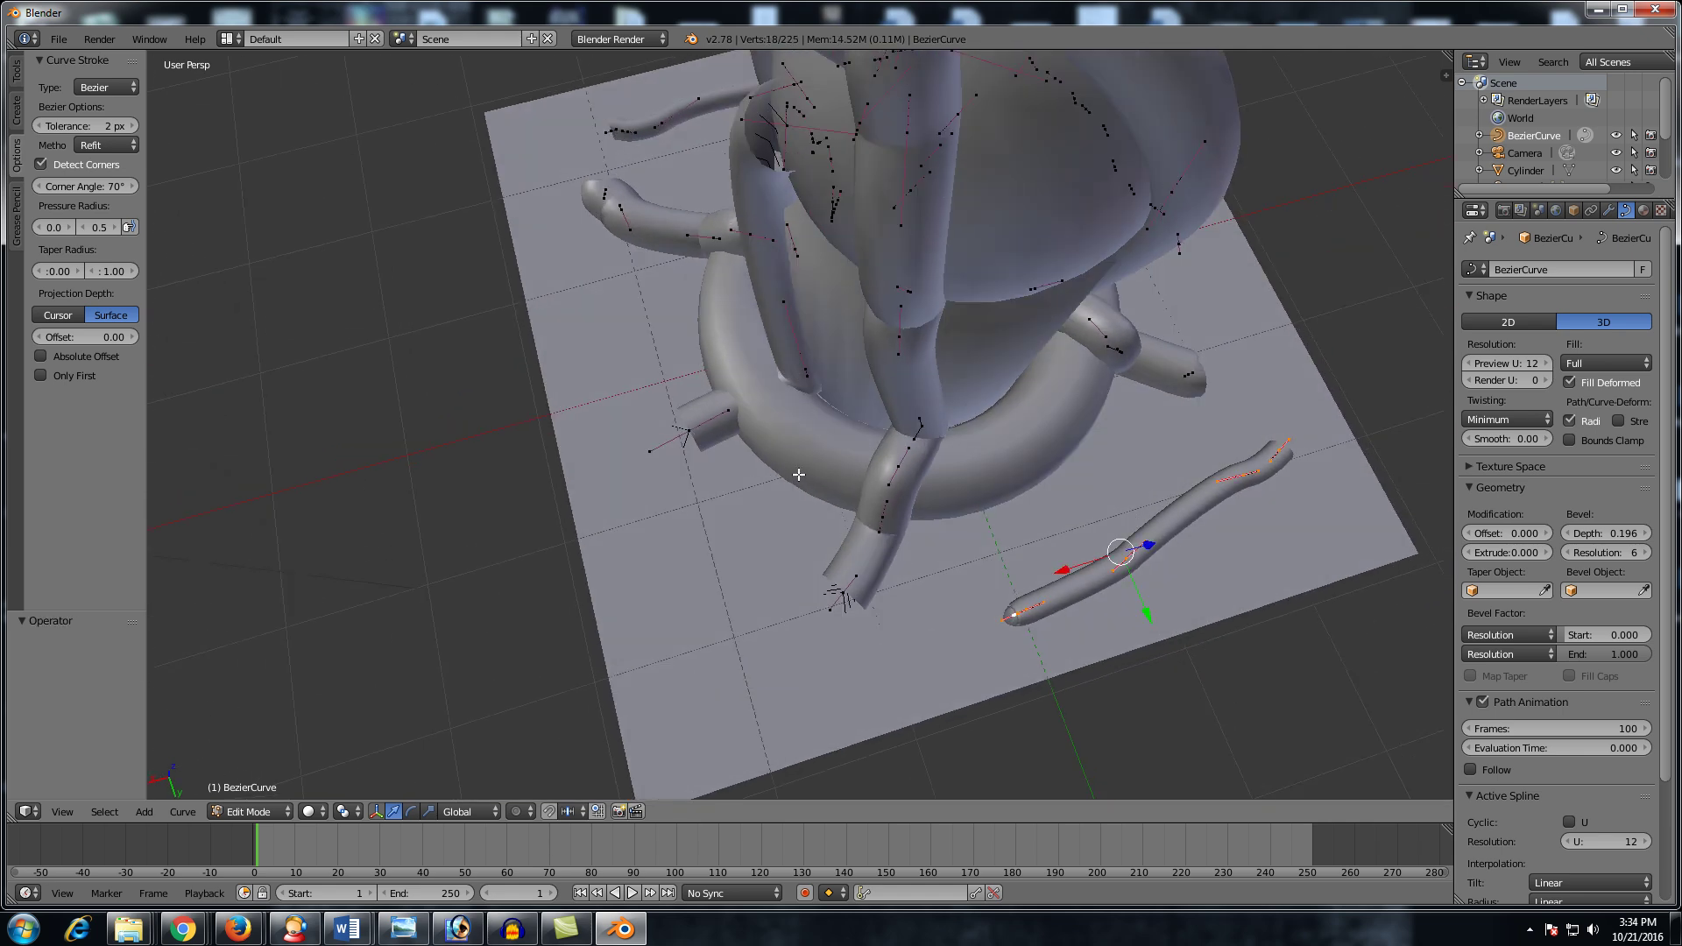
Step: Draw several tentacles running down-left from the base and a short one down from the ring
mouse_move(799, 474)
left_mouse_down()
mouse_move(689, 575)
mouse_move(649, 664)
left_mouse_up()
mouse_move(799, 525)
middle_mouse_down()
mouse_move(777, 483)
mouse_move(791, 487)
middle_mouse_up()
mouse_move(673, 460)
left_mouse_down()
mouse_move(620, 548)
mouse_move(541, 601)
left_mouse_up()
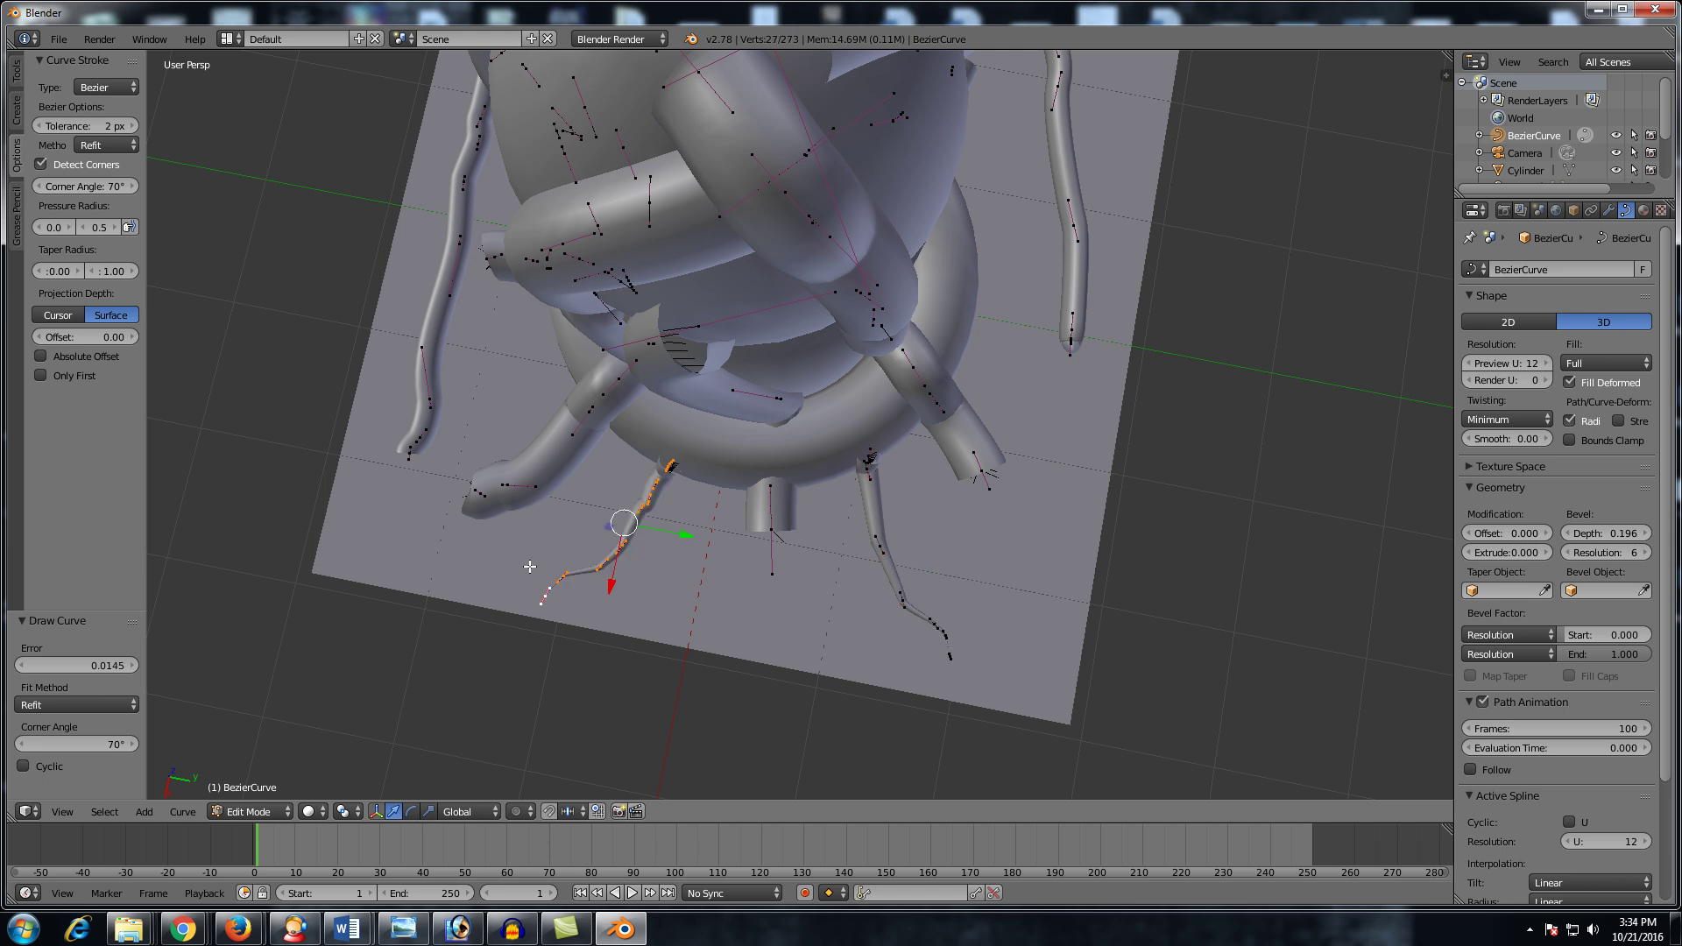
middle_click_drag(529, 567, 793, 517)
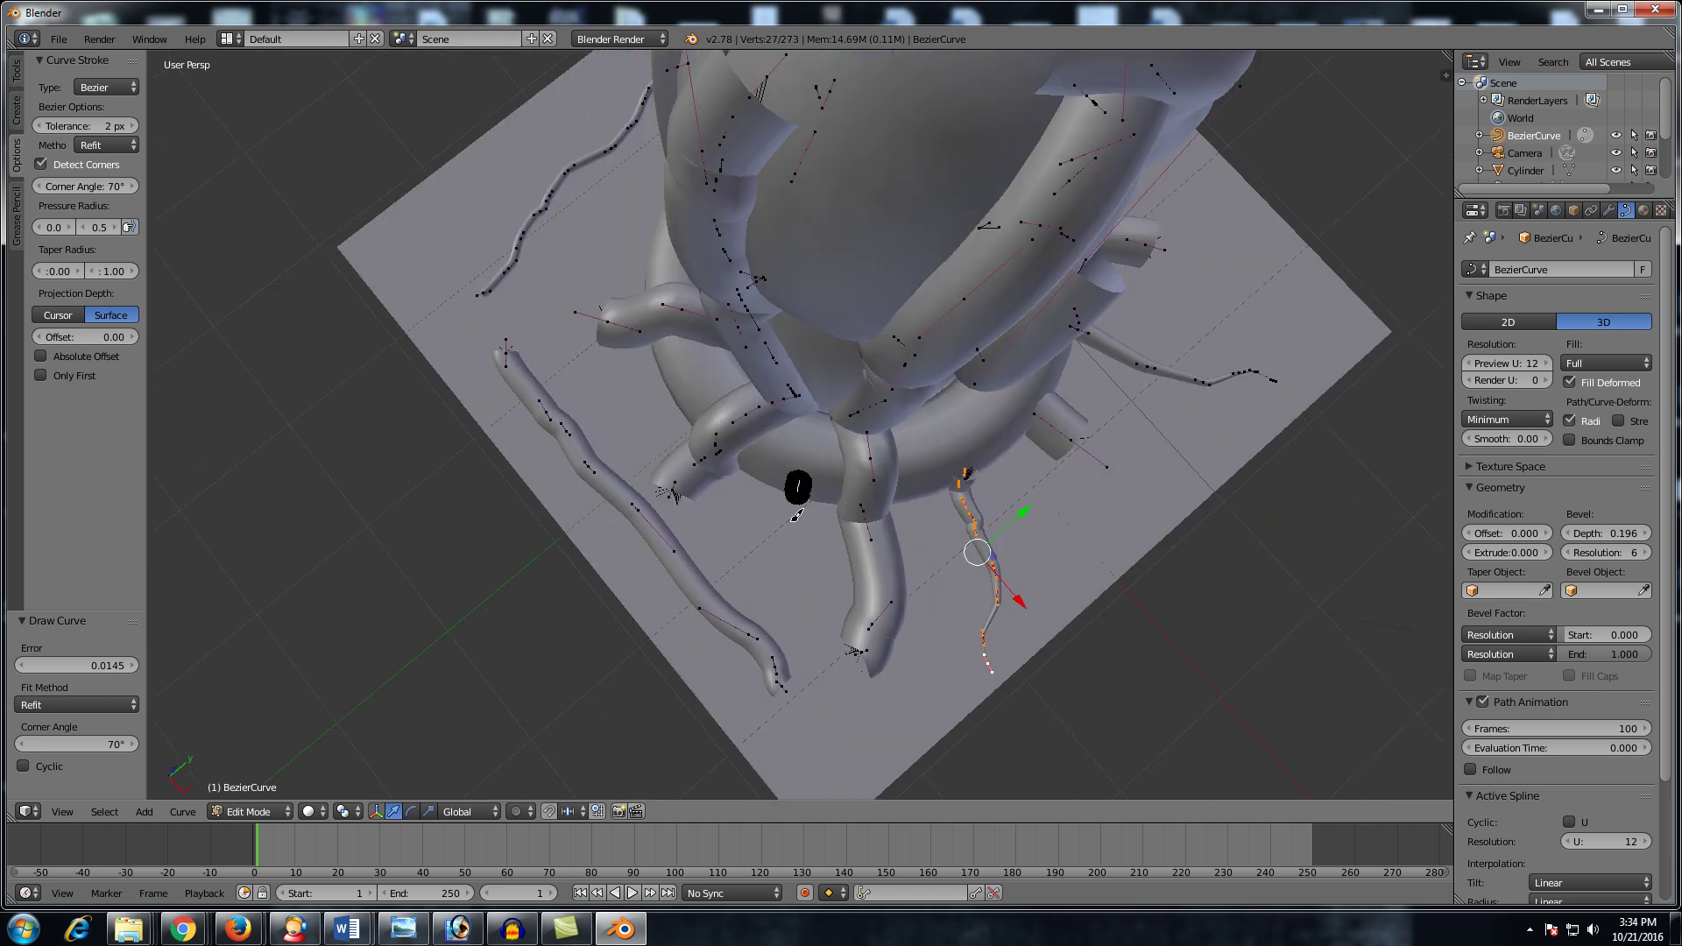
left_click_drag(796, 516, 741, 618)
middle_click_drag(740, 618, 892, 482)
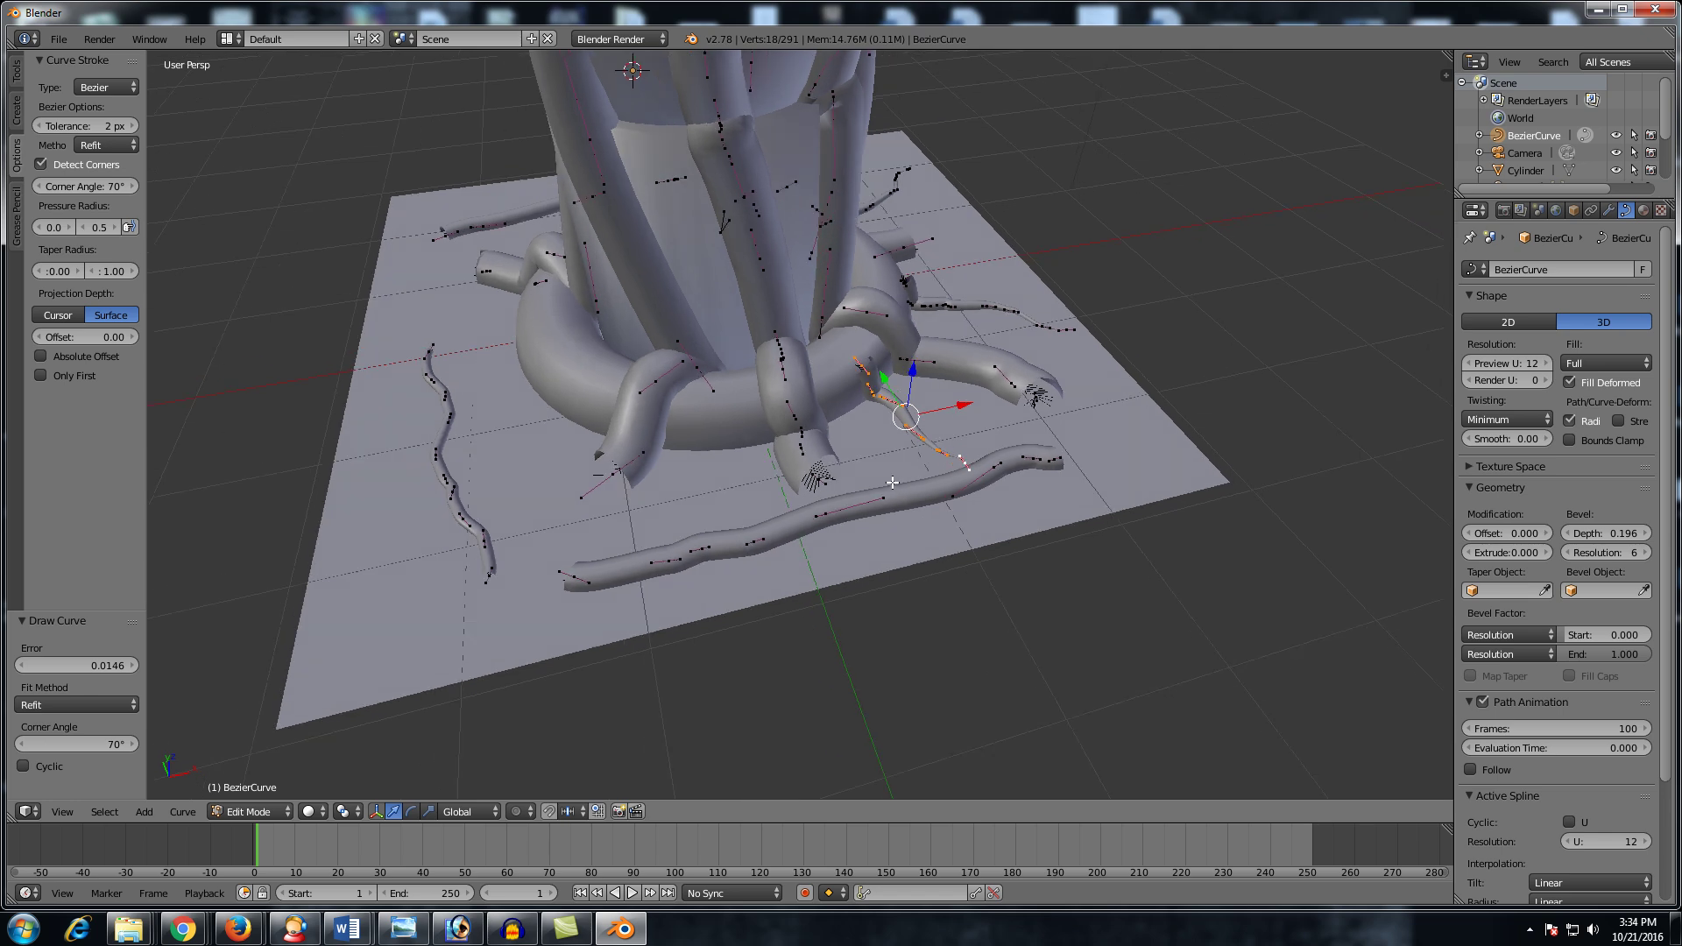
left_click_drag(728, 424, 705, 535)
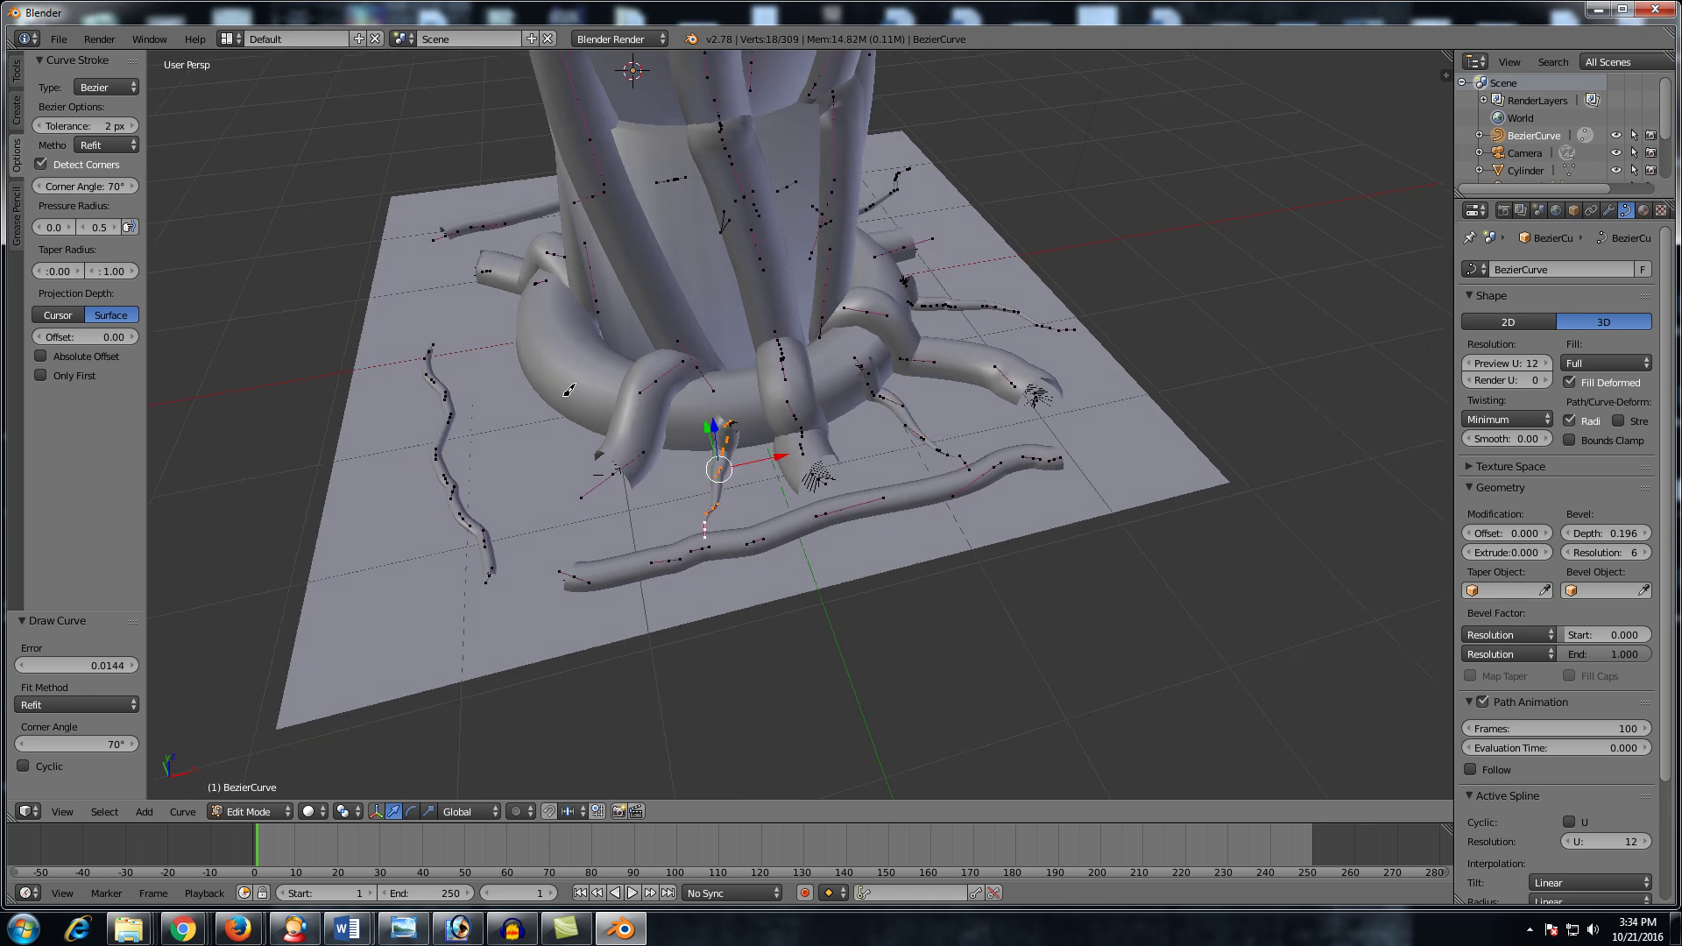
Step: Draw a curve down-left from the base and one from the base up over the cylinder
left_click_drag(568, 391, 425, 469)
mouse_move(722, 242)
middle_mouse_down()
mouse_move(762, 187)
mouse_move(628, 281)
mouse_move(678, 355)
mouse_move(722, 564)
middle_mouse_up()
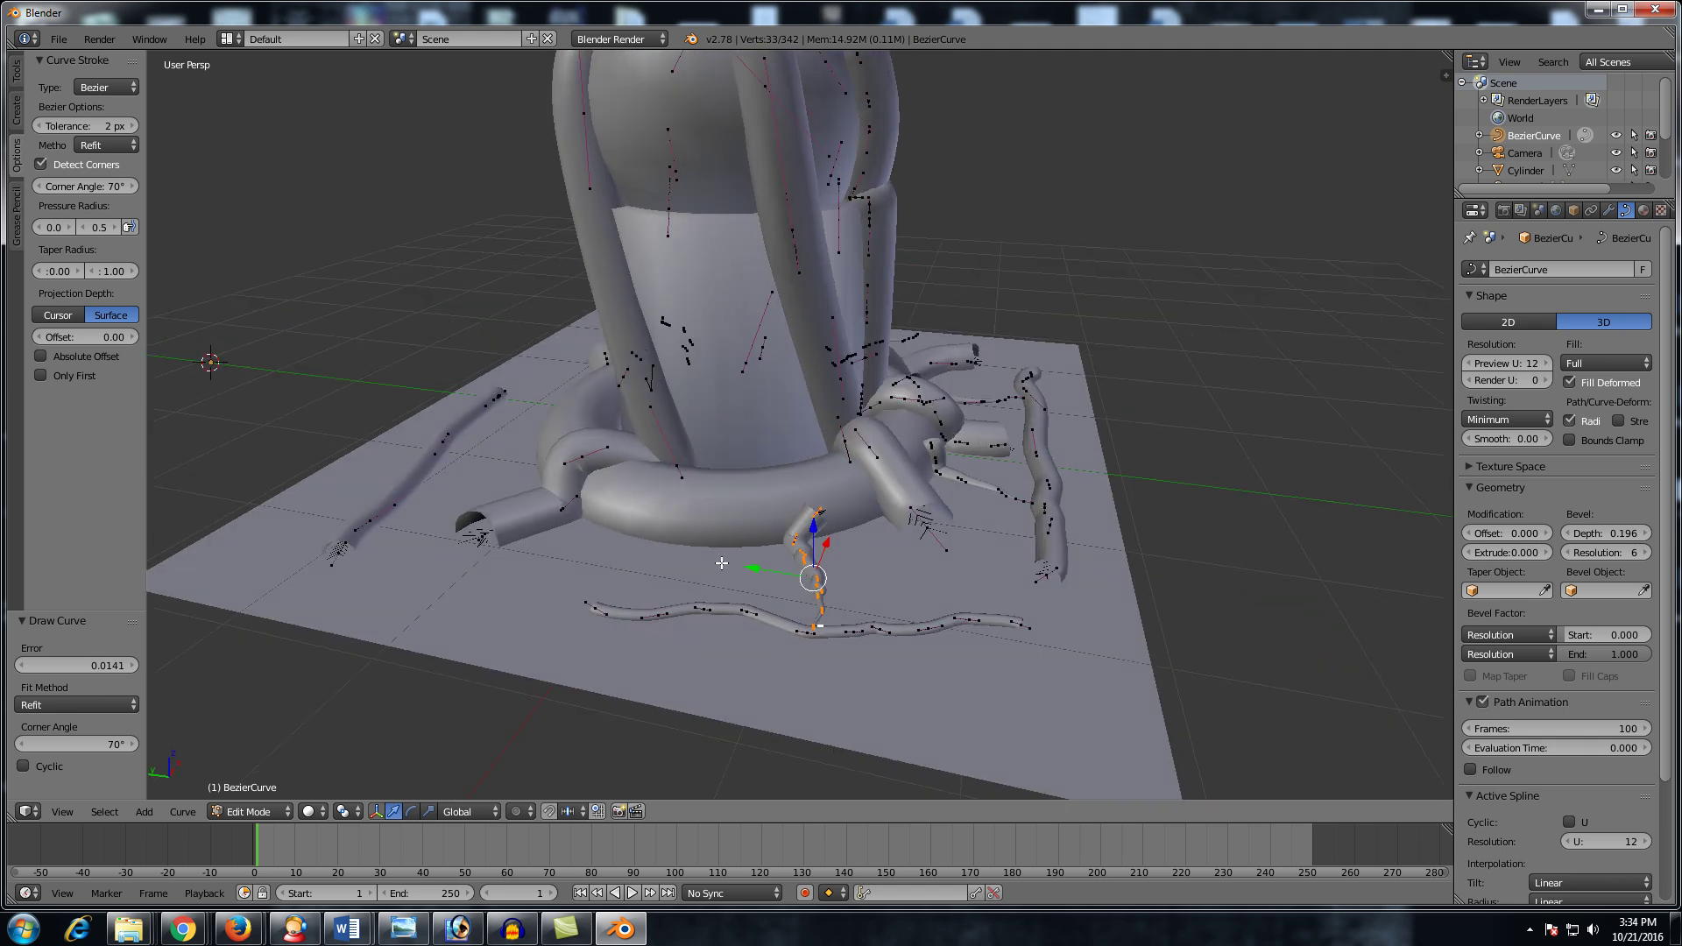
mouse_move(412, 539)
left_mouse_down()
mouse_move(591, 565)
mouse_move(709, 513)
mouse_move(714, 351)
mouse_move(651, 175)
mouse_move(673, 102)
left_mouse_up()
mouse_move(675, 102)
middle_mouse_down()
mouse_move(686, 282)
mouse_move(823, 302)
middle_mouse_up()
Step: Switch to Object Mode and inspect the curves around the cylinder and base
key("Tab")
middle_click_drag(944, 347, 751, 432)
scroll(766, 587, "up", 2)
scroll(766, 585, "up", 2)
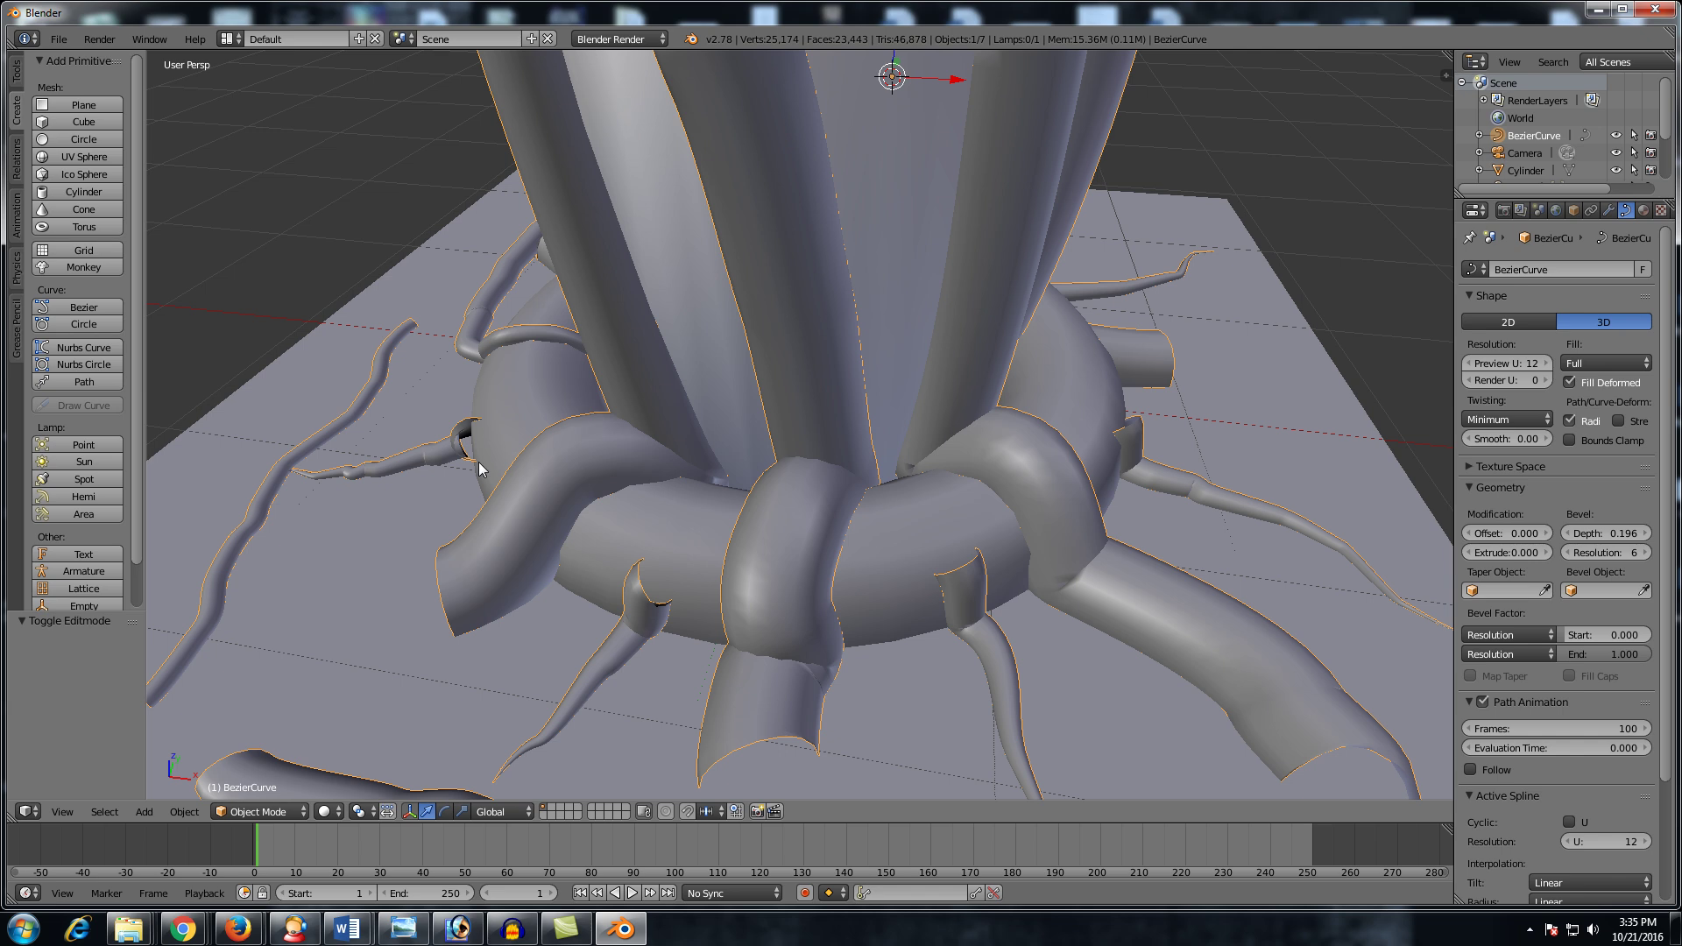
Step: Back in Edit Mode, set taper start to 0.02 and draw a curve up the plane's left side
key("Tab")
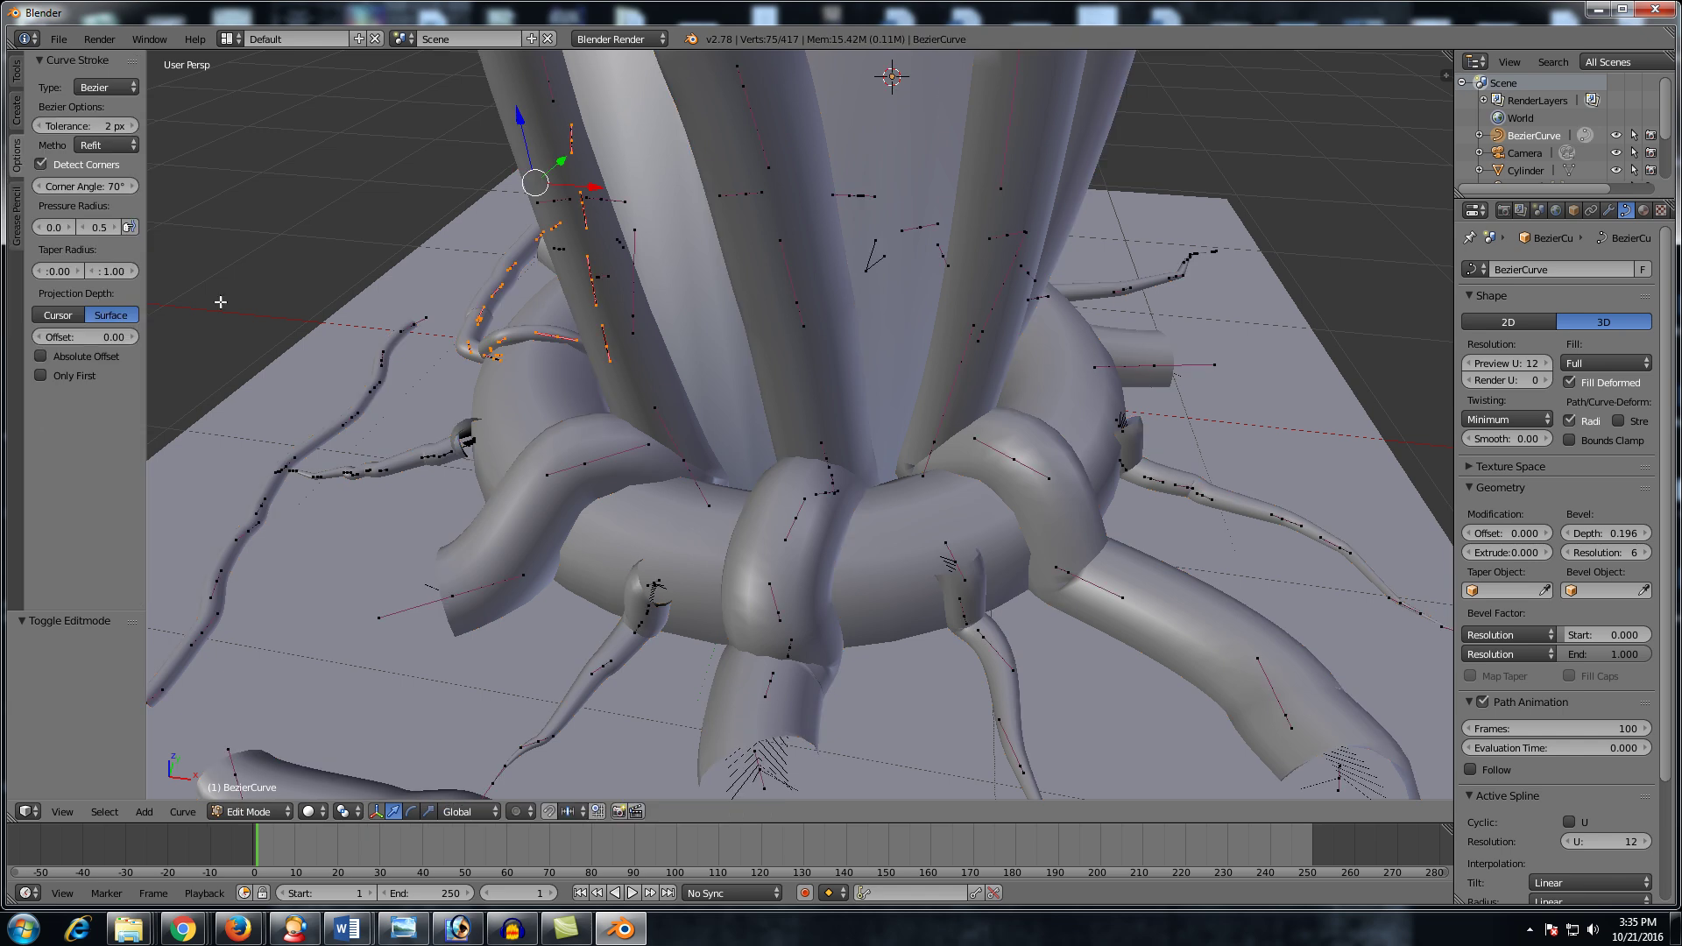
left_click(80, 271)
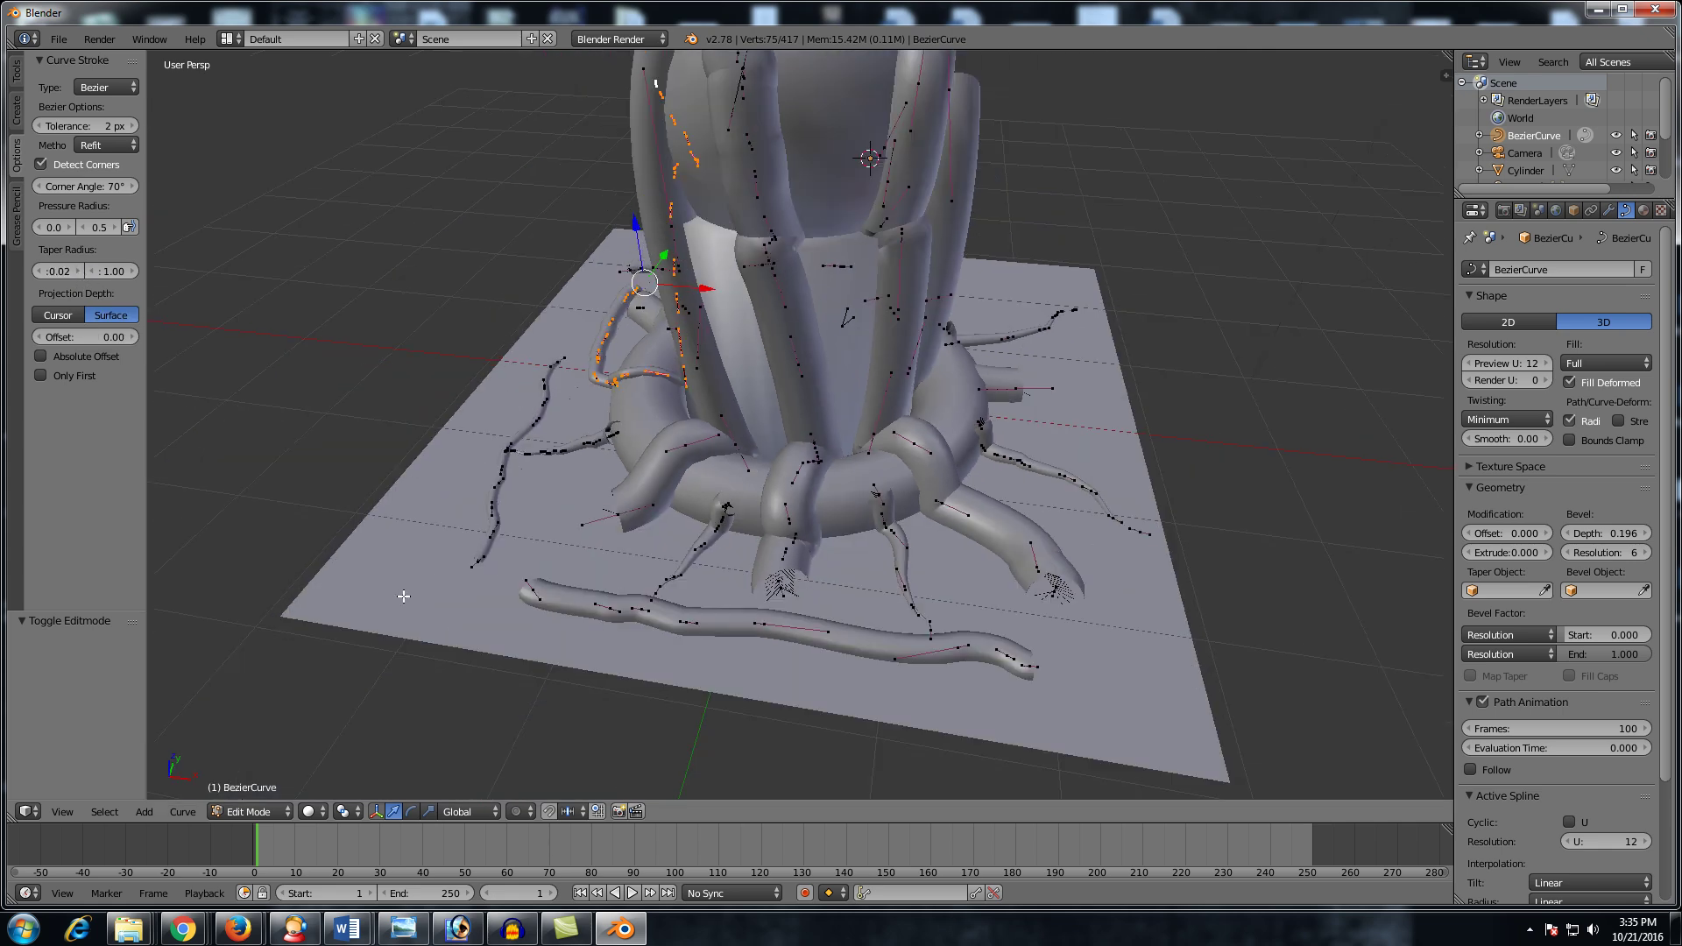
mouse_move(403, 597)
left_mouse_down()
mouse_move(398, 536)
mouse_move(491, 381)
left_mouse_up()
mouse_move(491, 381)
middle_mouse_down()
mouse_move(499, 517)
mouse_move(561, 560)
mouse_move(612, 634)
mouse_move(569, 578)
mouse_move(616, 595)
mouse_move(337, 389)
middle_mouse_up()
Step: Set taper end to 0.2 and draw a tapered curve at the plane's lower right
left_click(114, 270)
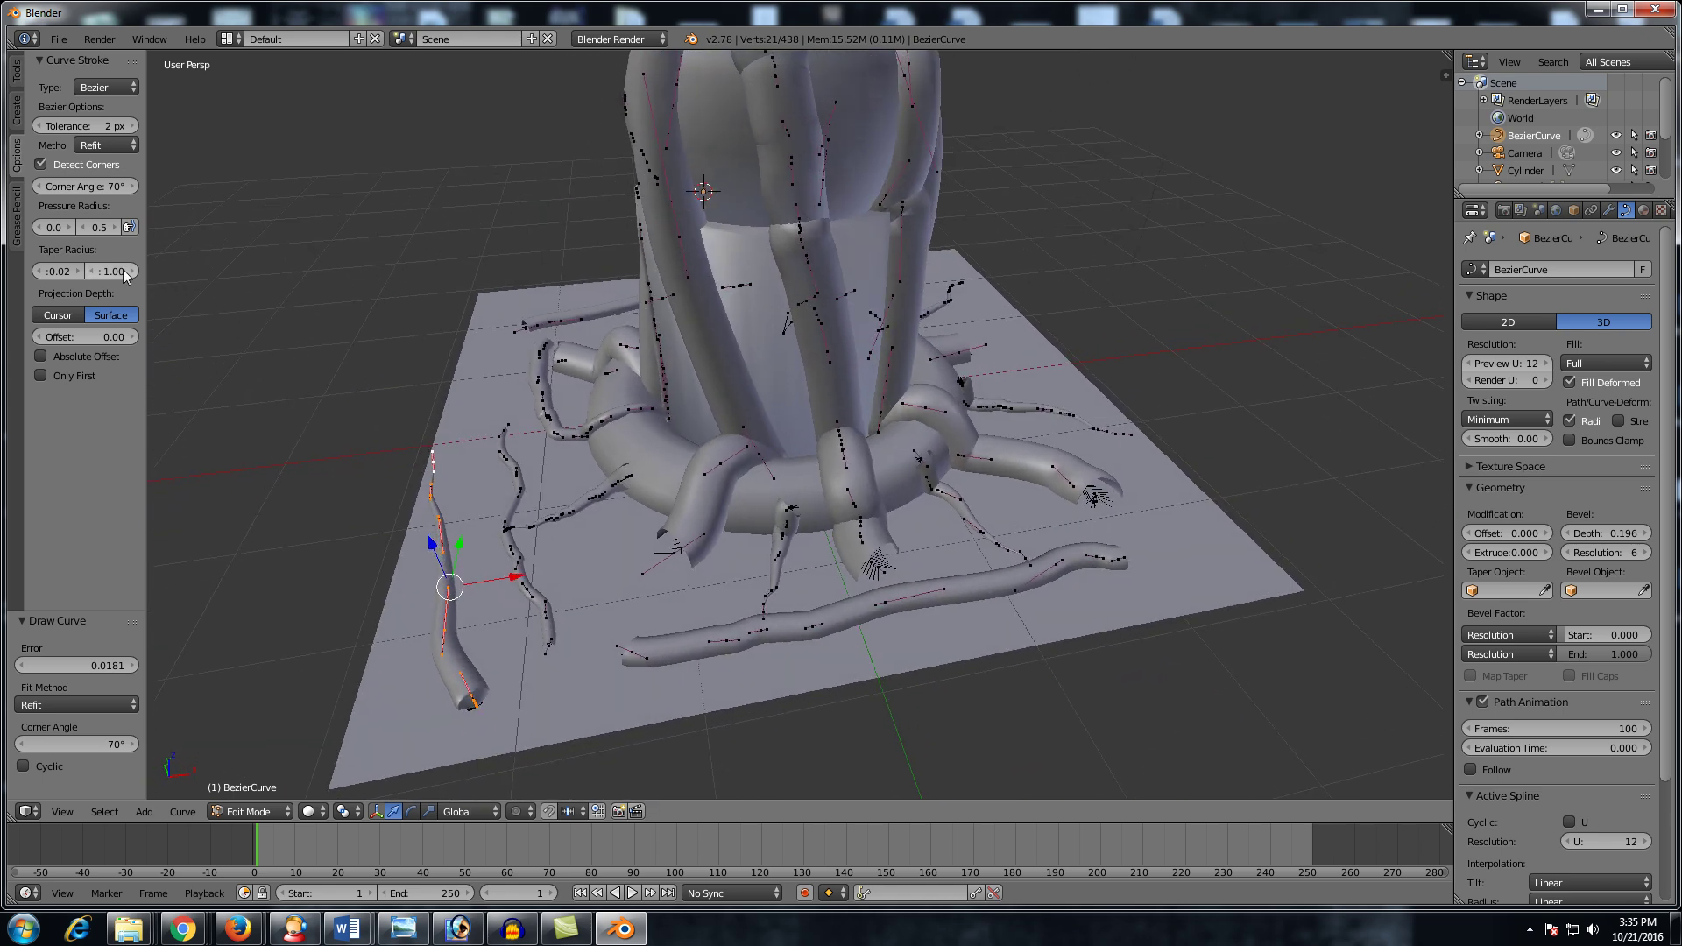
type(".2")
middle_click_drag(940, 482, 1058, 611)
left_click_drag(1058, 610, 1185, 648)
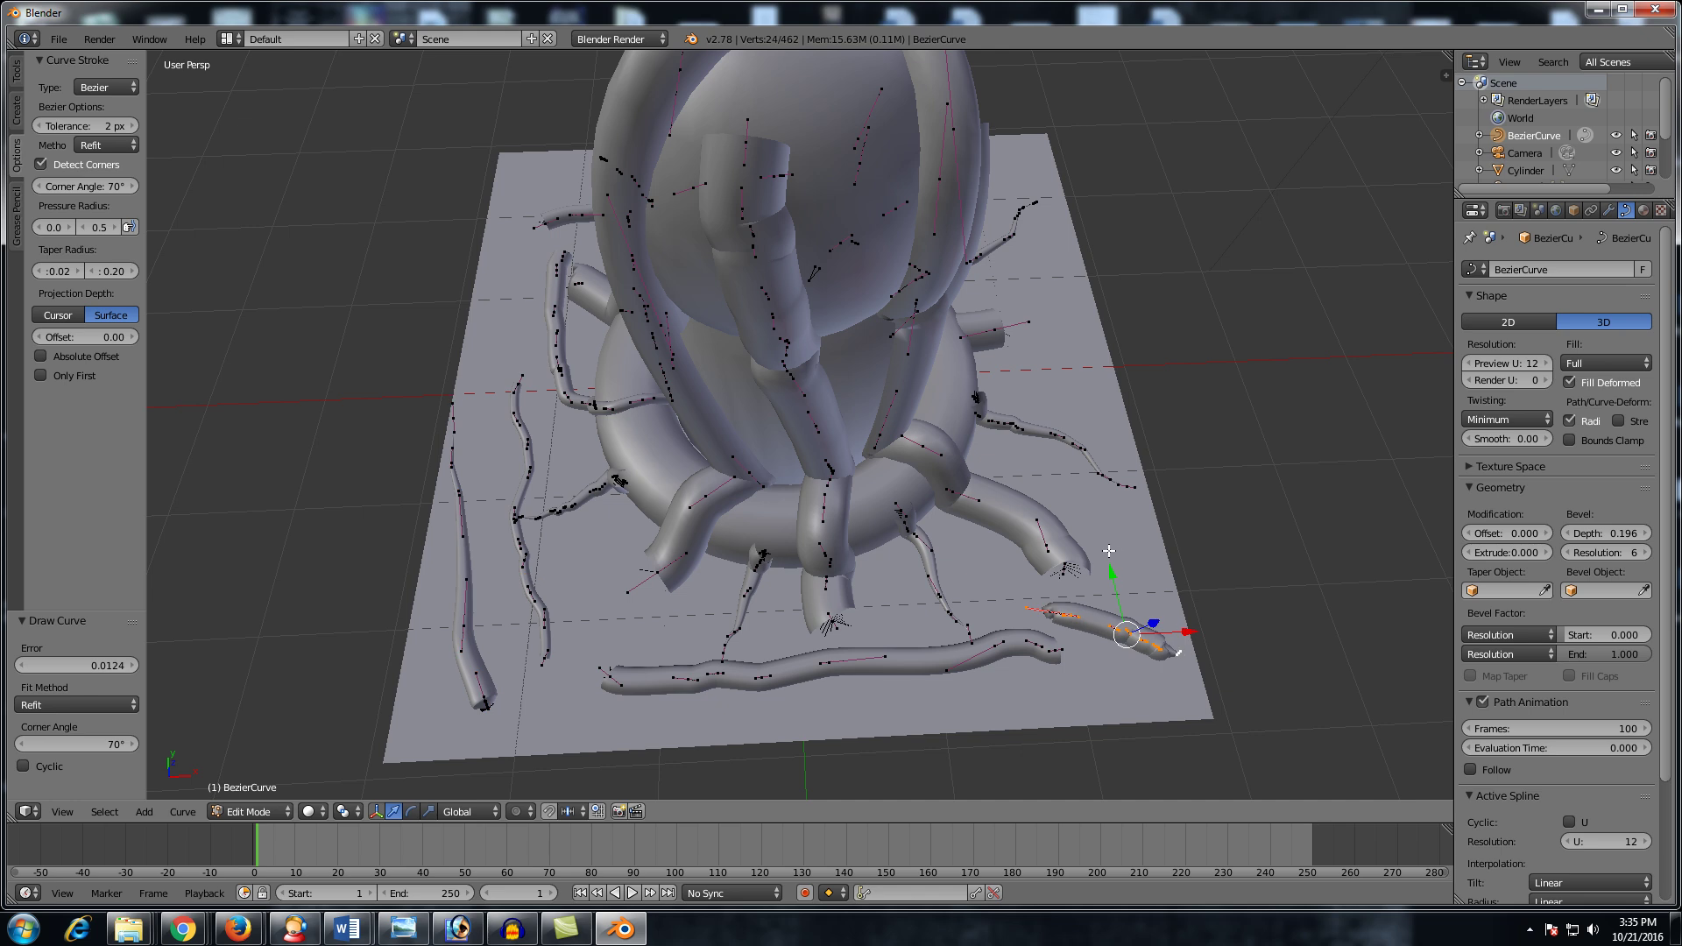
middle_click_drag(1109, 552, 1026, 465)
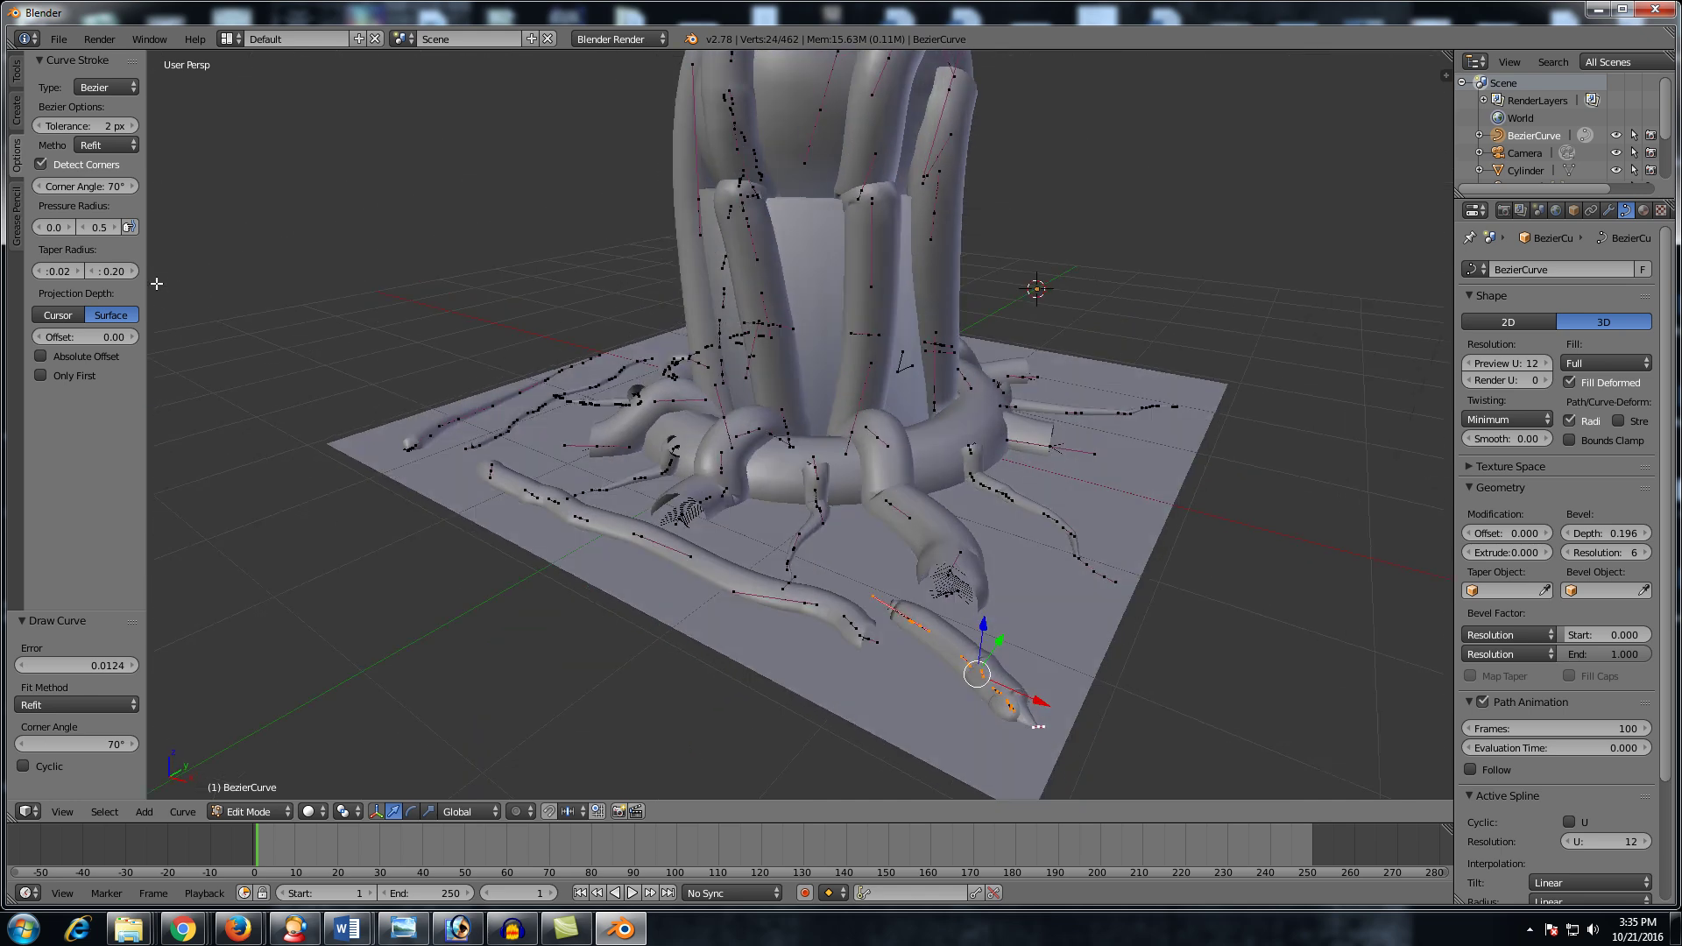
Step: Set both taper radius values to 0.50 and draw a curve down the tower
left_click(110, 269)
key("BackSpace")
left_click(61, 268)
type("0.5")
key("Return")
middle_click_drag(690, 131, 844, 292)
left_click_drag(860, 324, 866, 506)
mouse_move(866, 507)
middle_mouse_down()
mouse_move(838, 445)
mouse_move(987, 418)
mouse_move(889, 324)
middle_mouse_up()
Step: Preview in Object Mode, then draw two more curves down the tower
key("Tab")
scroll(886, 409, "up", 3)
key("Tab")
left_click_drag(859, 268, 843, 429)
middle_click_drag(843, 429, 779, 318)
left_click_drag(779, 319, 802, 418)
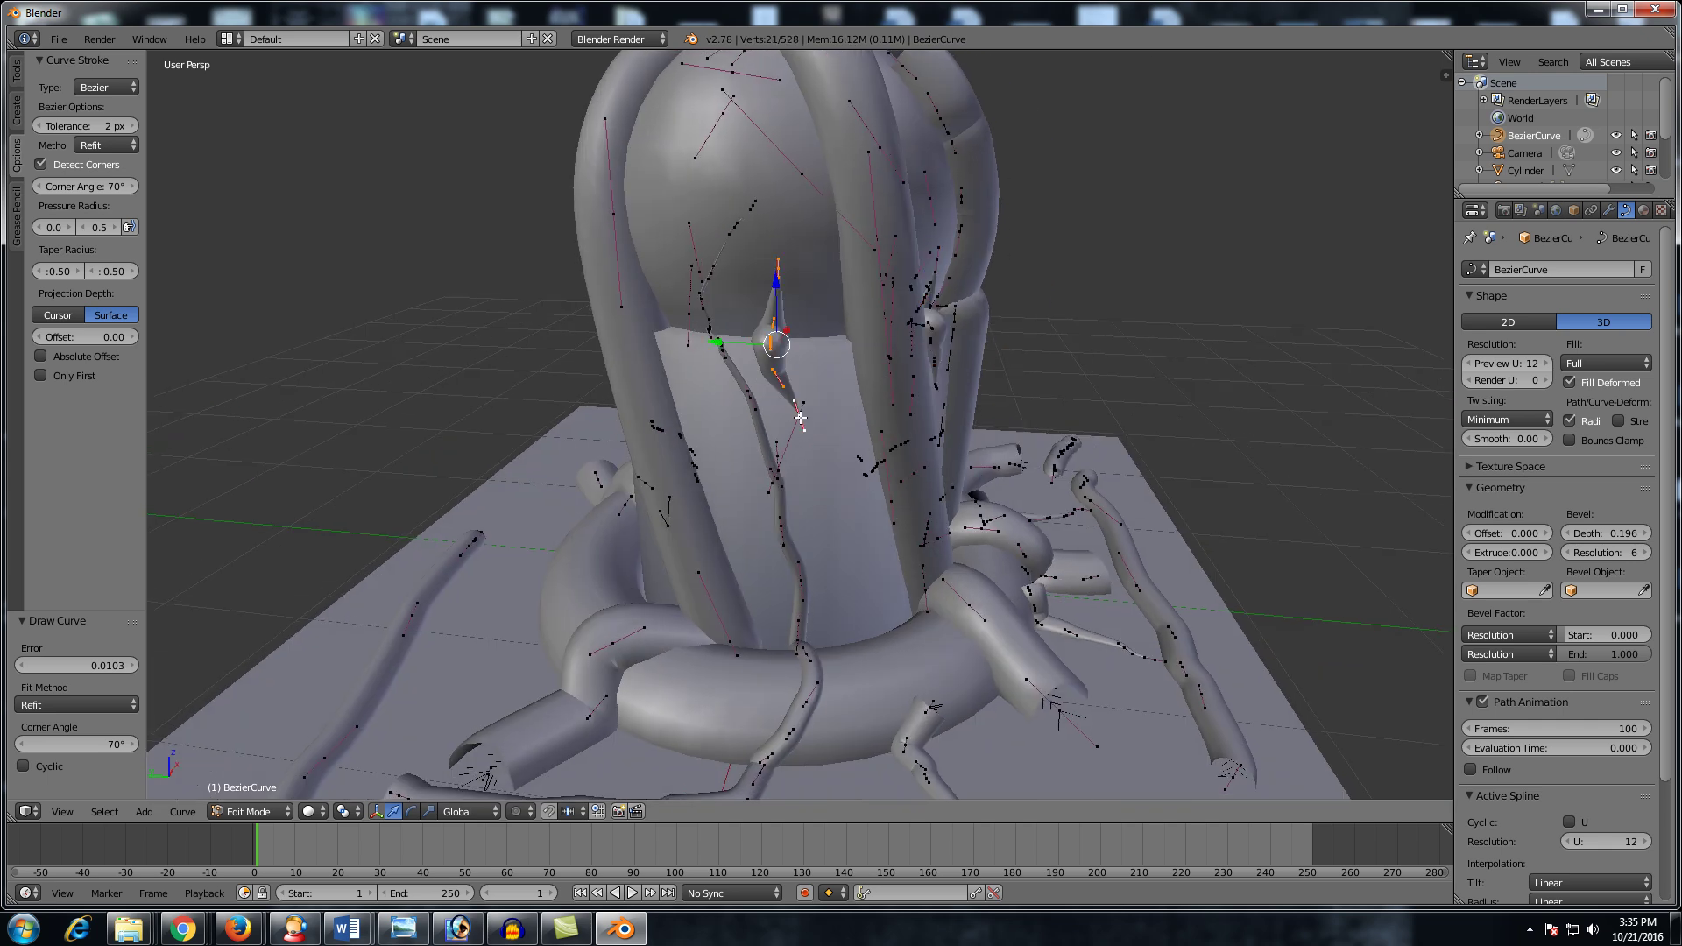
mouse_move(802, 417)
middle_mouse_down()
mouse_move(833, 401)
mouse_move(738, 441)
middle_mouse_up()
Step: Draw a horizontal curve across the tower, preview it in Object Mode, and return to Edit Mode
mouse_move(727, 504)
left_mouse_down()
mouse_move(962, 481)
mouse_move(1106, 438)
left_mouse_up()
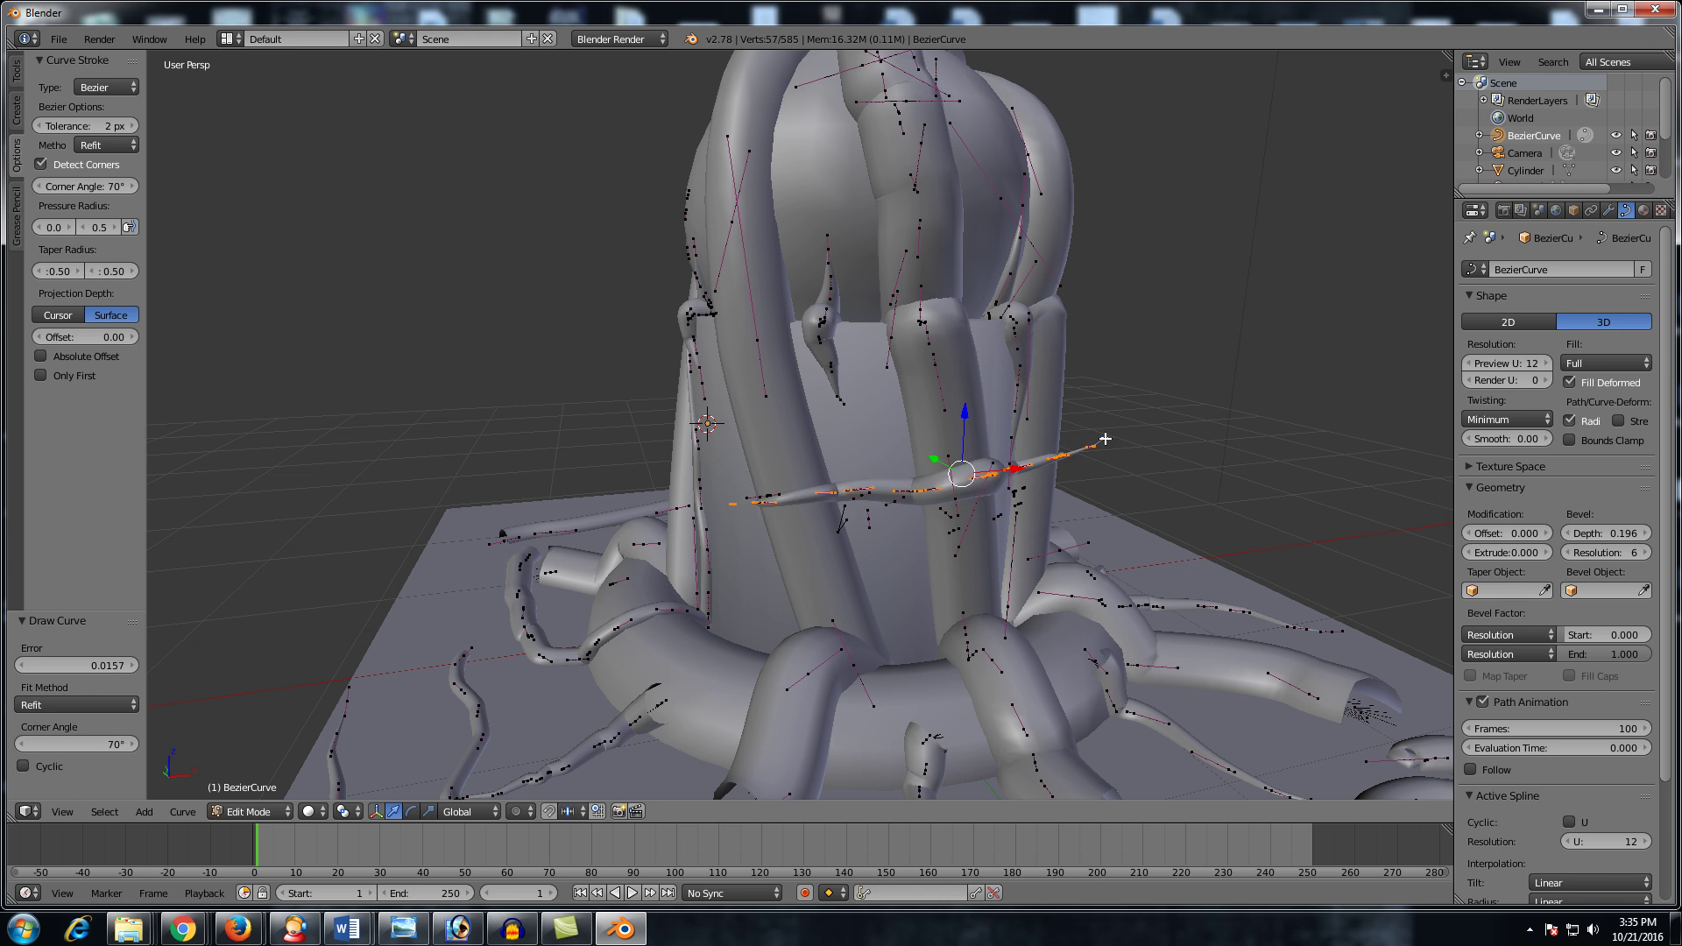
mouse_move(1106, 438)
middle_mouse_down()
mouse_move(988, 549)
mouse_move(1022, 481)
mouse_move(972, 475)
mouse_move(946, 505)
mouse_move(860, 476)
middle_mouse_up()
key("Tab")
scroll(980, 466, "down", 5)
scroll(990, 414, "up", 2)
key("Tab")
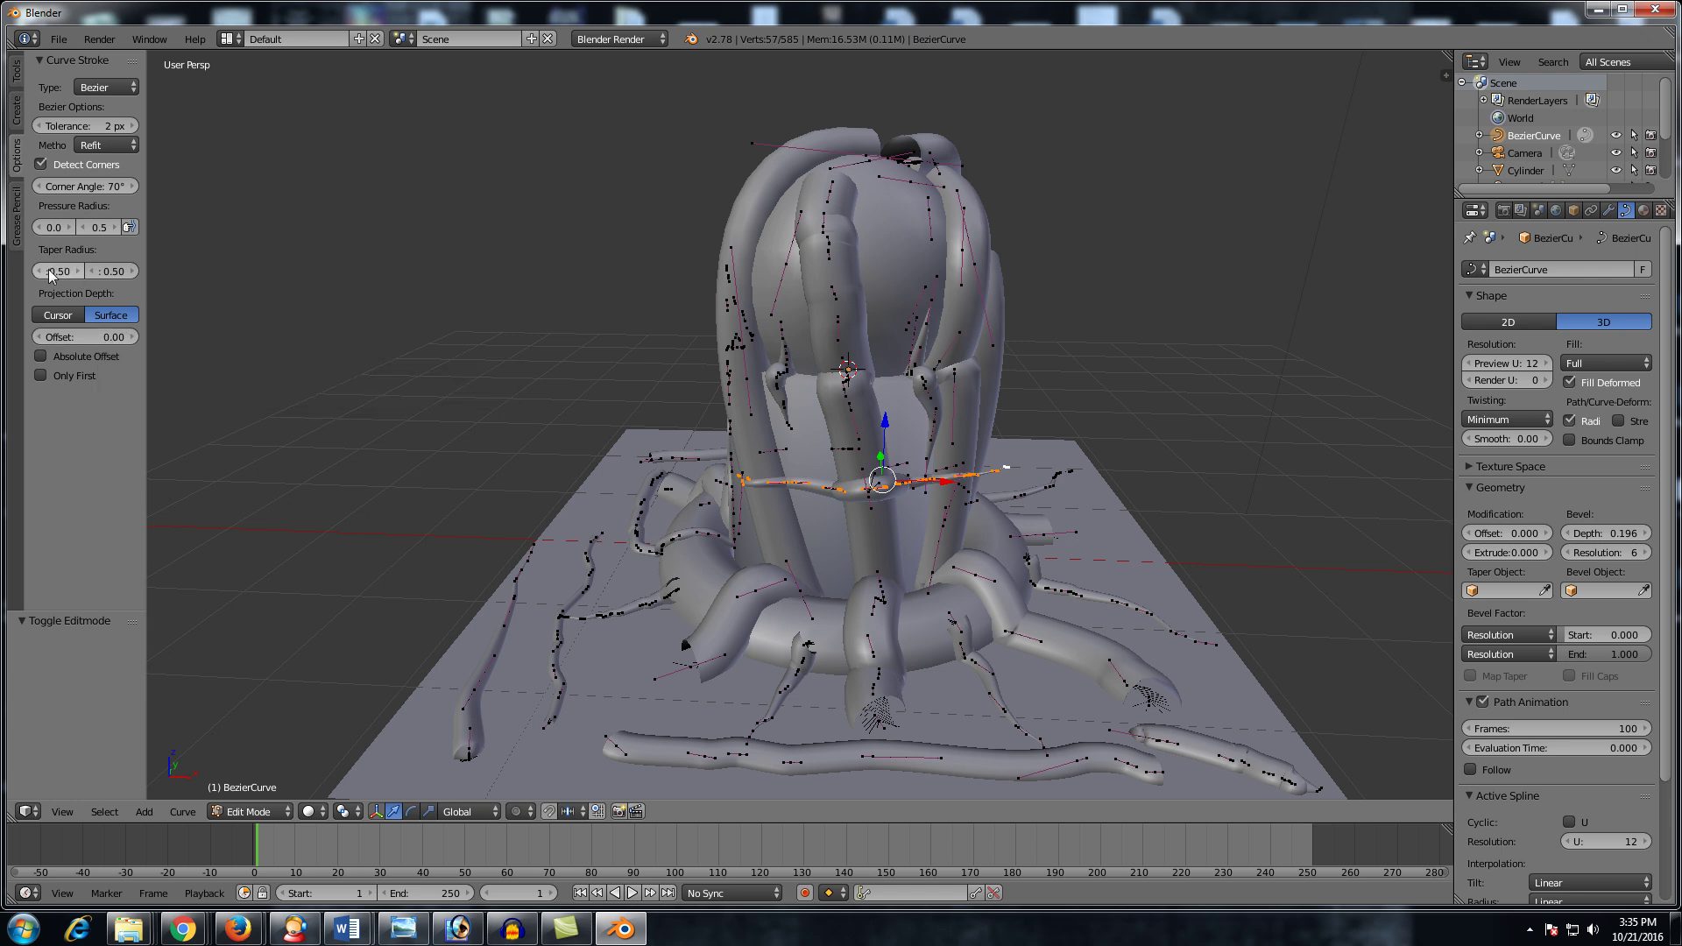
Step: Set Taper Radius start to 0 and draw a new tentacle curve on the plane
left_click(78, 271)
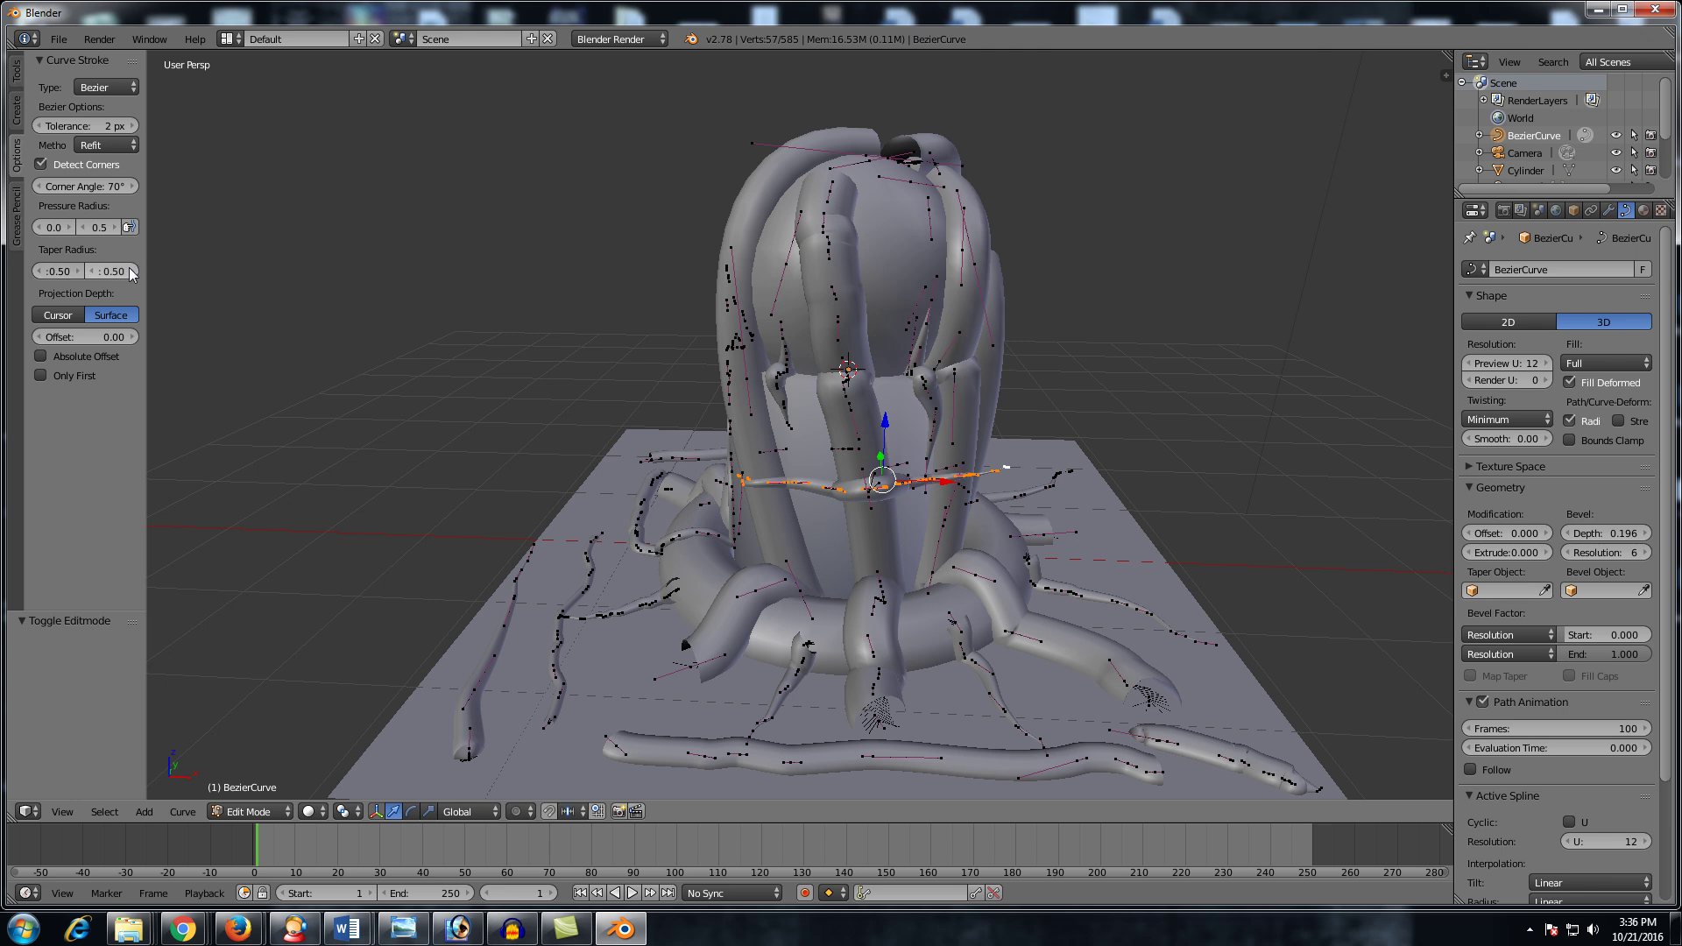
left_click(78, 272)
type("0")
key("Return")
middle_click_drag(407, 375, 927, 534, "shift")
left_click_drag(612, 504, 746, 512)
mouse_move(747, 511)
middle_mouse_down()
mouse_move(645, 530)
mouse_move(815, 382)
mouse_move(807, 524)
middle_mouse_up()
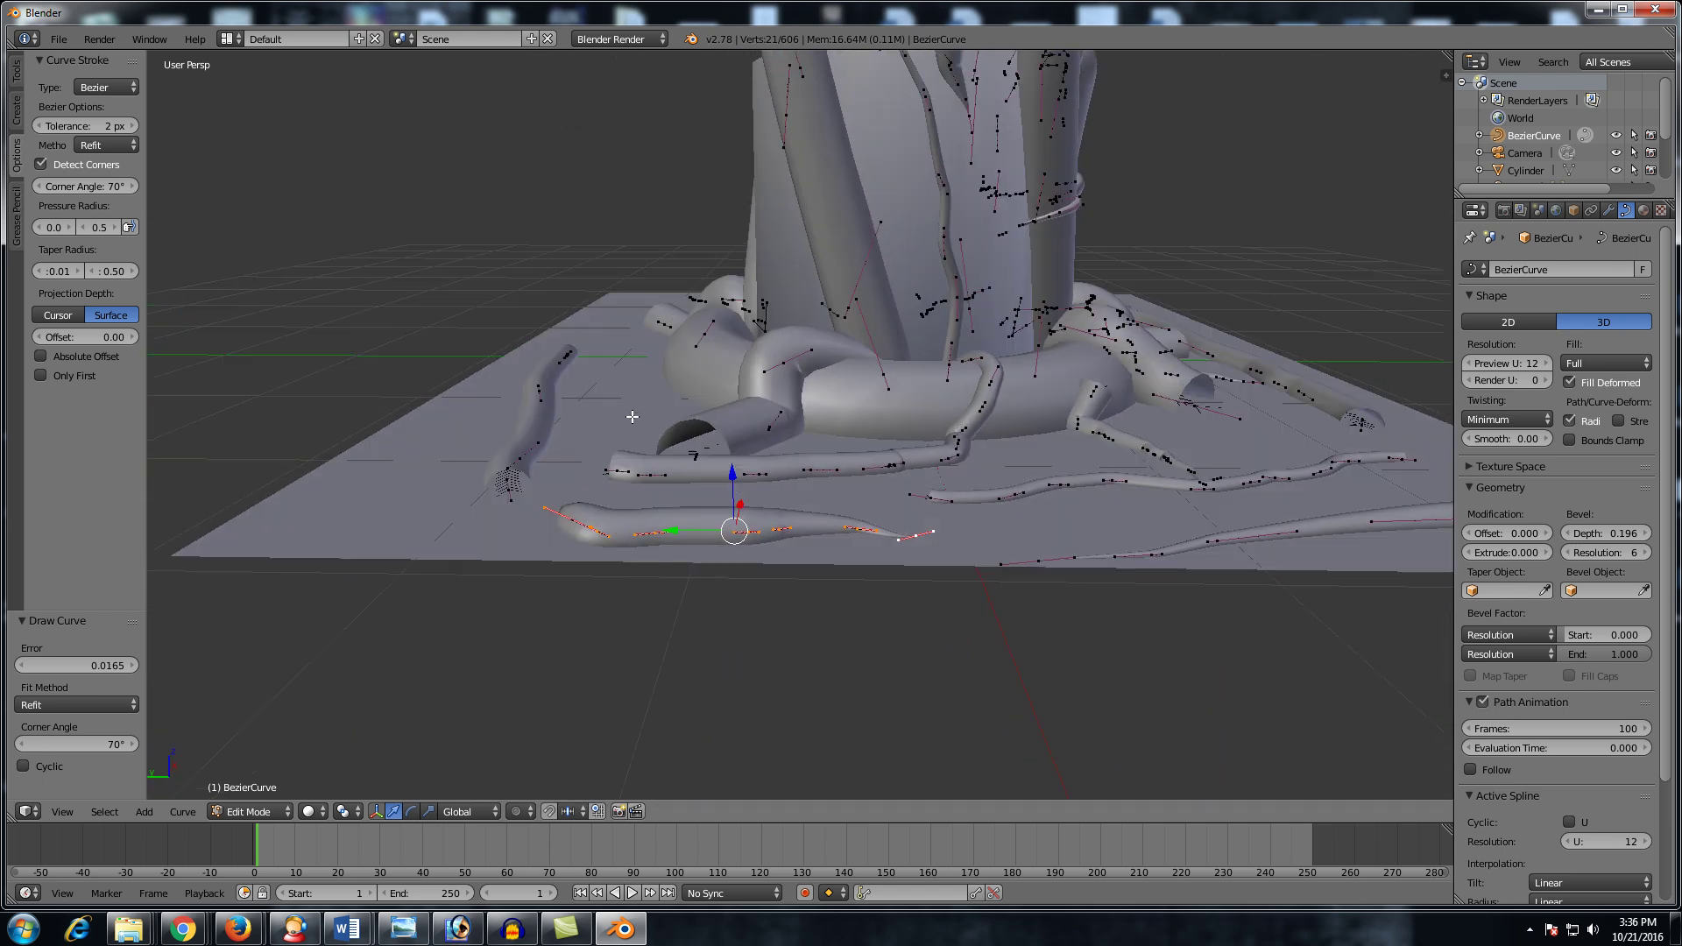
Step: Draw another tentacle on the ground plane and one running up the cylinder
middle_click_drag(632, 417, 744, 421, "shift")
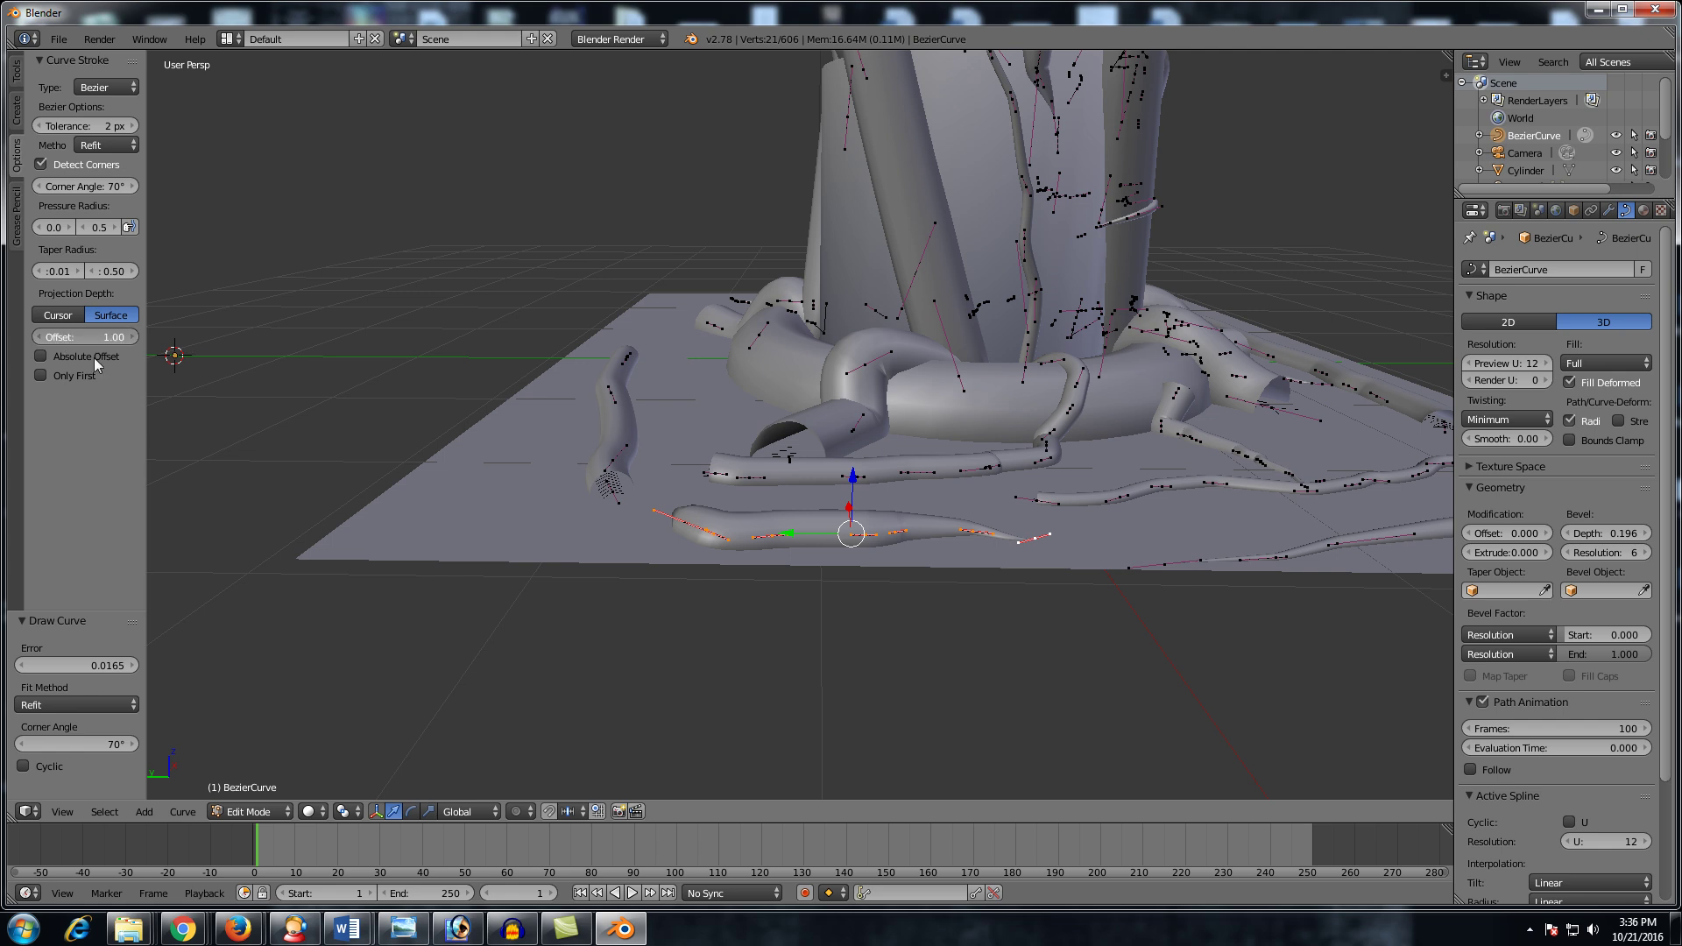
left_click_drag(461, 466, 470, 513)
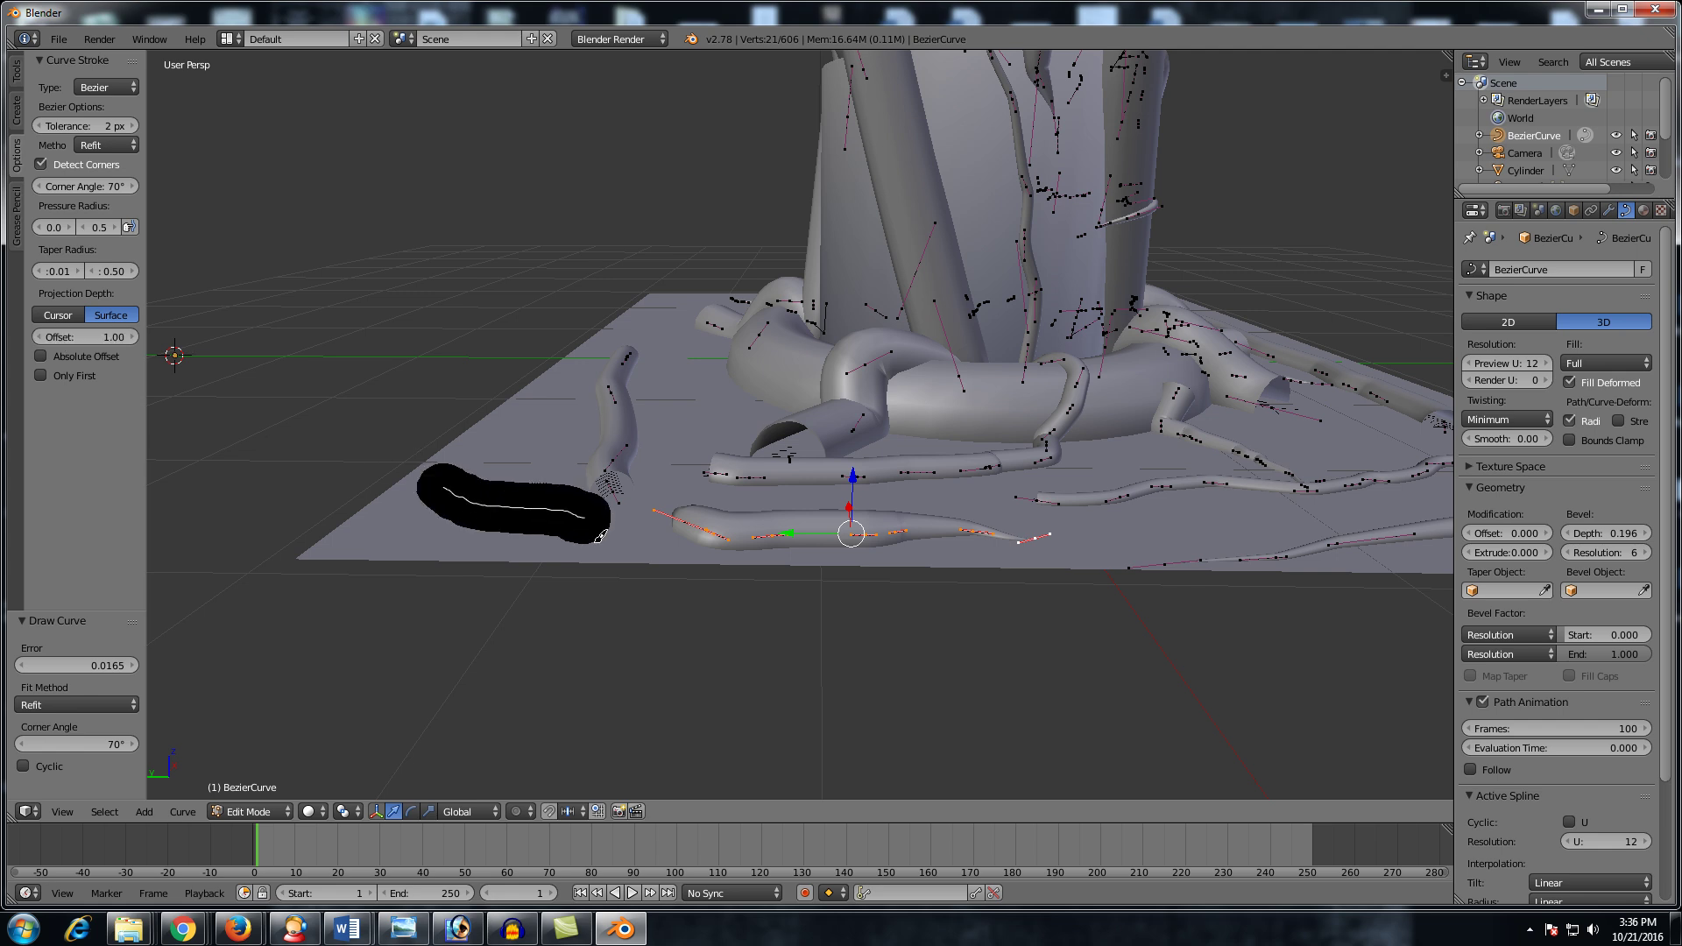
left_click_drag(600, 536, 605, 538)
mouse_move(605, 538)
middle_mouse_down()
mouse_move(750, 413)
mouse_move(694, 445)
middle_mouse_up()
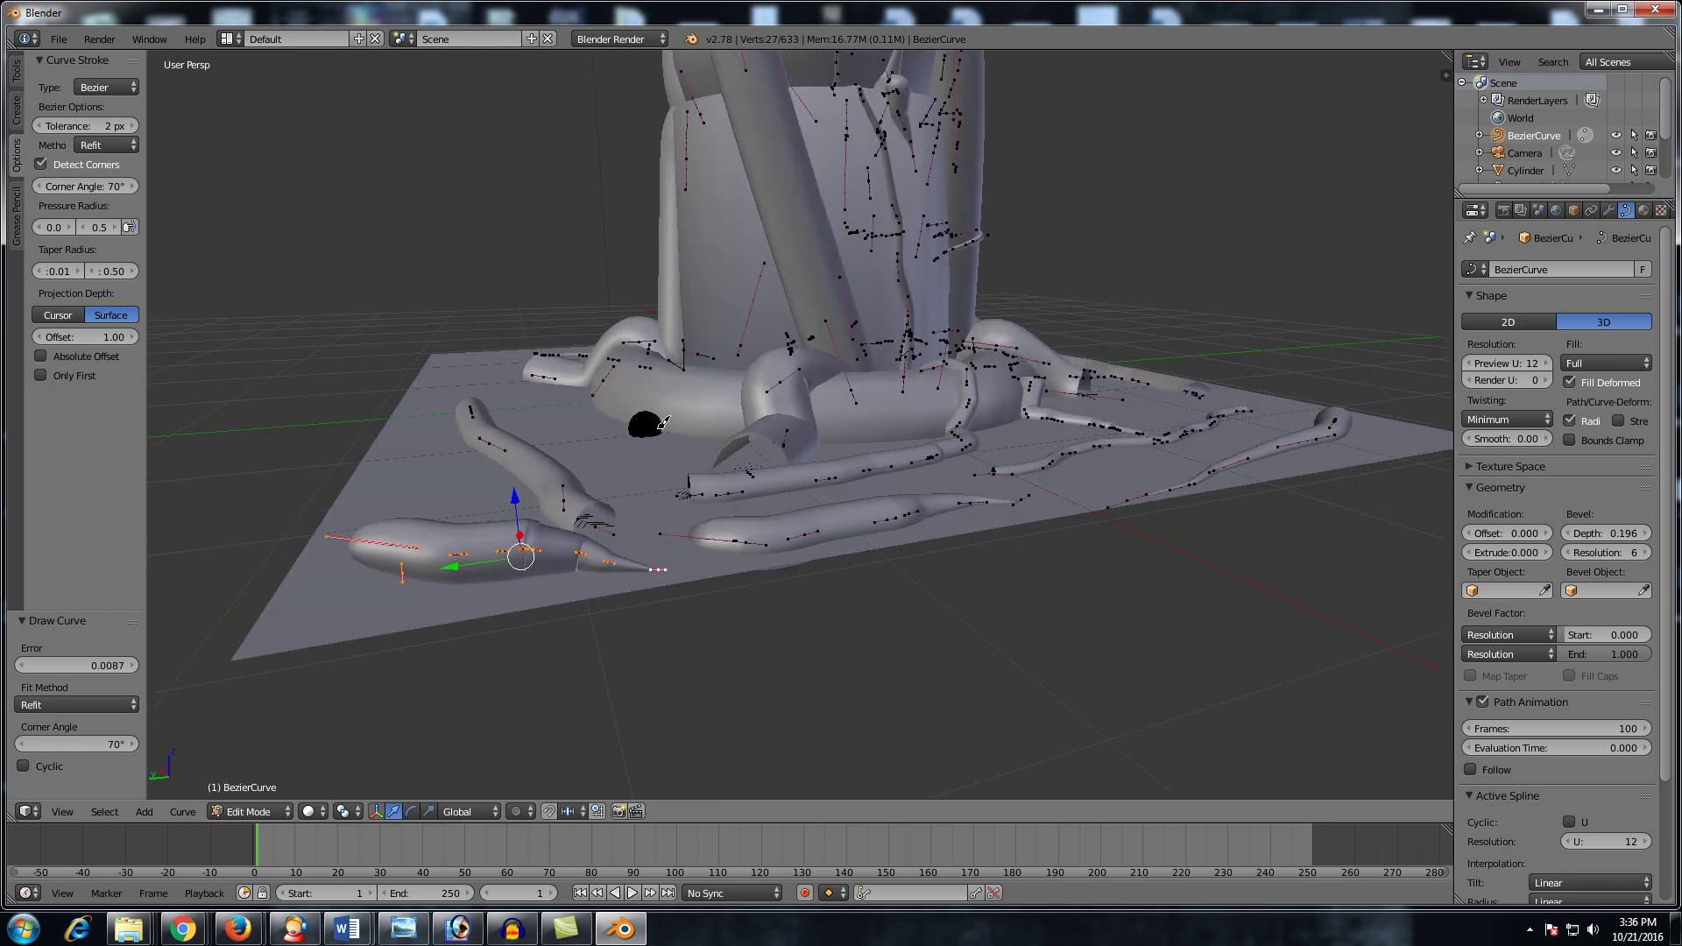
mouse_move(663, 423)
left_mouse_down()
mouse_move(714, 322)
mouse_move(712, 97)
left_mouse_up()
mouse_move(758, 296)
middle_mouse_down()
mouse_move(544, 372)
mouse_move(1037, 331)
mouse_move(668, 361)
mouse_move(759, 386)
mouse_move(488, 451)
mouse_move(441, 410)
middle_mouse_up()
scroll(743, 386, "down", 4)
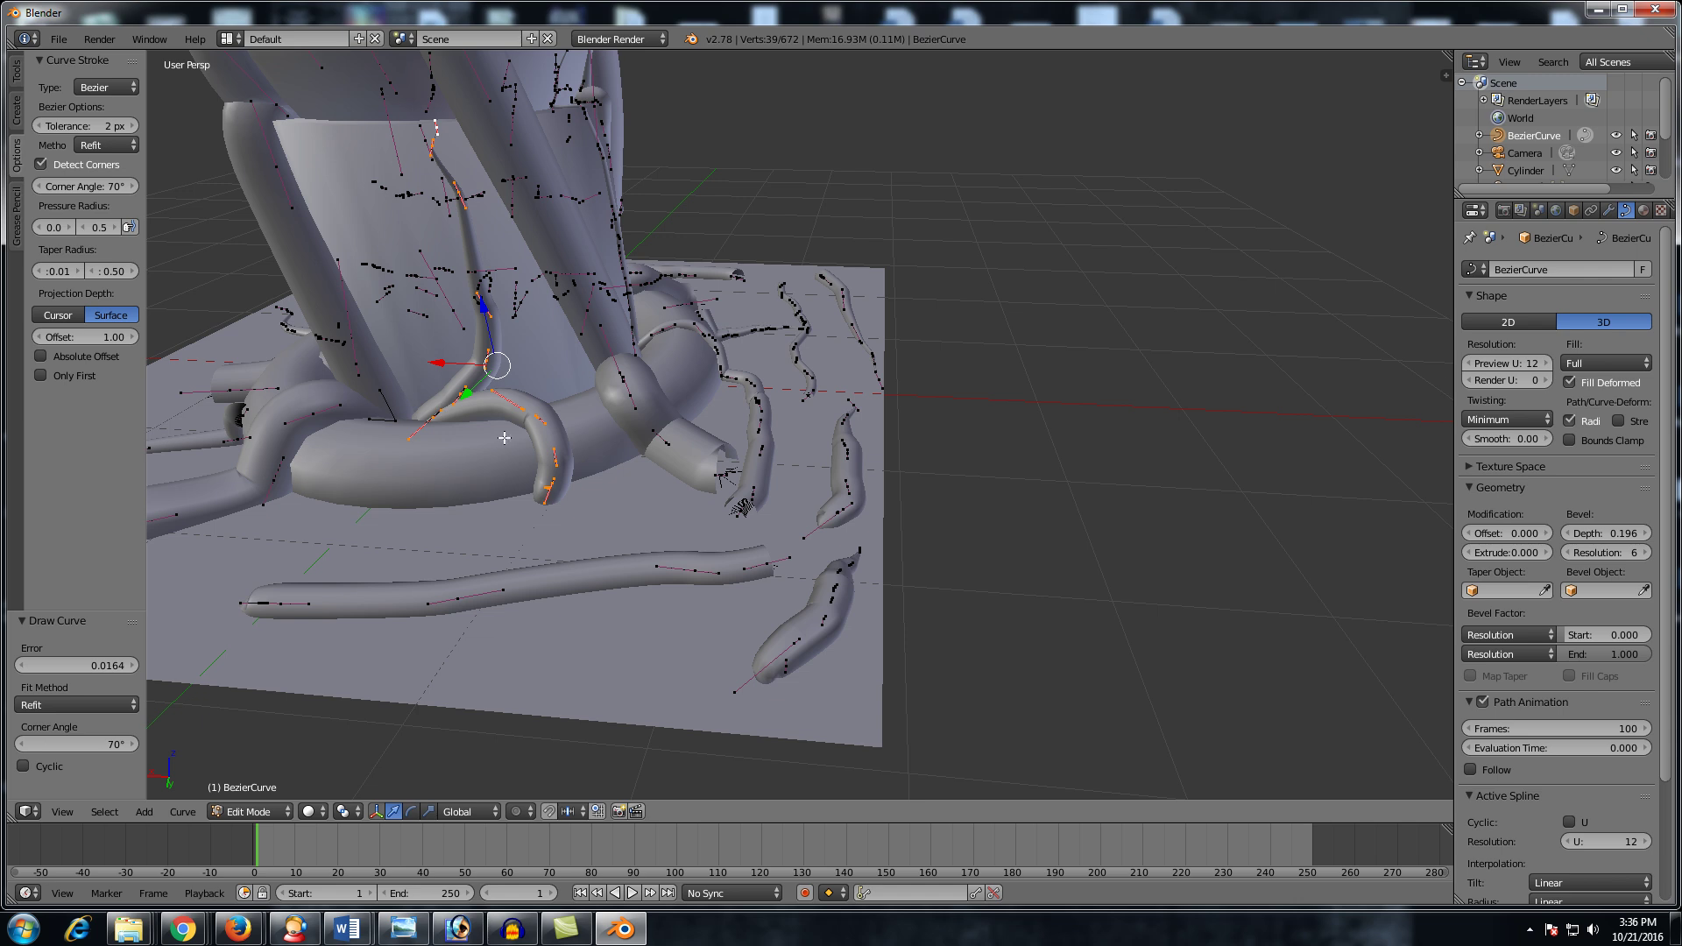
Step: Flip the stroke offset negative, draw a curve leftward under the tubes, then reset Offset to 0
key("minus")
mouse_move(670, 613)
left_mouse_down()
mouse_move(642, 649)
mouse_move(416, 644)
left_mouse_up()
mouse_move(416, 644)
middle_mouse_down()
mouse_move(716, 506)
mouse_move(701, 501)
mouse_move(721, 518)
mouse_move(660, 531)
middle_mouse_up()
left_click(97, 336)
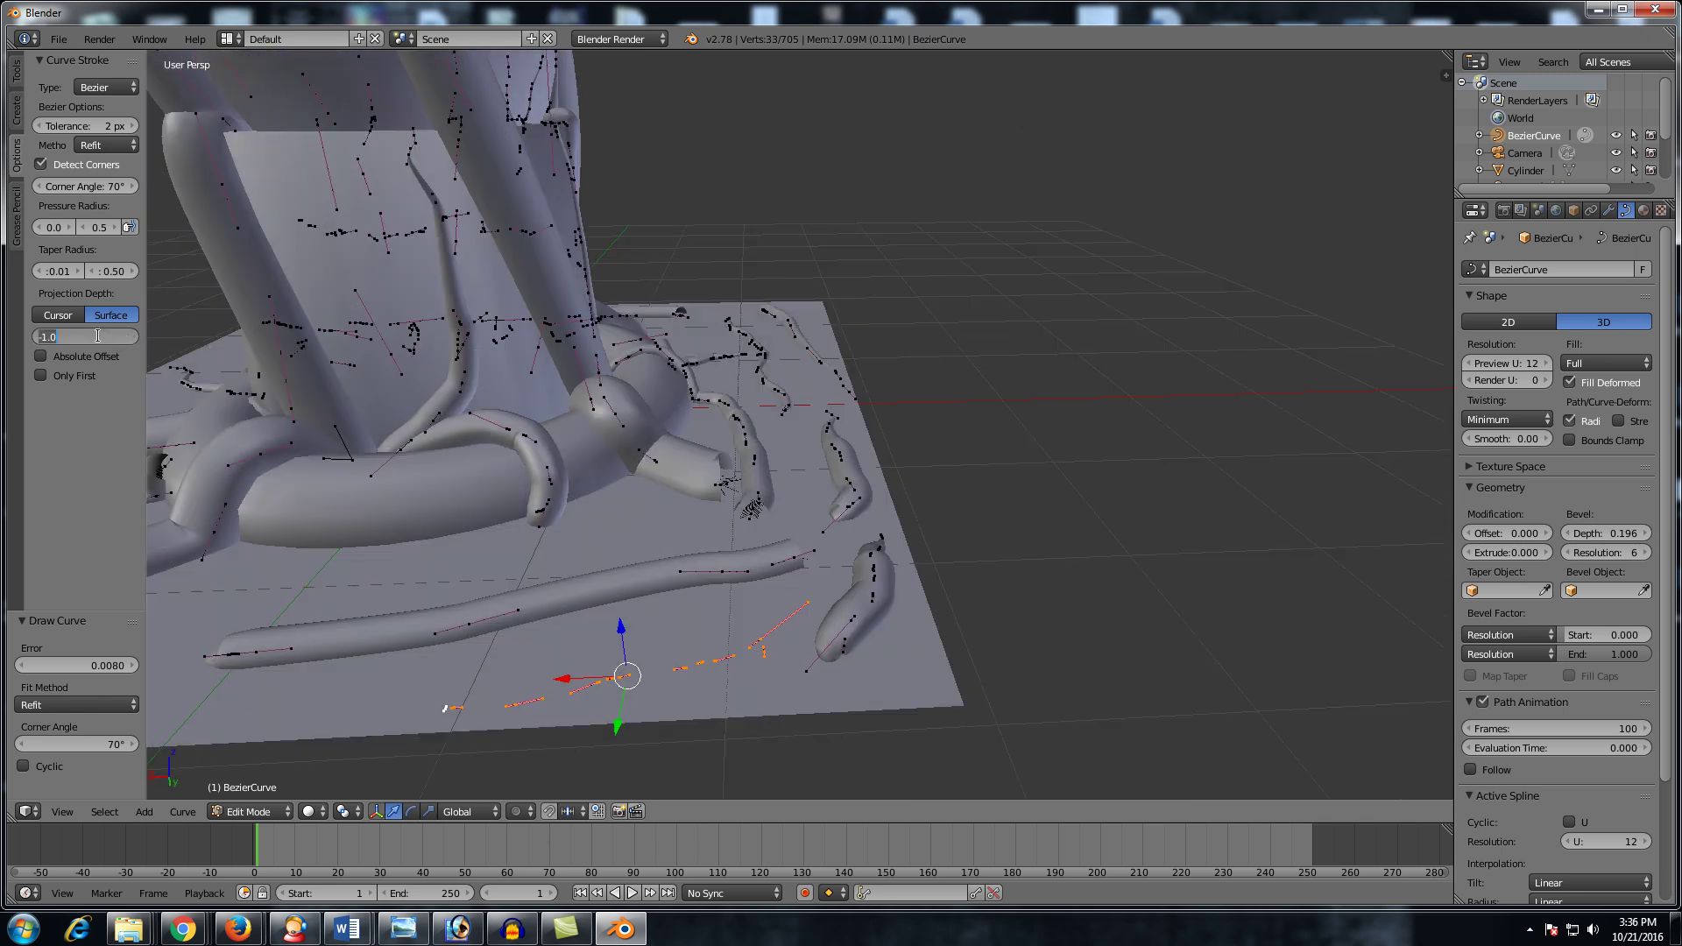
type("0")
key("Return")
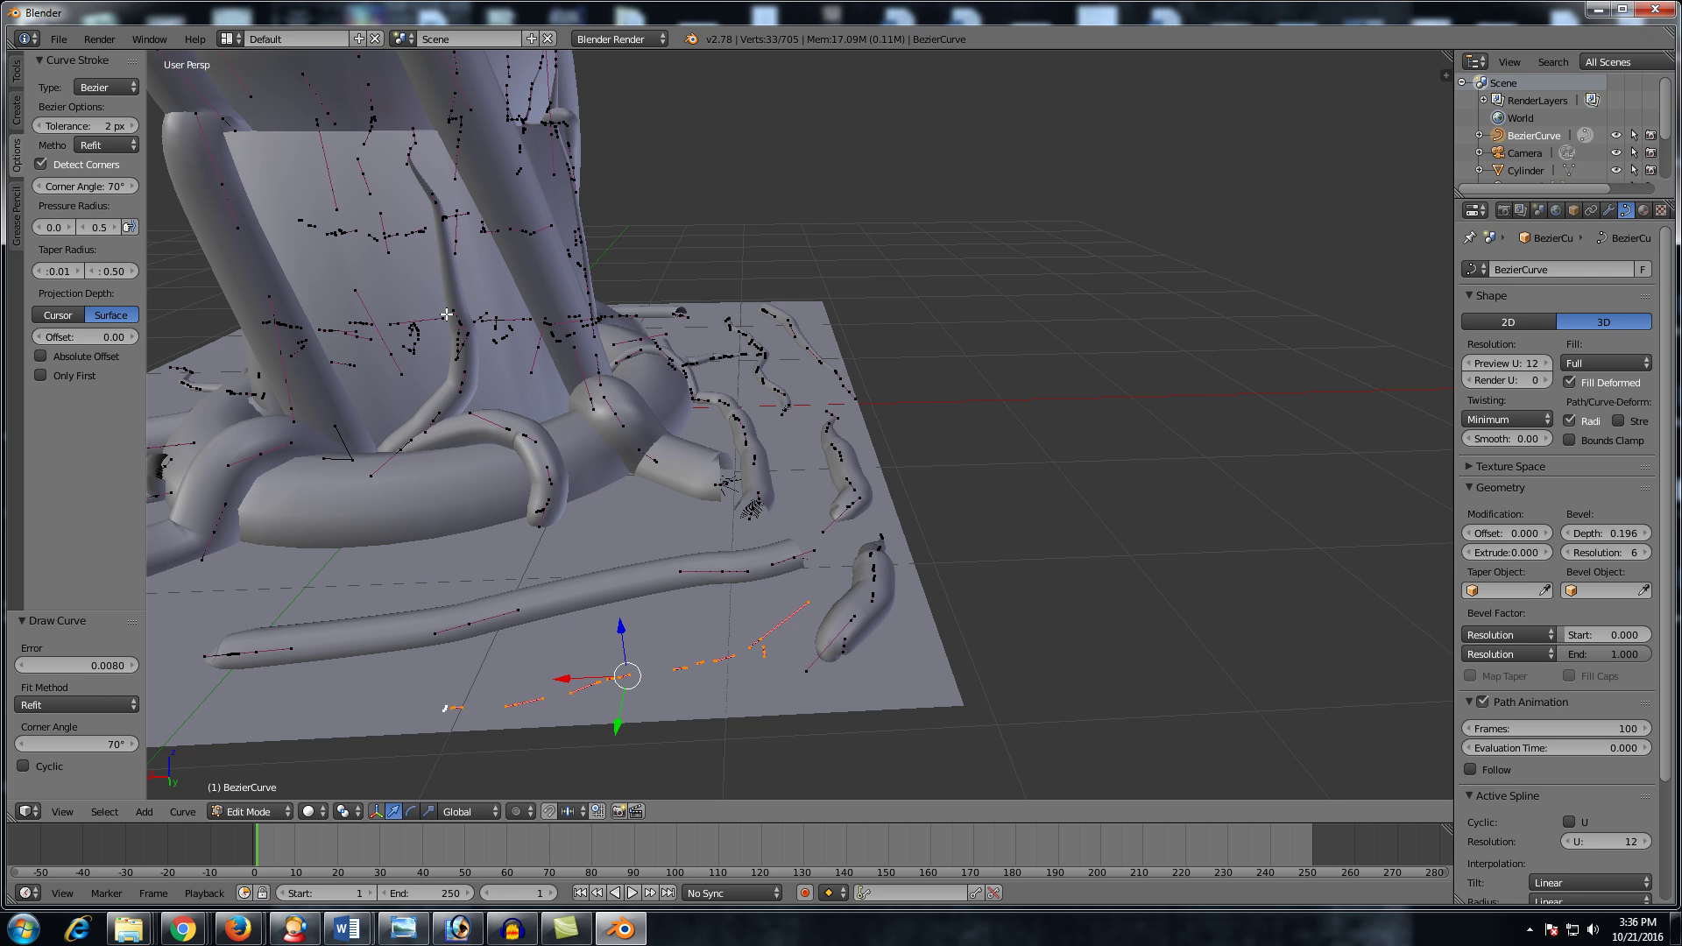
Step: Draw a tentacle across the ground and a curve wrapping around the dome
mouse_move(612, 545)
left_mouse_down()
mouse_move(469, 554)
mouse_move(229, 605)
left_mouse_up()
middle_click_drag(1058, 395, 687, 225)
scroll(811, 304, "down", 5)
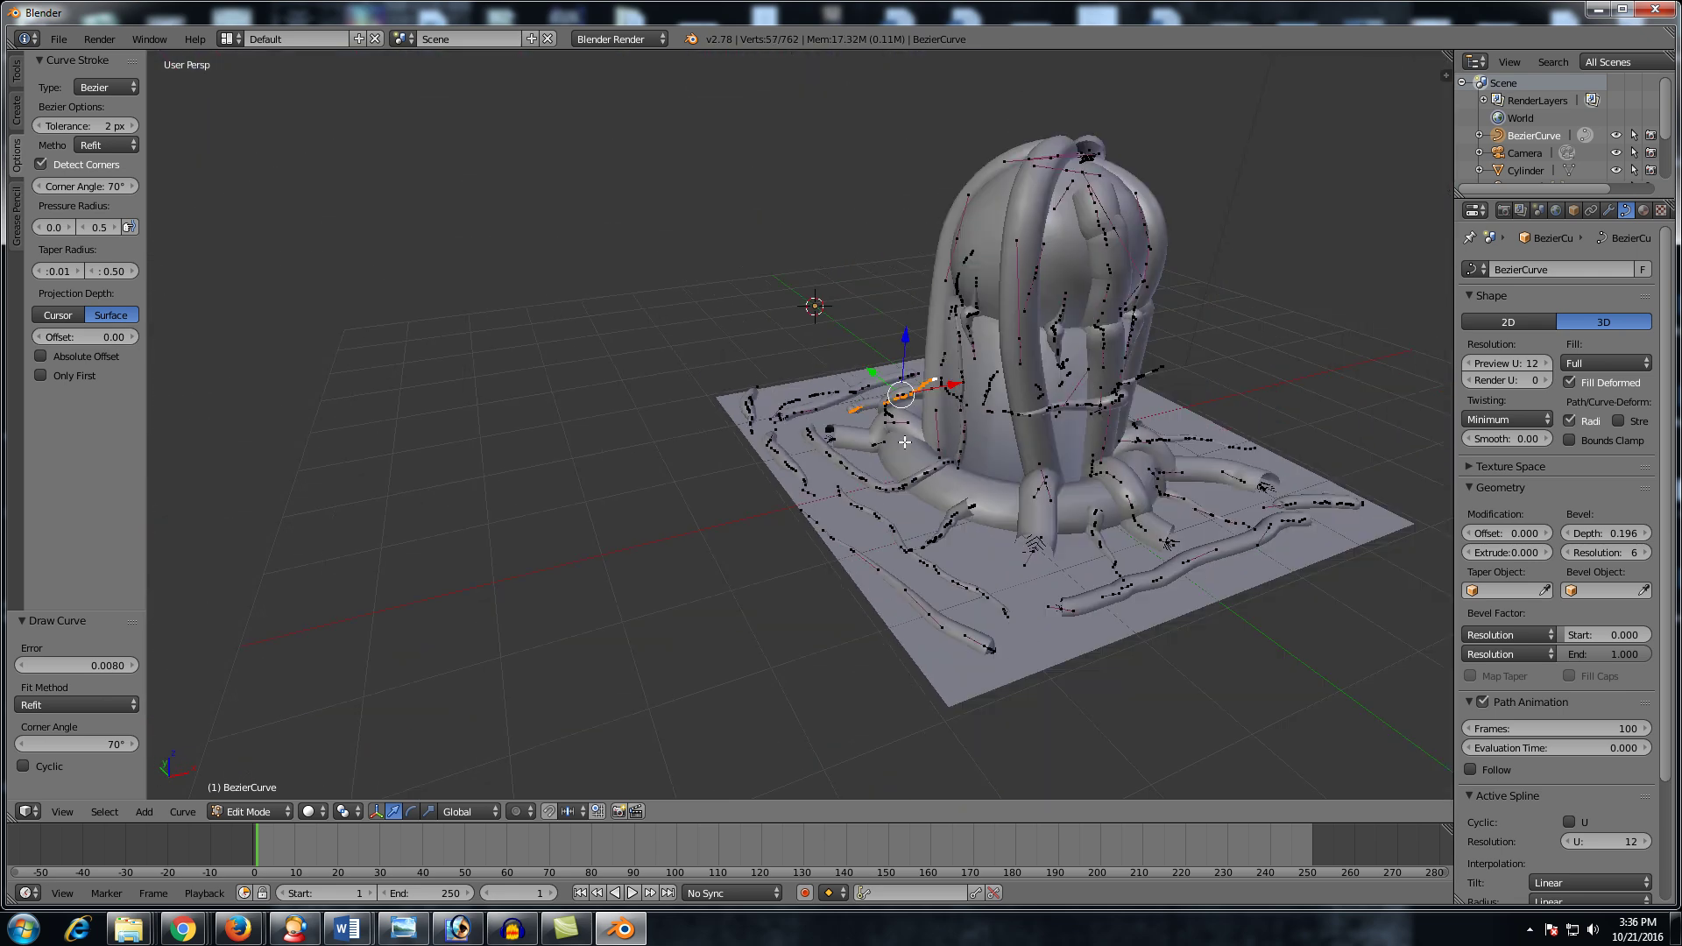
mouse_move(815, 304)
middle_mouse_down()
mouse_move(928, 508)
mouse_move(976, 444)
middle_mouse_up()
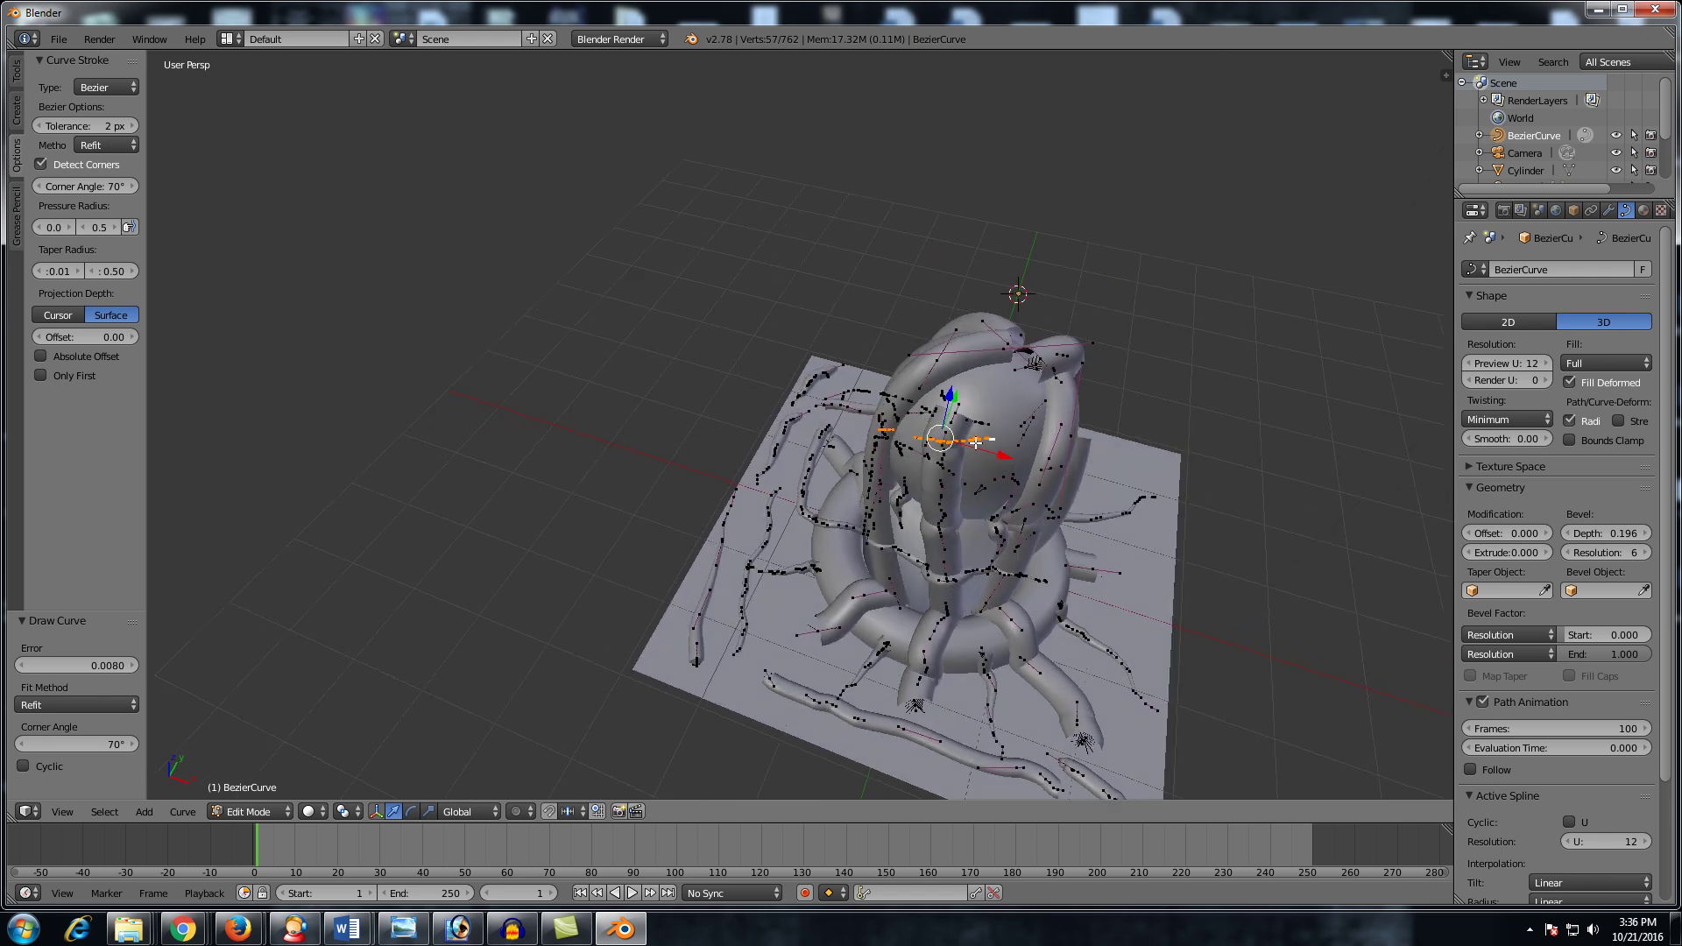
mouse_move(1076, 438)
left_mouse_down()
mouse_move(885, 377)
mouse_move(946, 328)
left_mouse_up()
mouse_move(947, 328)
middle_mouse_down()
mouse_move(1165, 346)
mouse_move(1185, 385)
mouse_move(1304, 318)
mouse_move(1077, 360)
mouse_move(1024, 343)
mouse_move(1017, 381)
mouse_move(1075, 347)
mouse_move(1042, 265)
middle_mouse_up()
Step: Preview the sculpture in Object Mode, then return to Edit Mode
key("Tab")
scroll(1146, 305, "up", 3)
scroll(1185, 386, "down", 4)
scroll(1295, 312, "up", 6)
key("Tab")
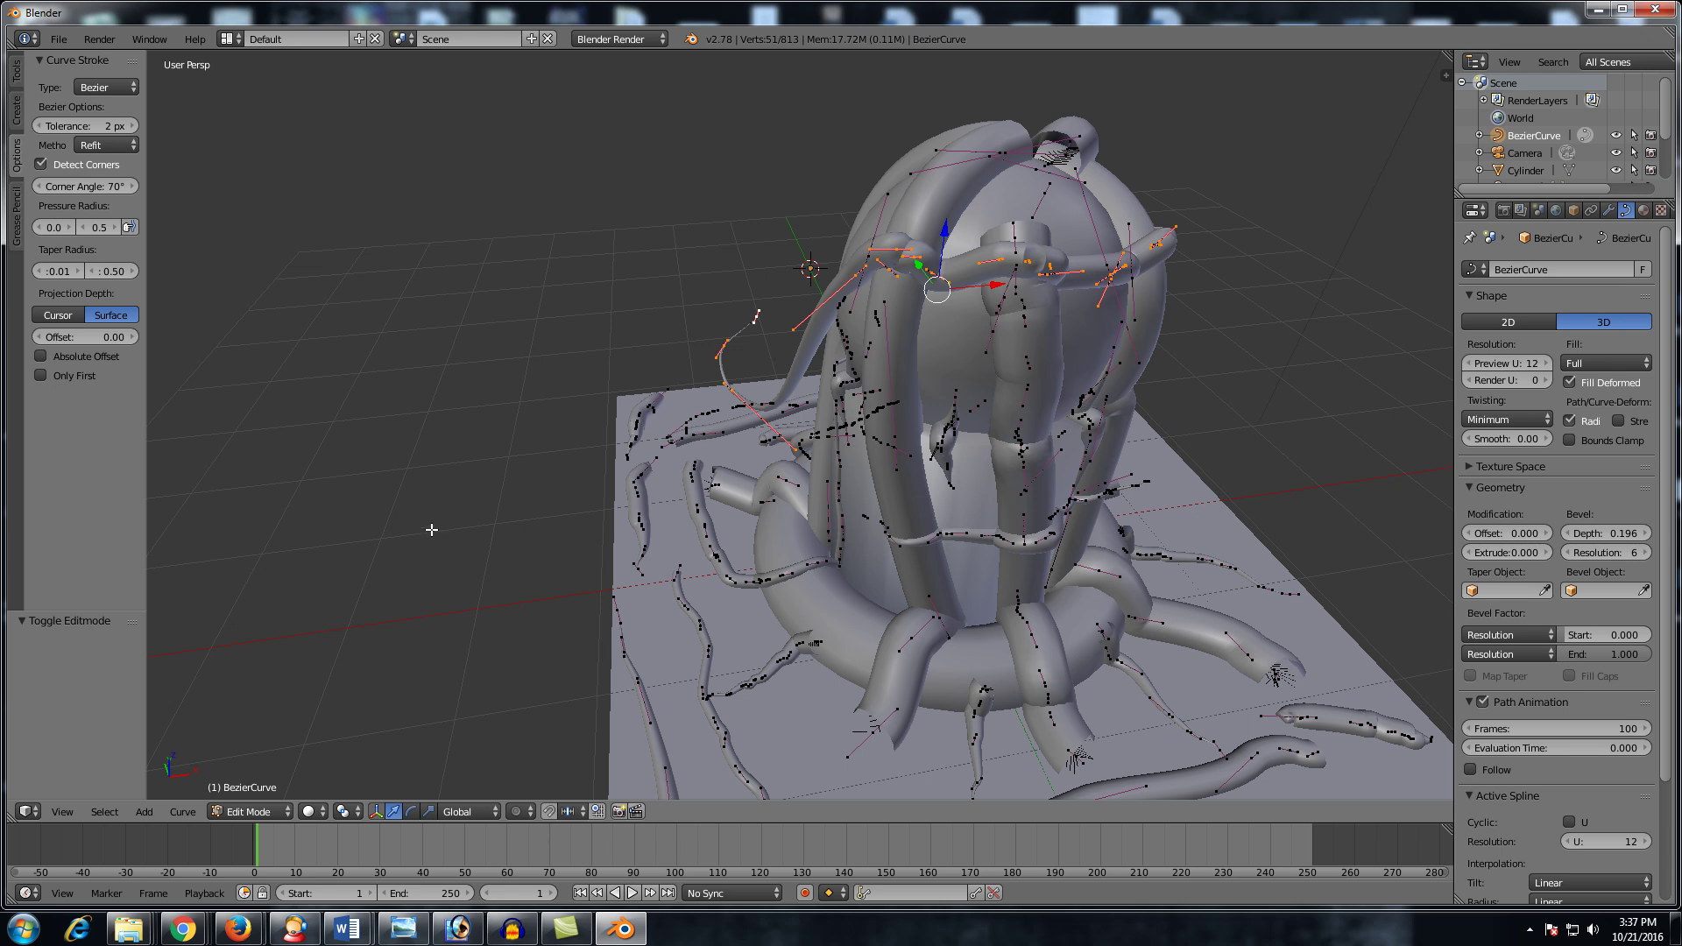
Step: Enable Only First projection and draw upright tentacles at the plane's right and left edges
left_click(52, 375)
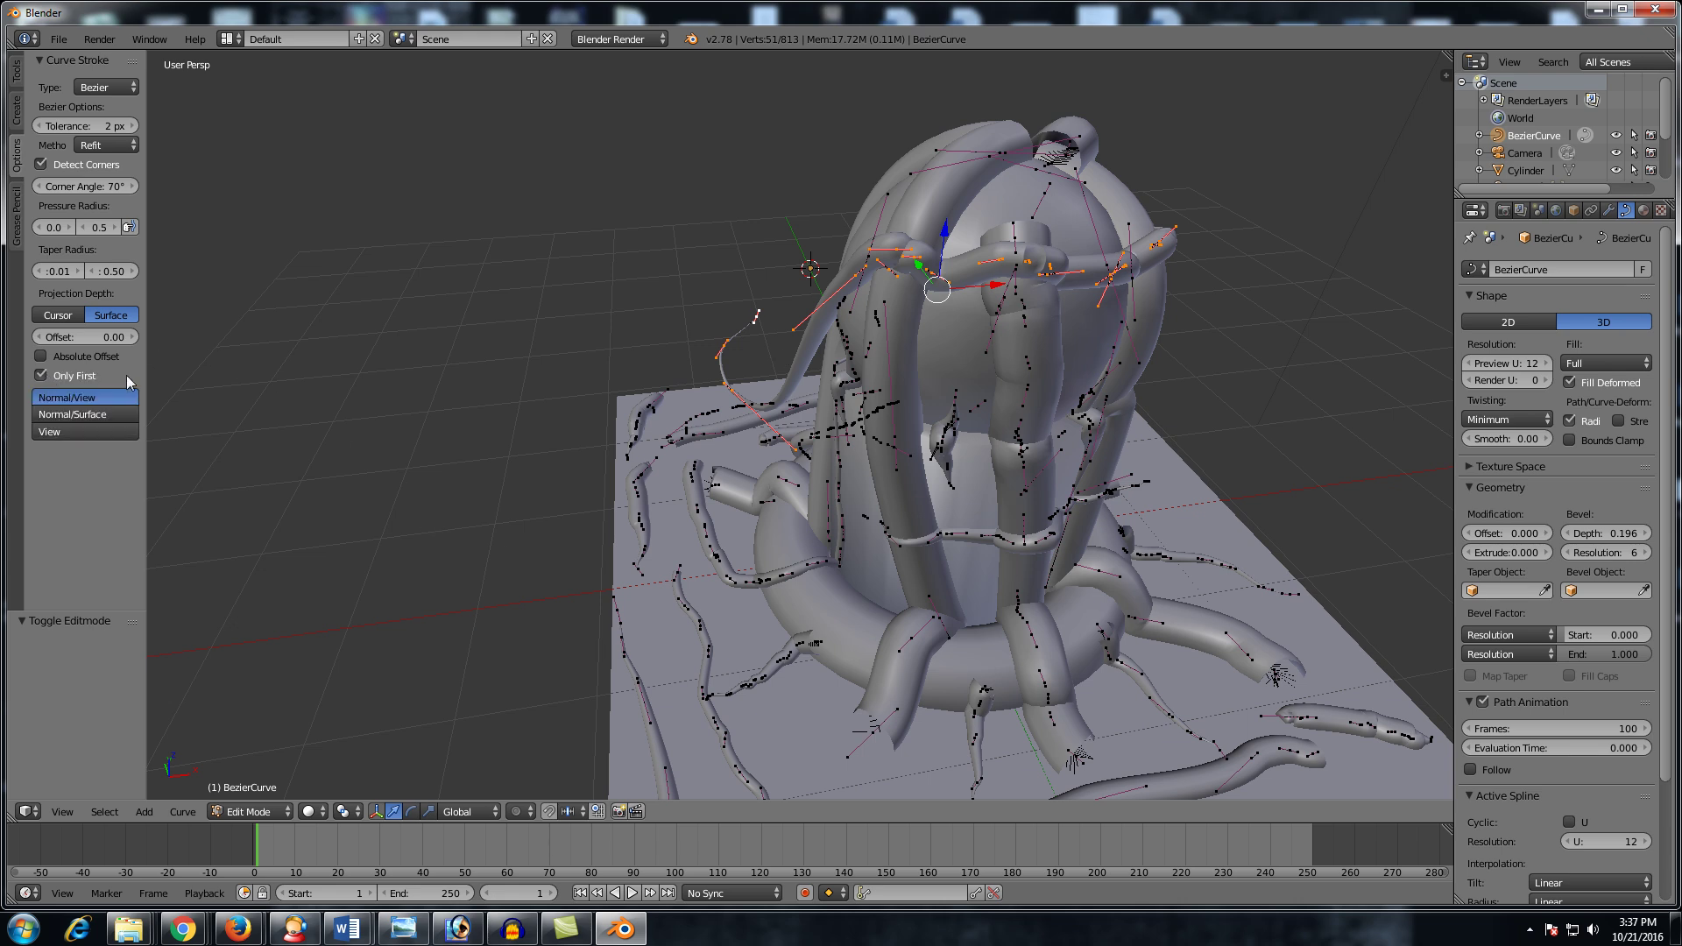
middle_click_drag(1219, 429, 1068, 350)
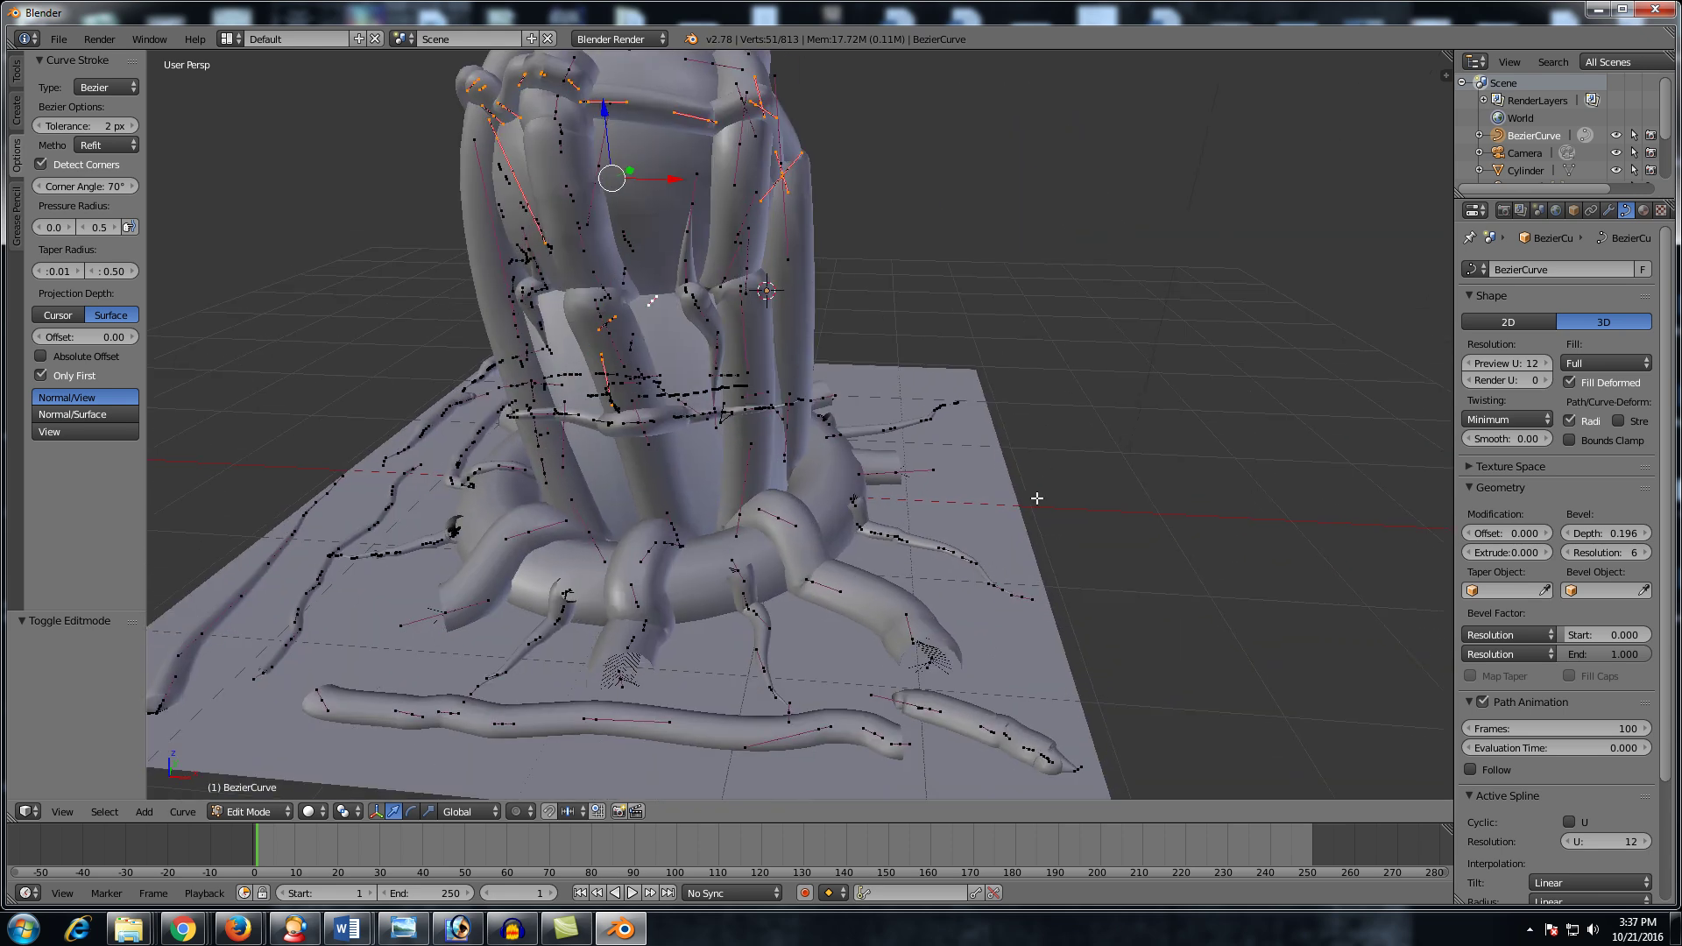
middle_click_drag(1036, 498, 1050, 476)
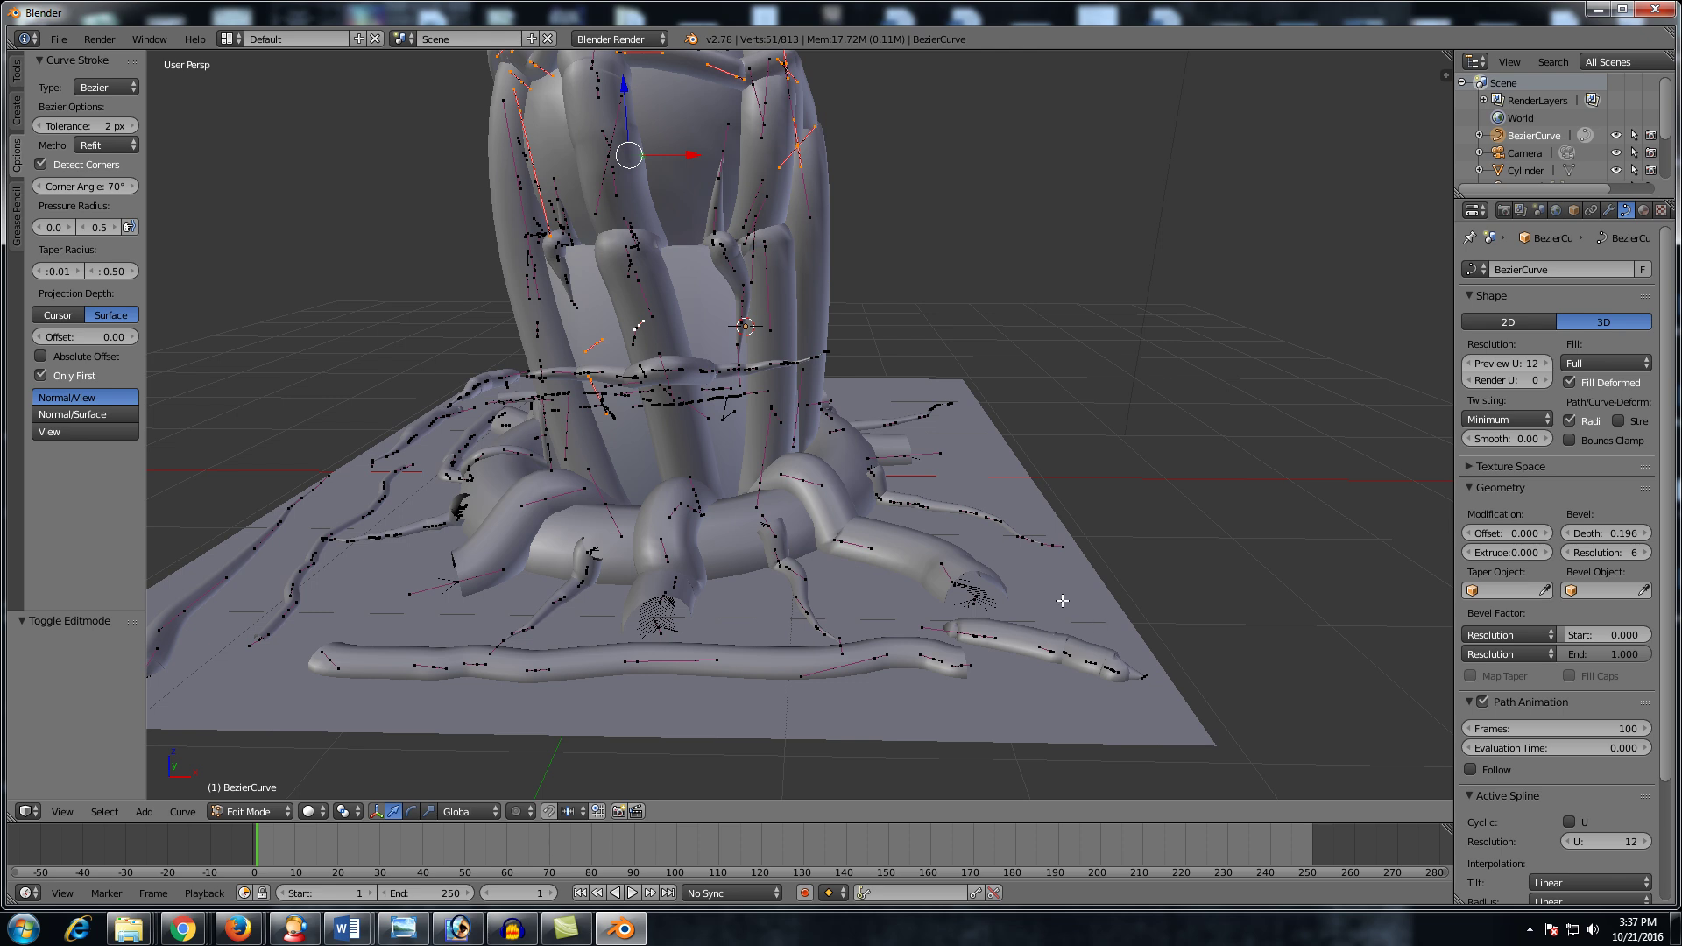
mouse_move(1058, 594)
left_mouse_down()
mouse_move(1031, 463)
mouse_move(1079, 357)
left_mouse_up()
middle_click_drag(991, 502, 1003, 548)
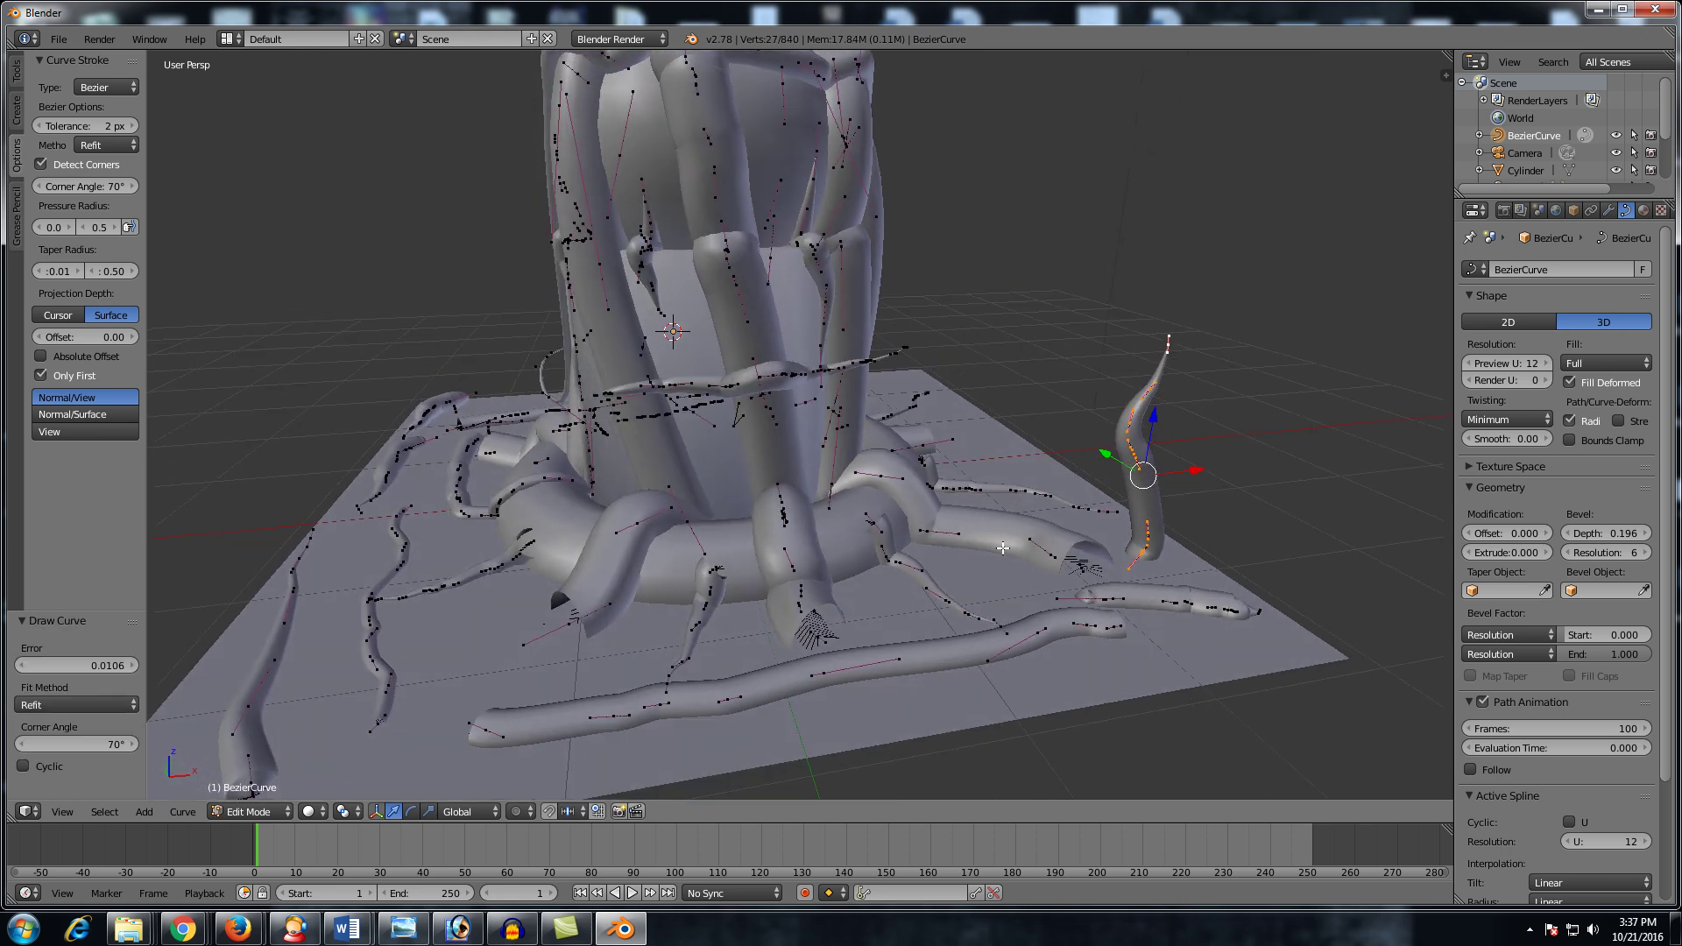
left_click_drag(457, 620, 435, 460)
middle_click_drag(710, 536, 757, 600)
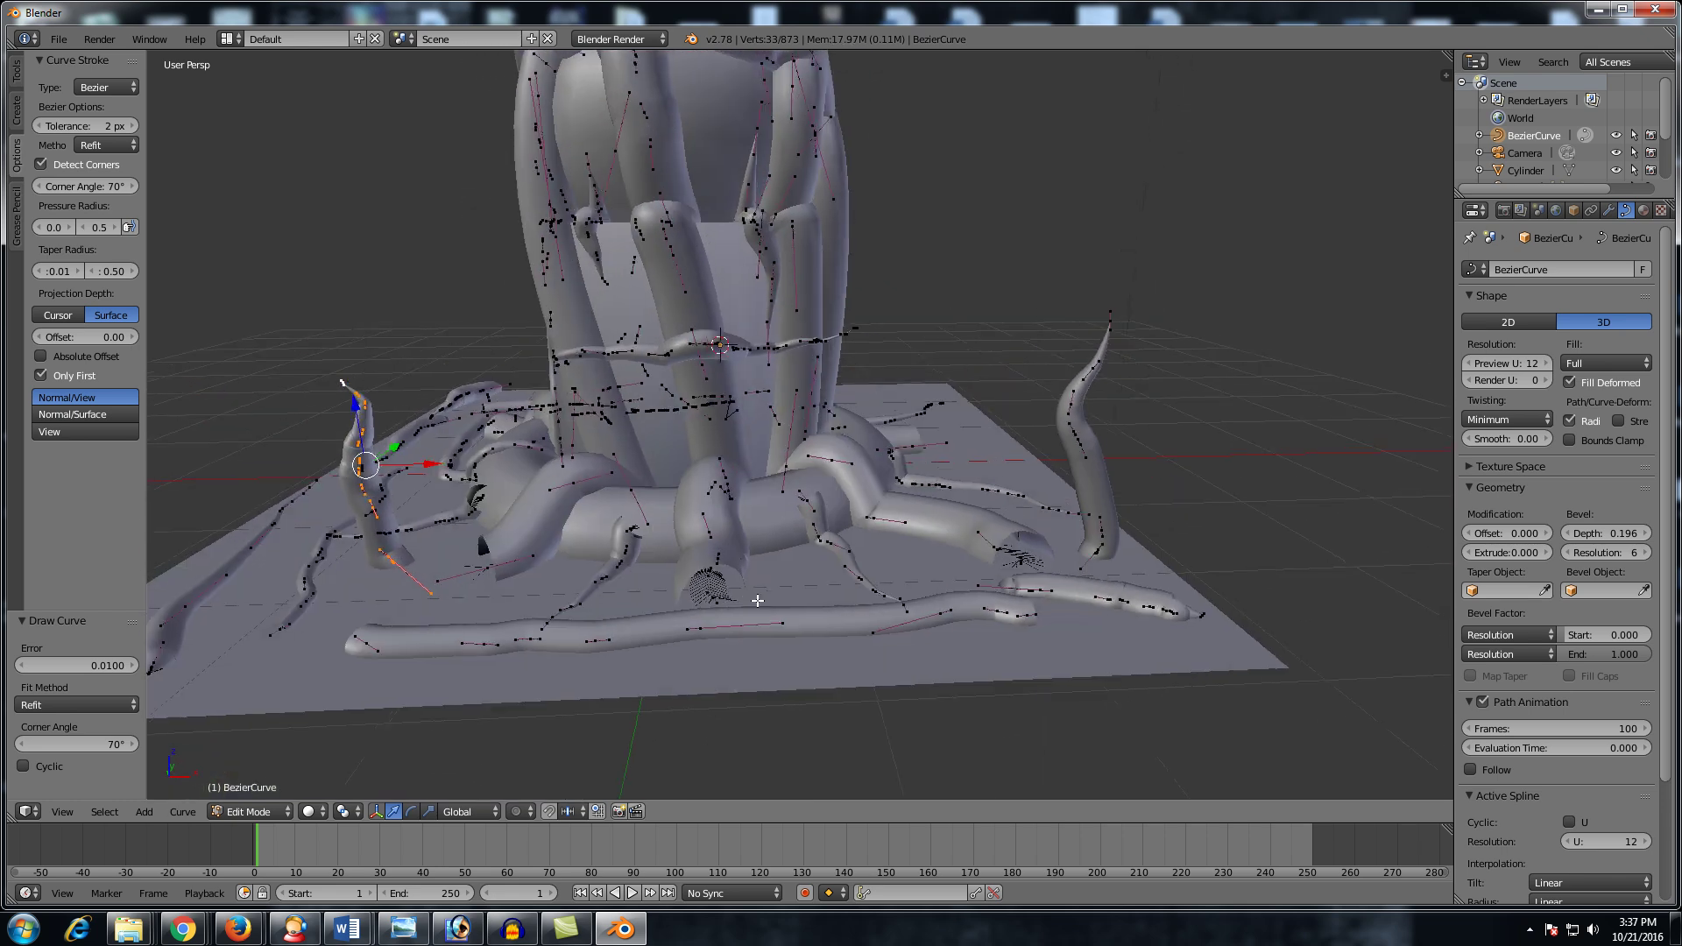
Step: Draw two horns rising from the top of the dome
middle_click_drag(771, 368, 957, 601)
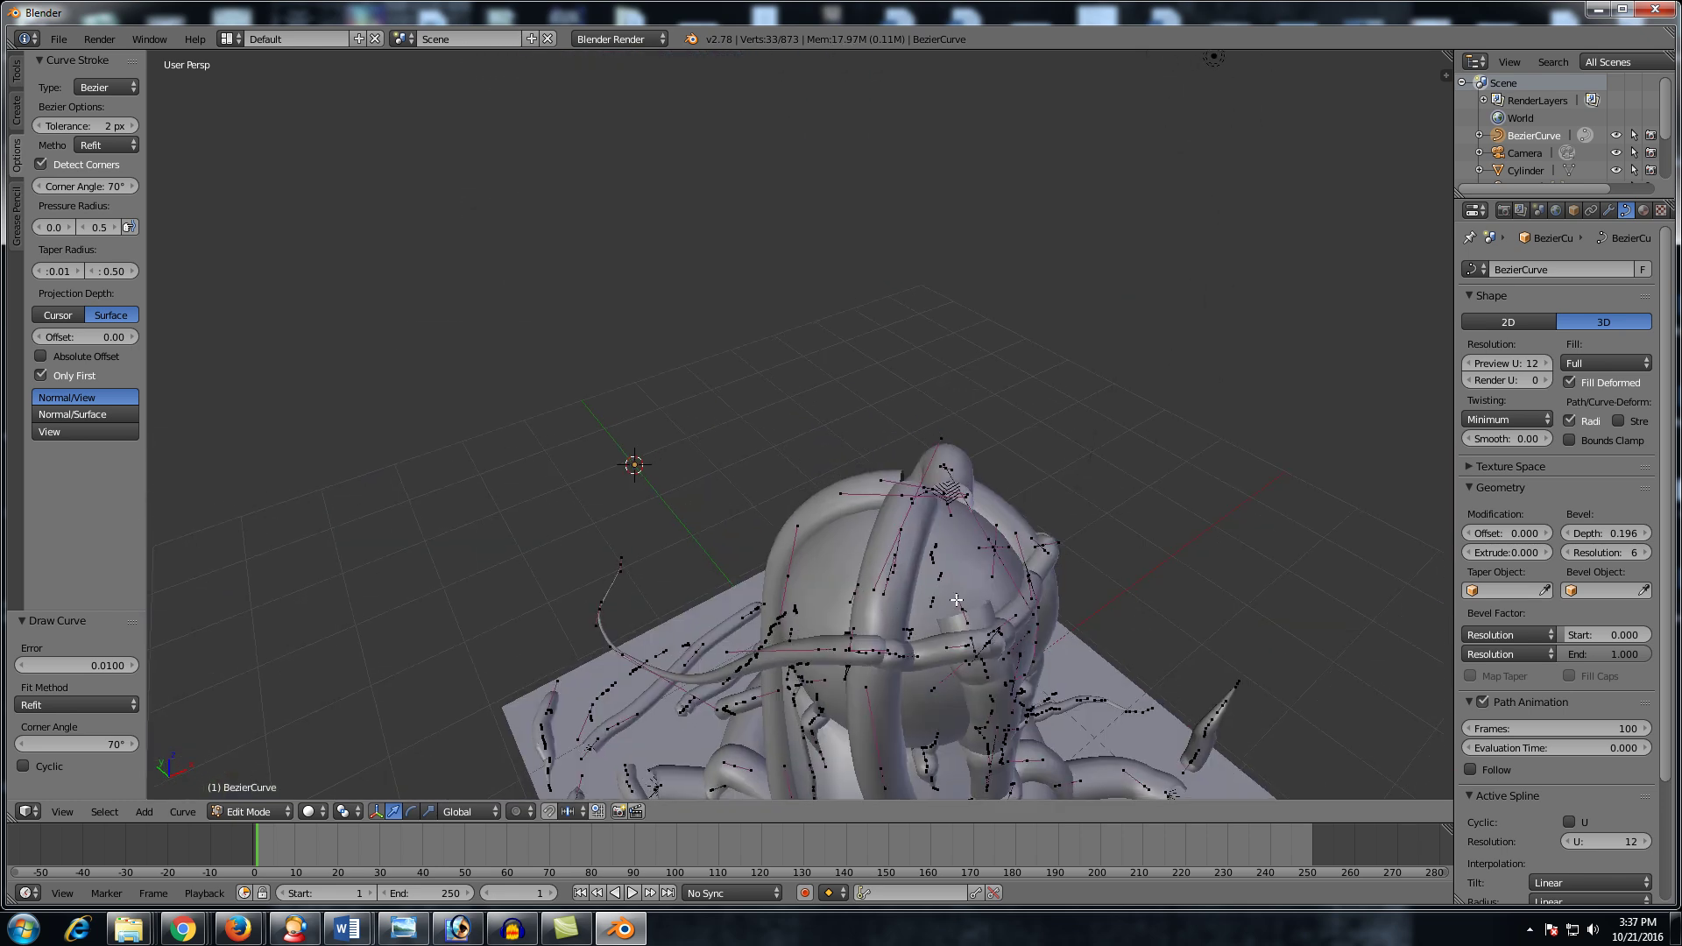
left_click_drag(969, 569, 1090, 367)
middle_click_drag(876, 502, 834, 485)
left_click_drag(745, 535, 671, 355)
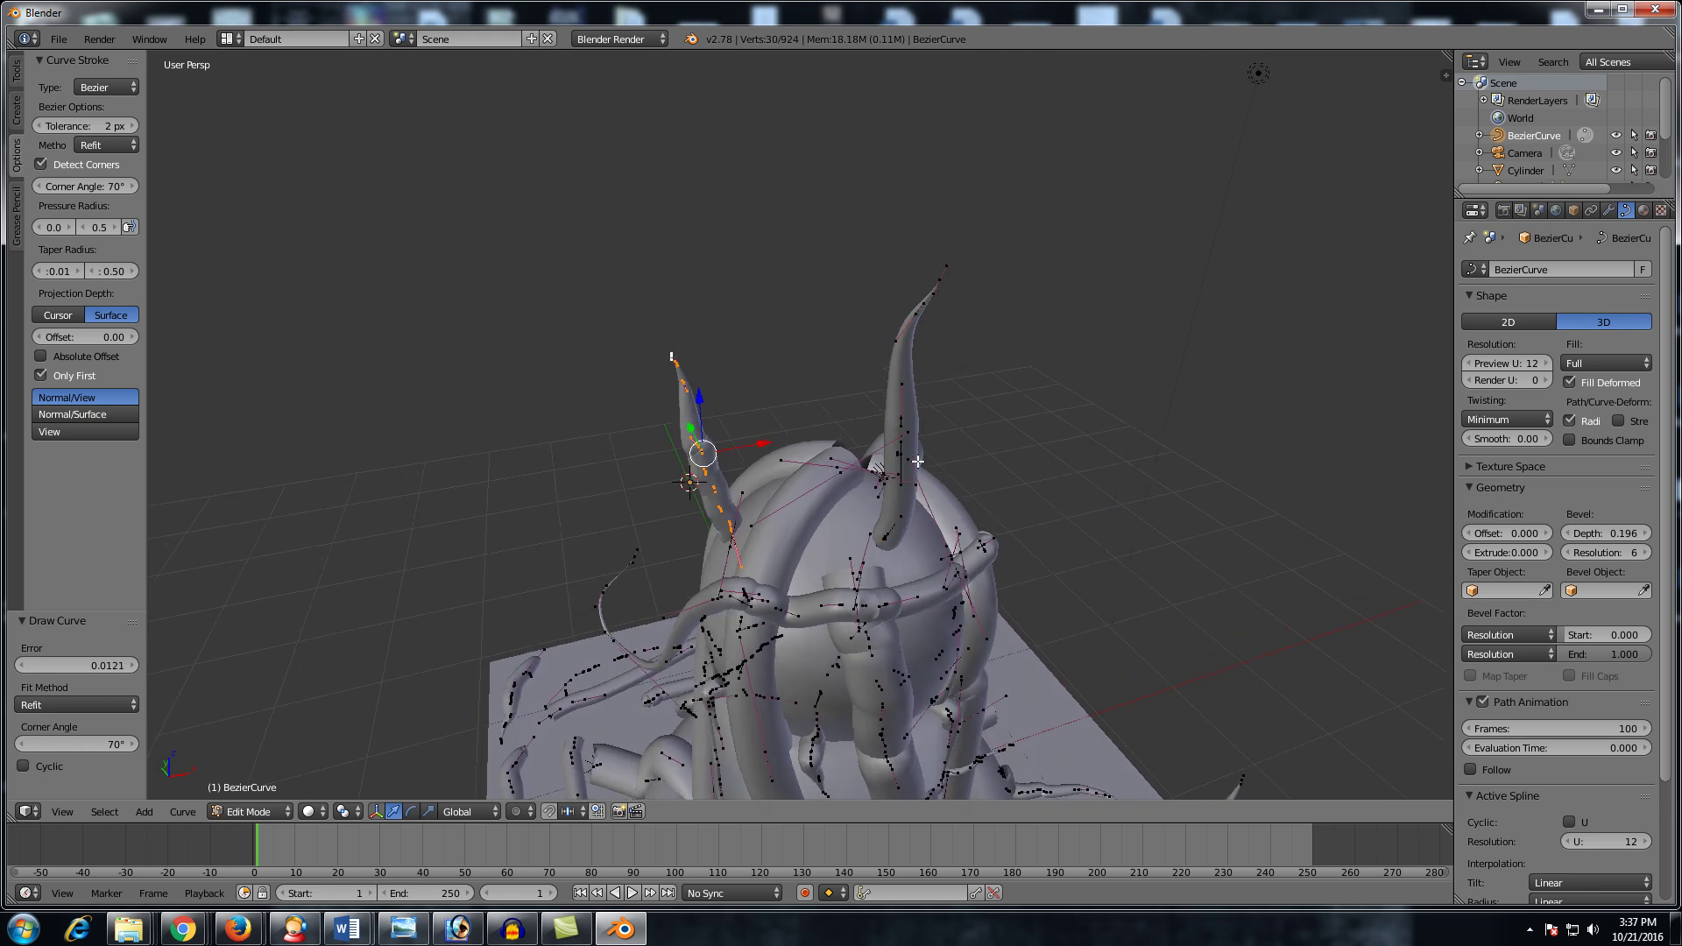
scroll(917, 460, "down", 4)
key("Tab")
middle_click_drag(995, 540, 938, 501)
scroll(946, 650, "up", 5)
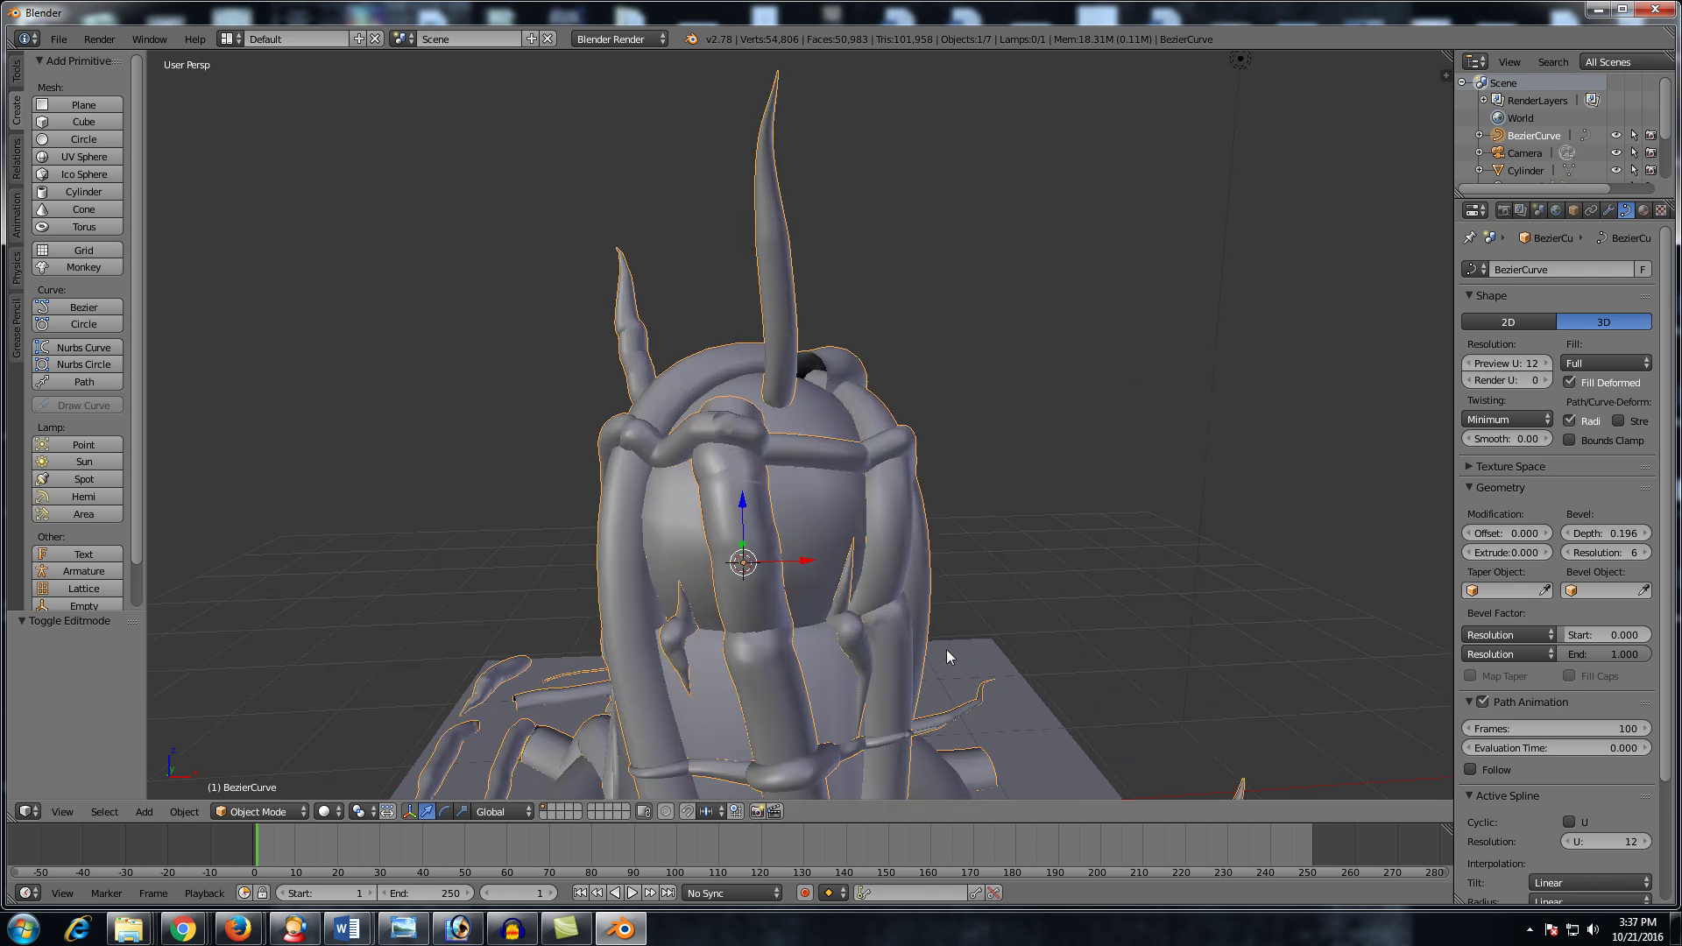
scroll(947, 649, "down", 2)
middle_click_drag(945, 650, 945, 689)
scroll(947, 701, "down", 3)
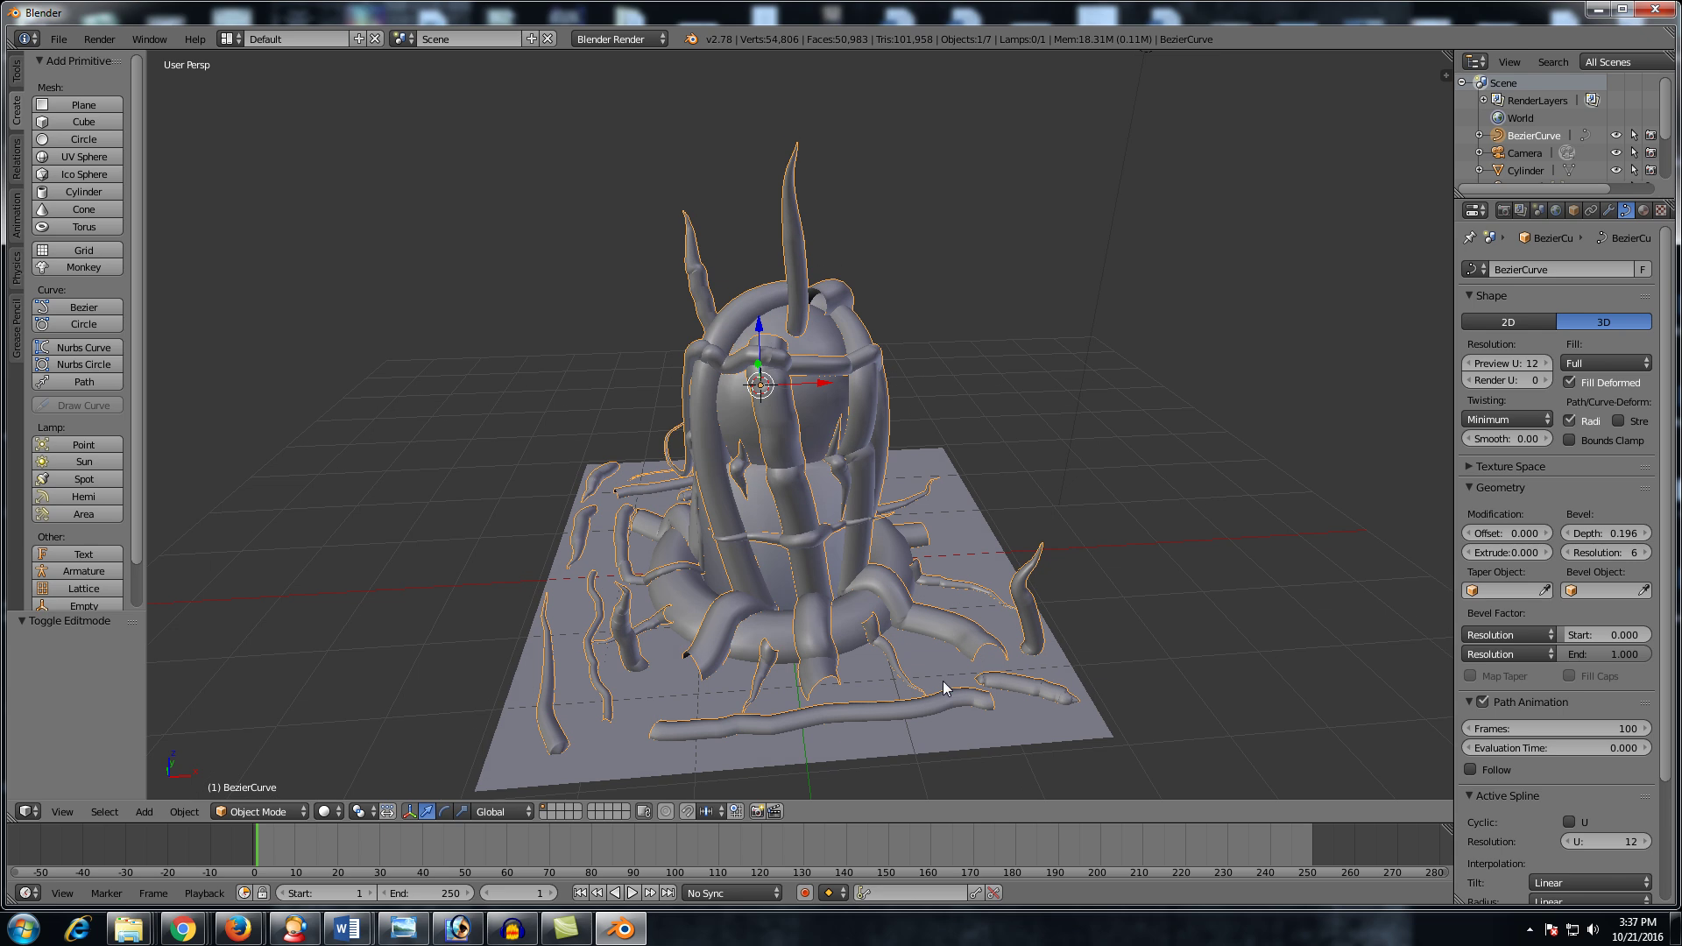
key("Tab")
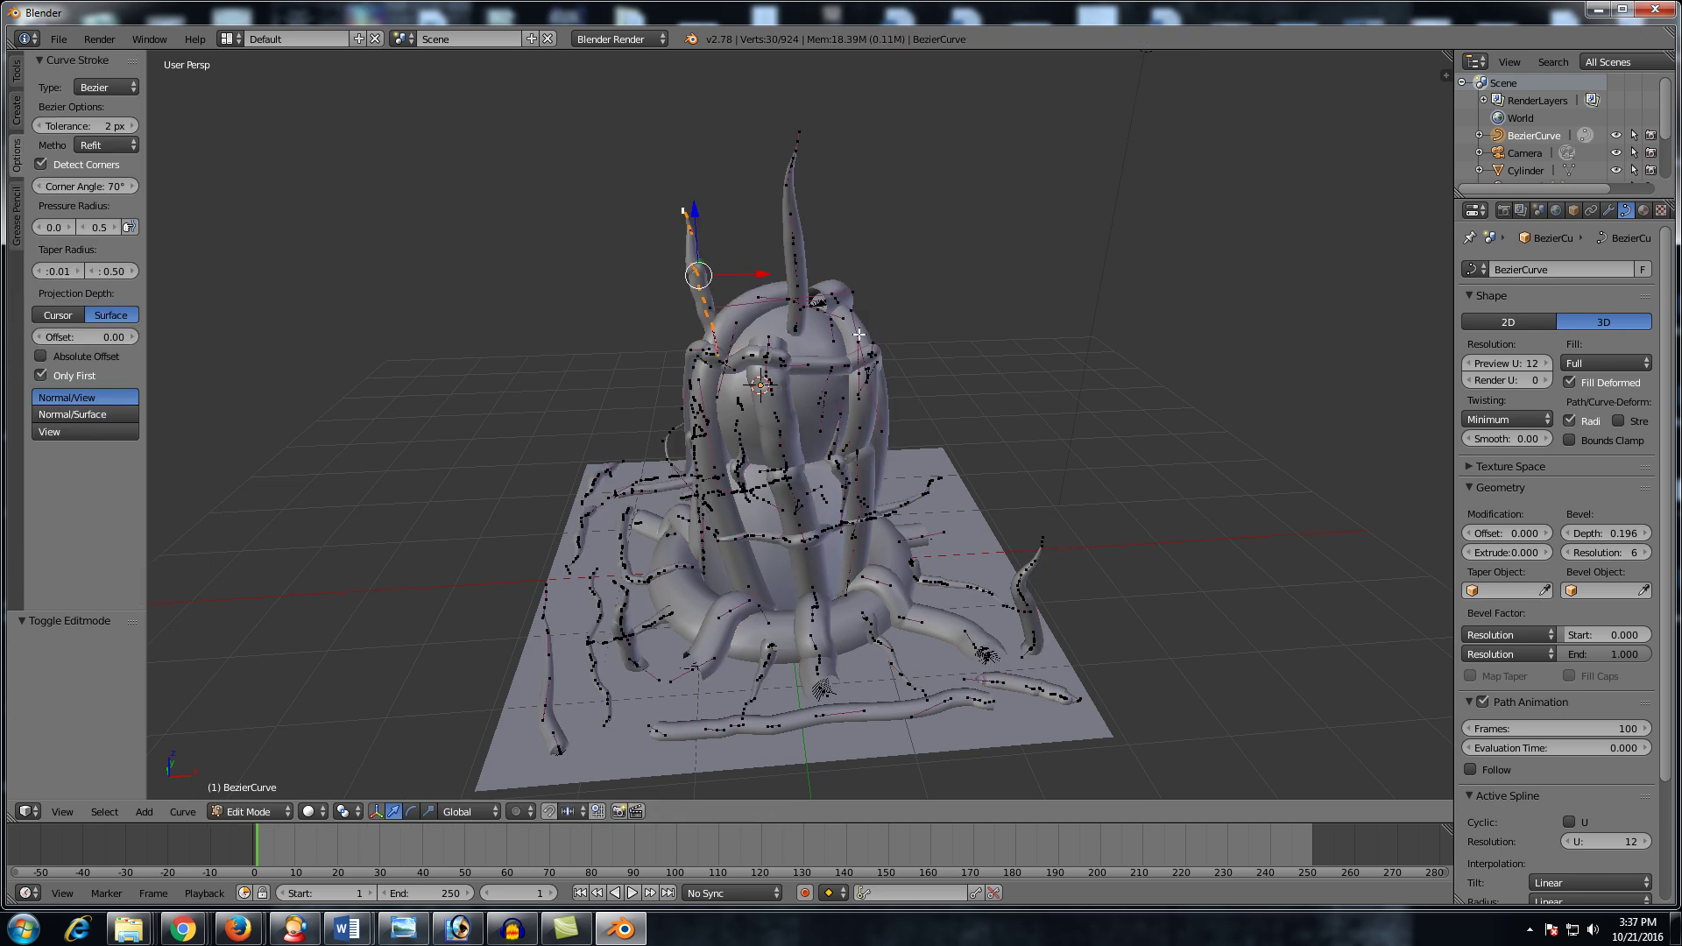
Step: Draw a small oval curve on the front of the dome and preview it in Object Mode
right_click(890, 308)
key("Tab")
scroll(930, 329, "up", 4)
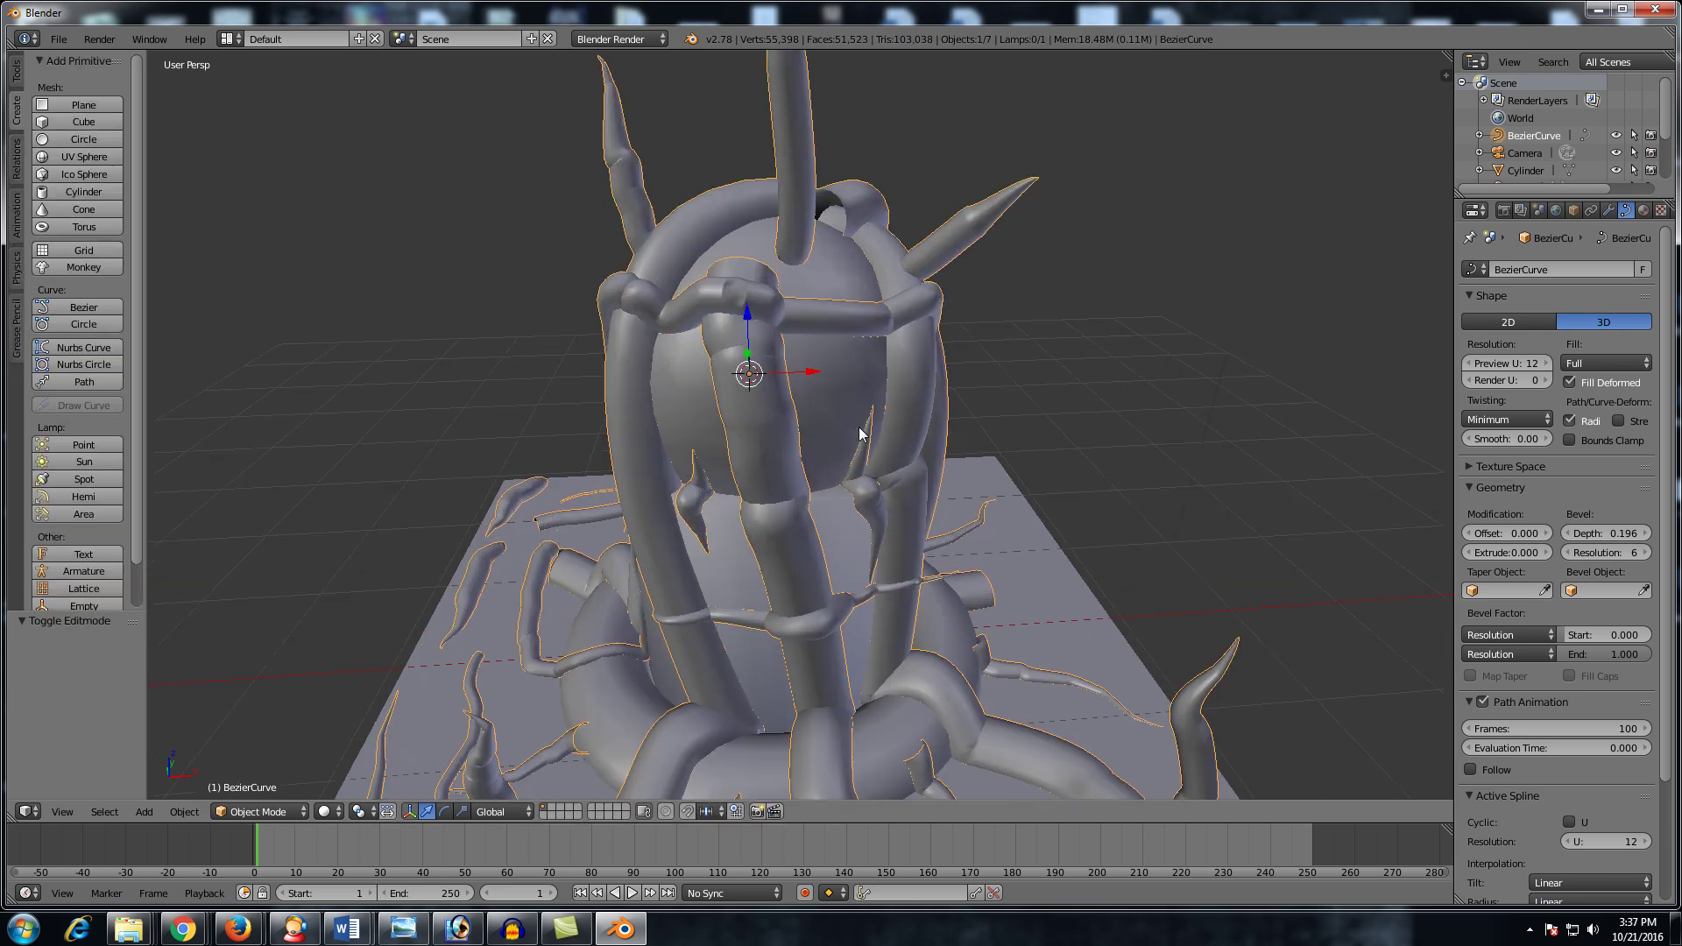
key("Tab")
left_click_drag(687, 416, 690, 427)
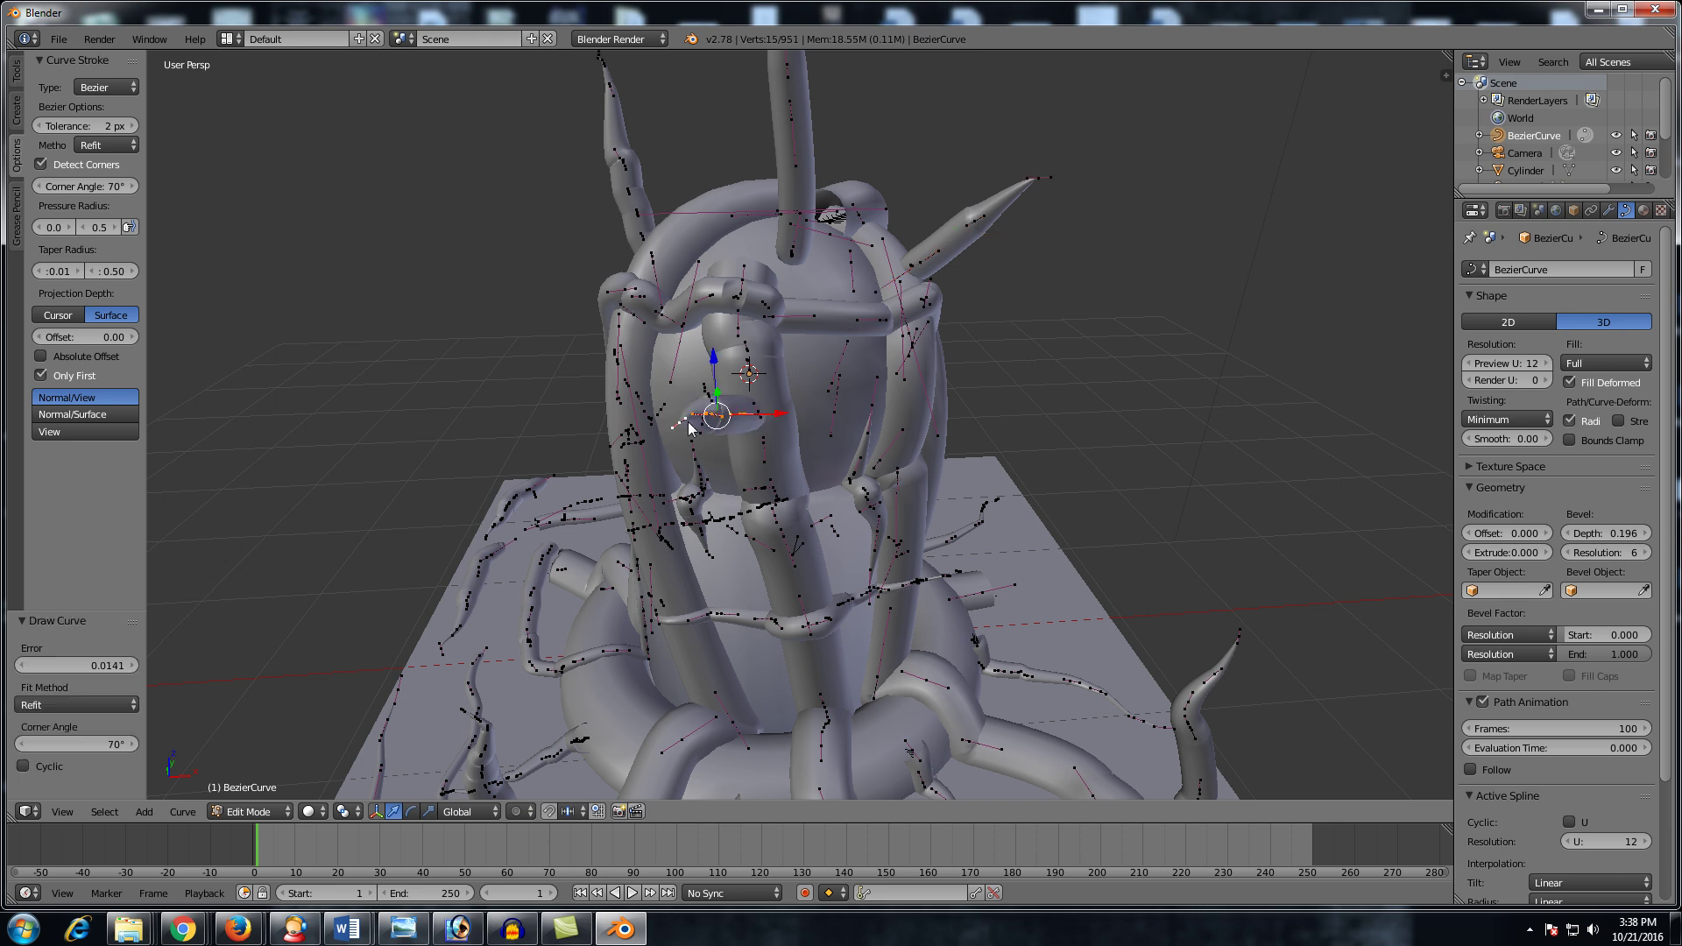
key("Tab")
mouse_move(690, 427)
middle_mouse_down()
mouse_move(704, 460)
mouse_move(647, 473)
mouse_move(710, 460)
mouse_move(706, 412)
mouse_move(834, 524)
mouse_move(724, 527)
middle_mouse_up()
scroll(785, 444, "up", 3)
scroll(756, 440, "down", 4)
Step: Draw a tall tentacle rising from the base's left side, preview, and return to Edit Mode
key("Tab")
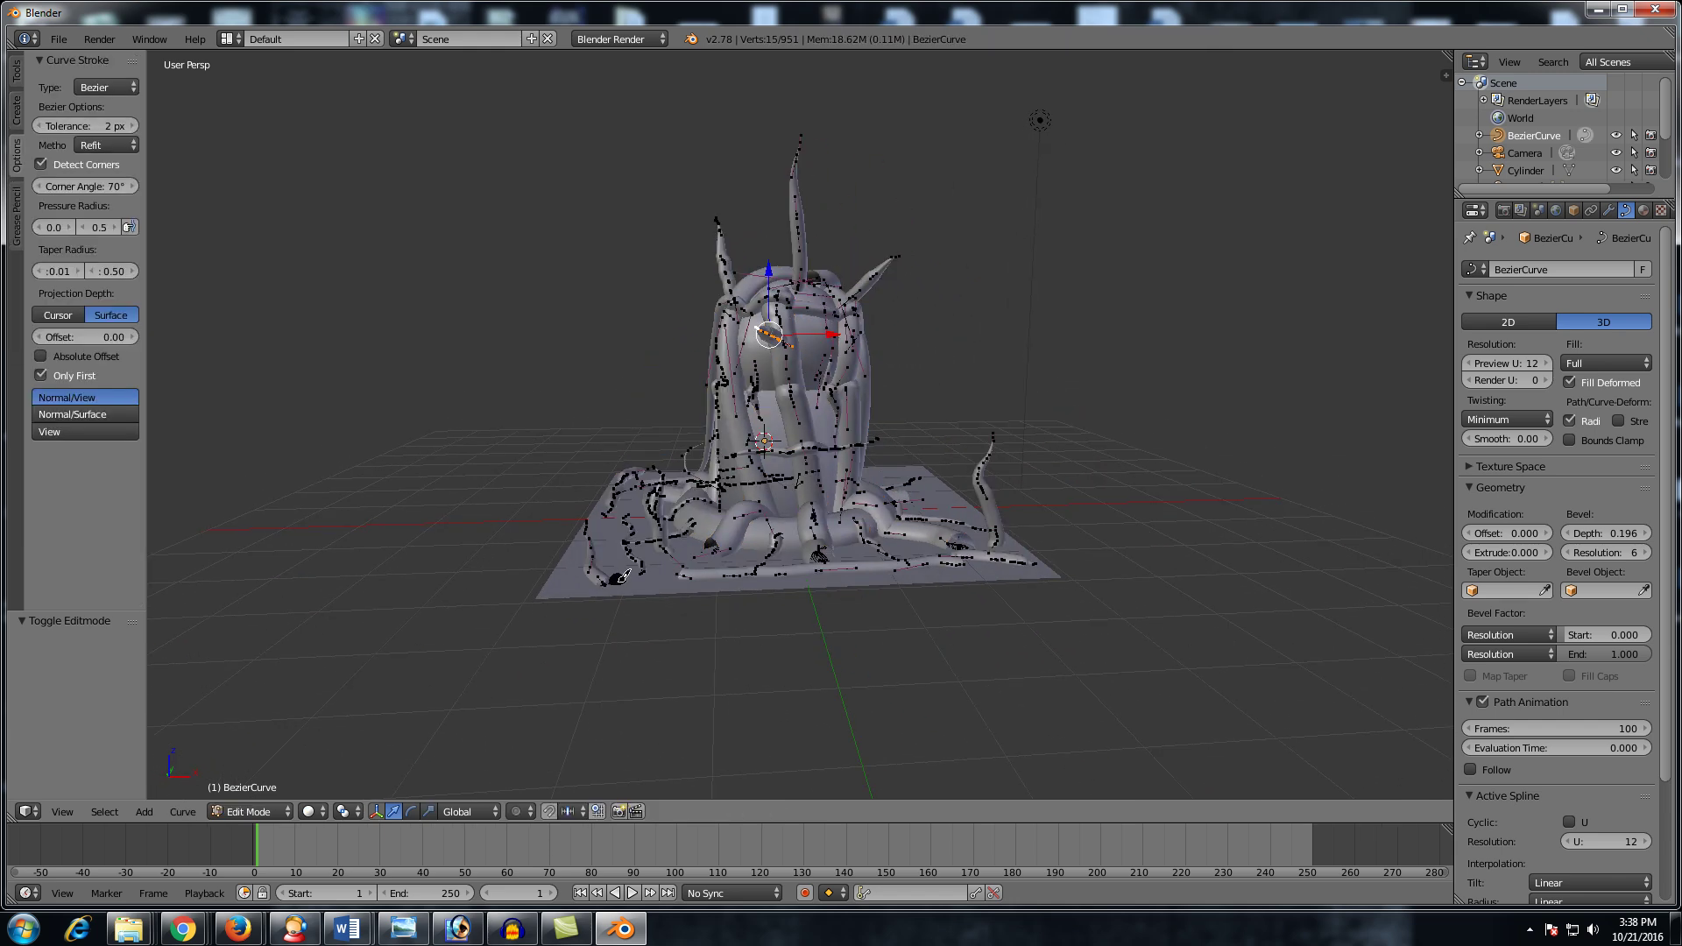
mouse_move(622, 576)
left_mouse_down()
mouse_move(607, 245)
mouse_move(624, 175)
left_mouse_up()
key("Tab")
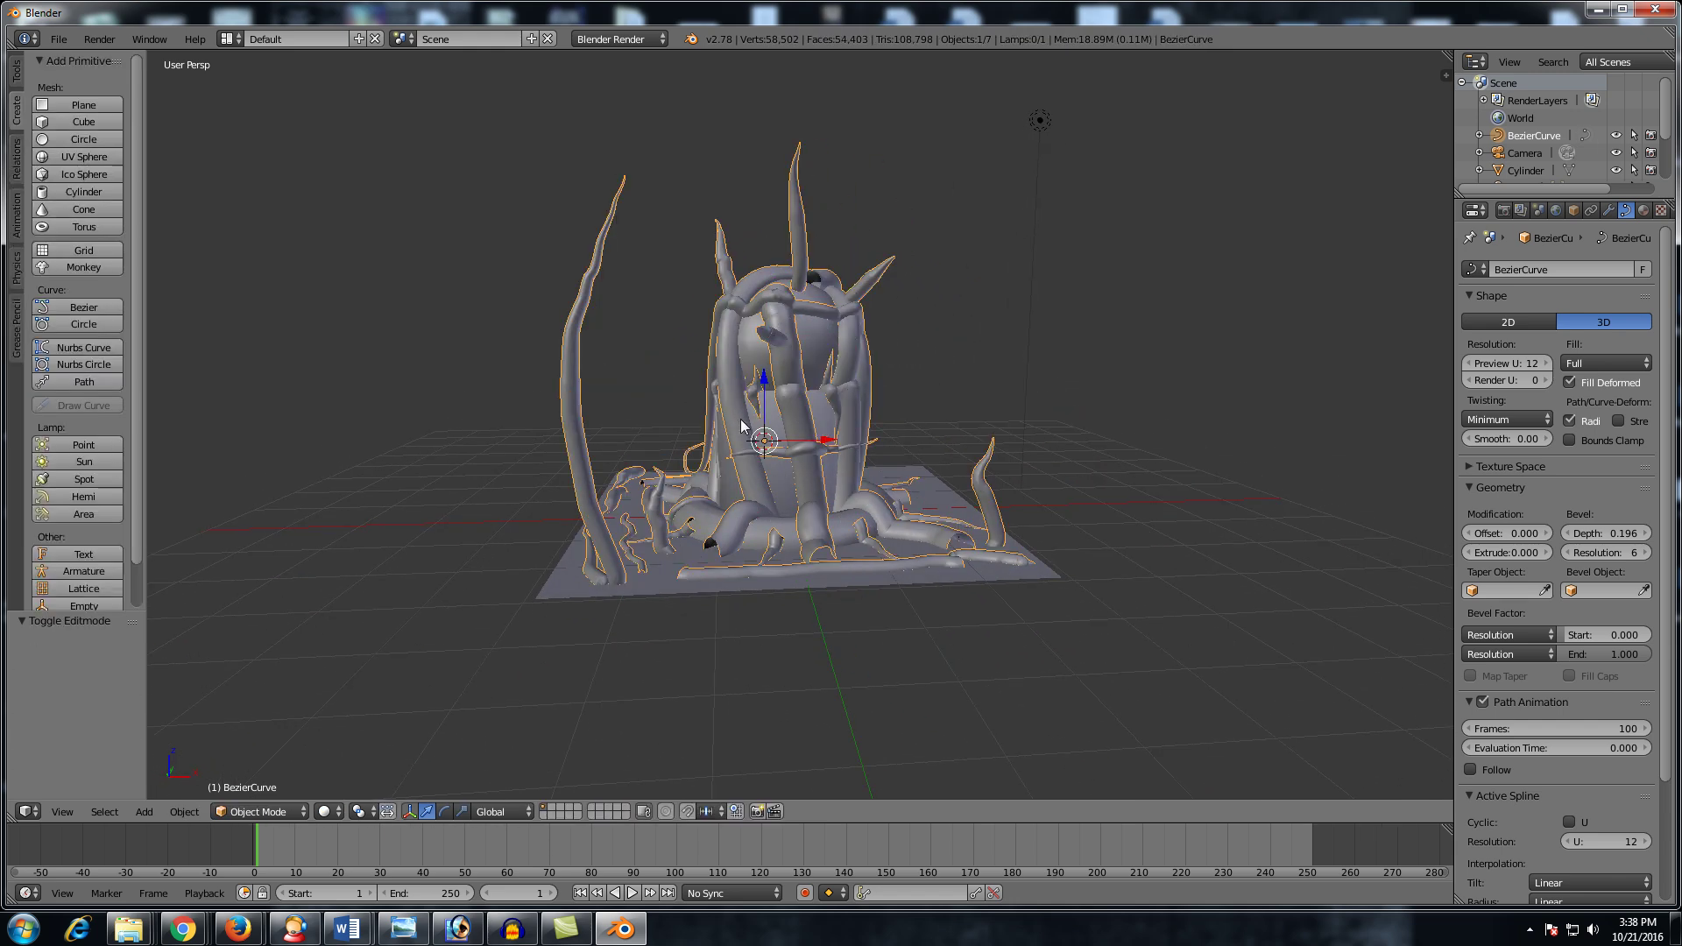
scroll(739, 419, "up", 3)
key("Tab")
right_click(752, 267)
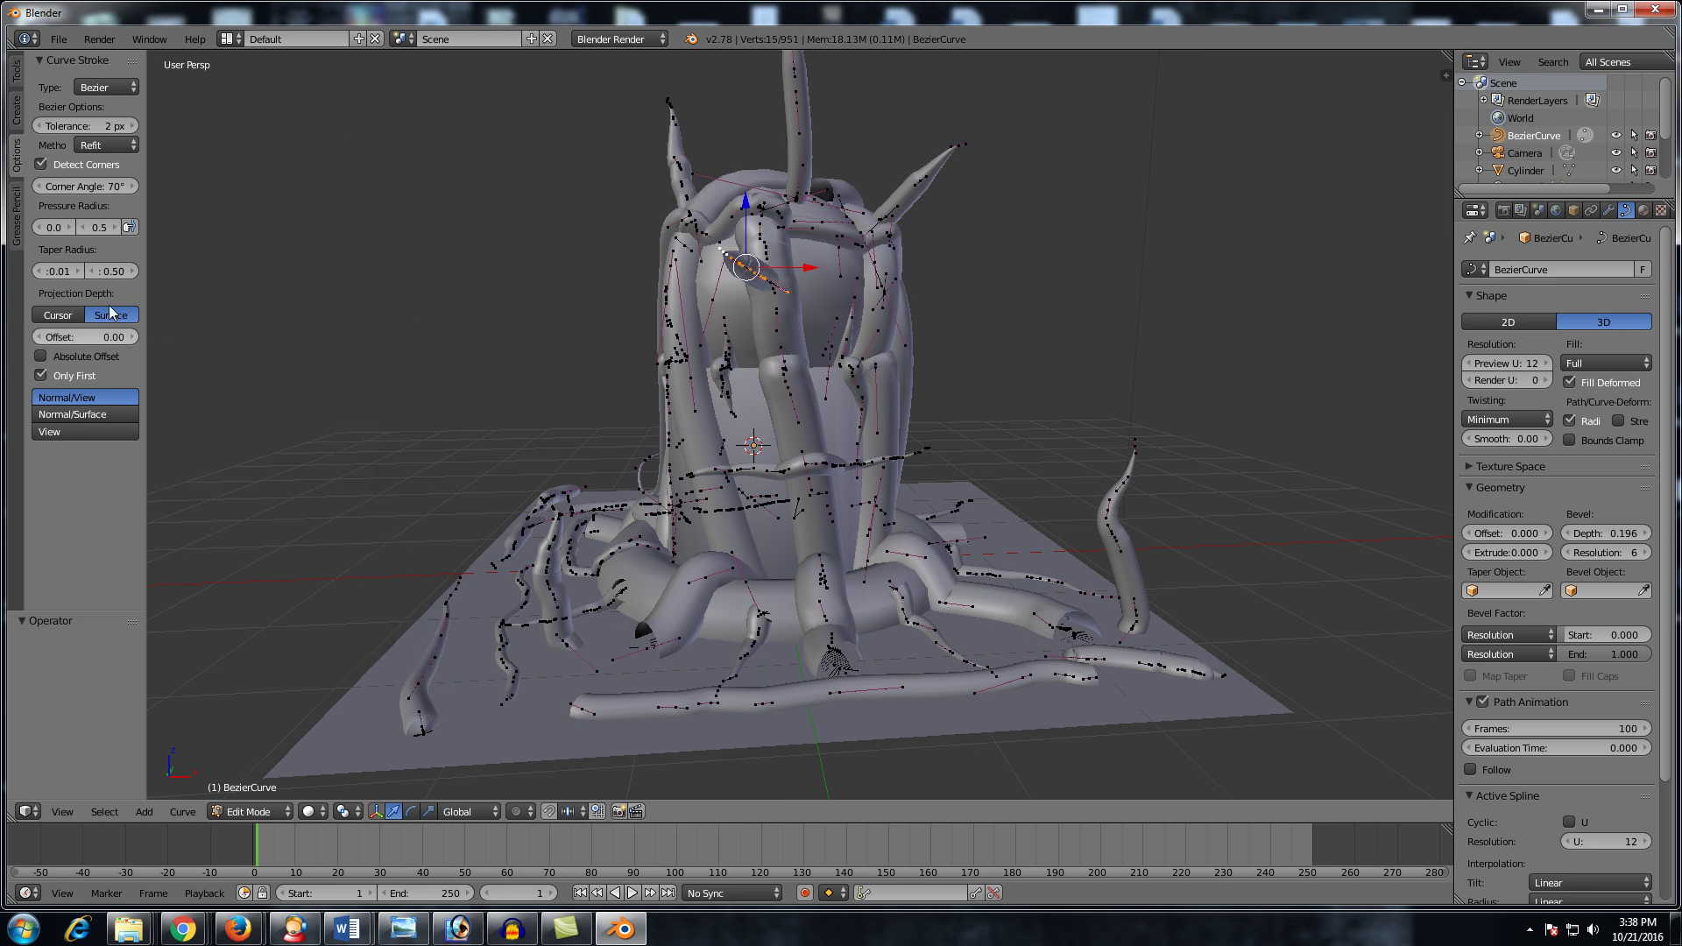
Step: Try a surface-normal-aligned tentacle stroke from the plane's front edge, then undo it
left_click(85, 417)
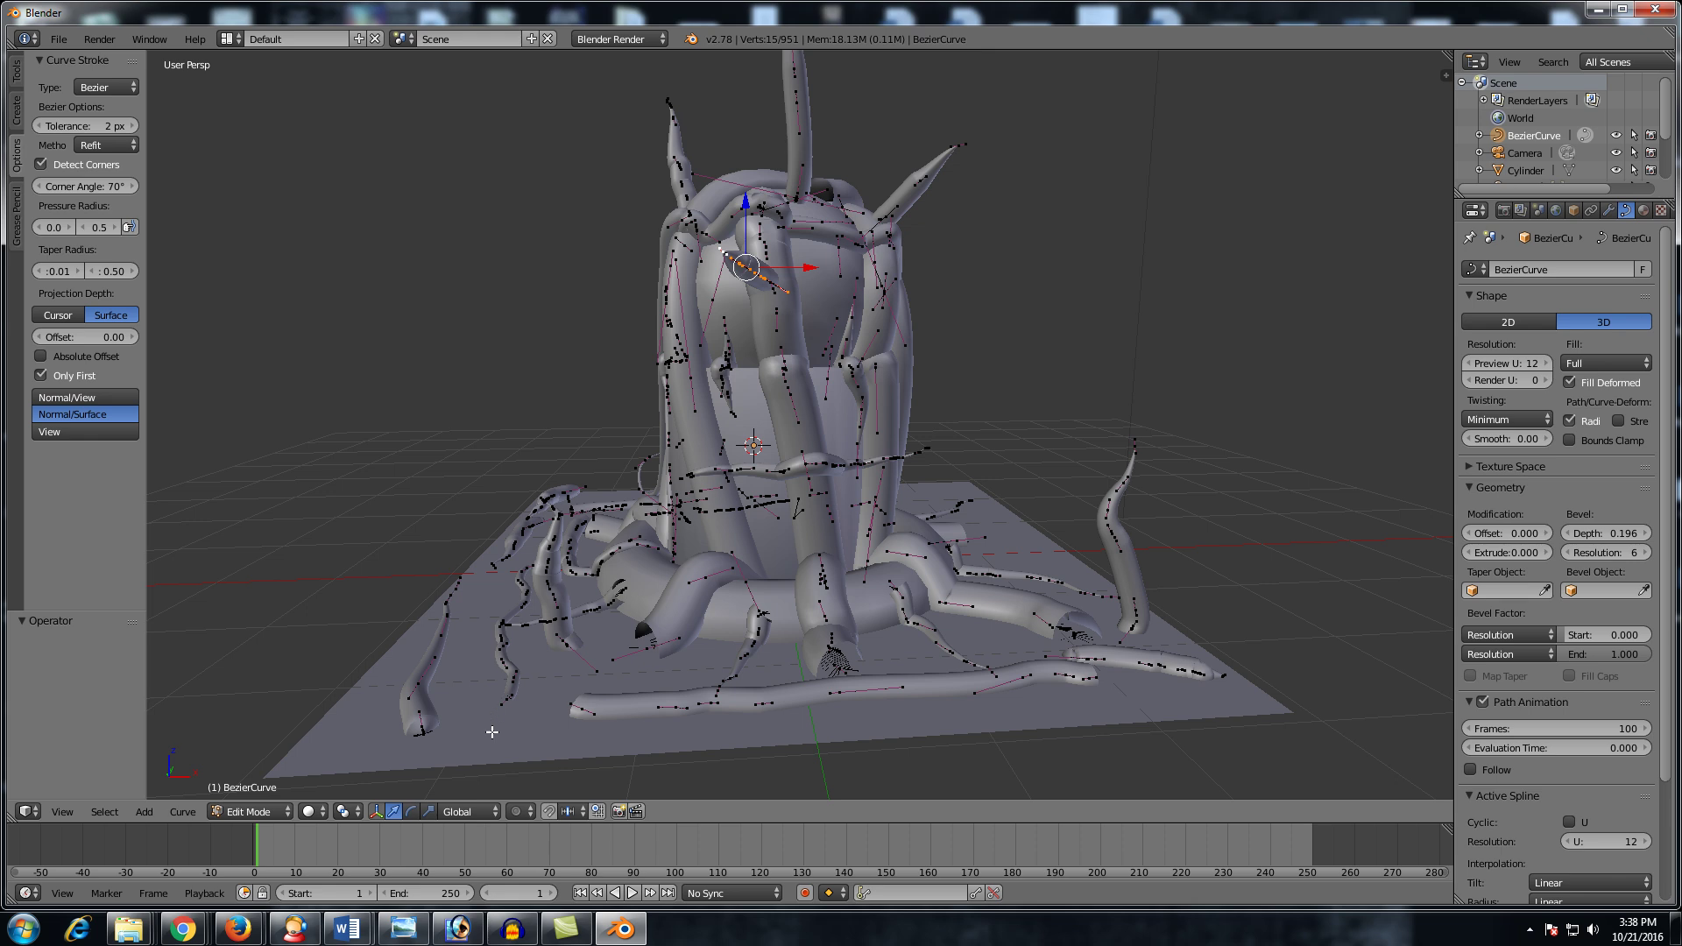
mouse_move(492, 731)
left_mouse_down()
mouse_move(466, 637)
mouse_move(474, 458)
mouse_move(451, 380)
left_mouse_up()
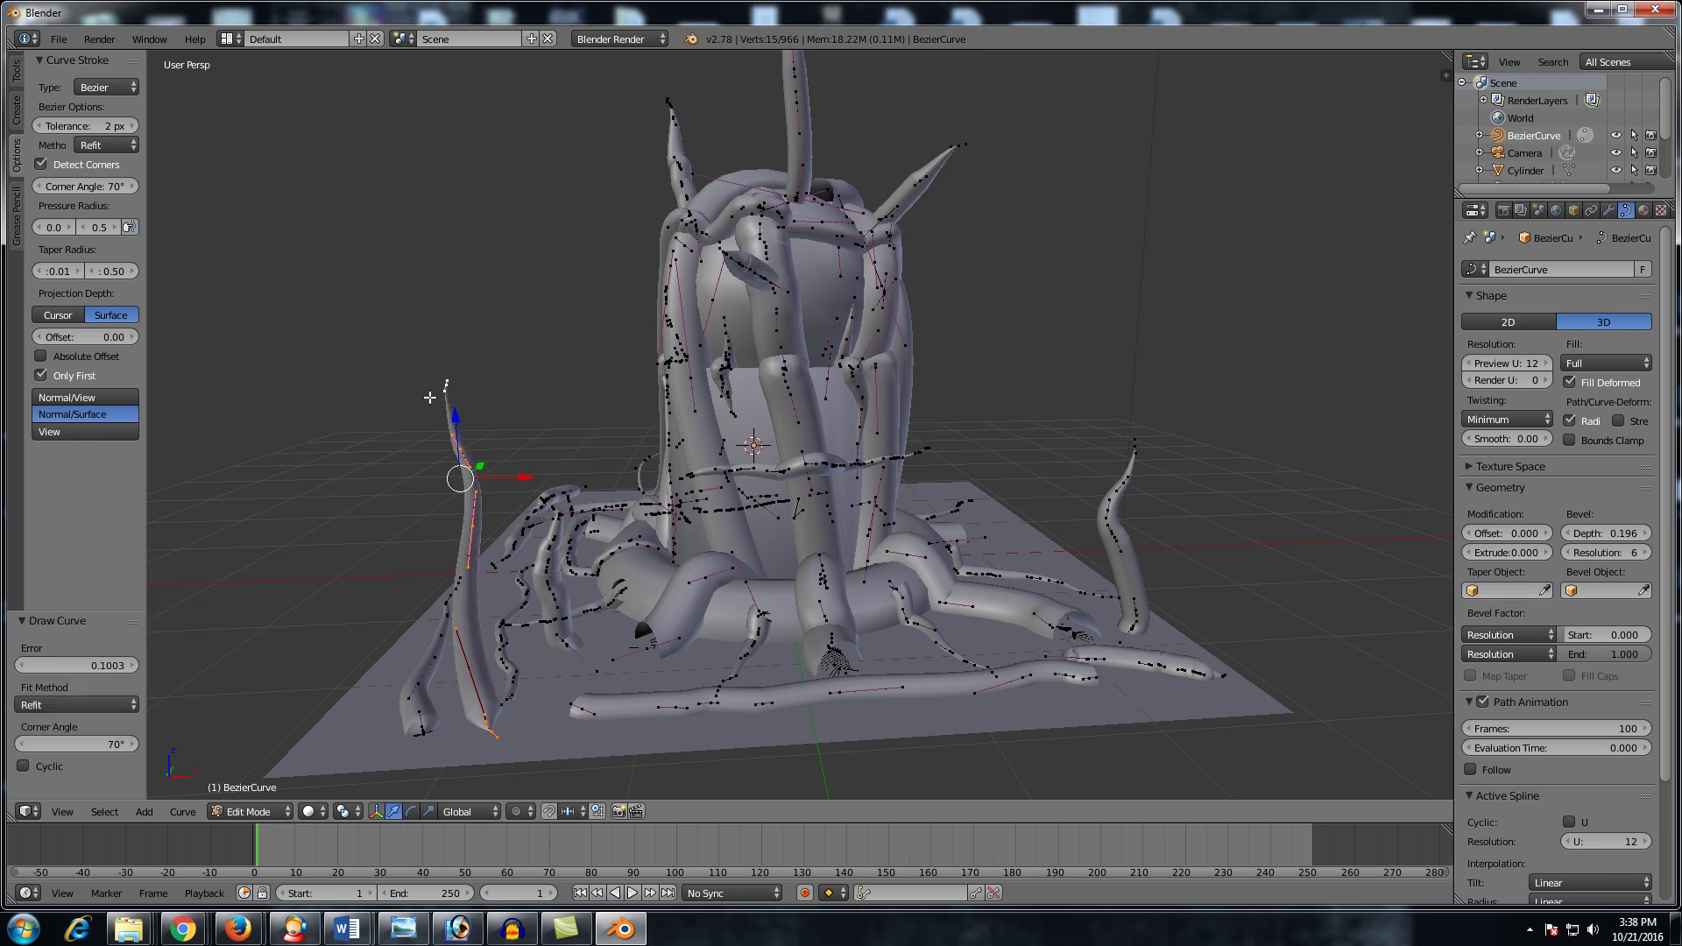
middle_click_drag(430, 397, 570, 465)
scroll(646, 589, "down", 4)
scroll(857, 575, "up", 1)
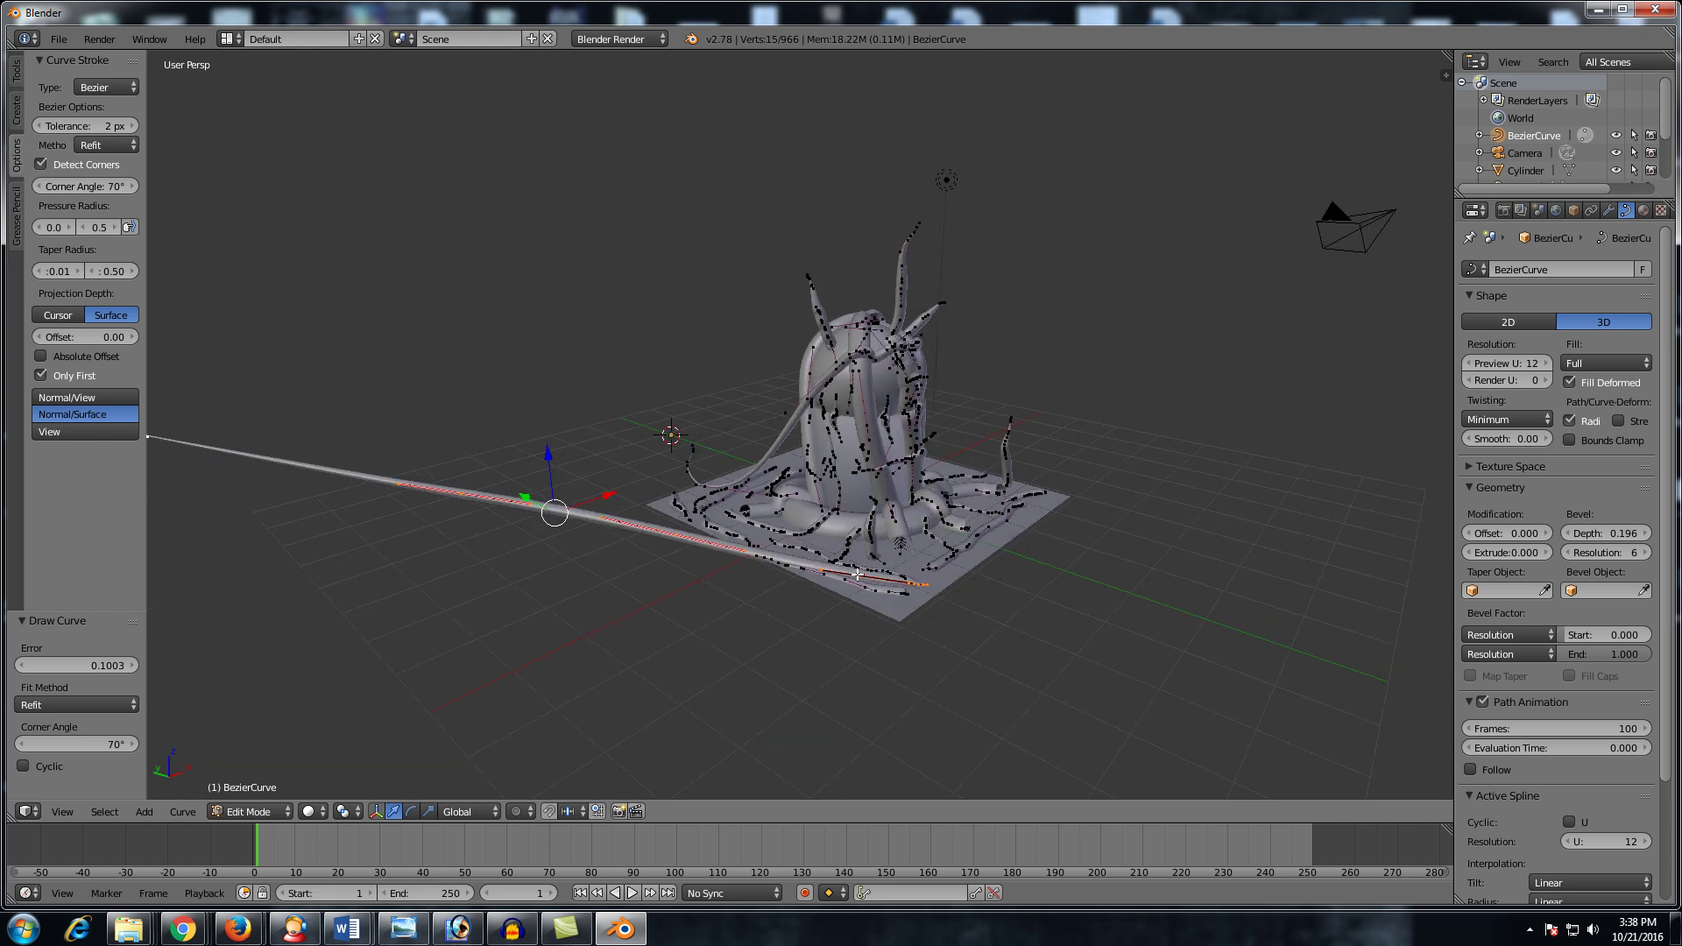
middle_click_drag(857, 575, 823, 602)
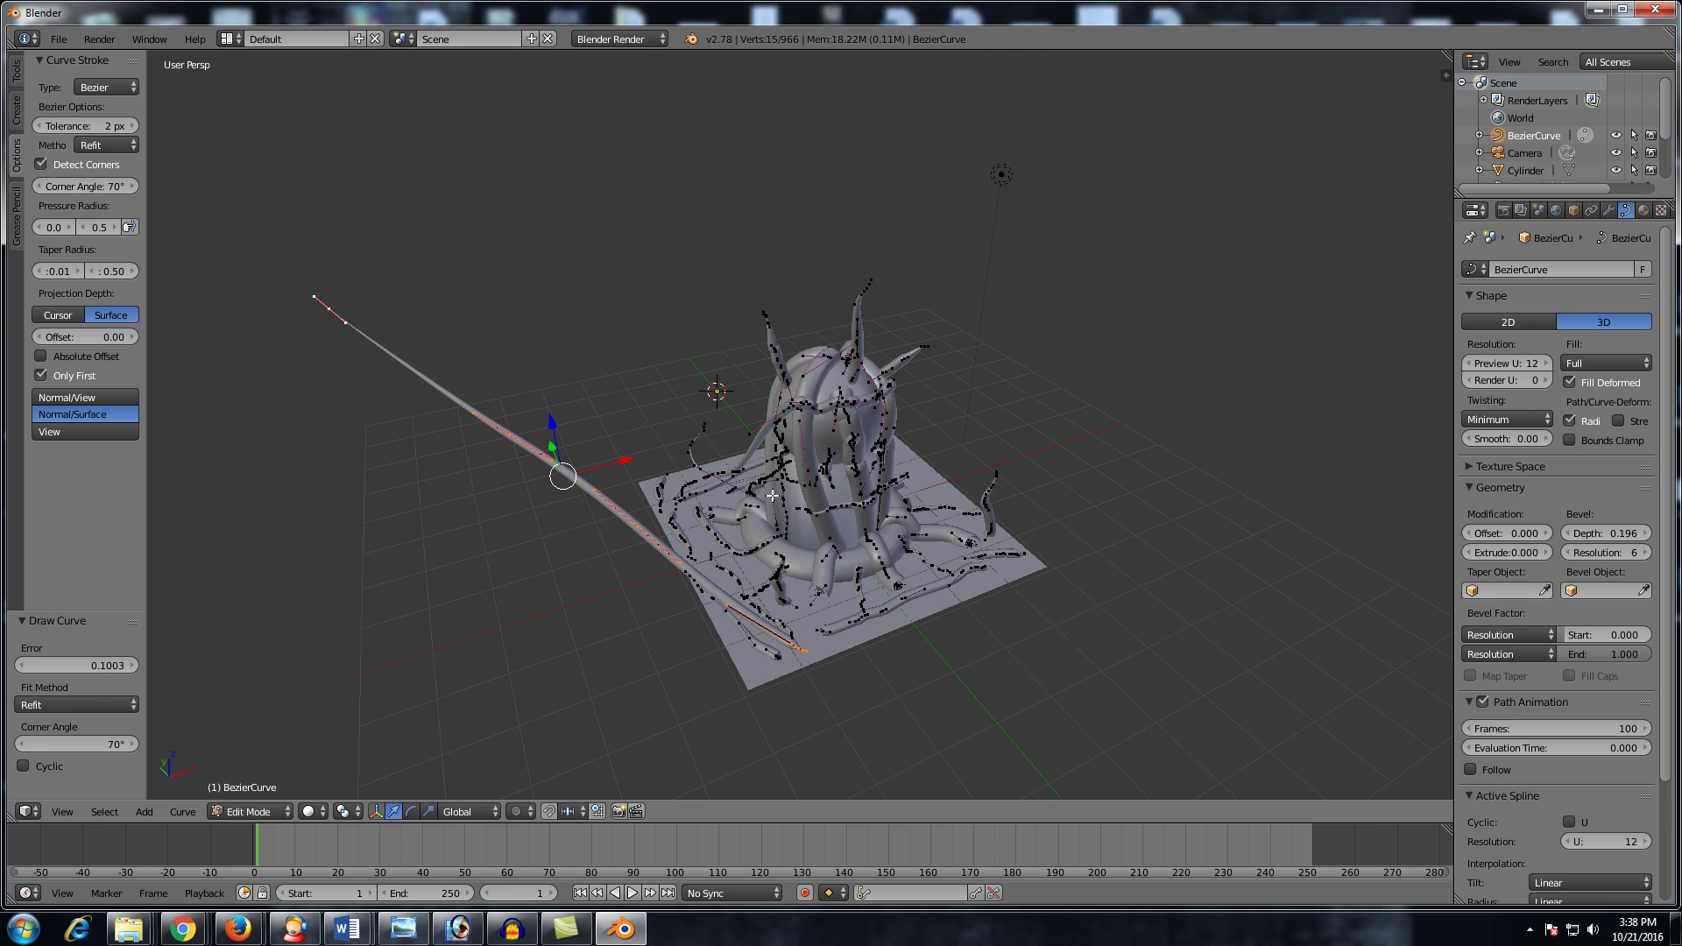
middle_click_drag(772, 495, 728, 442)
key("ctrl+z")
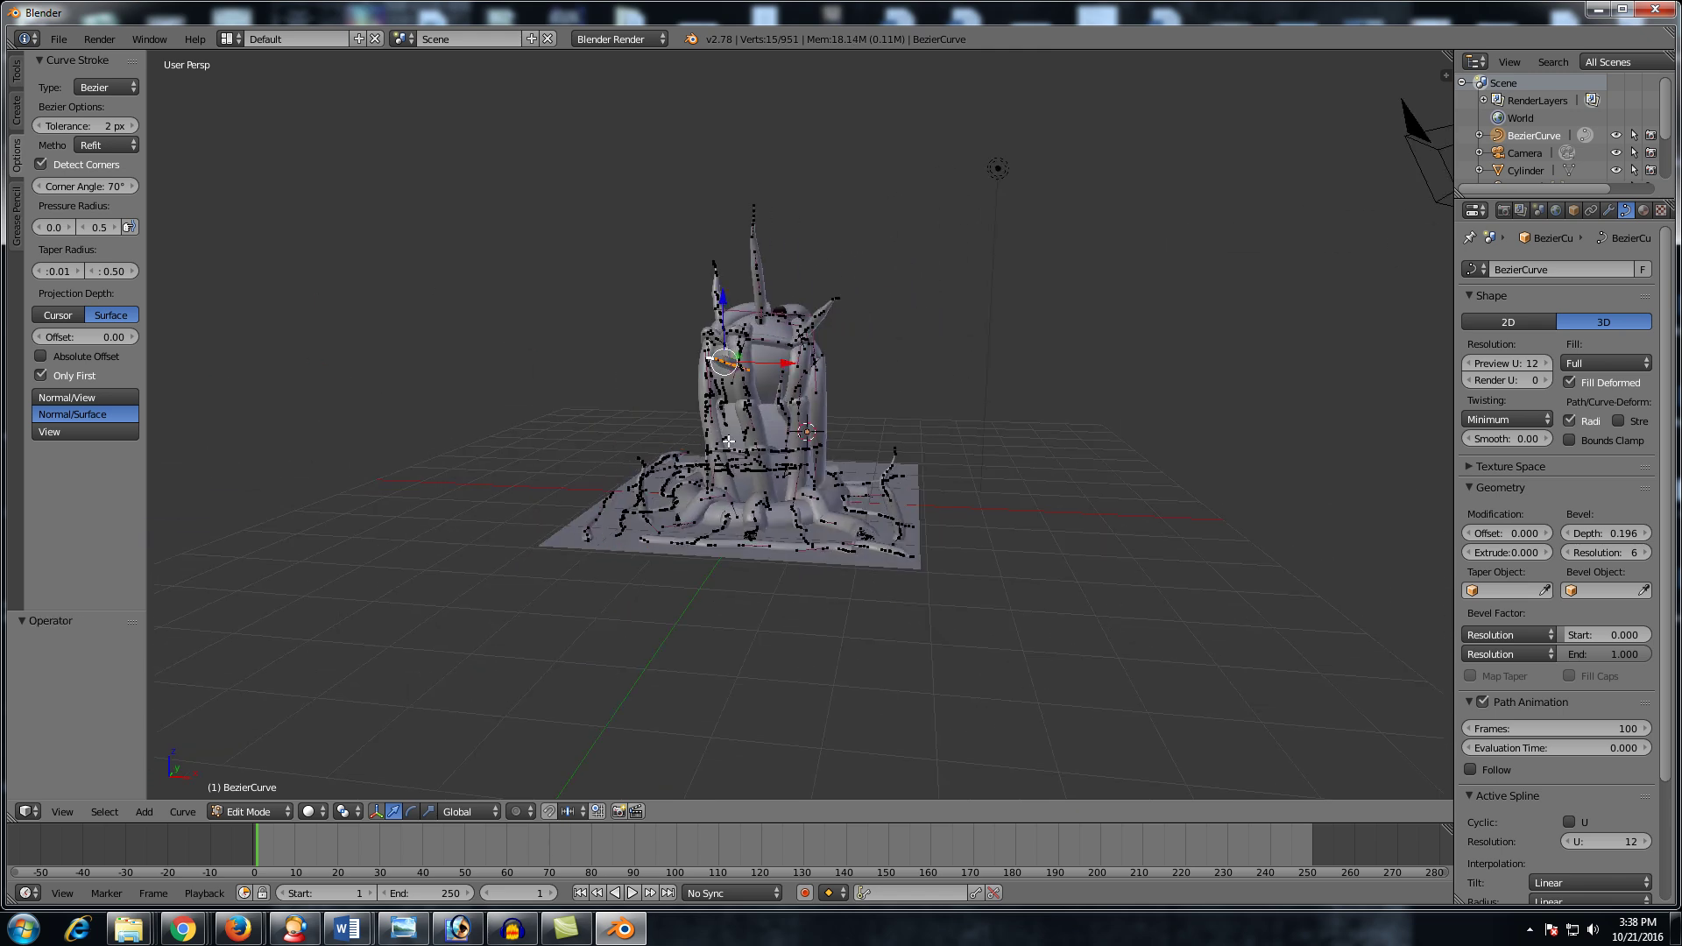
Step: With projection depth set to View, draw a tall horn curve rising from the plane's left edge
scroll(728, 442, "up", 3)
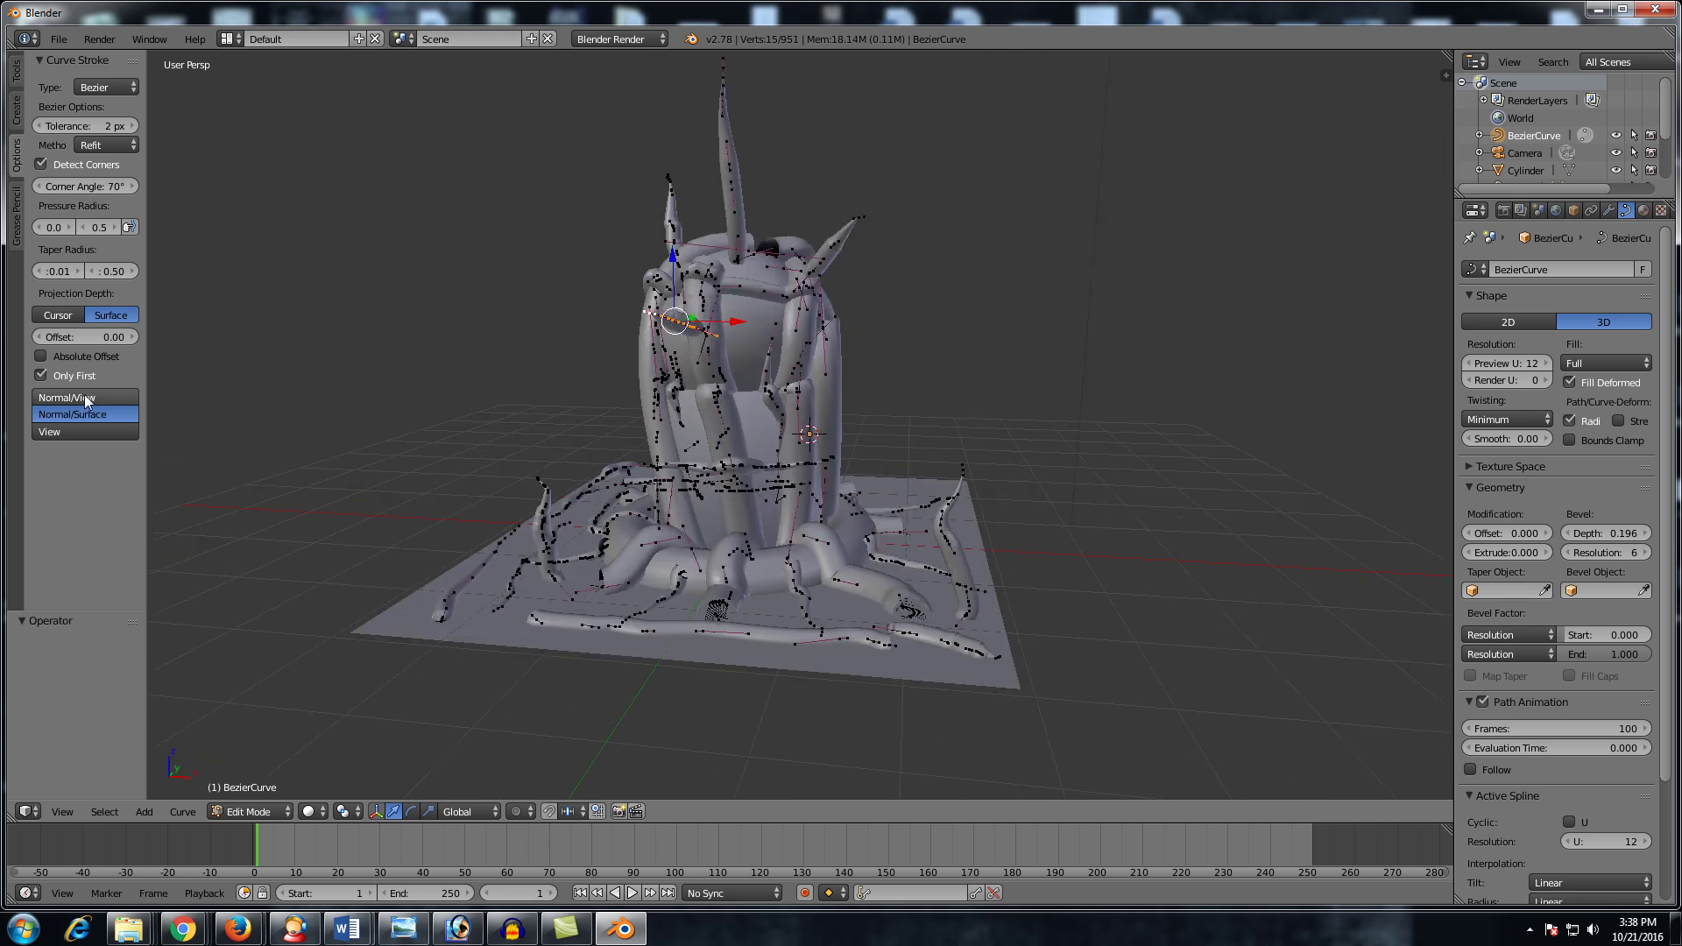
left_click(64, 434)
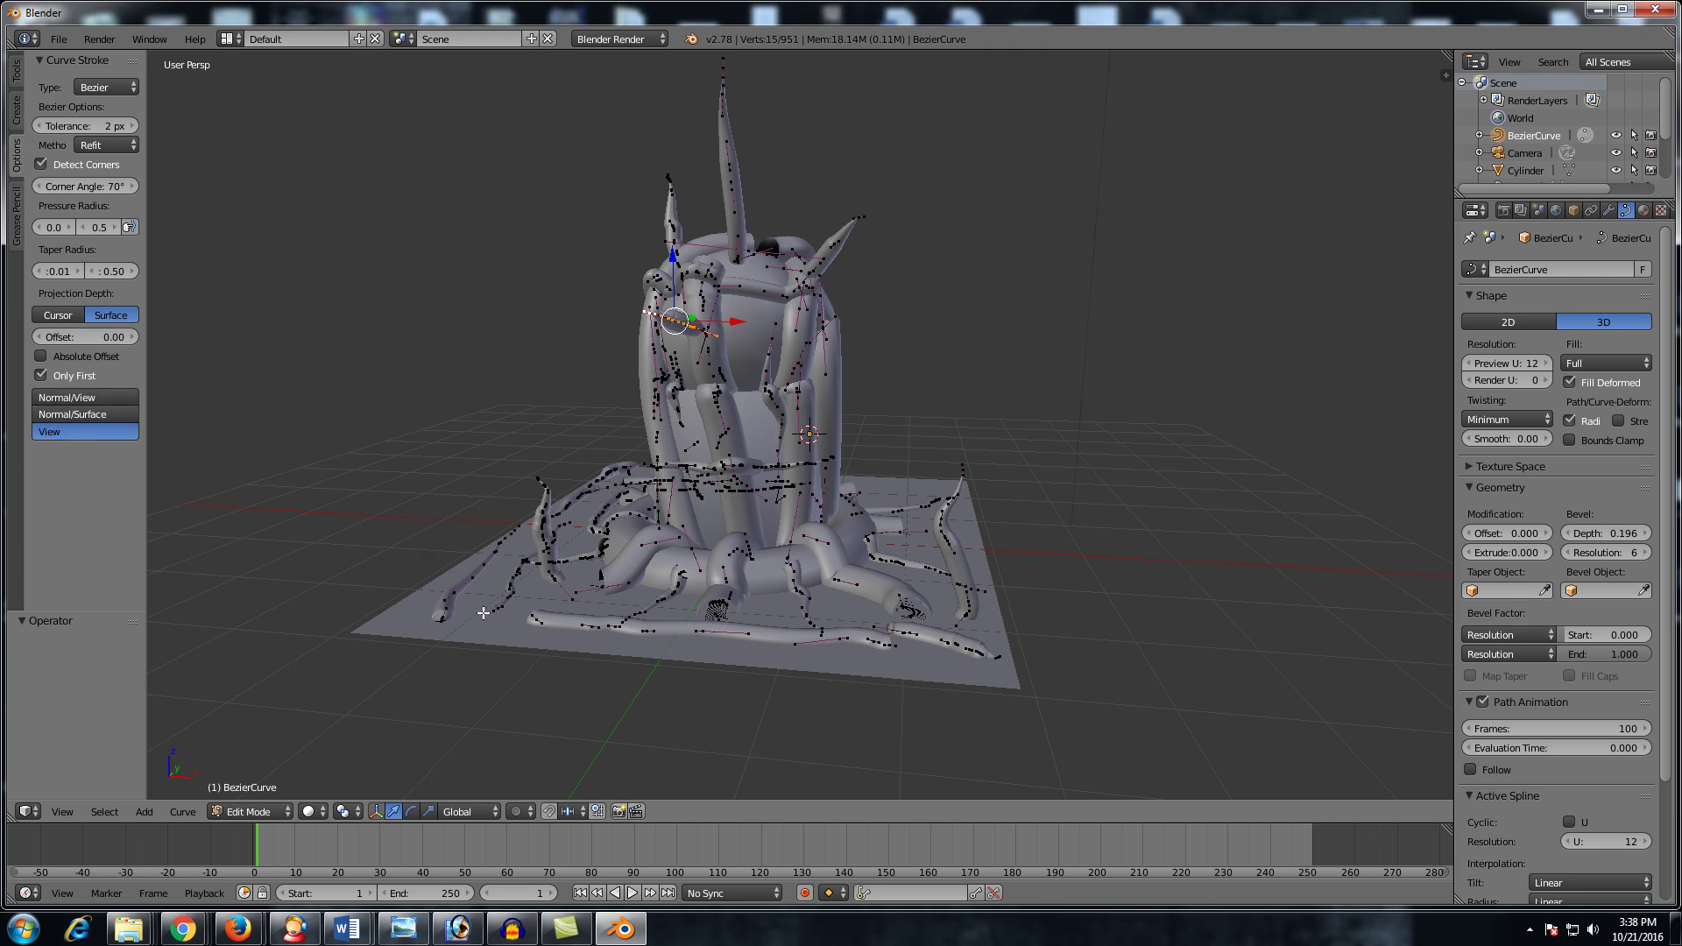
mouse_move(483, 614)
left_mouse_down()
mouse_move(458, 447)
mouse_move(468, 405)
left_mouse_up()
middle_click_drag(514, 465, 562, 465)
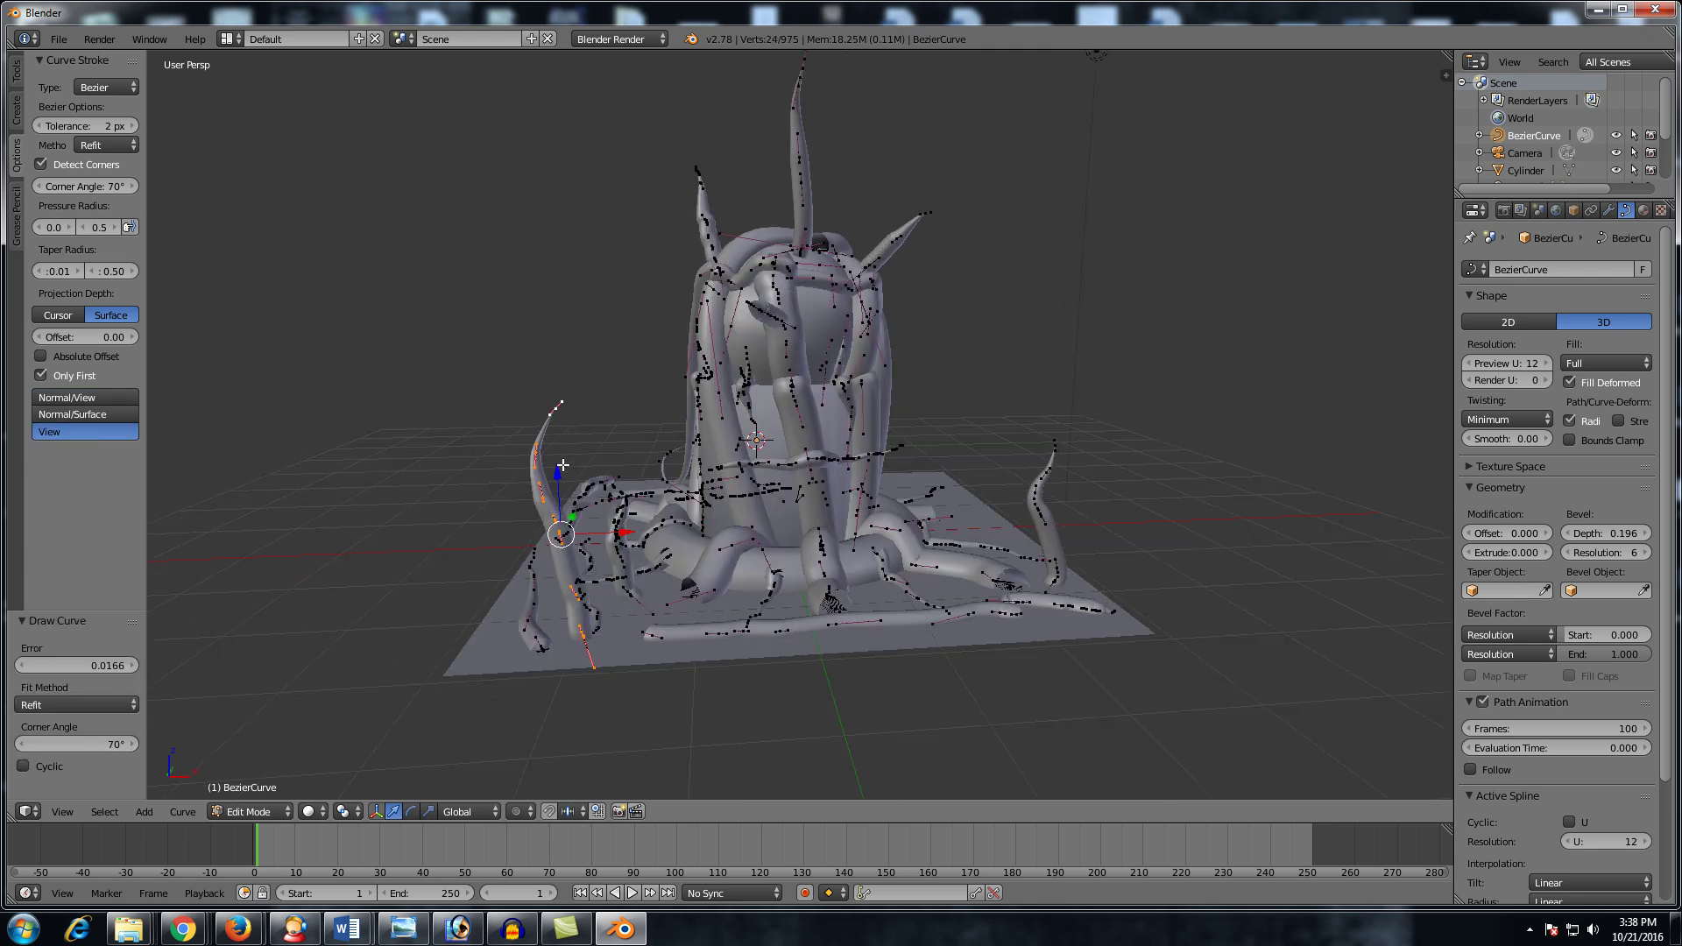
key("Tab")
scroll(886, 465, "up", 2)
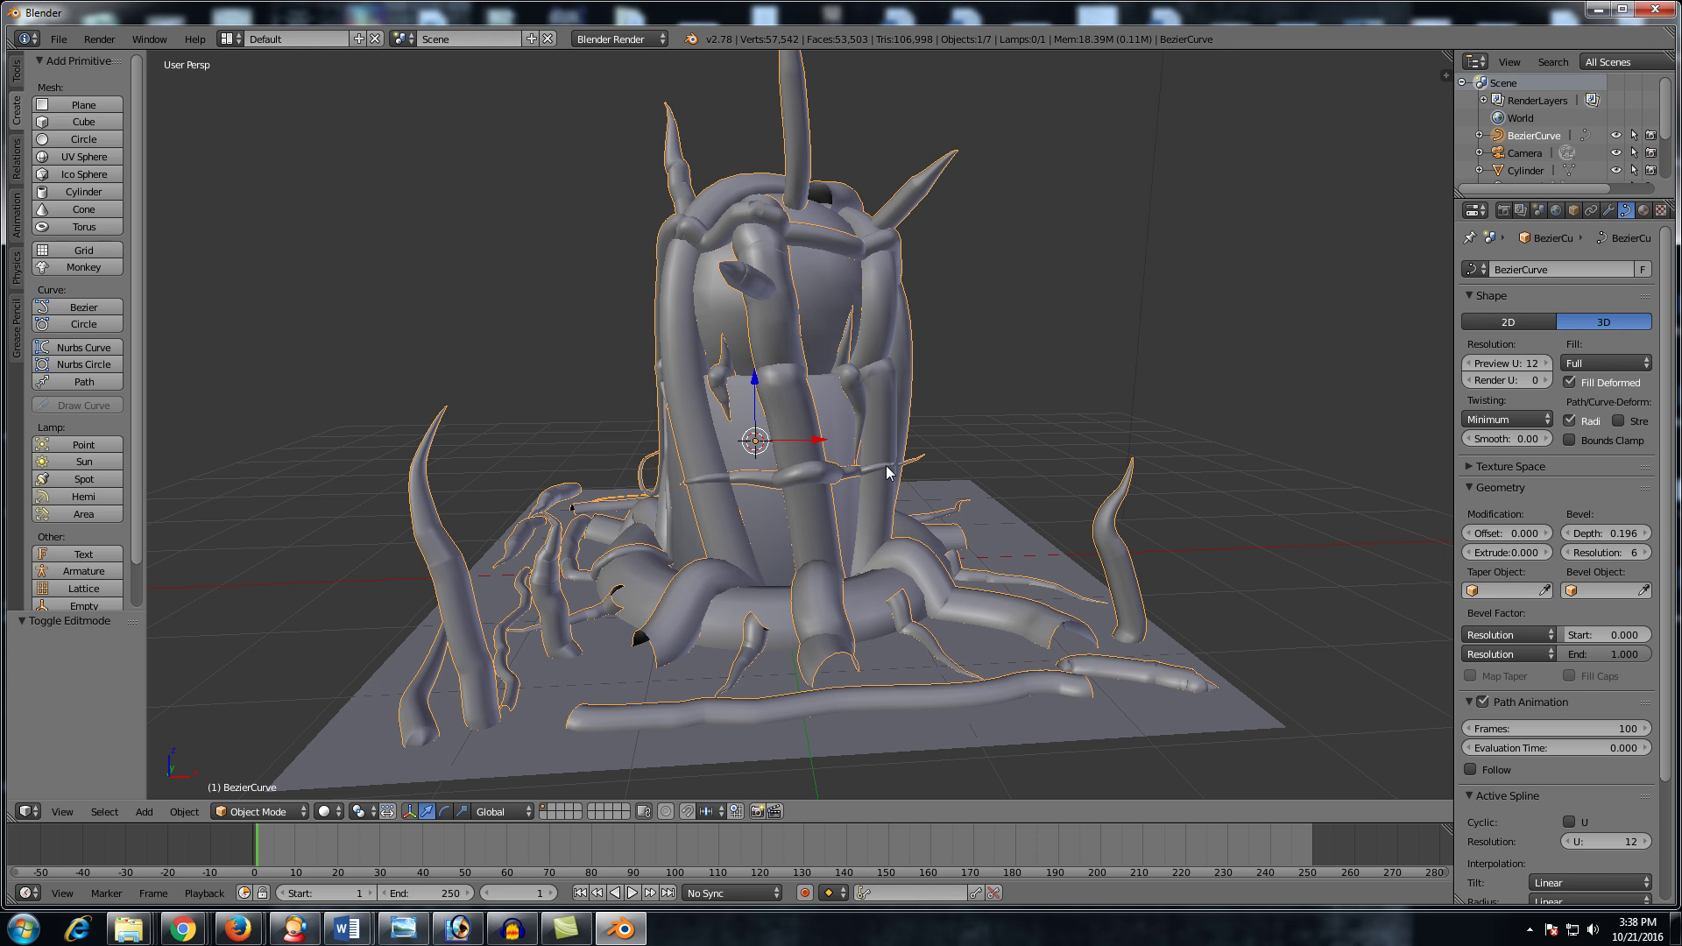
scroll(886, 466, "up", 1)
scroll(856, 500, "down", 1)
scroll(864, 477, "down", 2)
key("ctrl+z")
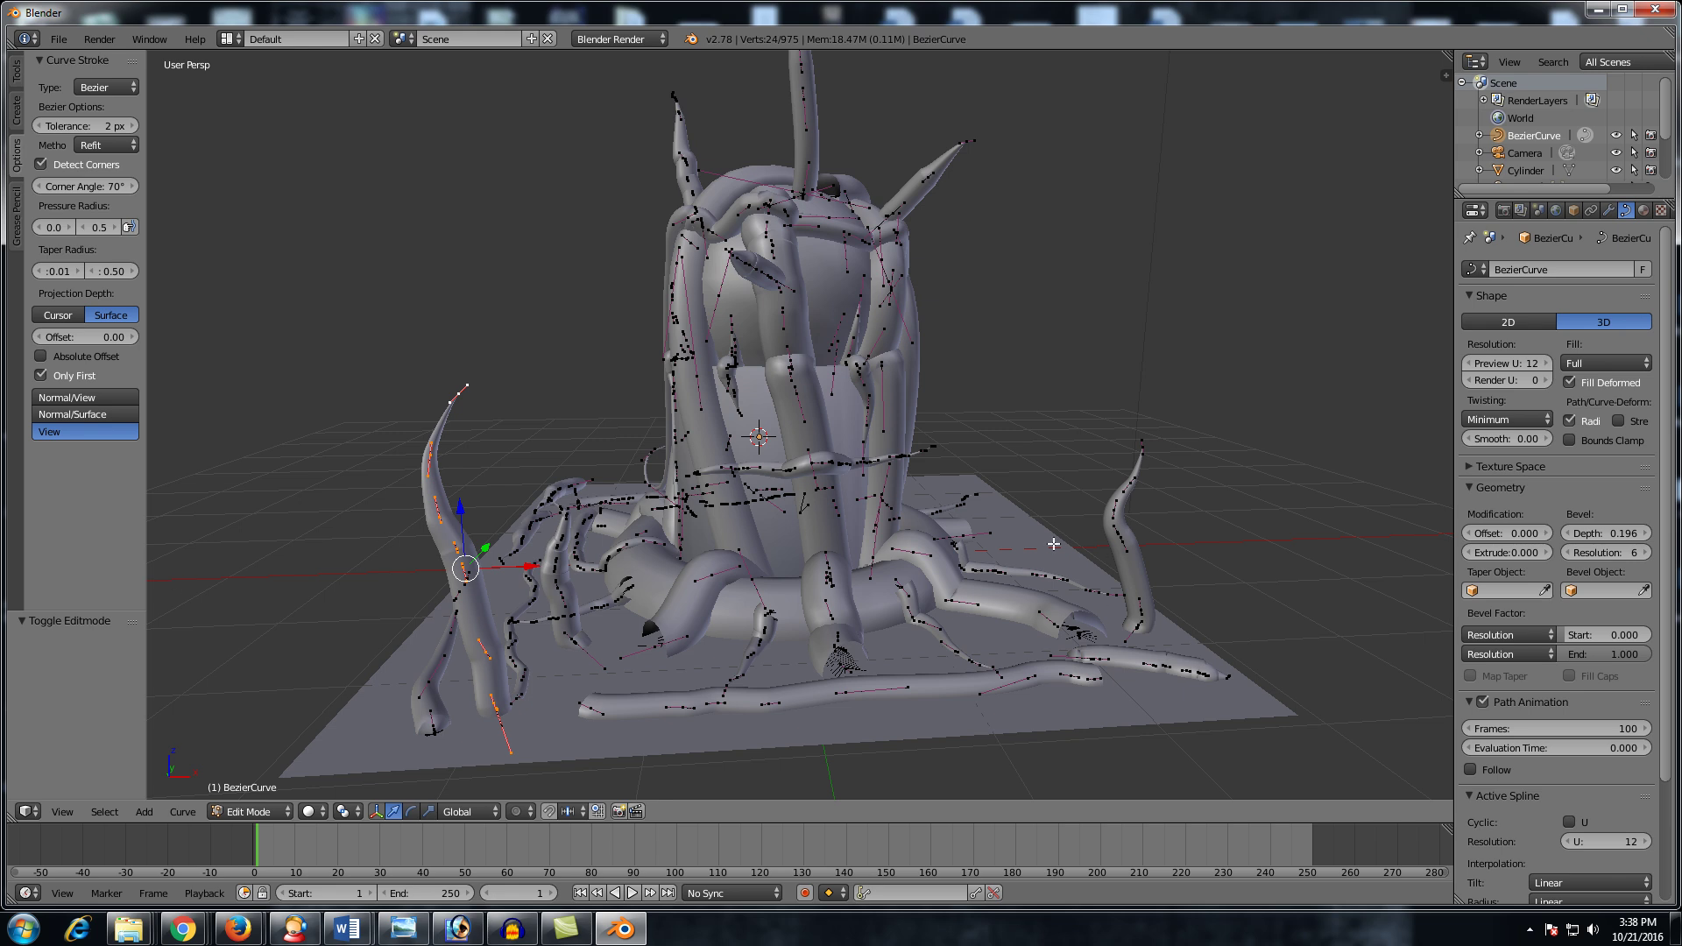
middle_click_drag(1054, 544, 893, 578)
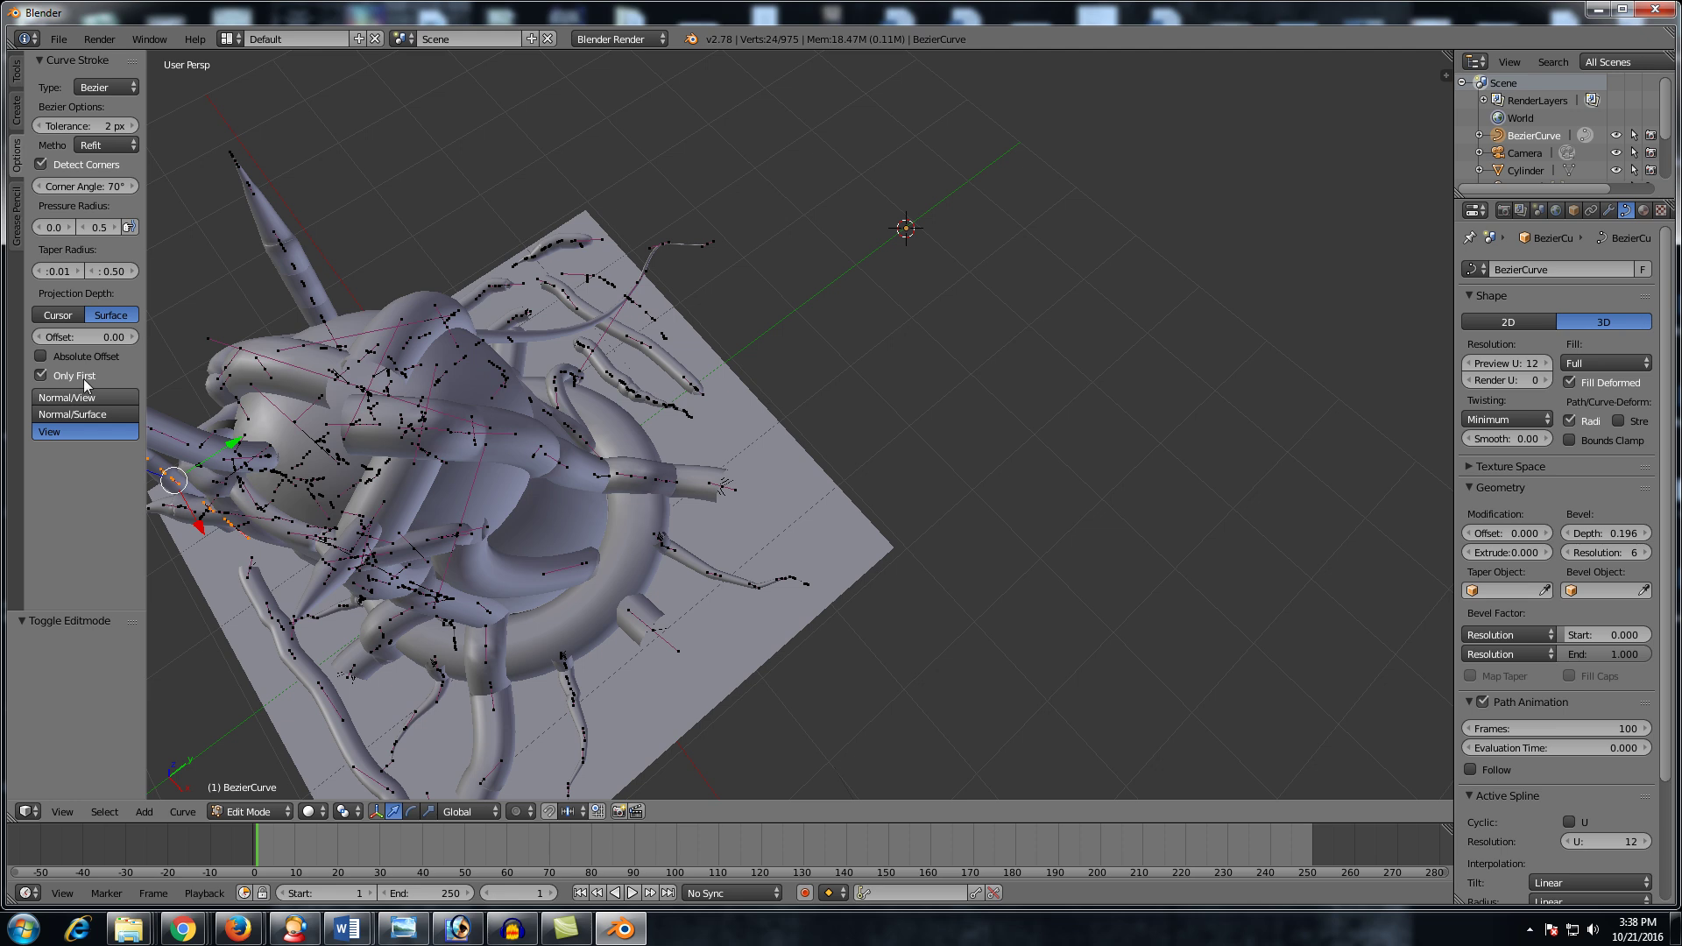
Step: Turn off Only First and draw a short tentacle off the plane's edge, closed into a loop
left_click(41, 375)
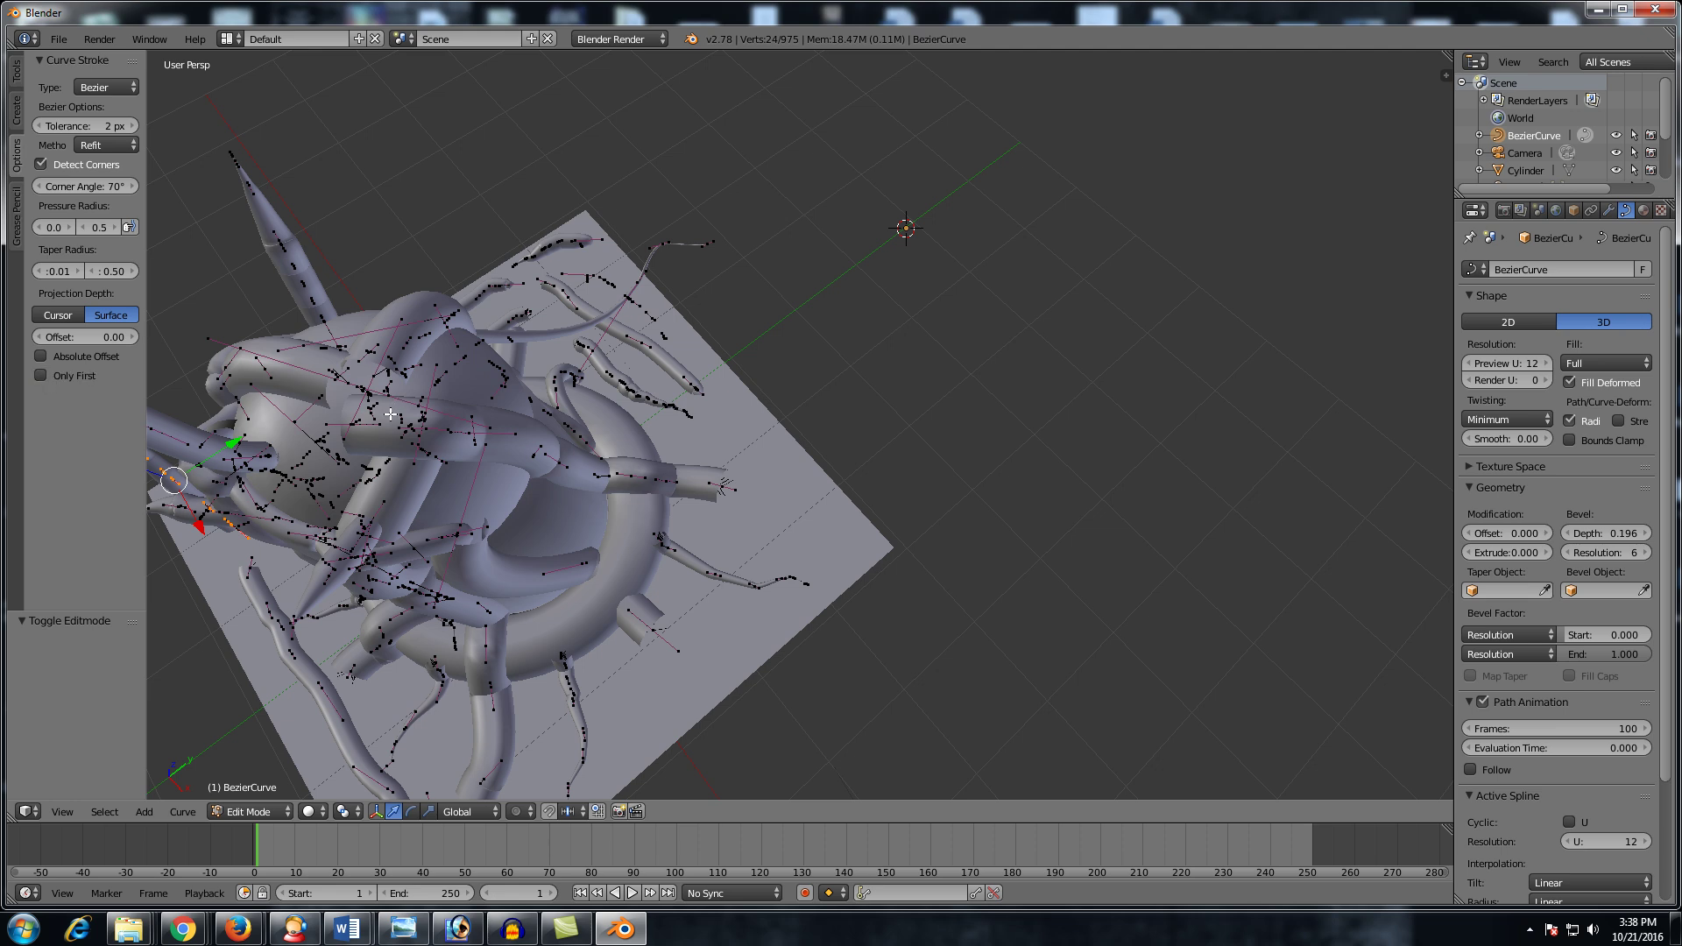
left_click_drag(734, 536, 974, 344)
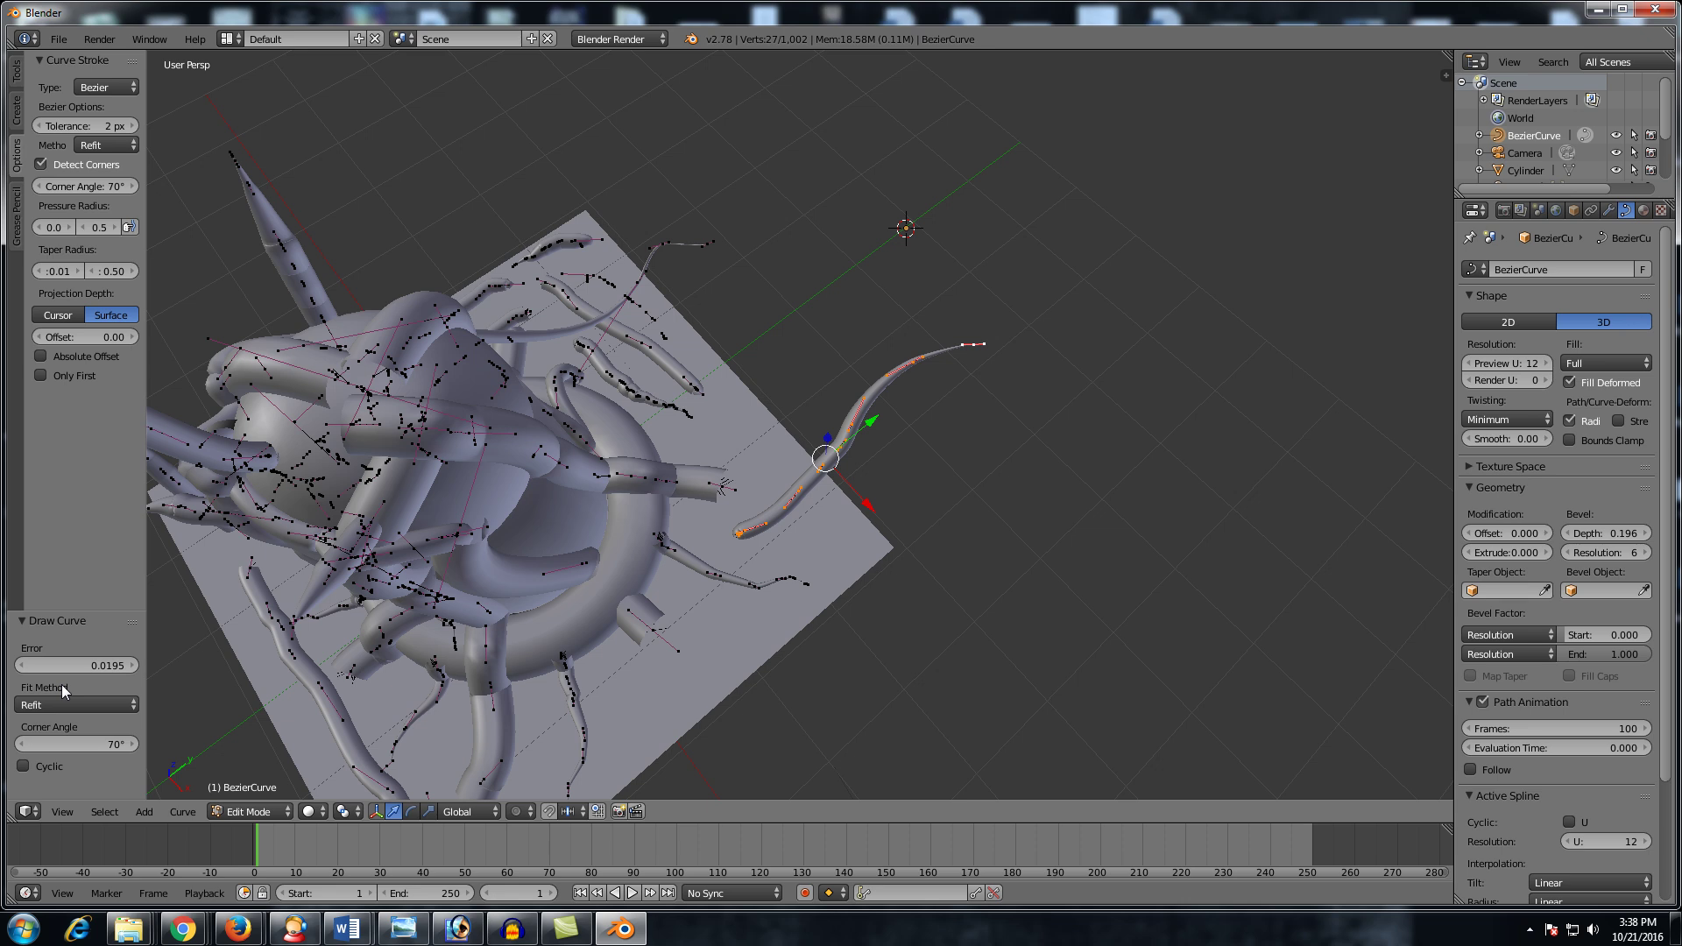
left_click(22, 768)
mouse_move(754, 412)
middle_mouse_down()
mouse_move(980, 379)
mouse_move(958, 360)
mouse_move(1032, 528)
middle_mouse_up()
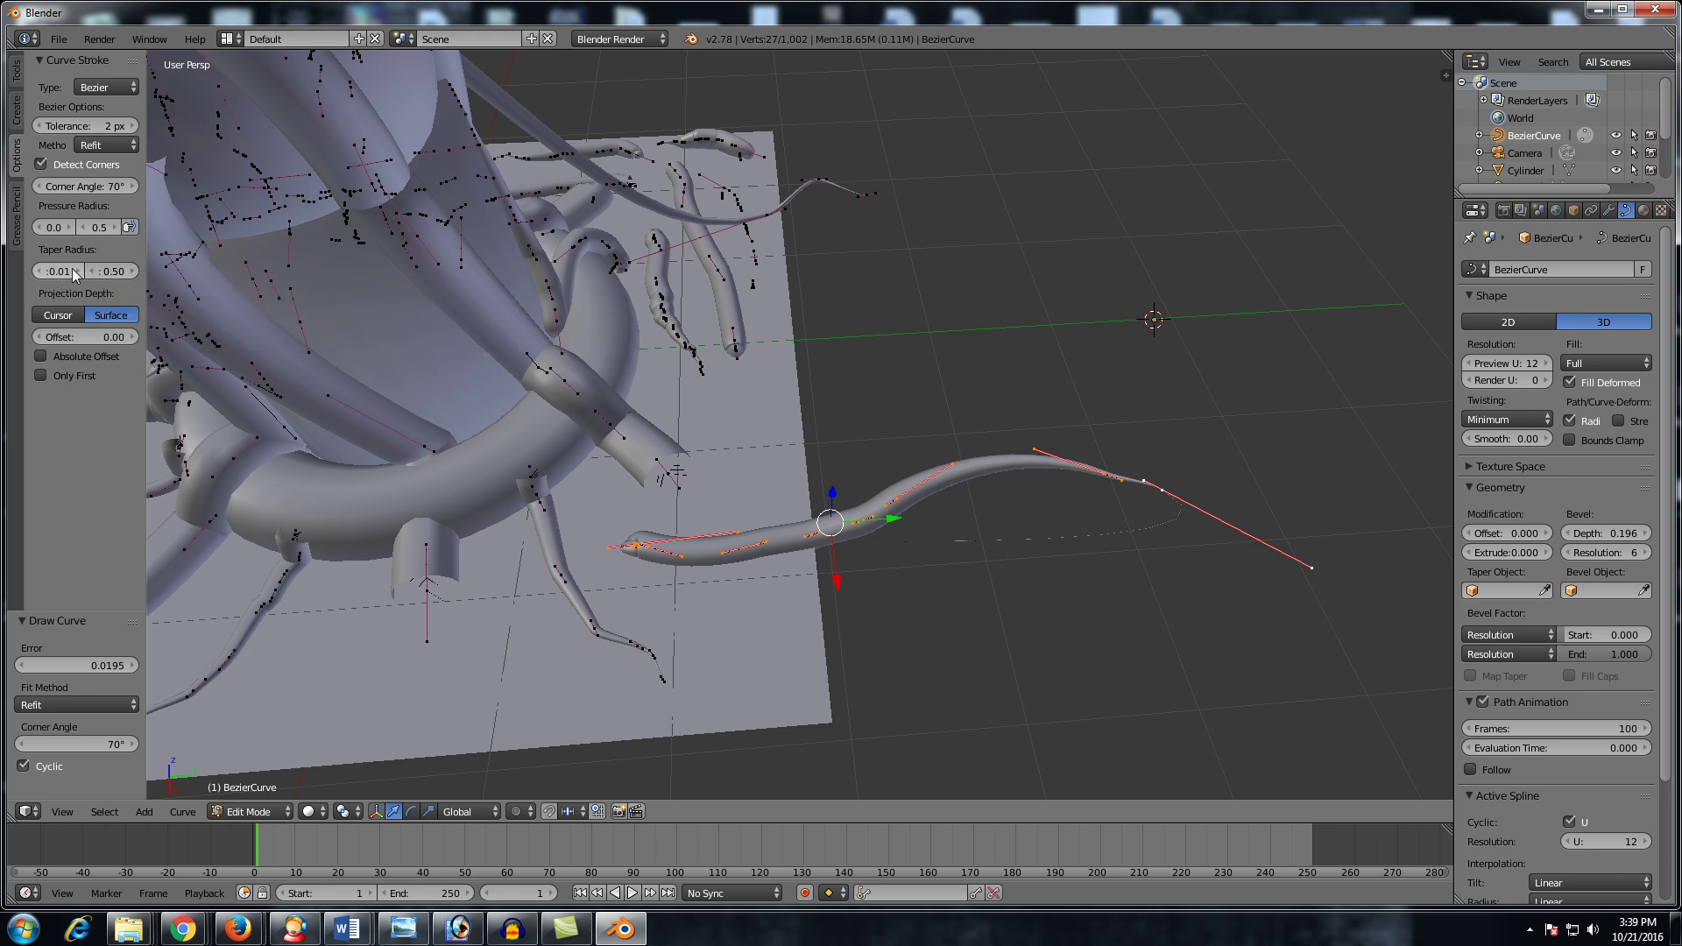
Step: Set the stroke end taper radius to 0.00, then try another looped tentacle and undo it
left_click_drag(136, 272, 87, 272)
scroll(721, 522, "down", 5)
middle_click_drag(721, 522, 786, 542)
left_click_drag(781, 513, 1039, 535)
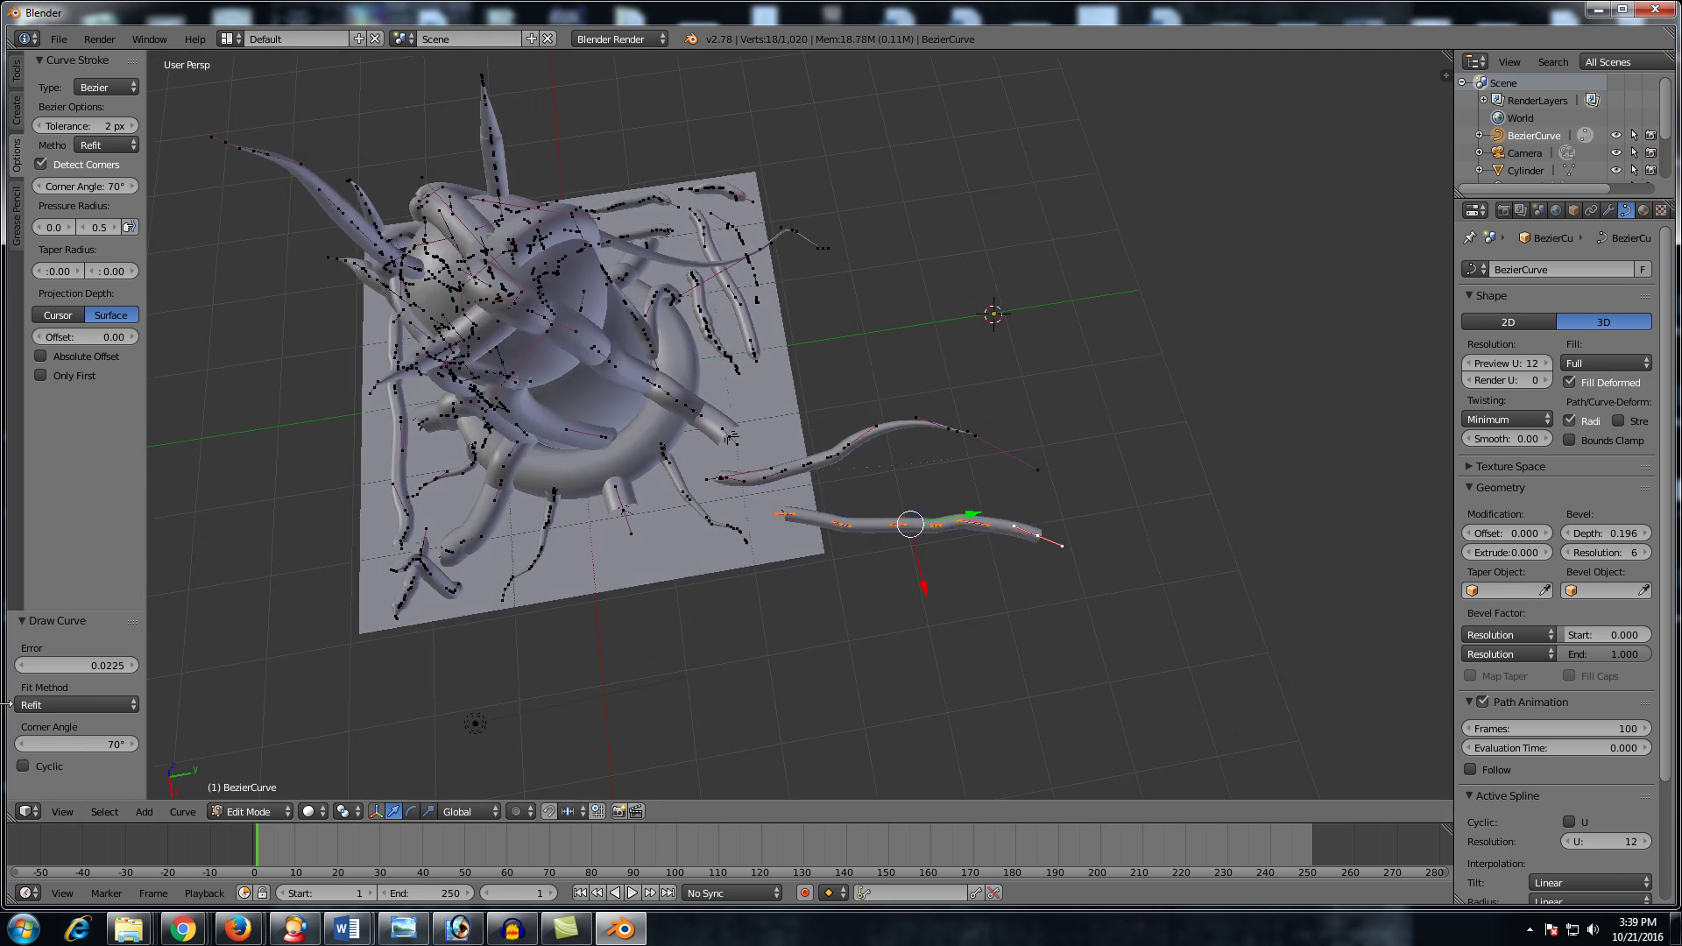
left_click(23, 766)
mouse_move(715, 467)
middle_mouse_down()
mouse_move(833, 350)
mouse_move(827, 297)
mouse_move(881, 376)
mouse_move(892, 331)
middle_mouse_up()
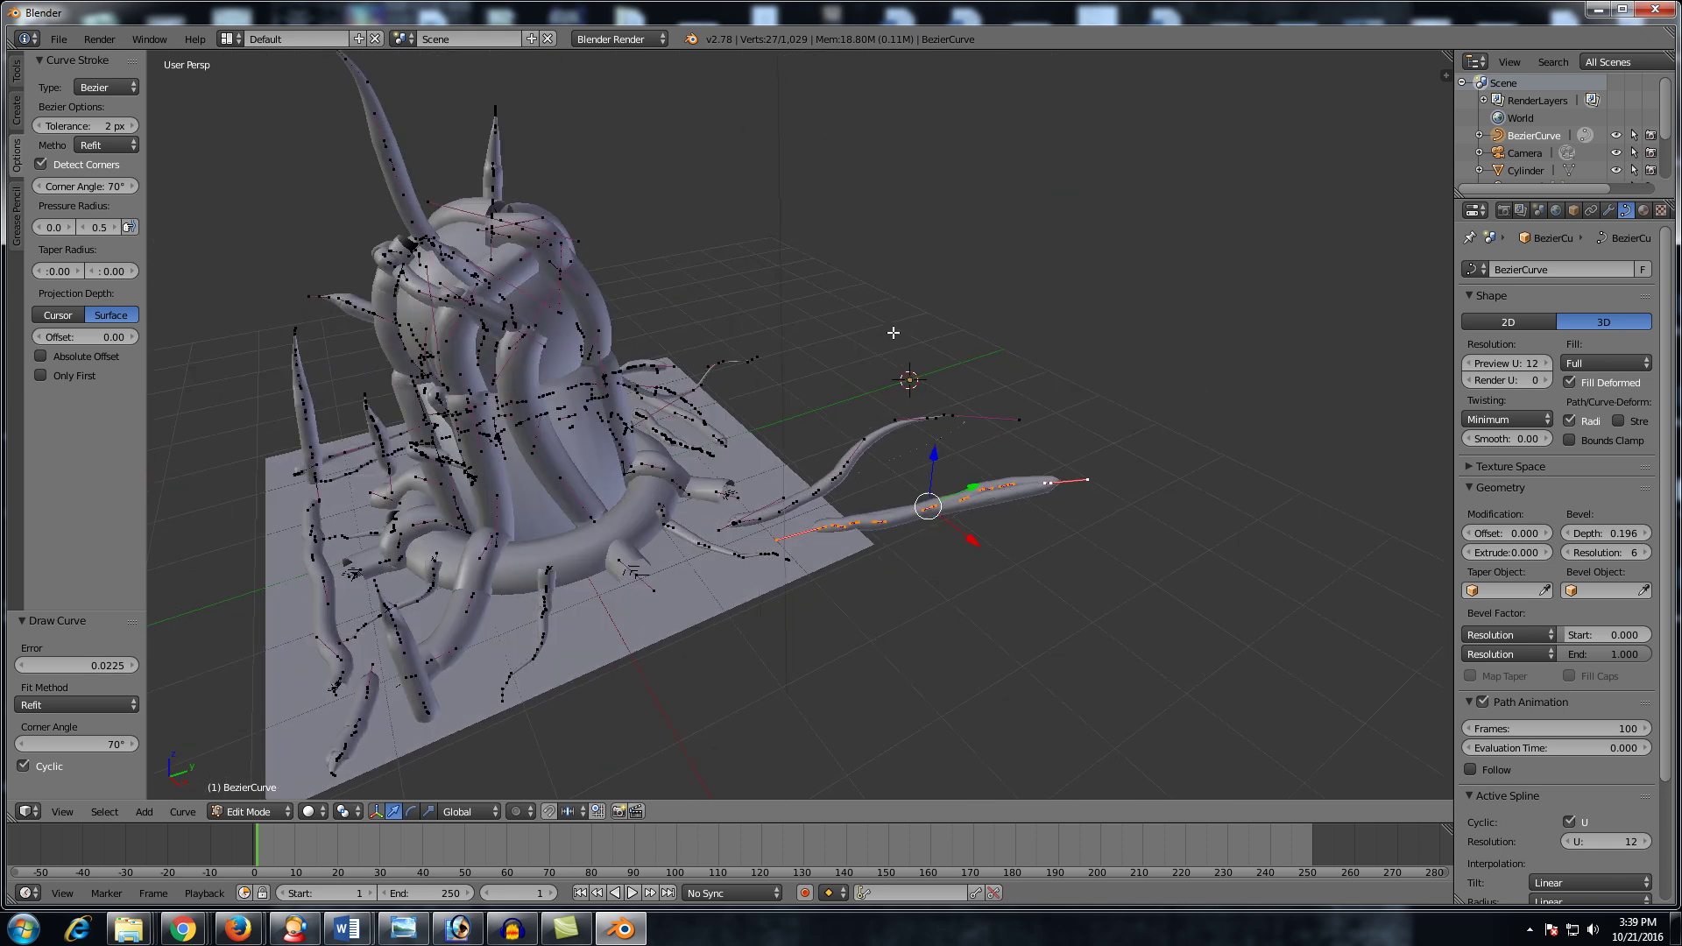
key("ctrl+z")
Step: Try a long sweeping looped tentacle over the model, undo it, and return to Object Mode
mouse_move(790, 541)
left_mouse_down()
mouse_move(649, 526)
mouse_move(594, 465)
mouse_move(595, 420)
mouse_move(736, 331)
mouse_move(733, 276)
mouse_move(780, 247)
left_mouse_up()
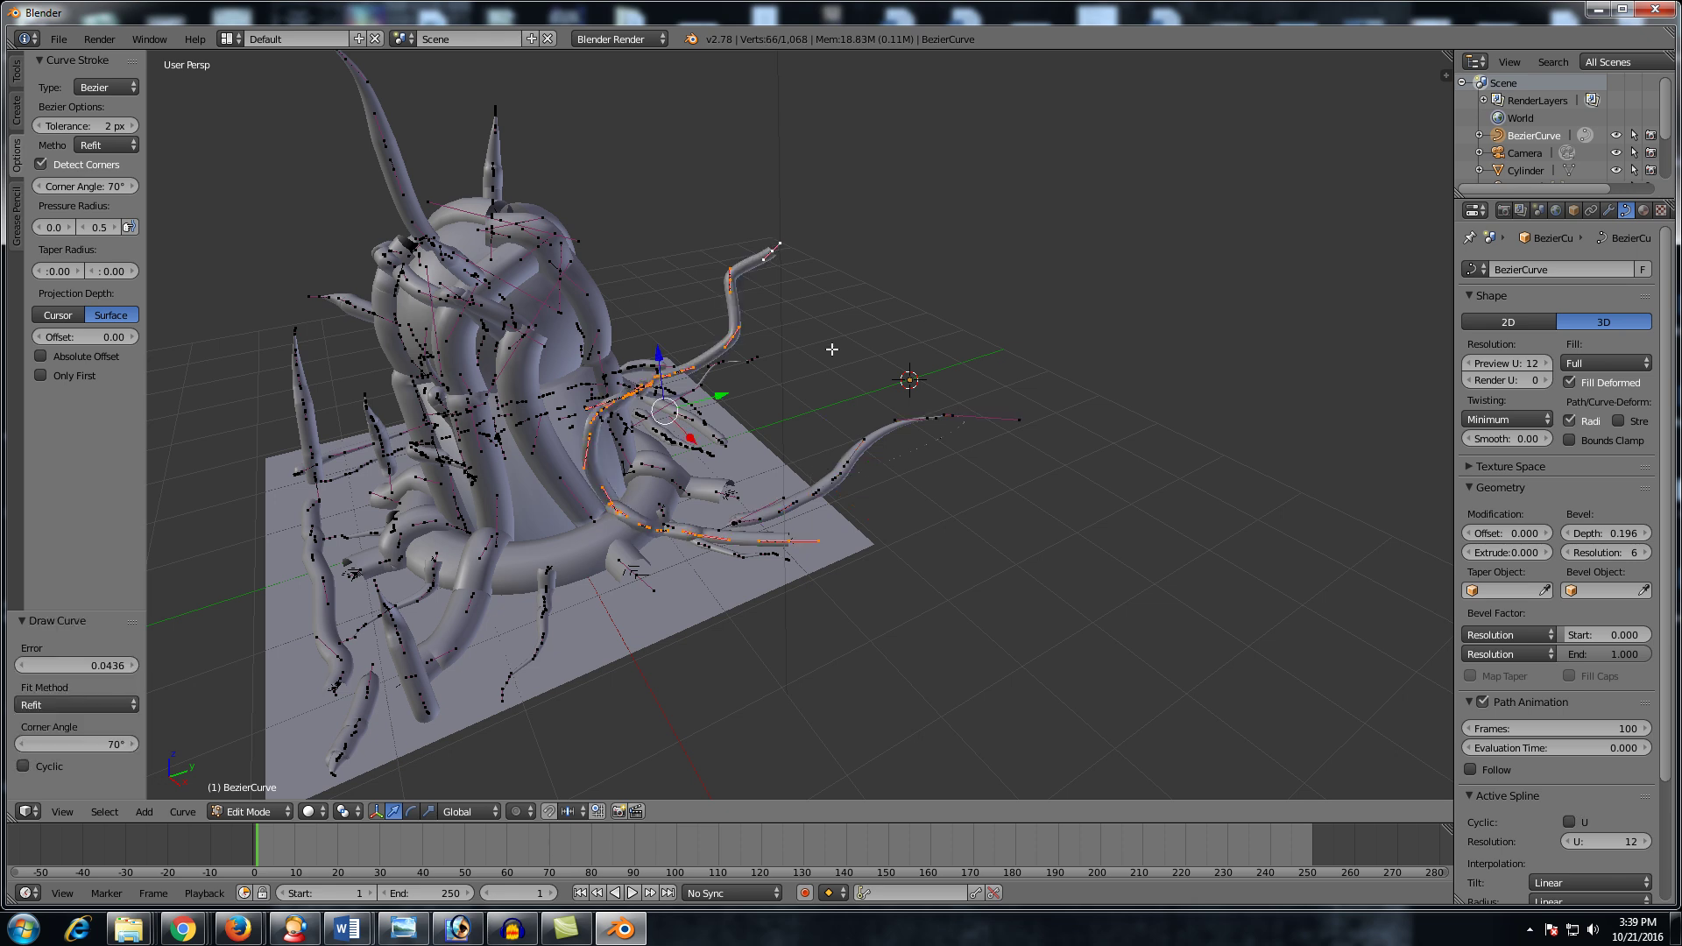
scroll(833, 355, "up", 3)
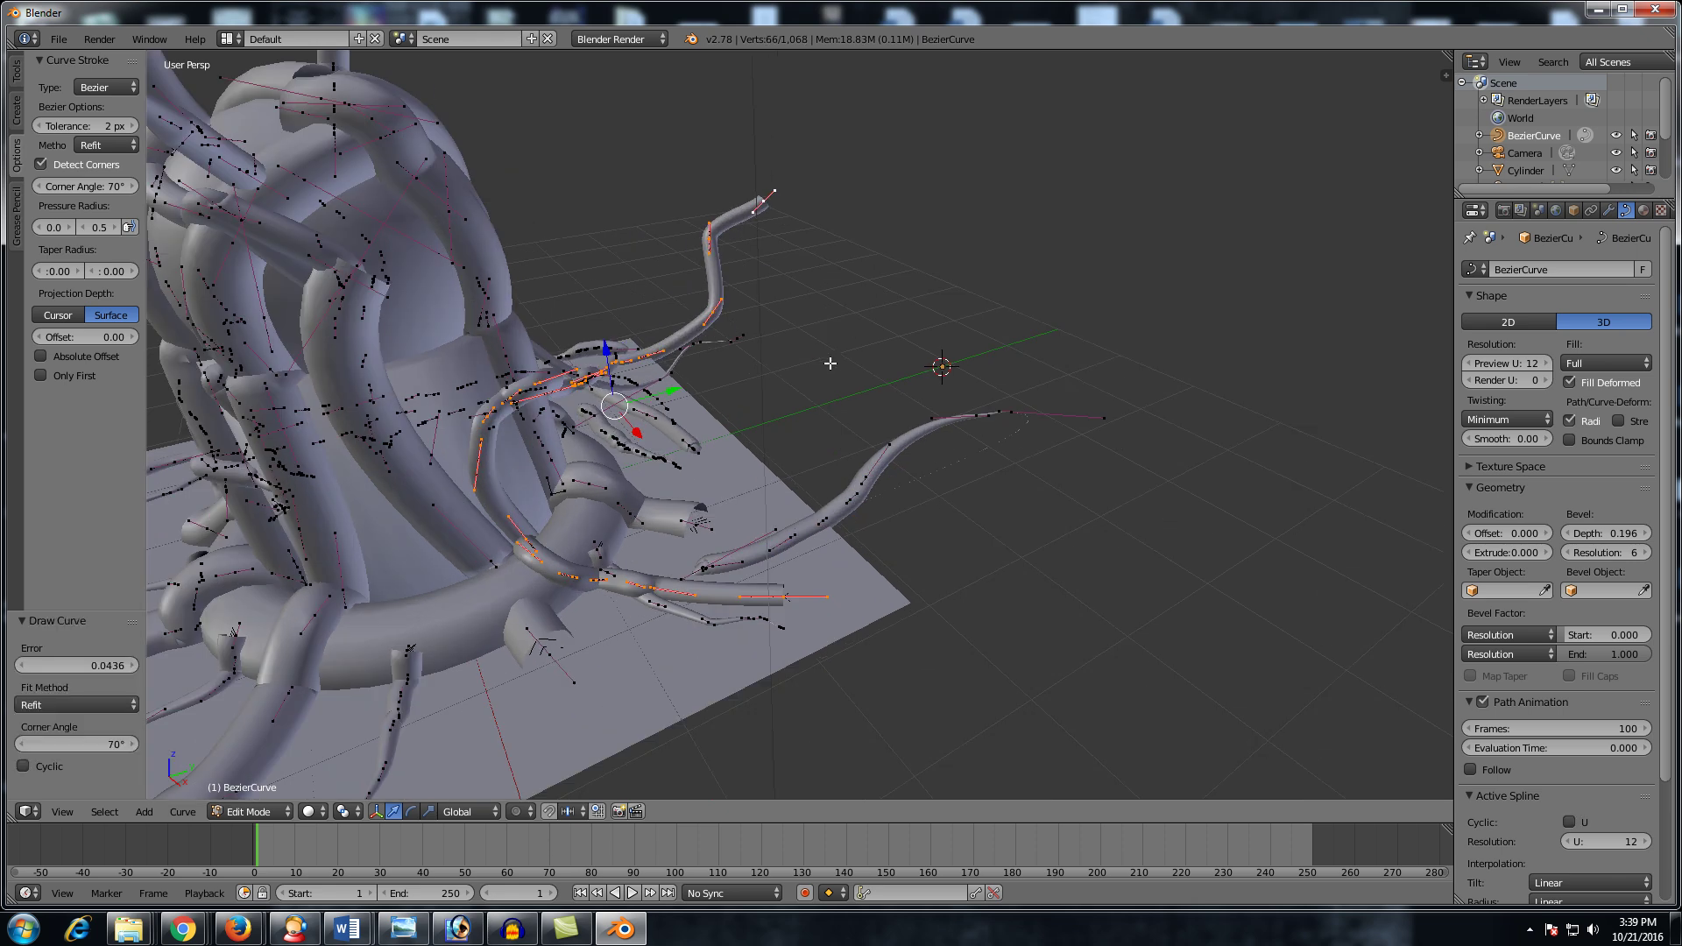
left_click(26, 765)
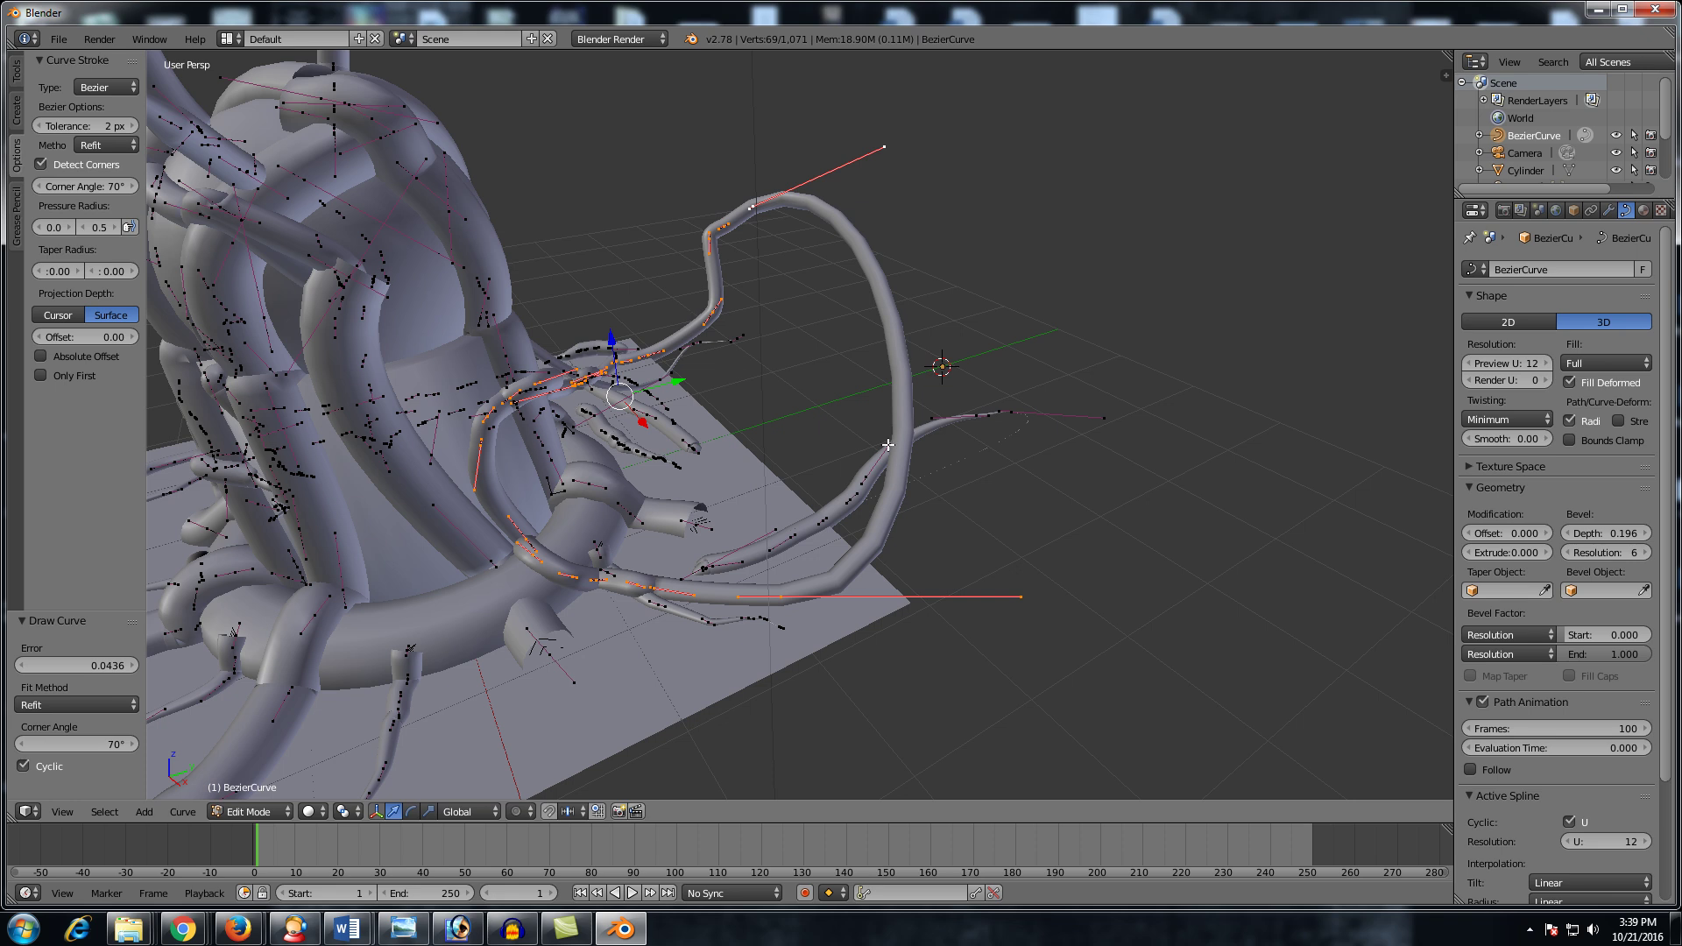
mouse_move(859, 484)
middle_mouse_down()
mouse_move(811, 426)
mouse_move(763, 478)
mouse_move(802, 447)
mouse_move(788, 451)
middle_mouse_up()
key("ctrl+z")
scroll(785, 451, "down", 3)
key("Tab")
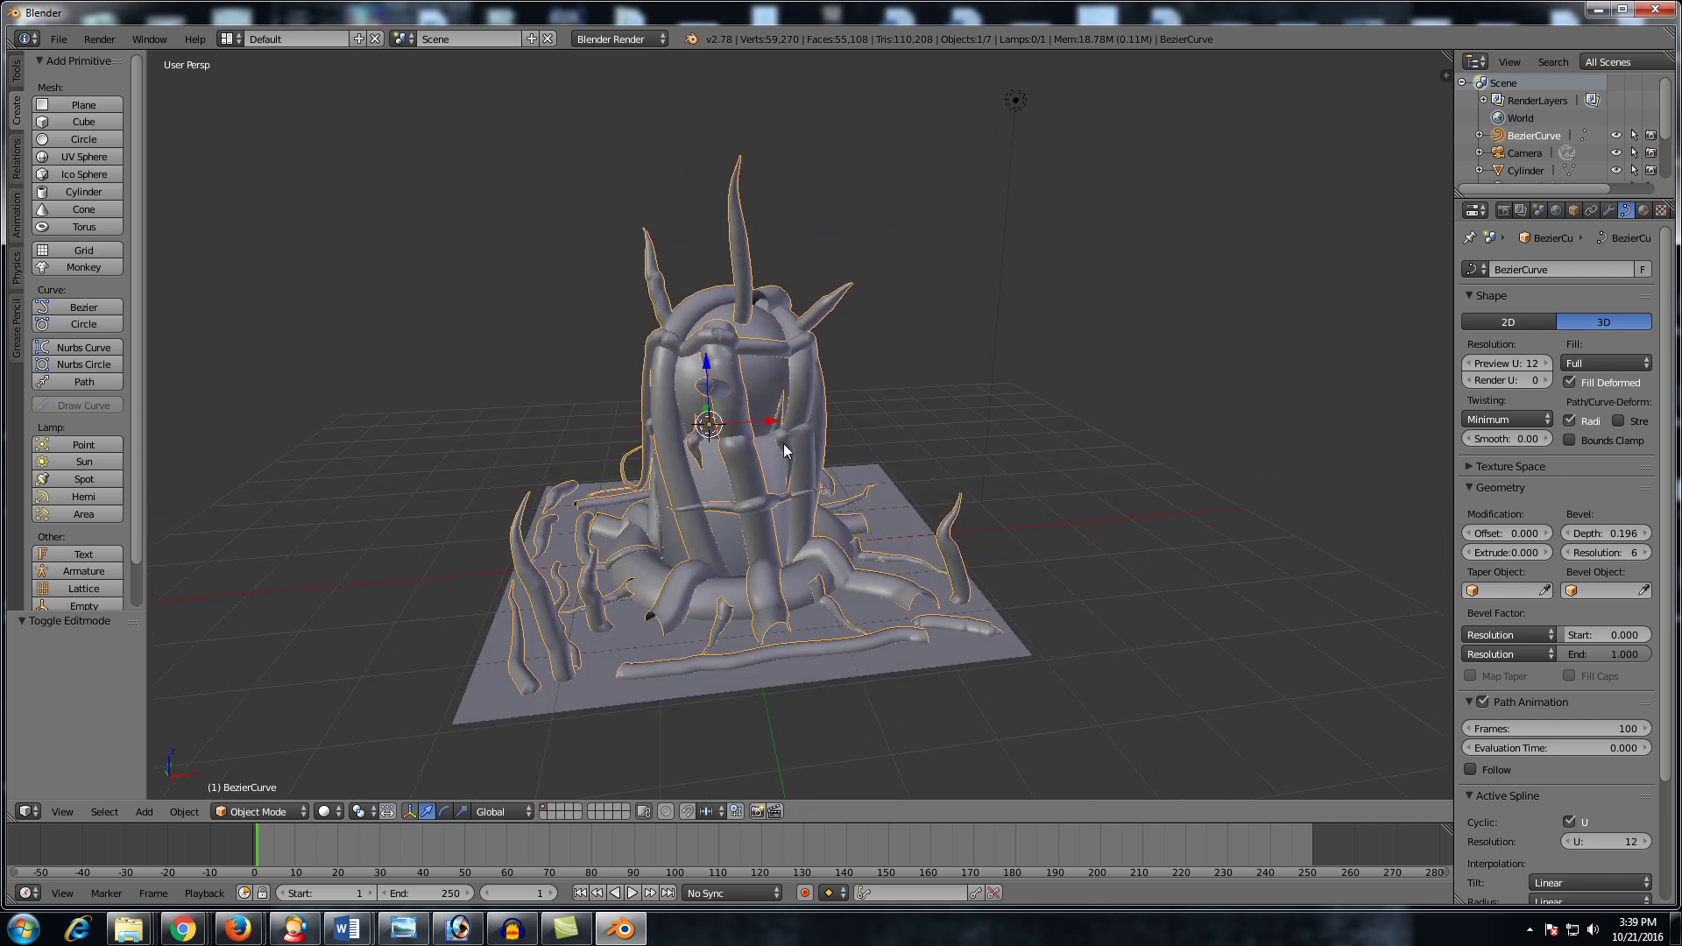
key("ctrl+z")
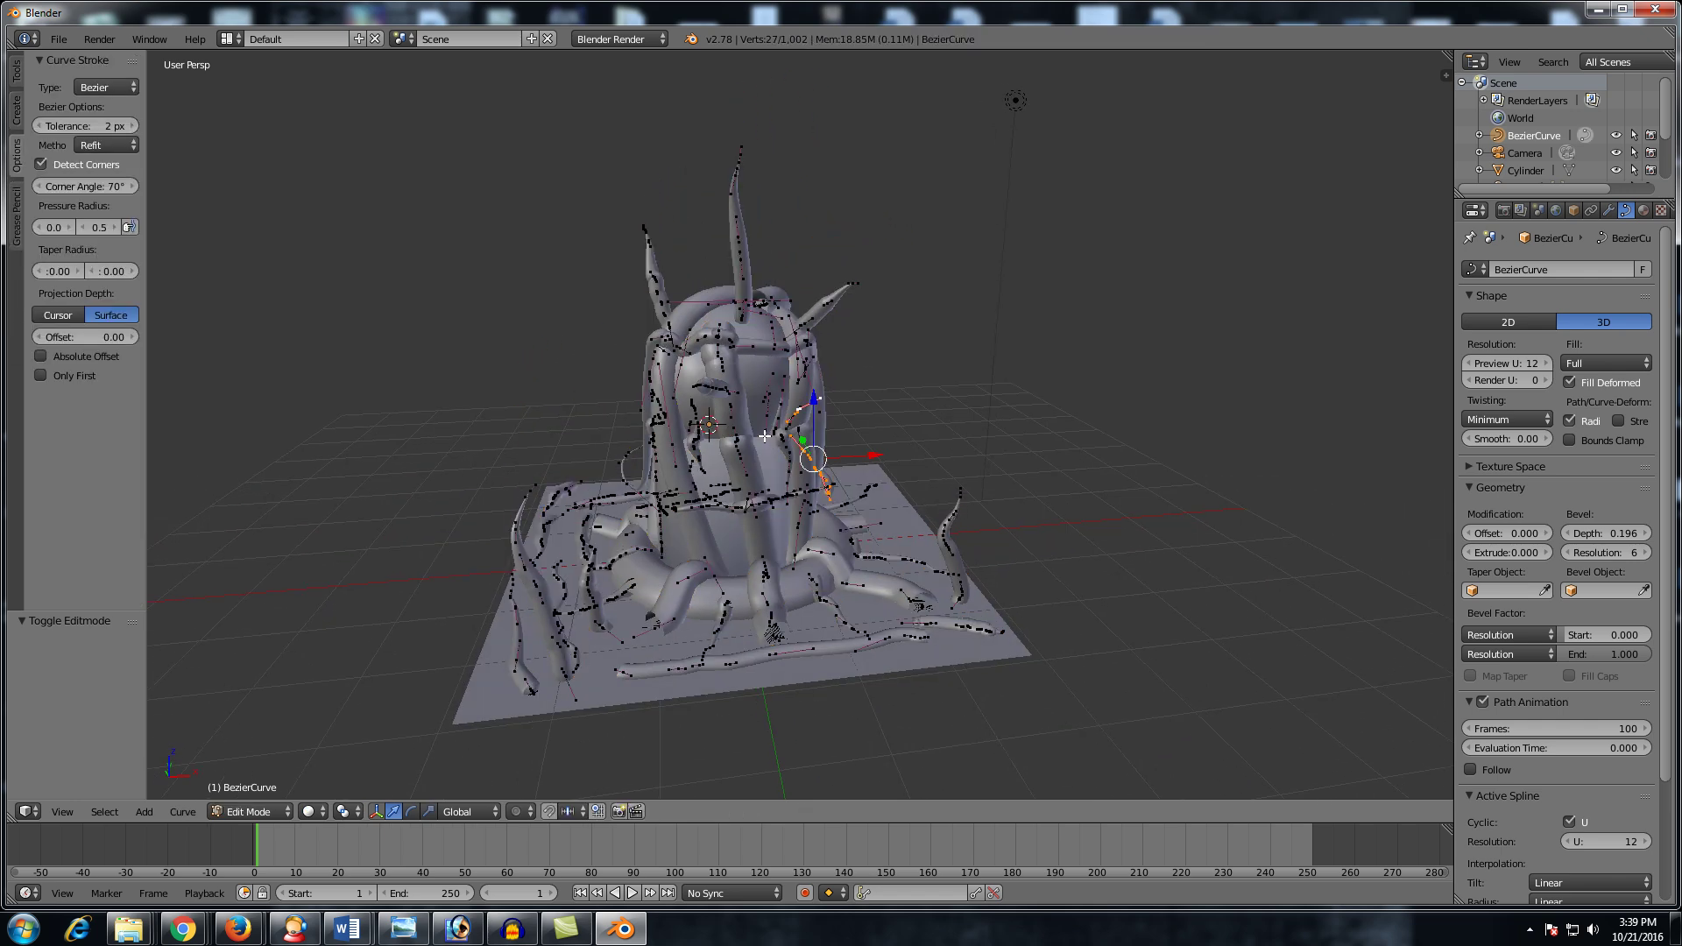
scroll(845, 390, "up", 3)
key("Tab")
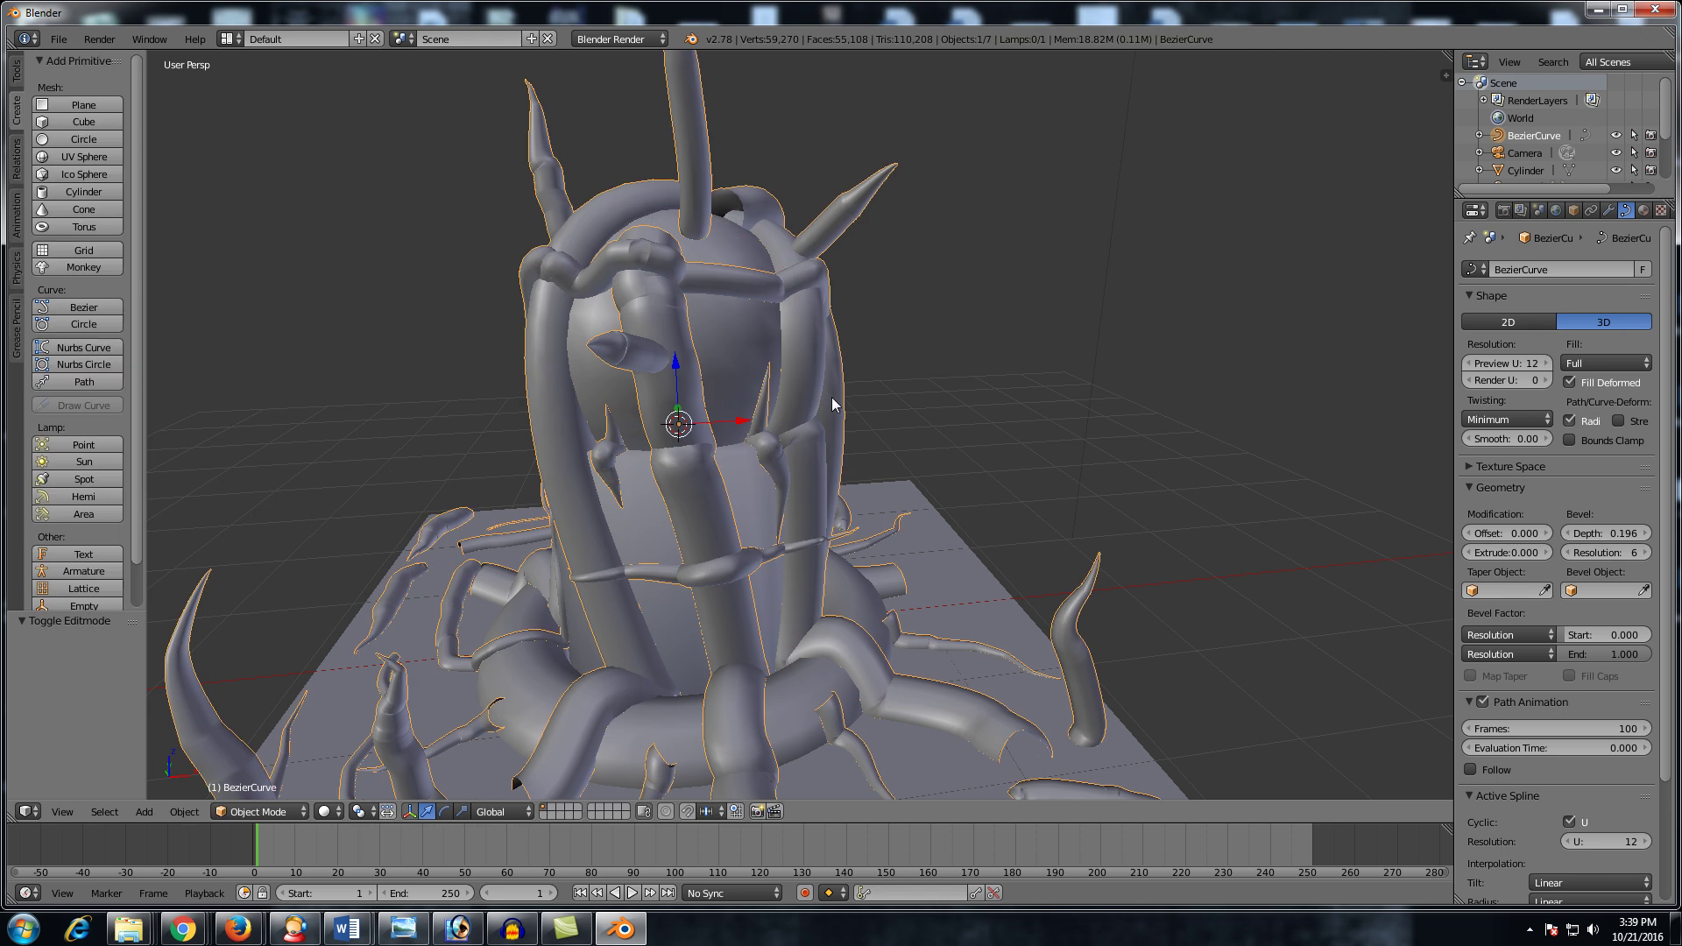
middle_click_drag(829, 457, 870, 456)
scroll(838, 460, "up", 5)
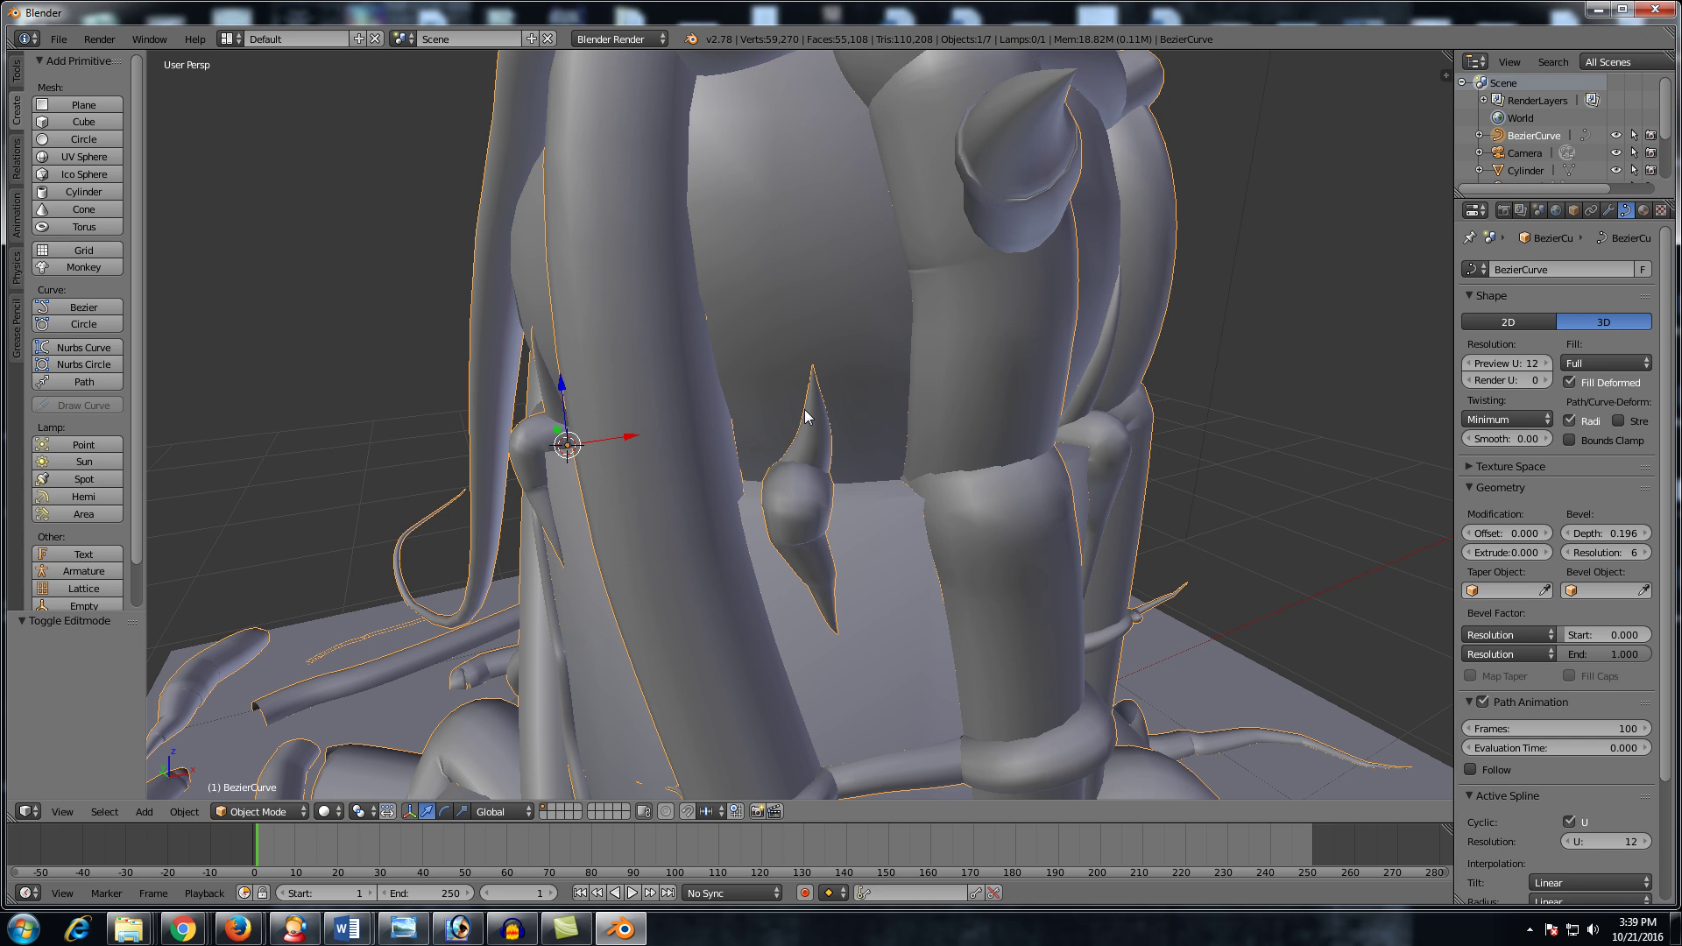
scroll(806, 416, "down", 5)
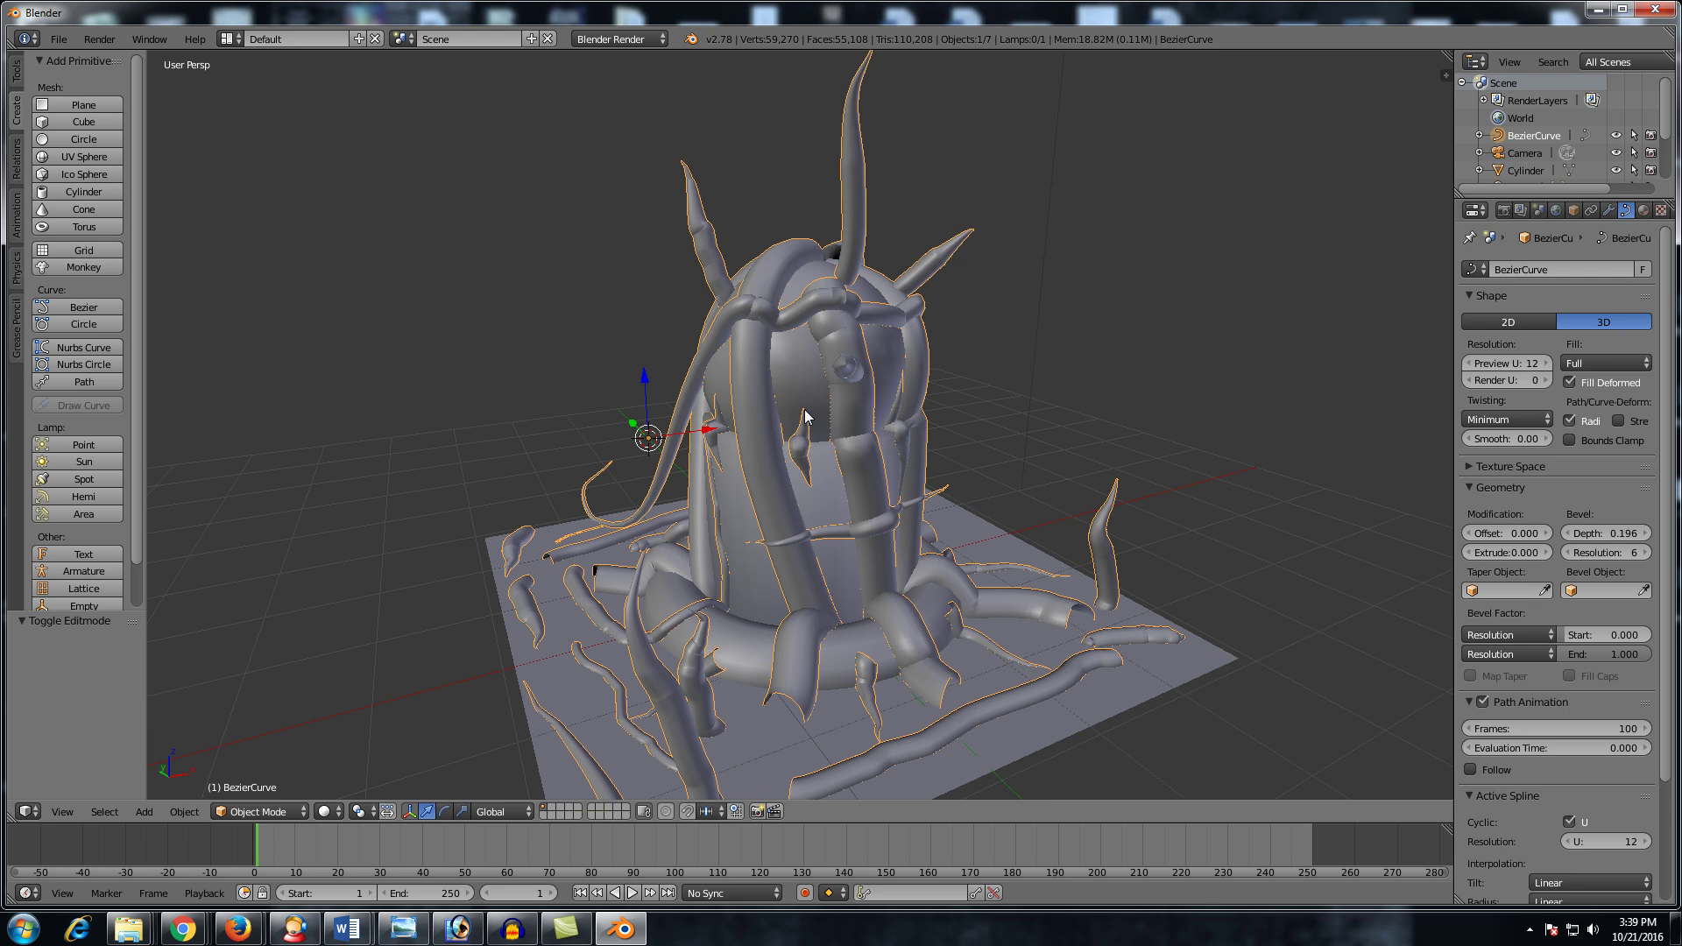
scroll(827, 445, "up", 5)
Step: In Edit Mode, select and grab control points near the front spike, including the spike's tip
key("Tab")
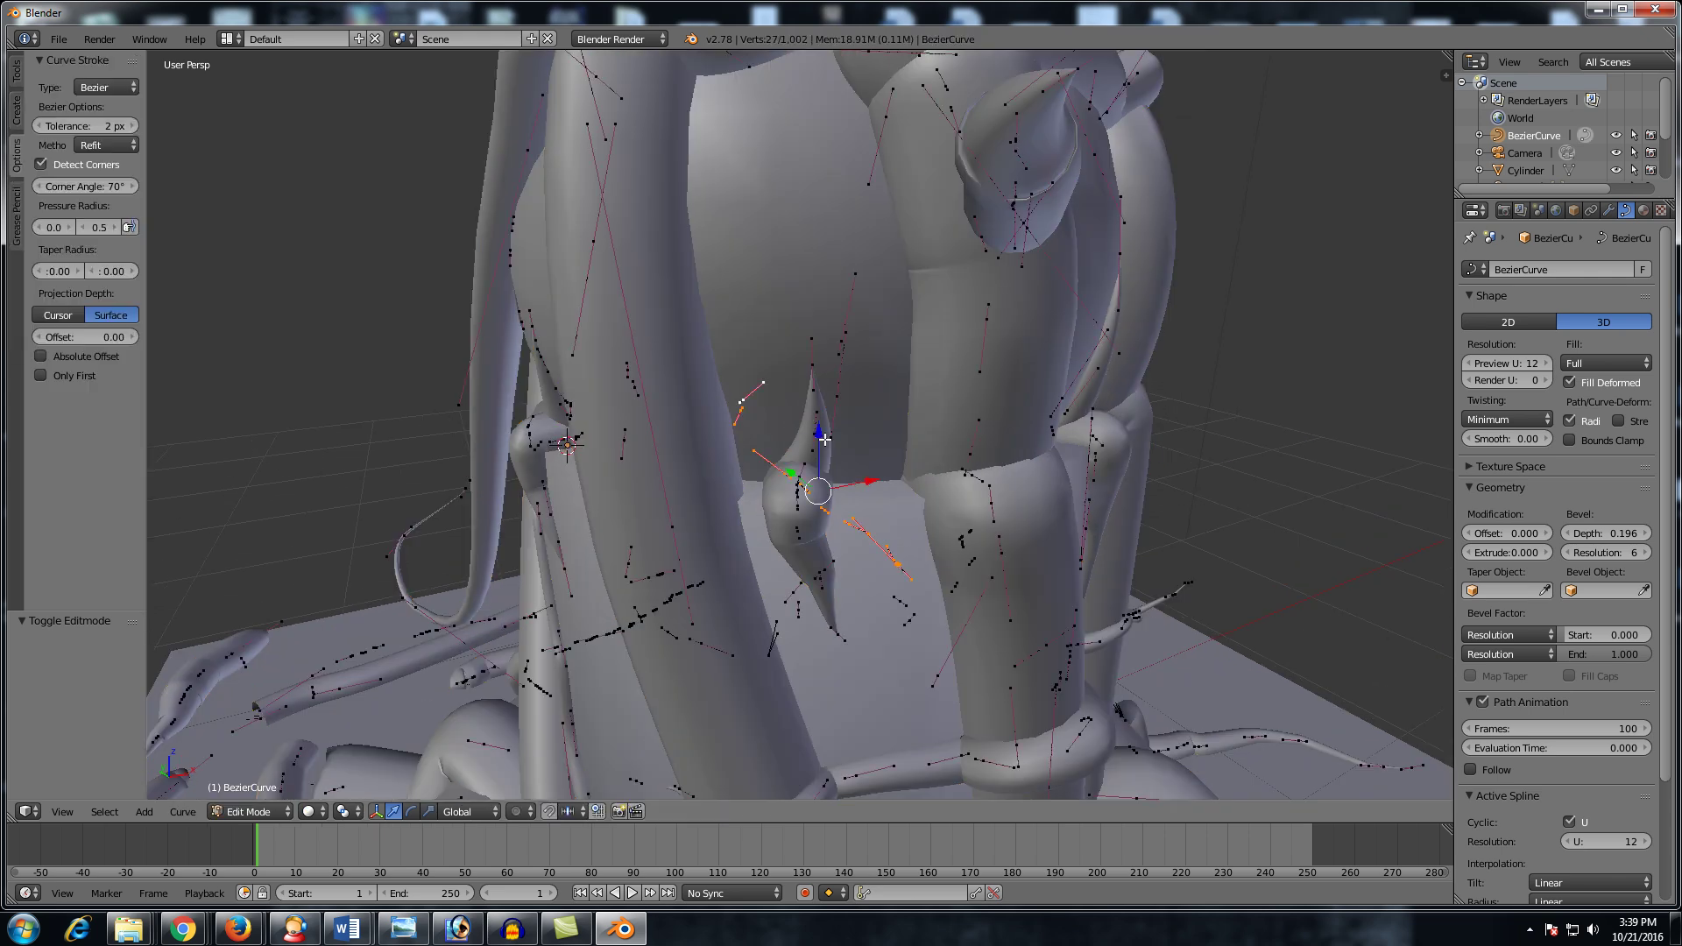
right_click(971, 451)
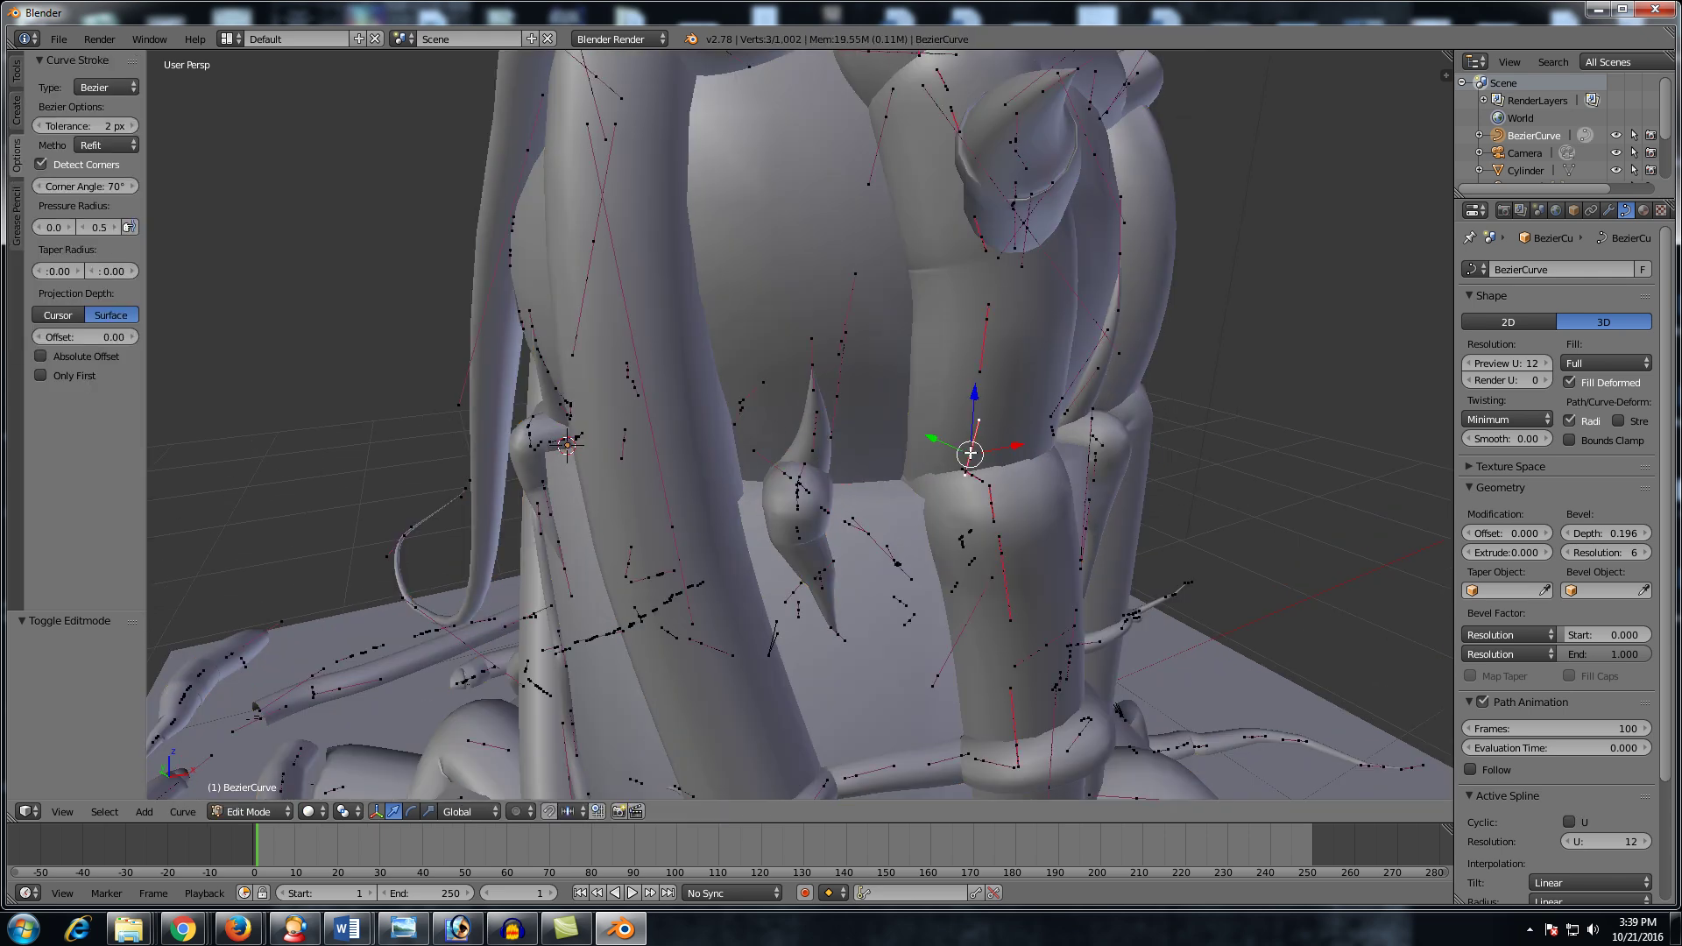
key("g")
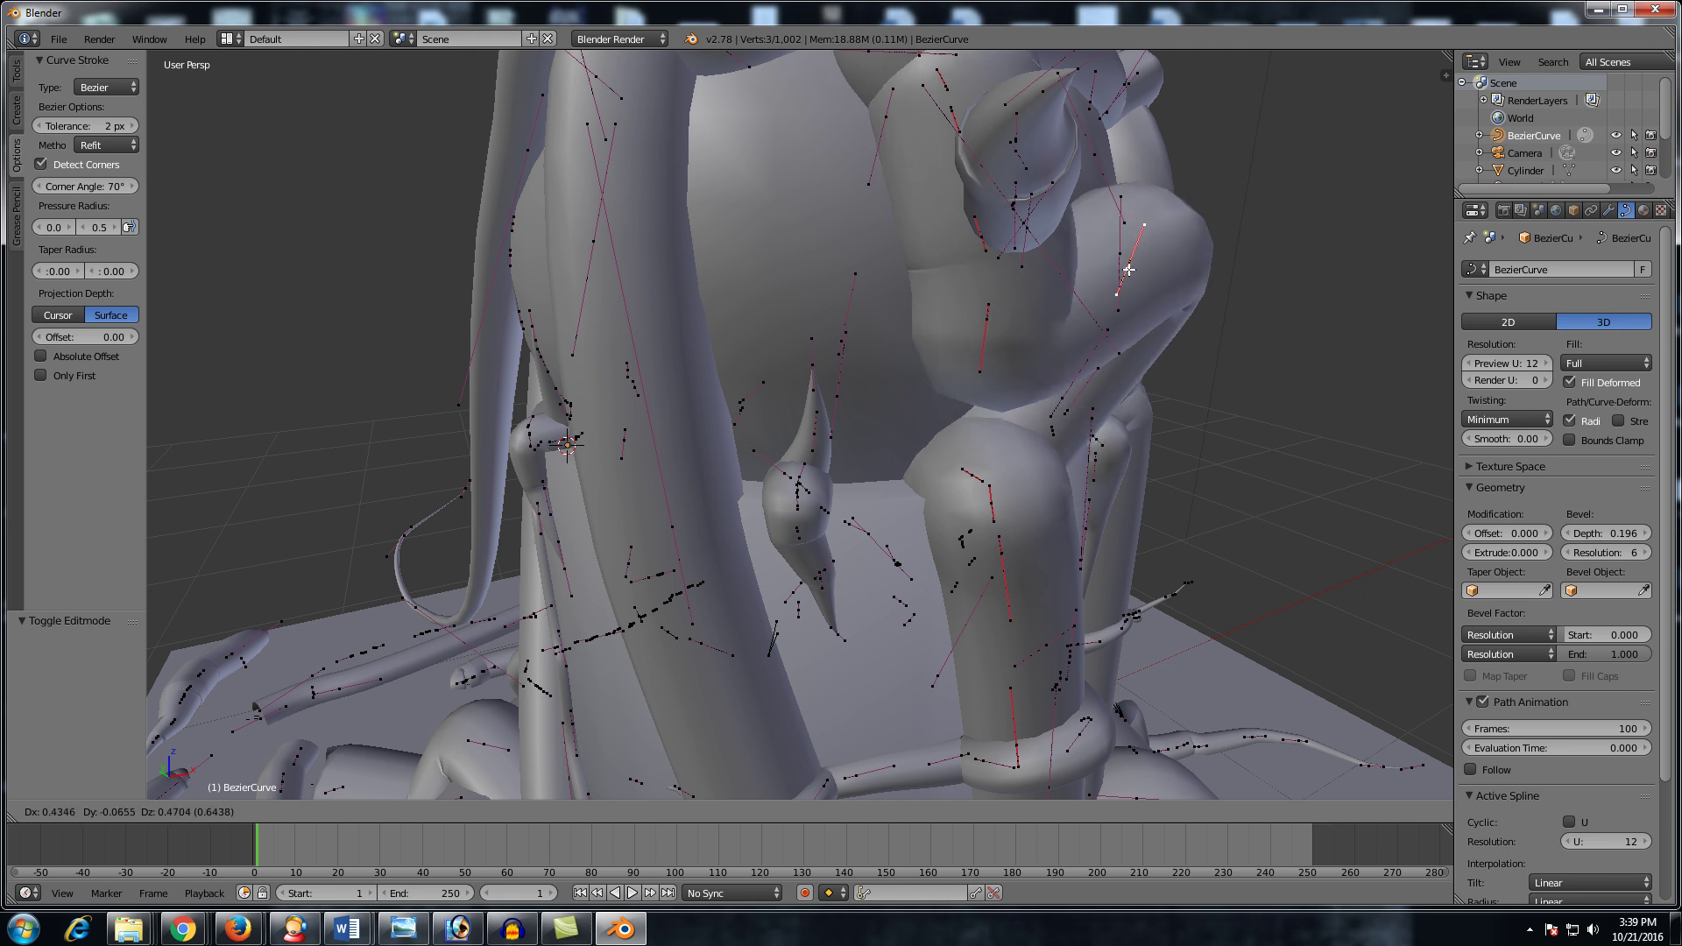
key("Escape")
key("s")
key("Escape")
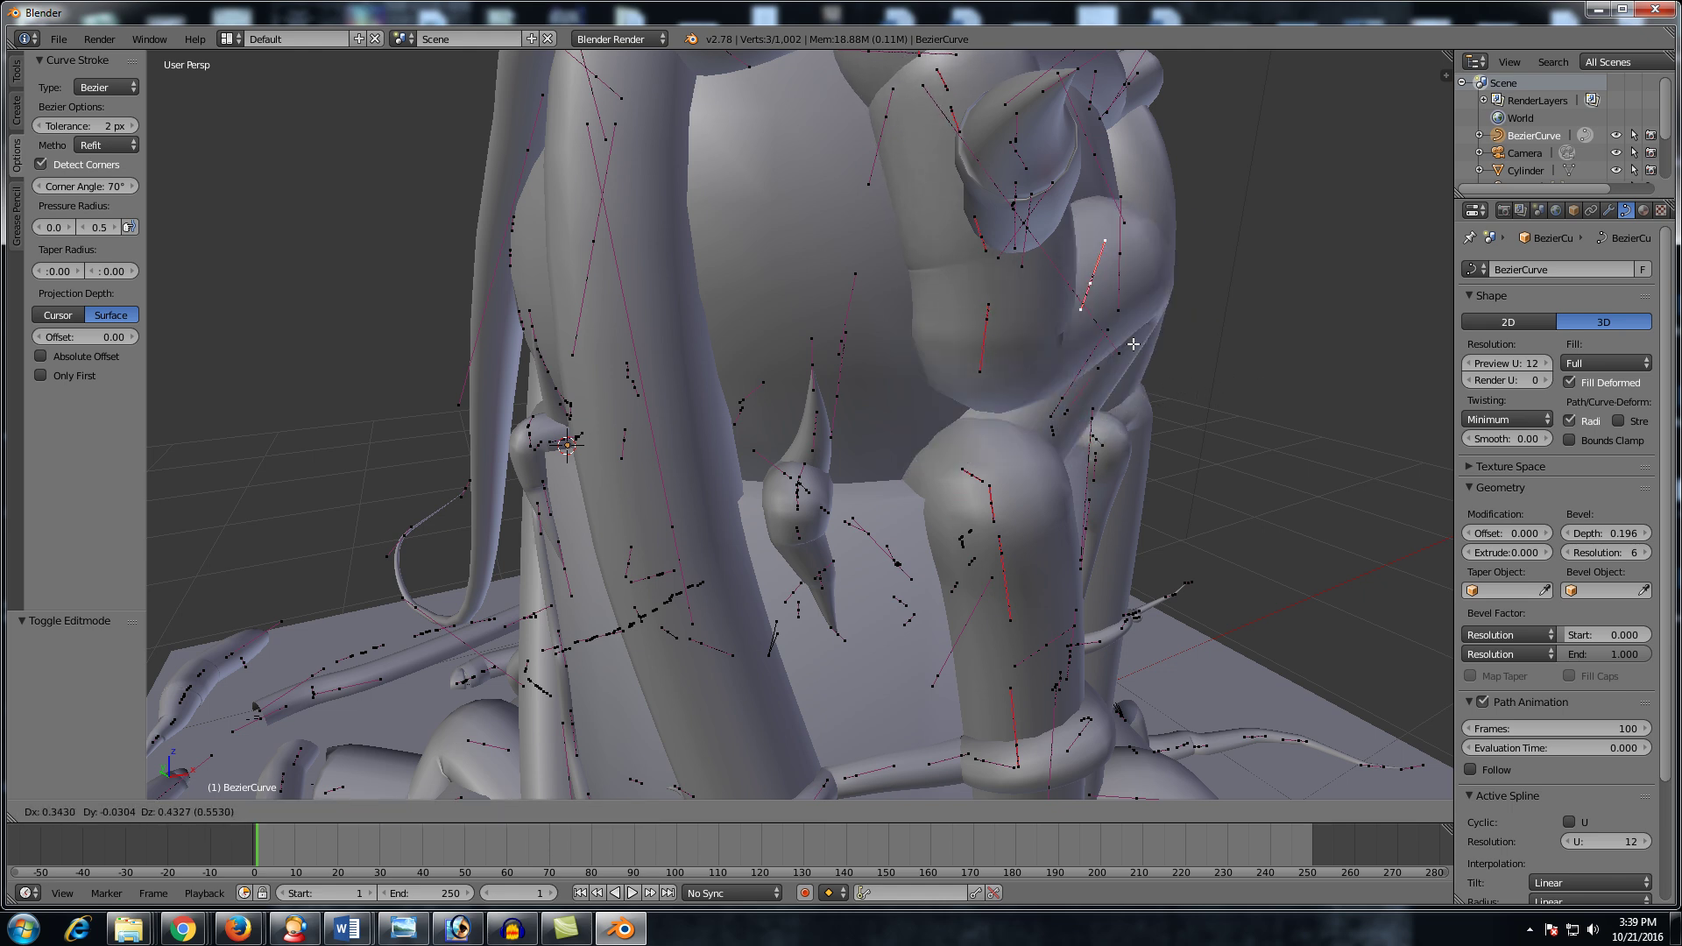
right_click(815, 432)
key("g")
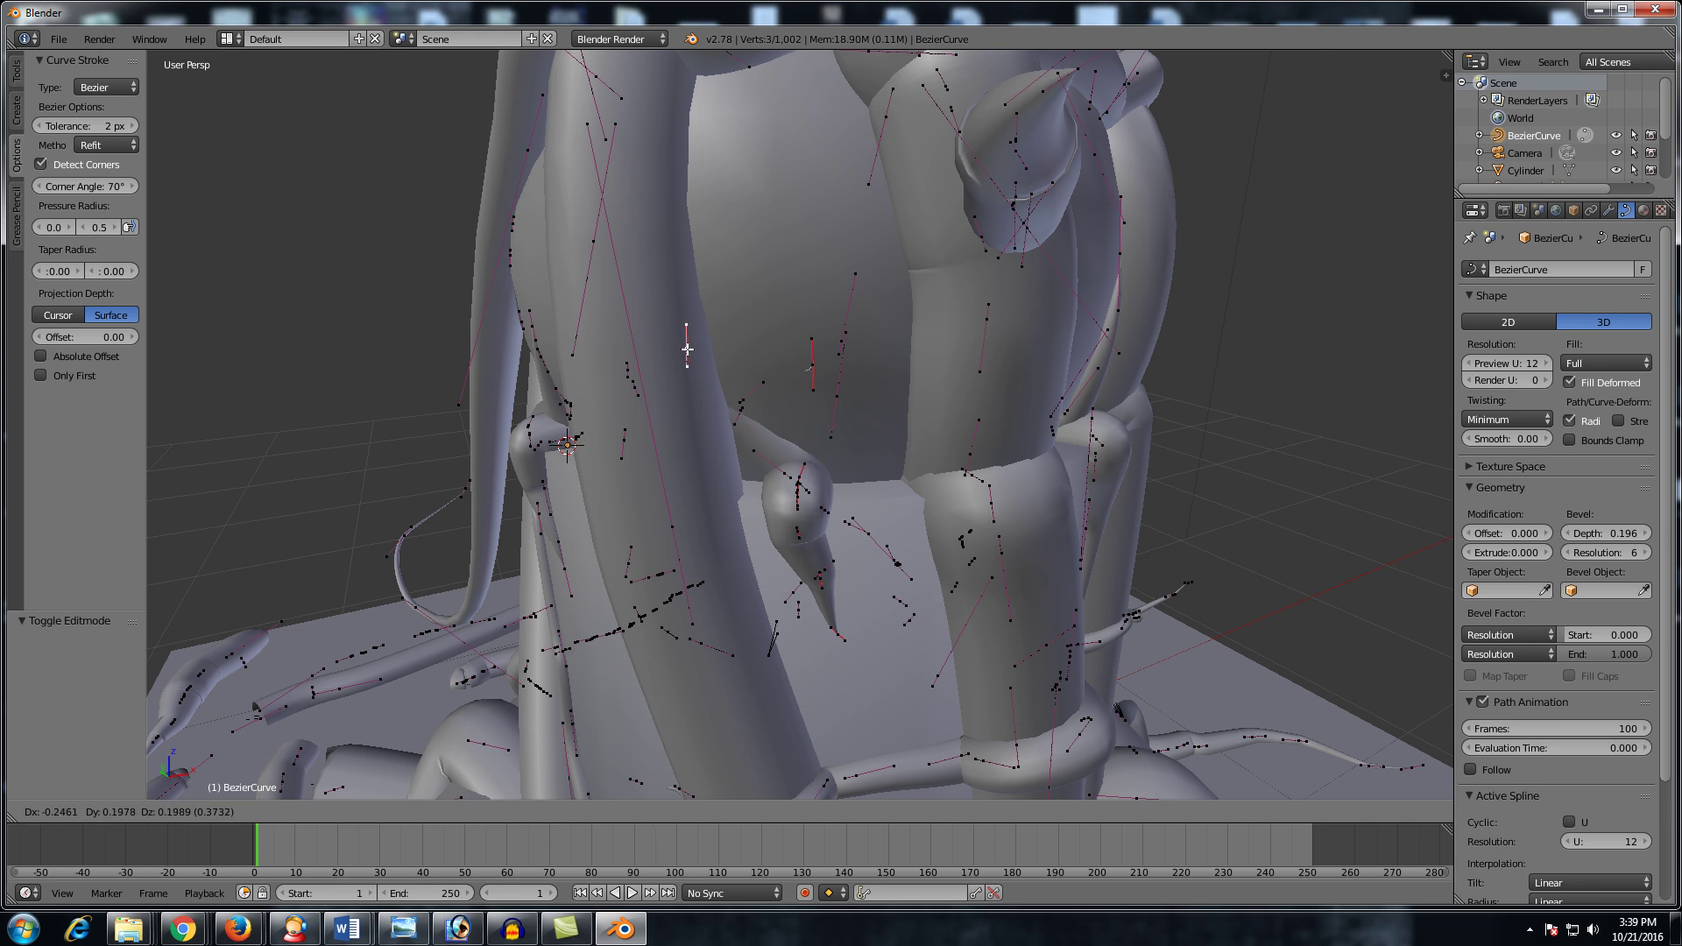
key("Escape")
Step: Orbit the view and re-enter Edit Mode so the BezierCurve's control points show again
scroll(880, 391, "down", 7)
key("Tab")
scroll(880, 392, "down", 5)
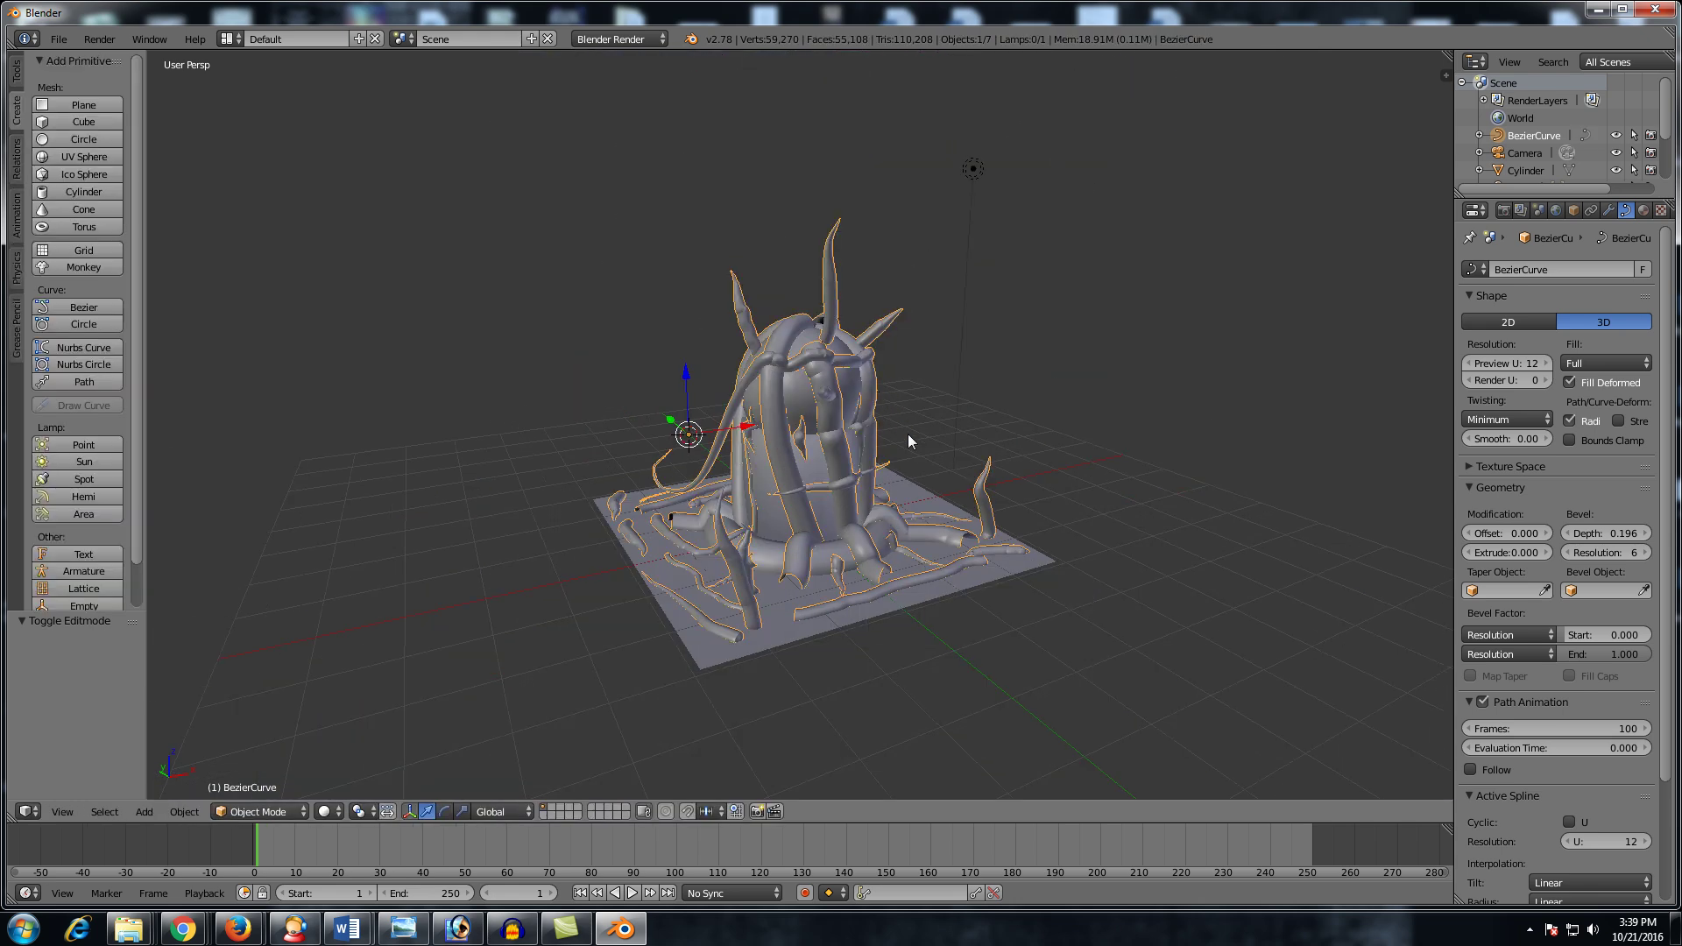
mouse_move(908, 434)
middle_mouse_down()
mouse_move(849, 423)
mouse_move(907, 434)
middle_mouse_up()
key("Tab")
scroll(876, 425, "up", 1)
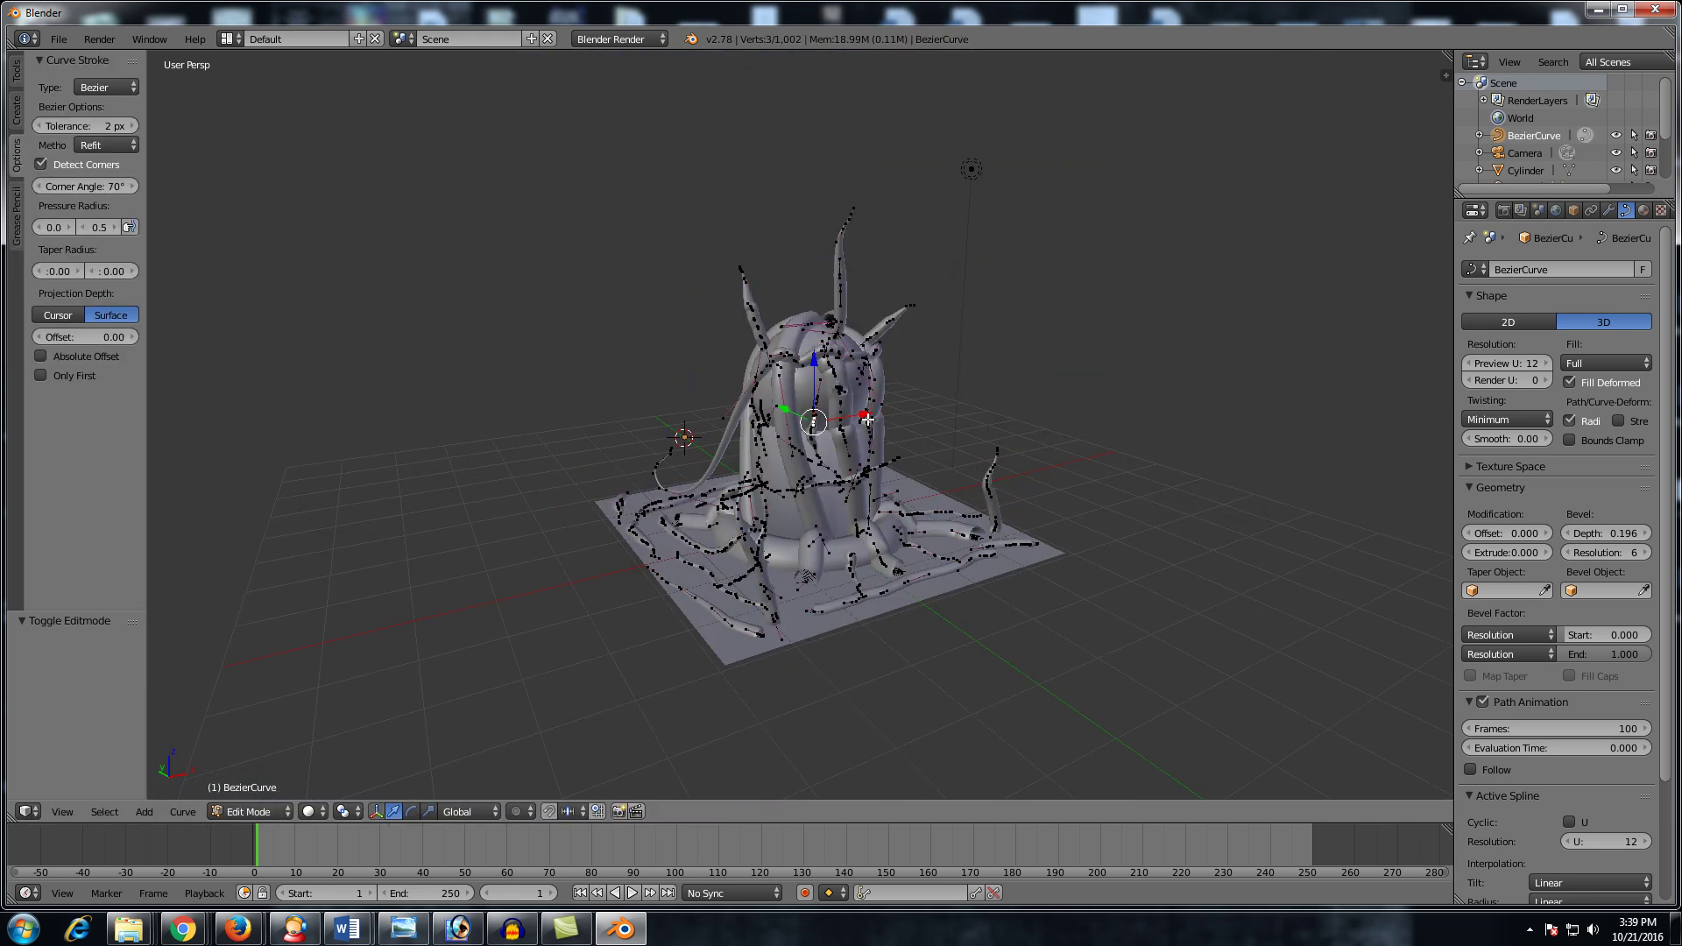